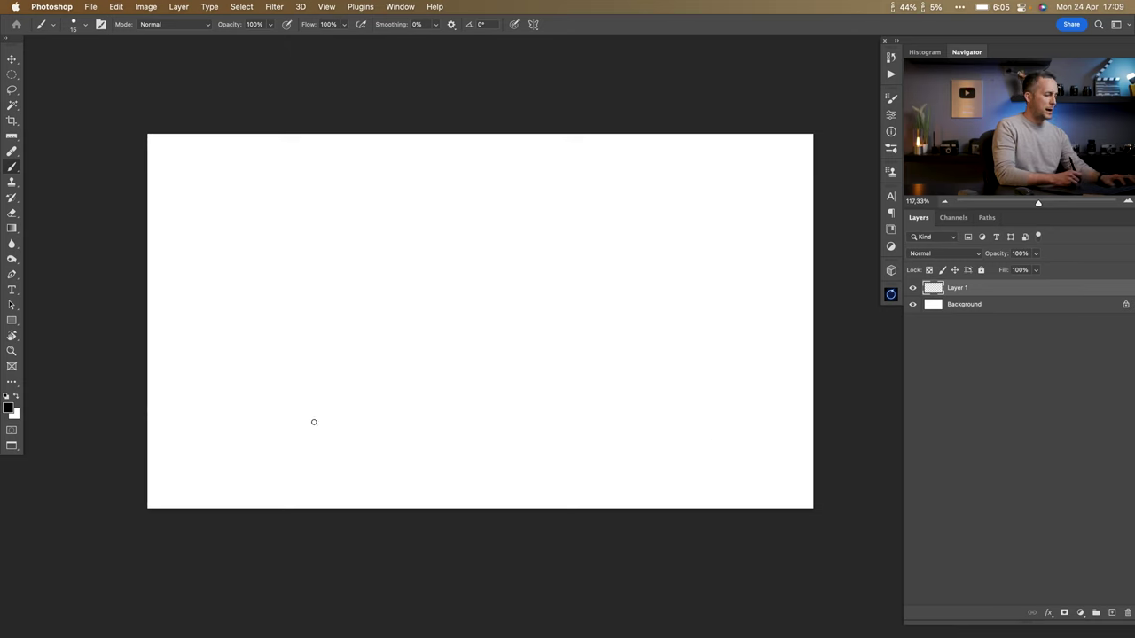
# Outline an uneven ground strip with the Lasso along the bottom of the canvas on Layer 1, fill it with black and deselect.
pyautogui.press('l')
pyautogui.moveTo(147, 457); pyautogui.dragTo(499, 452)
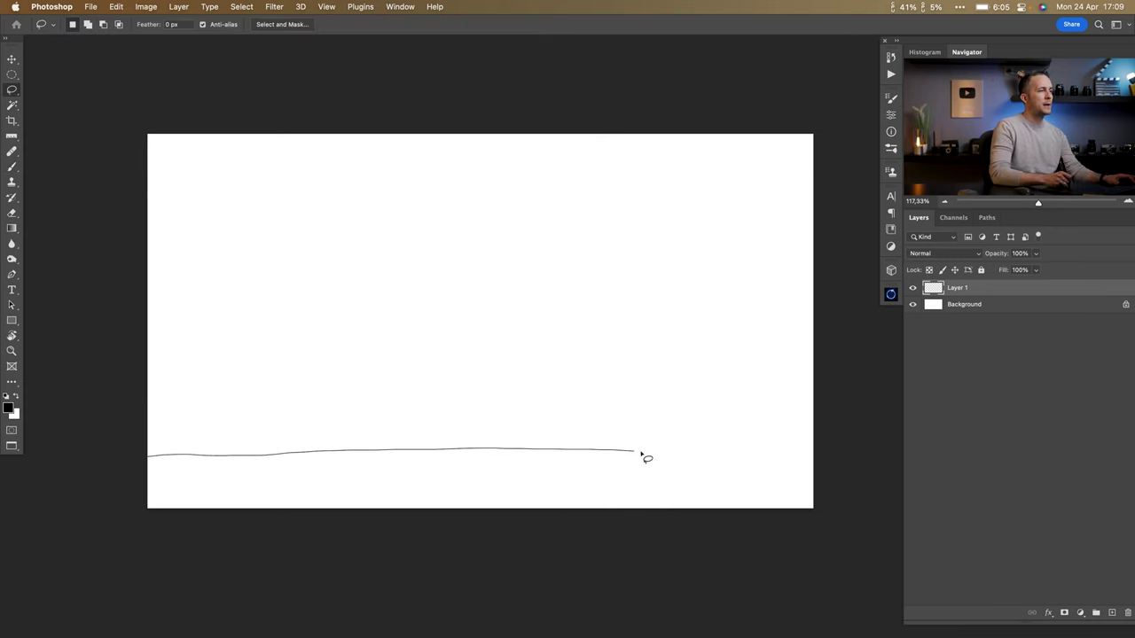
pyautogui.moveTo(126, 525); pyautogui.dragTo(133, 462)
pyautogui.hotkey('alt', 'BackSpace')
pyautogui.press('super+d')
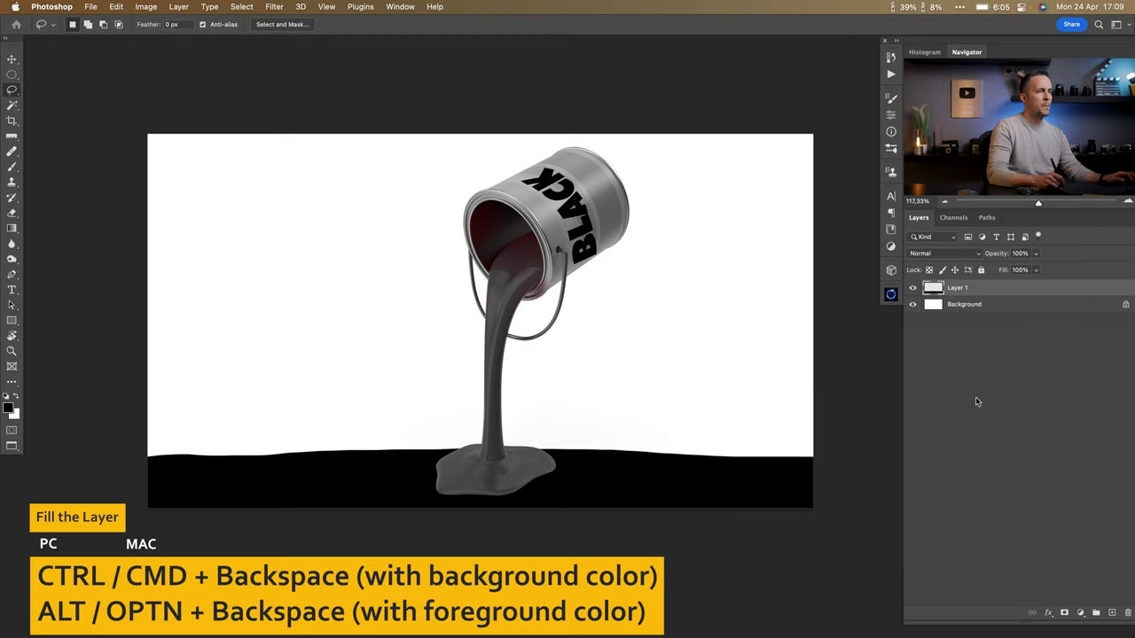
# Add a new layer below Layer 1 and lasso a wavy second ground strip rising just above the black one.
pyautogui.keyDown('super'); pyautogui.click(1111, 613); pyautogui.keyUp('super')
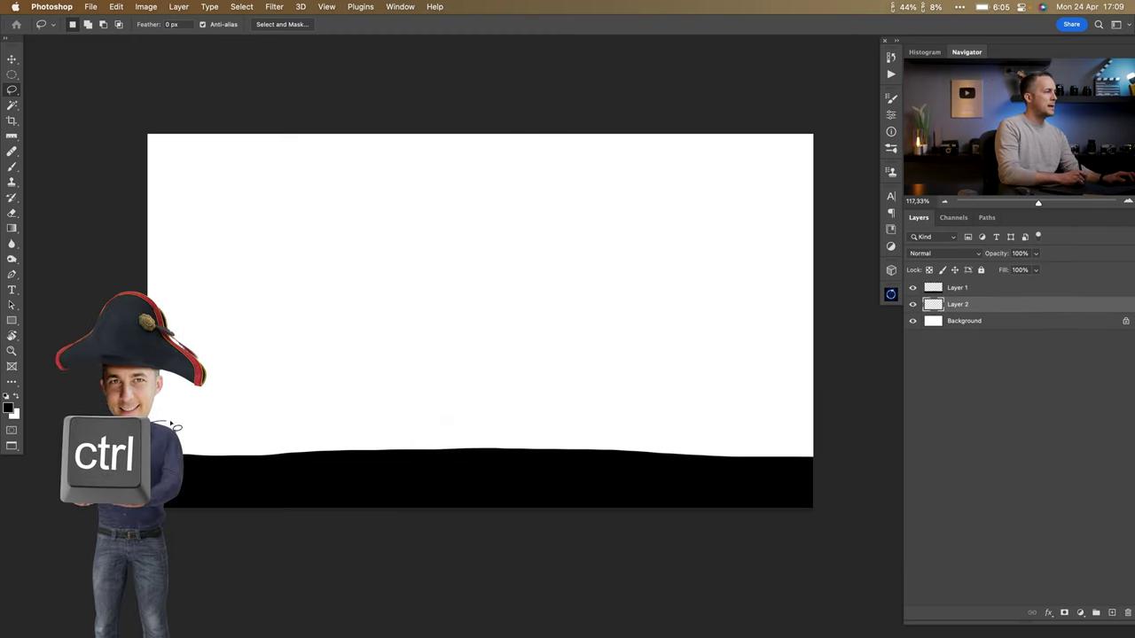
pyautogui.moveTo(325, 428); pyautogui.dragTo(492, 428)
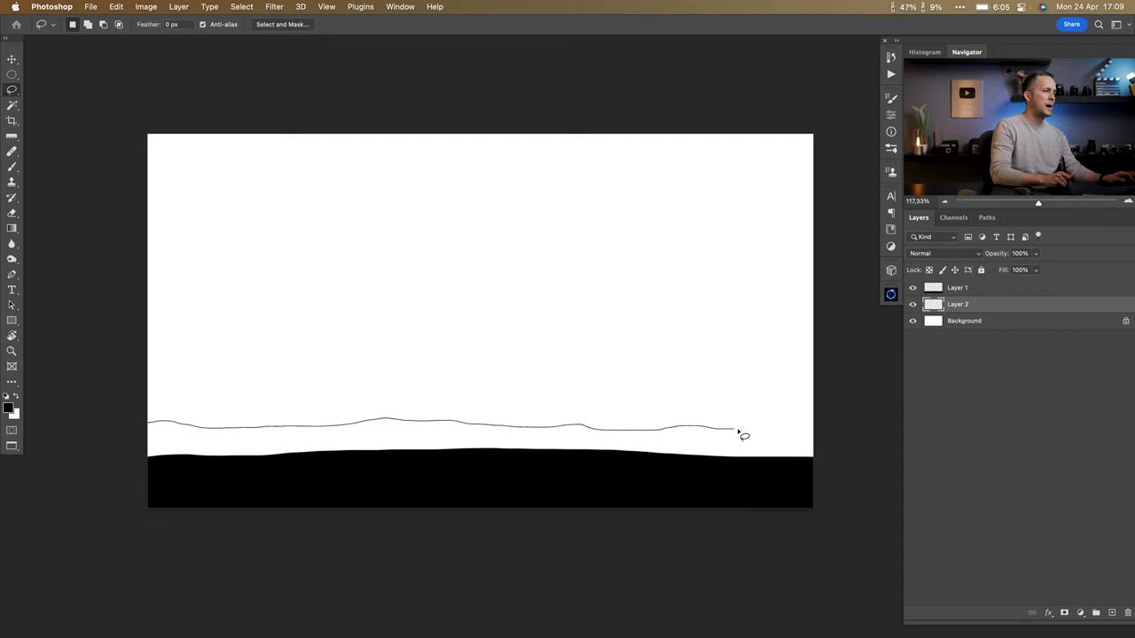
pyautogui.moveTo(830, 446)
pyautogui.mouseDown()
pyautogui.moveTo(732, 476)
pyautogui.moveTo(261, 486)
pyautogui.moveTo(134, 455)
pyautogui.moveTo(136, 424)
pyautogui.mouseUp()
# Set the foreground colour to dark grey #2a2a2a, fill the second ground strip's selection with it and deselect.
pyautogui.click(9, 408)
pyautogui.moveTo(894, 438); pyautogui.dragTo(717, 351)
pyautogui.moveTo(684, 390); pyautogui.dragTo(648, 499)
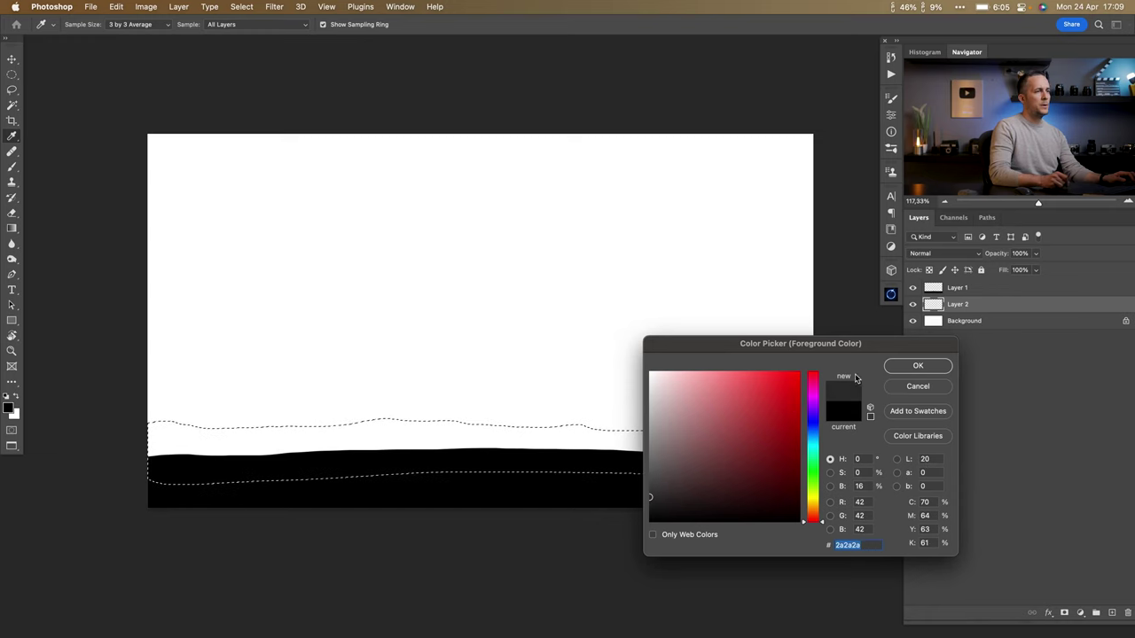
pyautogui.click(897, 363)
pyautogui.press('l')
pyautogui.hotkey('alt', 'BackSpace')
pyautogui.press('super+d')
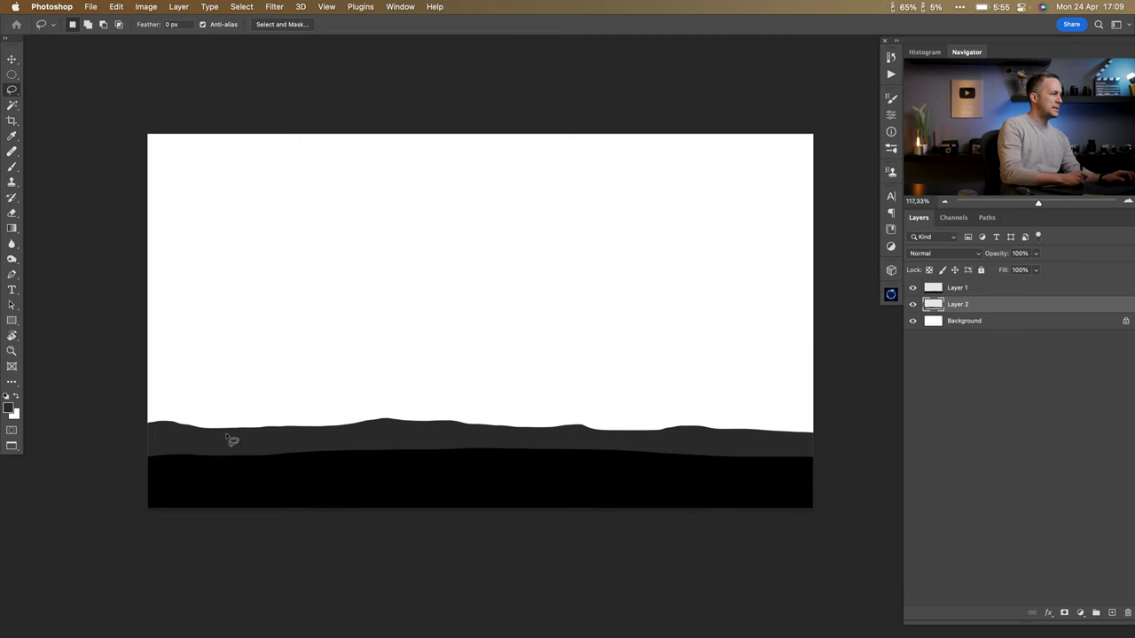
# On a new layer named Trunk 01 above Layer 2, fill a lassoed tree-trunk shape along the canvas's left edge with the dark grey.
pyautogui.click(1111, 613)
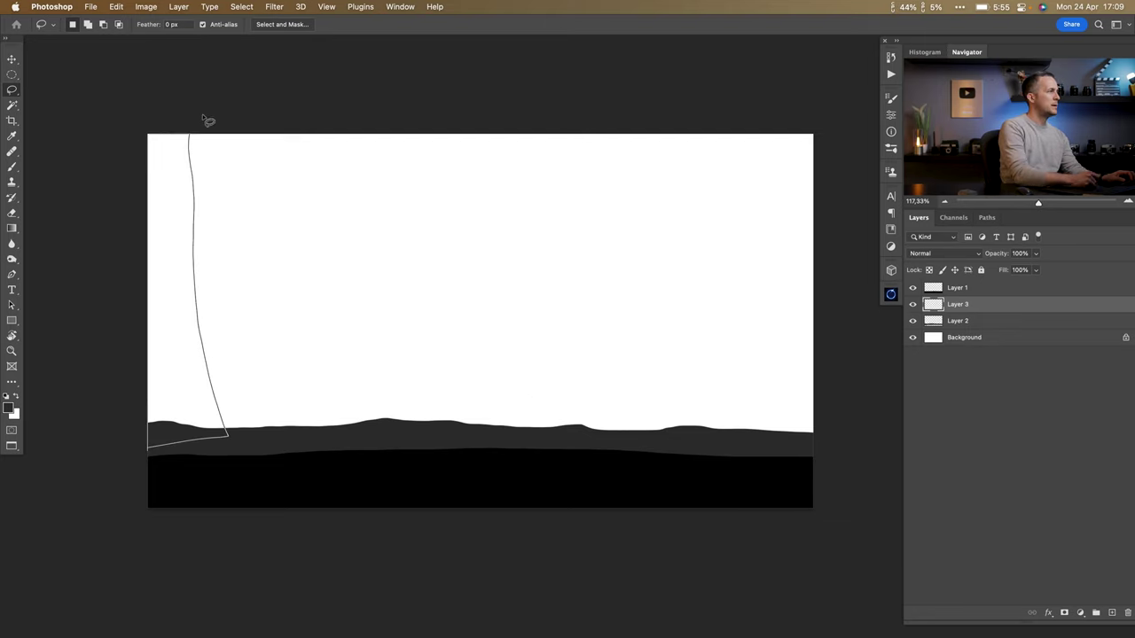
pyautogui.hotkey('alt', 'BackSpace')
pyautogui.press('super+d')
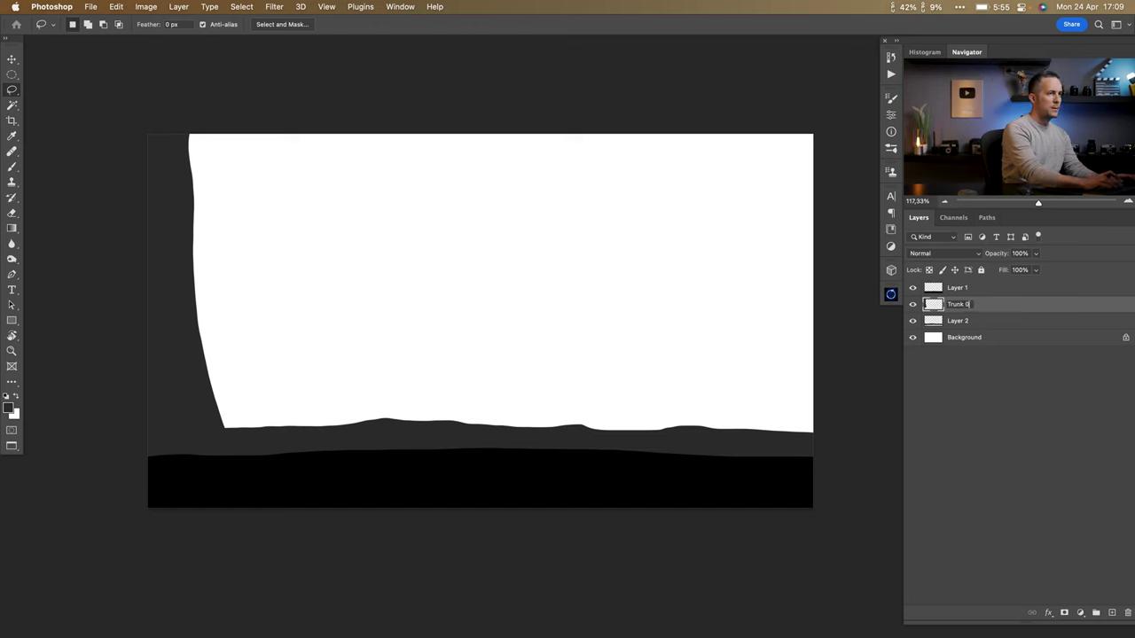
# Rename the black ground strip's layer Front plane and the grey ground strip's layer Middle plane.
pyautogui.doubleClick(956, 320)
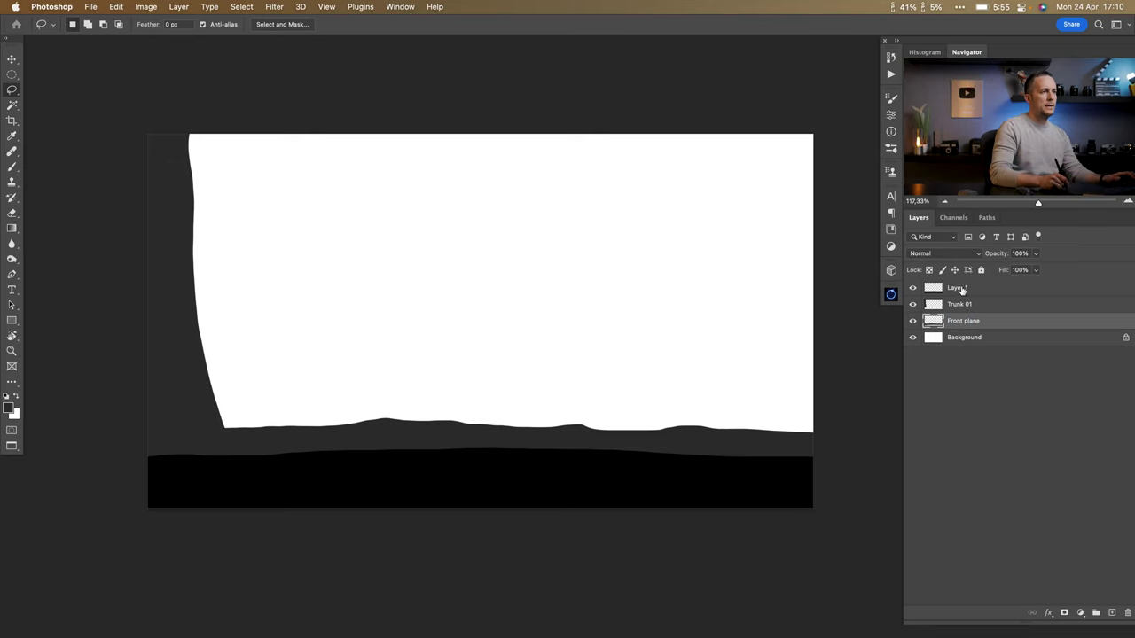
pyautogui.doubleClick(959, 289)
pyautogui.click(914, 288)
pyautogui.click(914, 289)
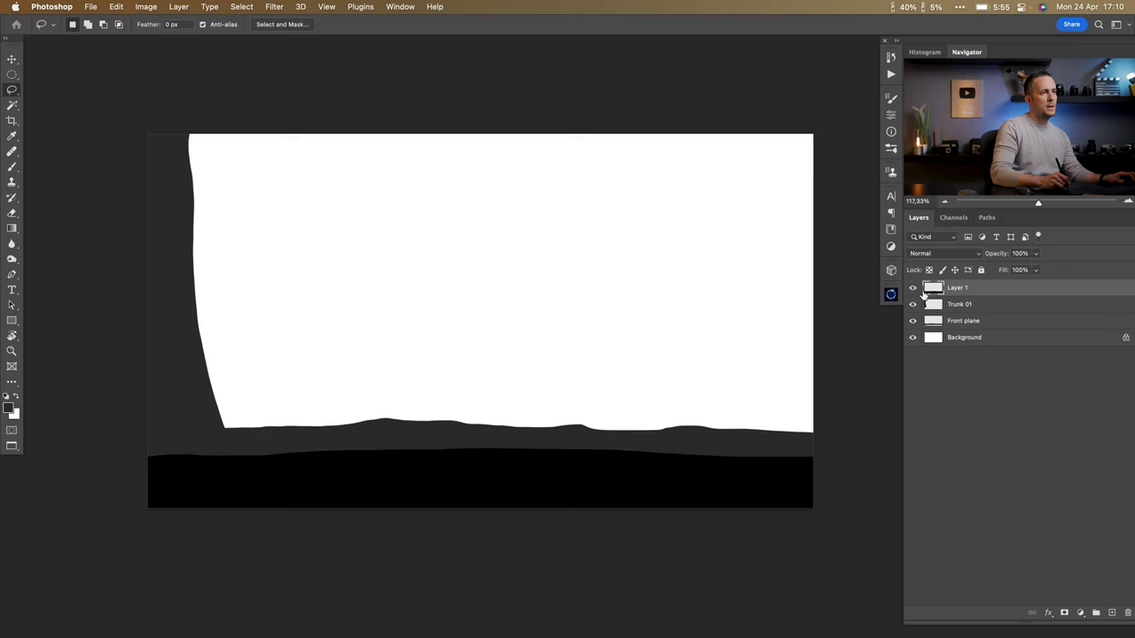
pyautogui.write('Front plane')
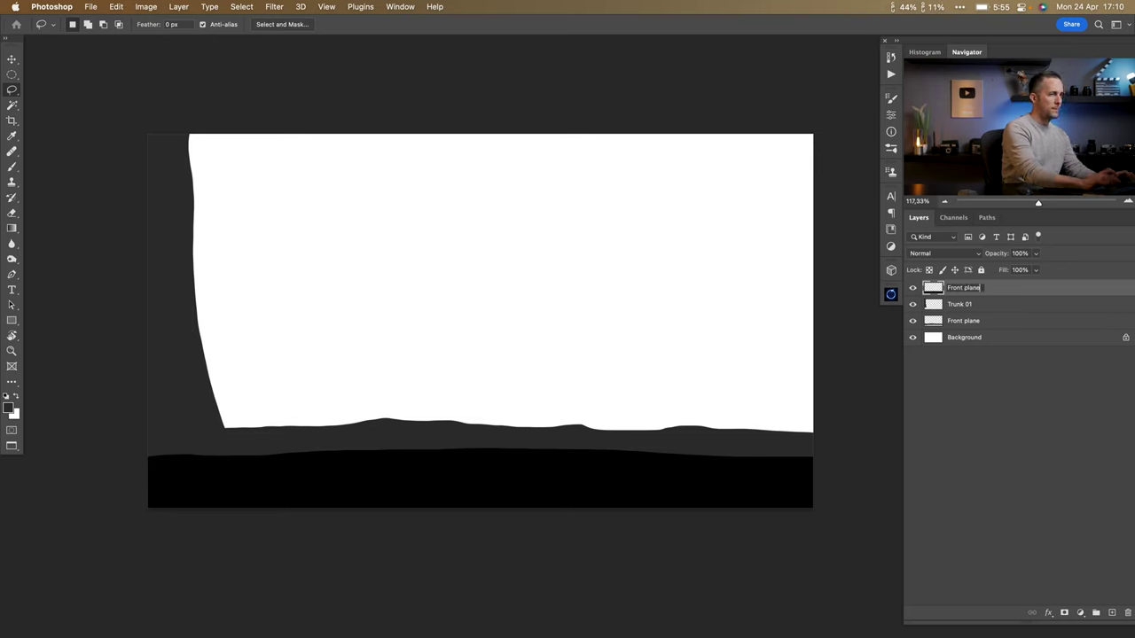
pyautogui.doubleClick(956, 321)
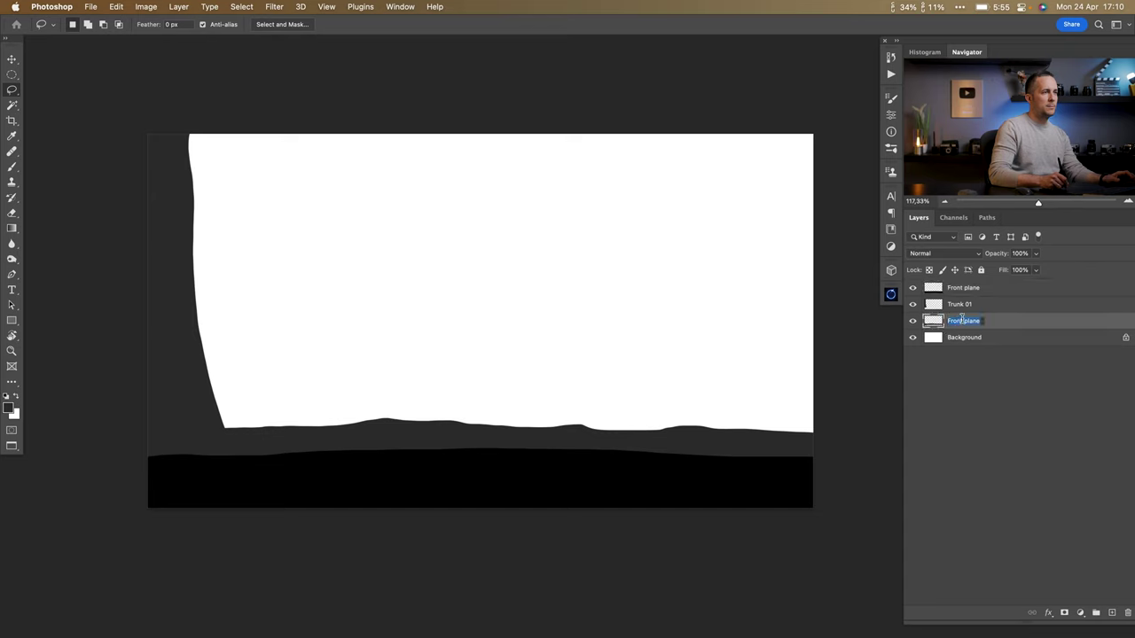
pyautogui.write('Middle plane')
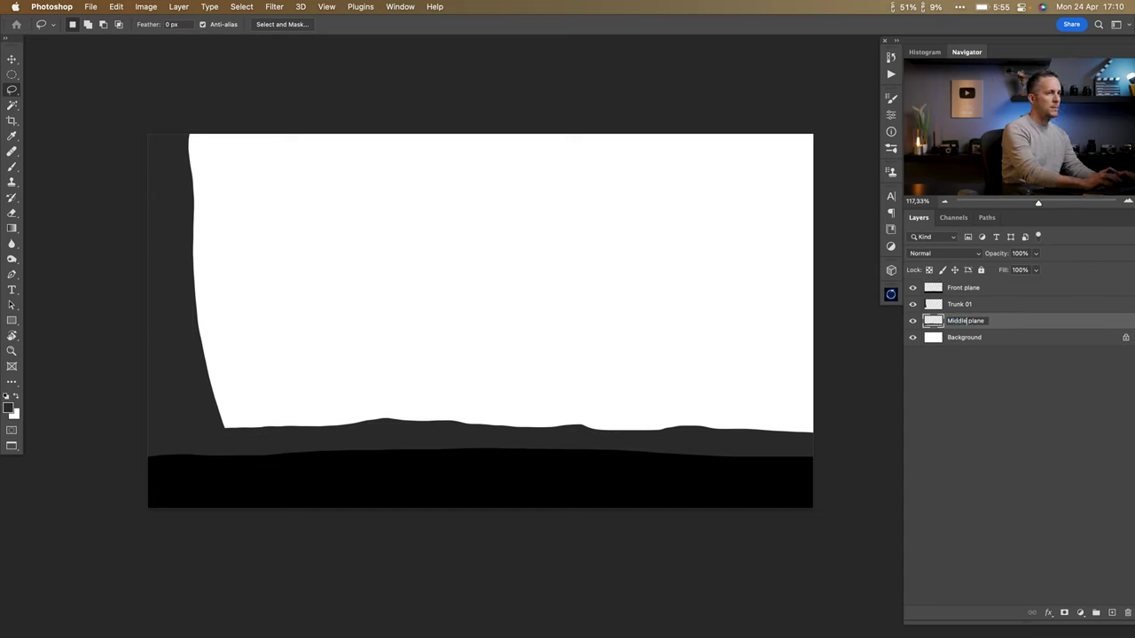
pyautogui.press('Return')
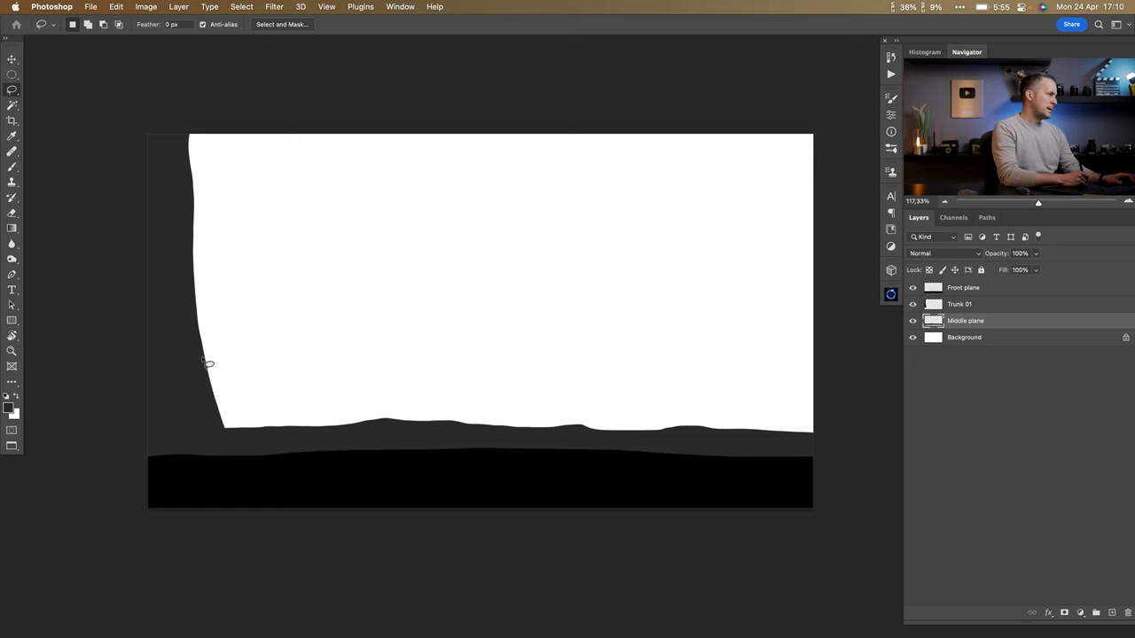
# Widen the base of the trunk on the Trunk 01 layer by filling a lassoed curve where it meets the ground.
pyautogui.click(177, 387)
pyautogui.click(965, 304)
pyautogui.hotkey('alt', 'BackSpace')
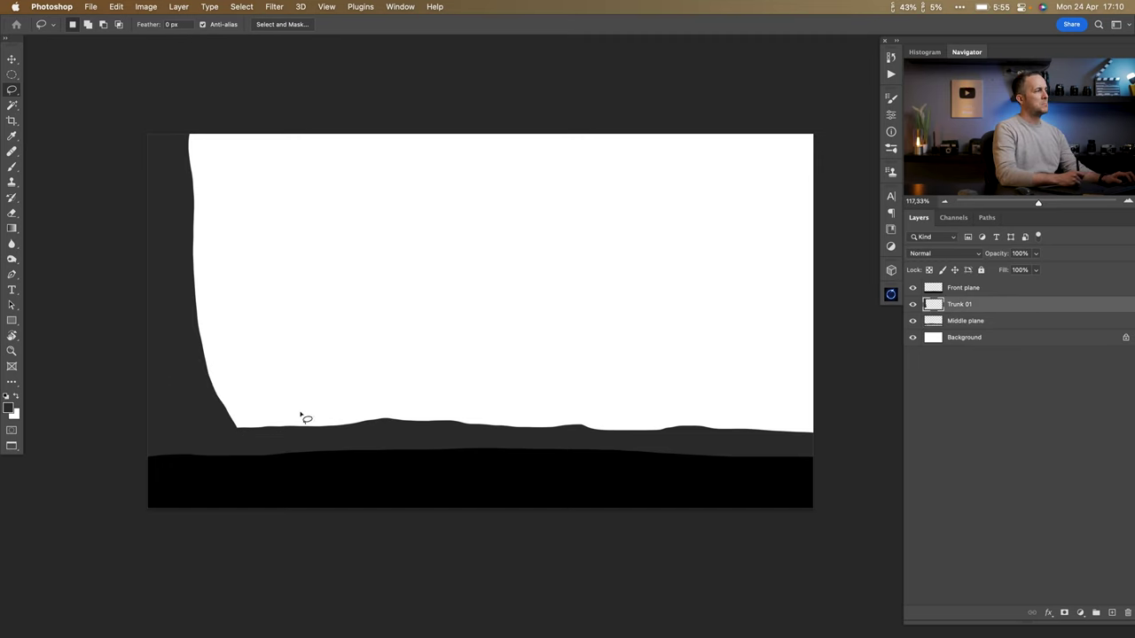
pyautogui.moveTo(702, 375); pyautogui.dragTo(688, 377)
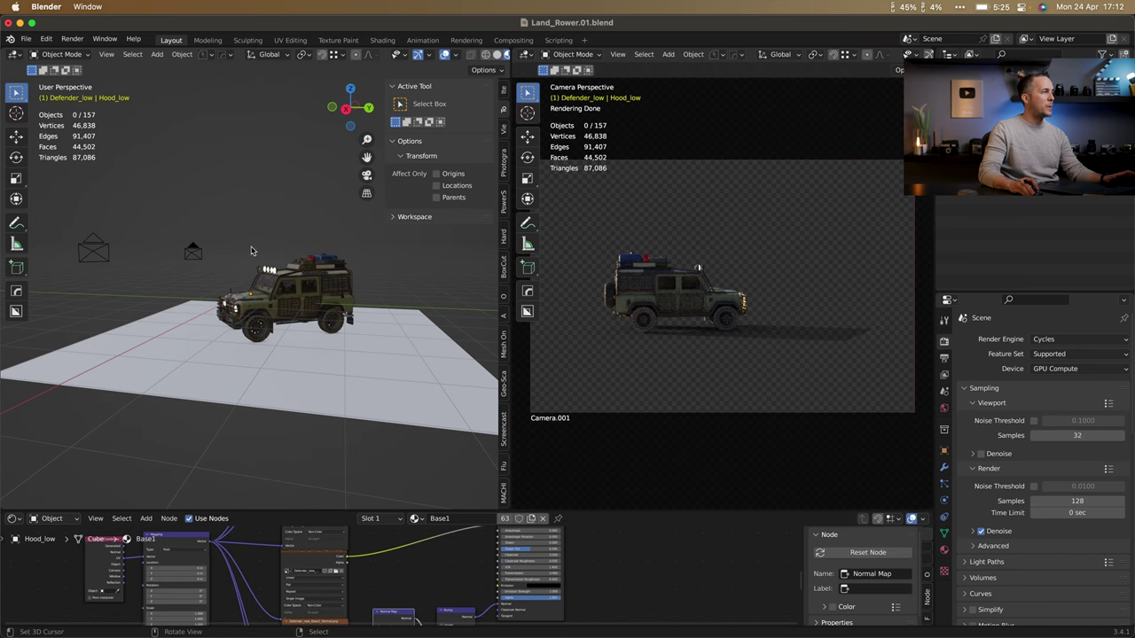
# Switch to Blender and examine the off-road vehicle model in Land_Rower.01.blend from the side and the front.
pyautogui.moveTo(284, 292); pyautogui.dragTo(308, 312)
pyautogui.scroll(5, 296, 298)
pyautogui.scroll(-10, 305, 312)
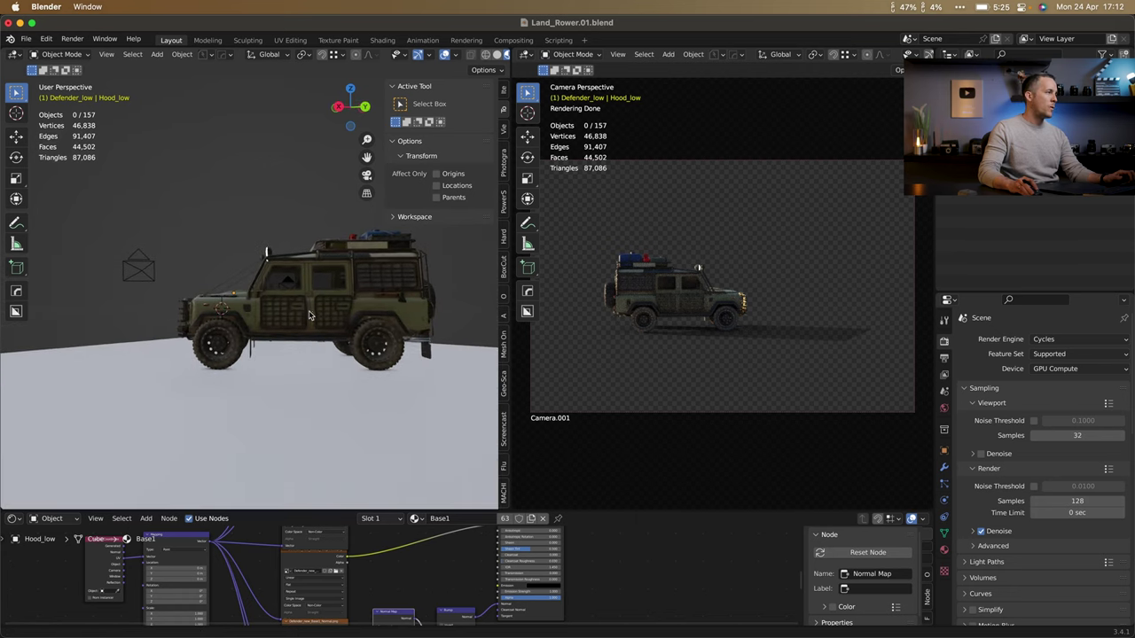
pyautogui.moveTo(300, 356); pyautogui.dragTo(376, 355)
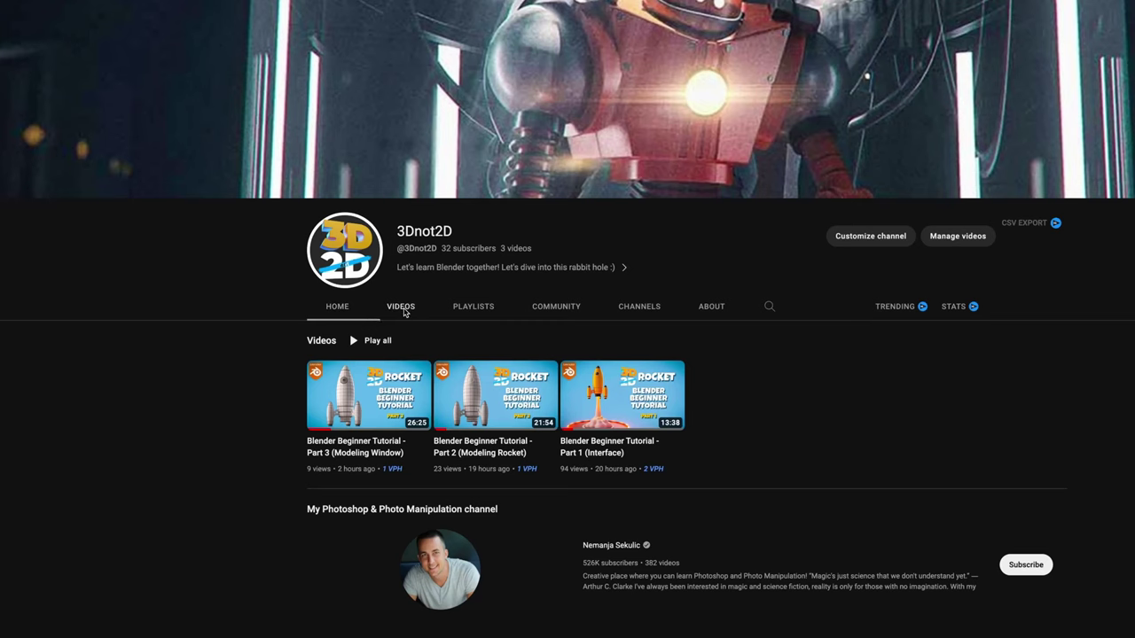
pyautogui.click(404, 310)
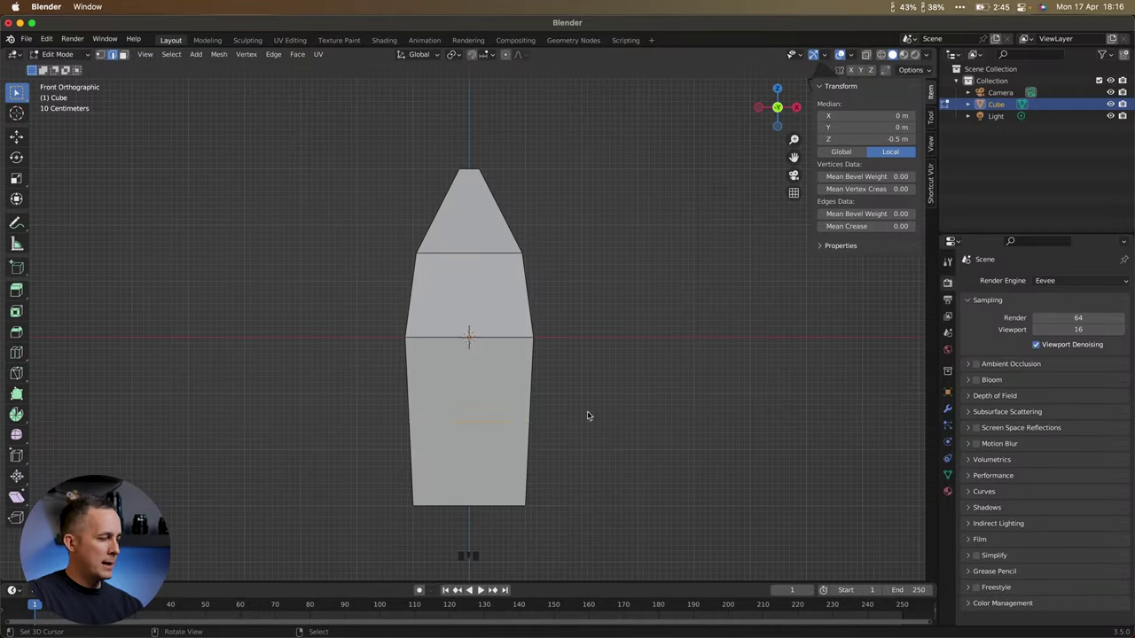
pyautogui.middleClick(587, 413)
pyautogui.middleClick(581, 348)
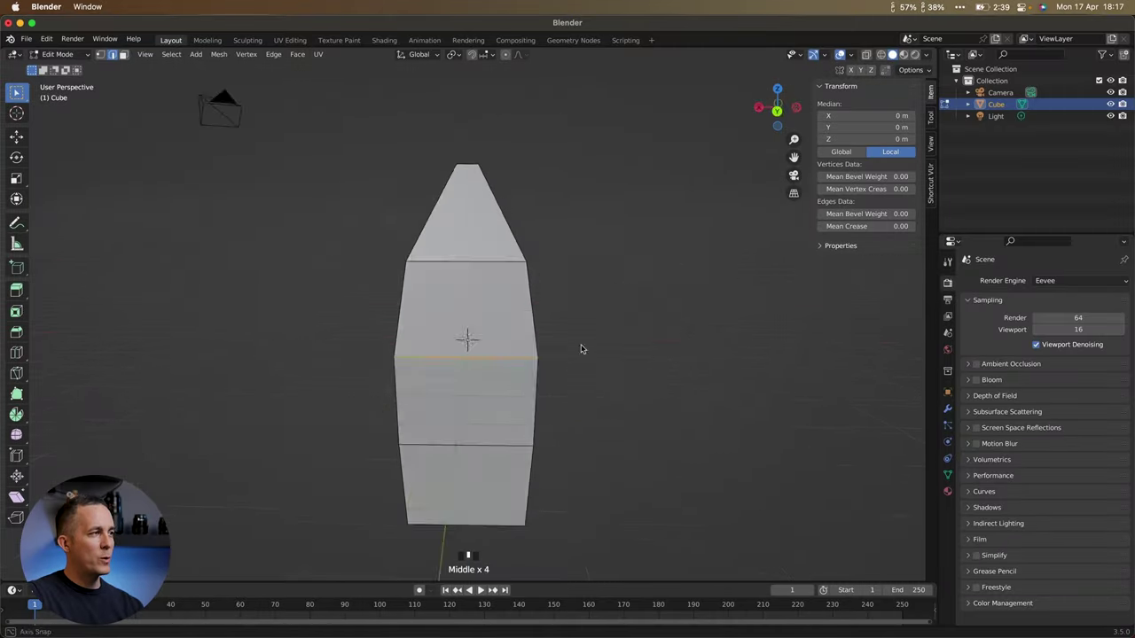
pyautogui.middleClick(581, 348)
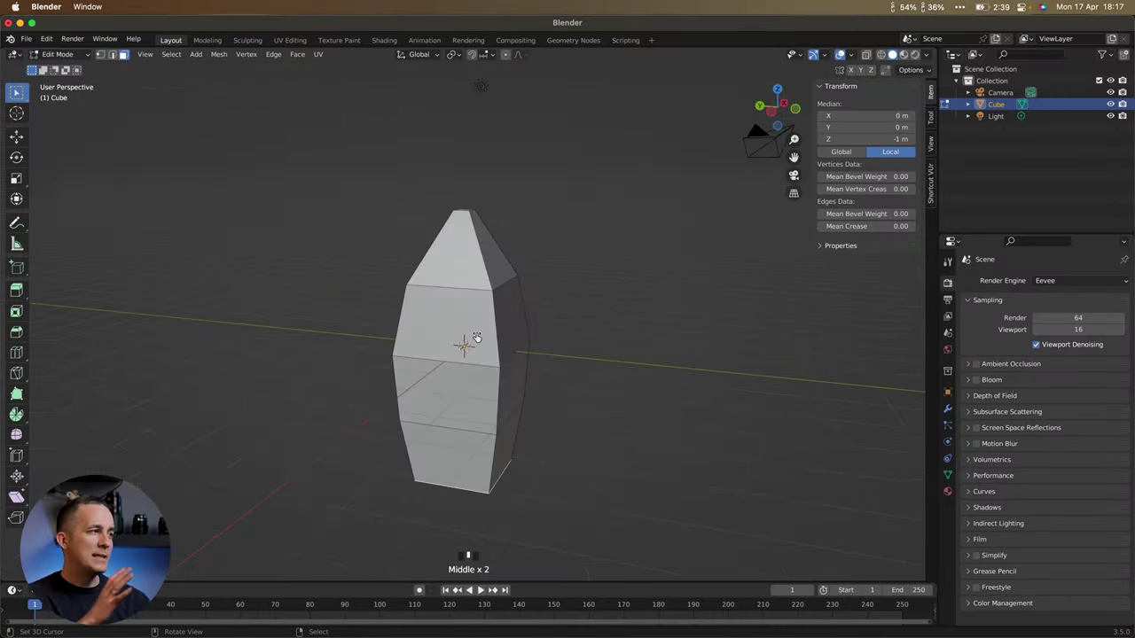
pyautogui.press('Tab')
pyautogui.middleClick(469, 336)
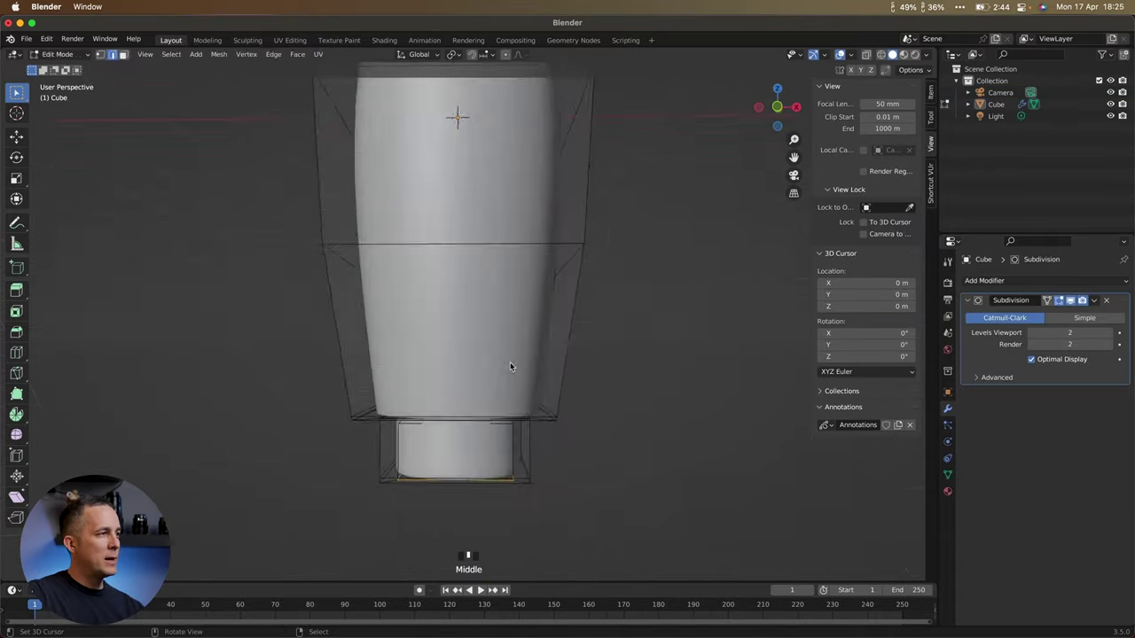
pyautogui.press('Tab')
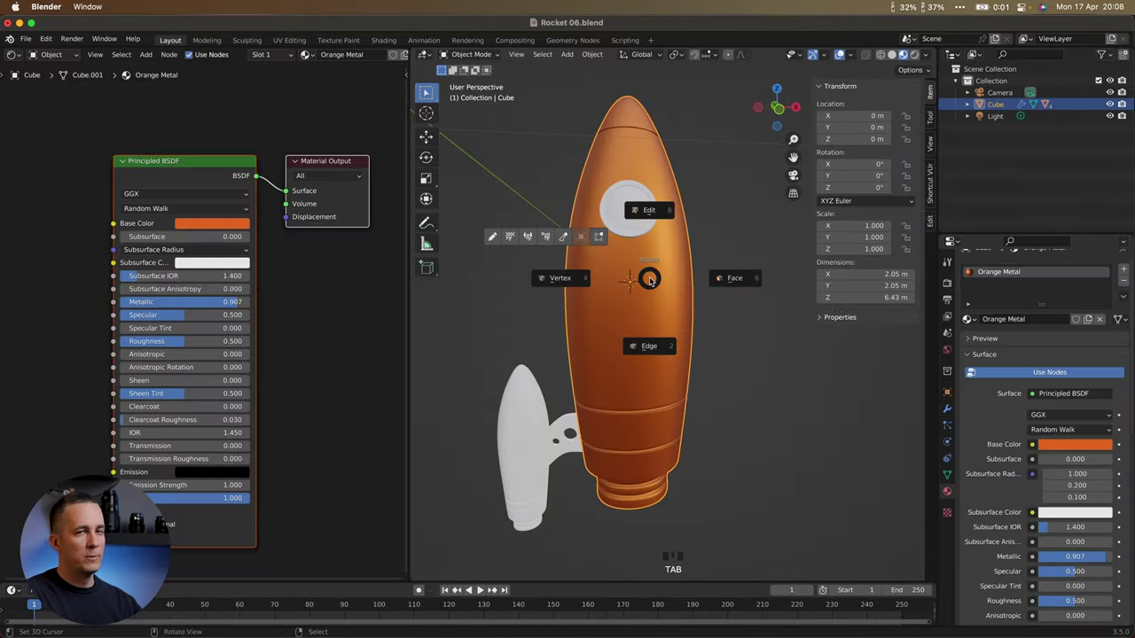
pyautogui.press('Tab')
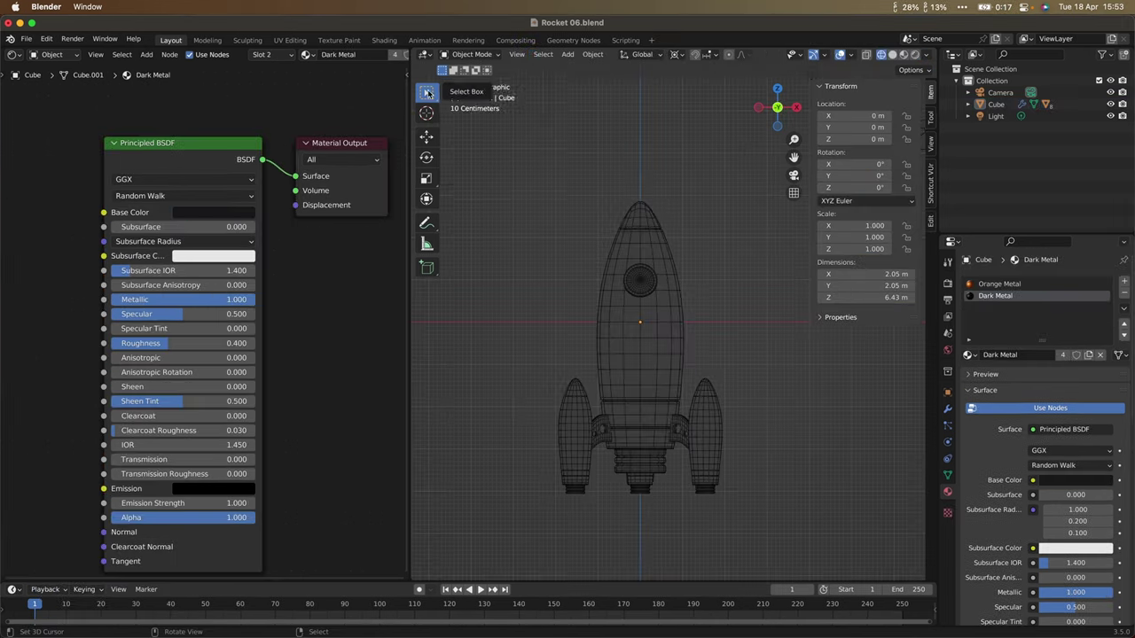
pyautogui.moveTo(426, 92); pyautogui.dragTo(472, 119)
pyautogui.moveTo(603, 188); pyautogui.dragTo(693, 224)
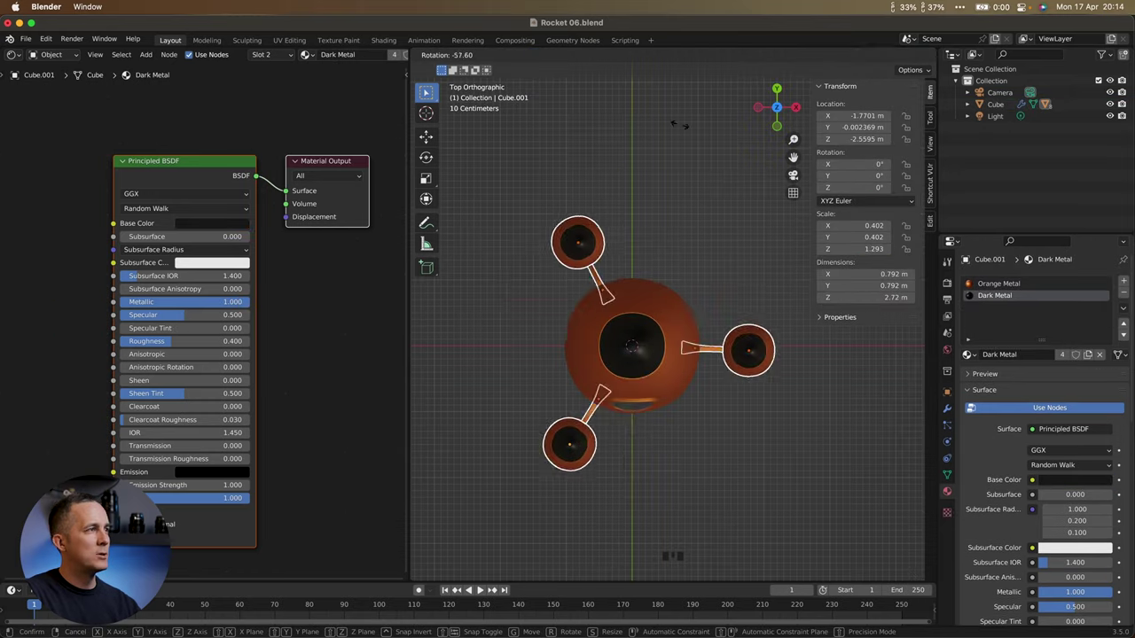
pyautogui.press('r')
pyautogui.click(658, 322)
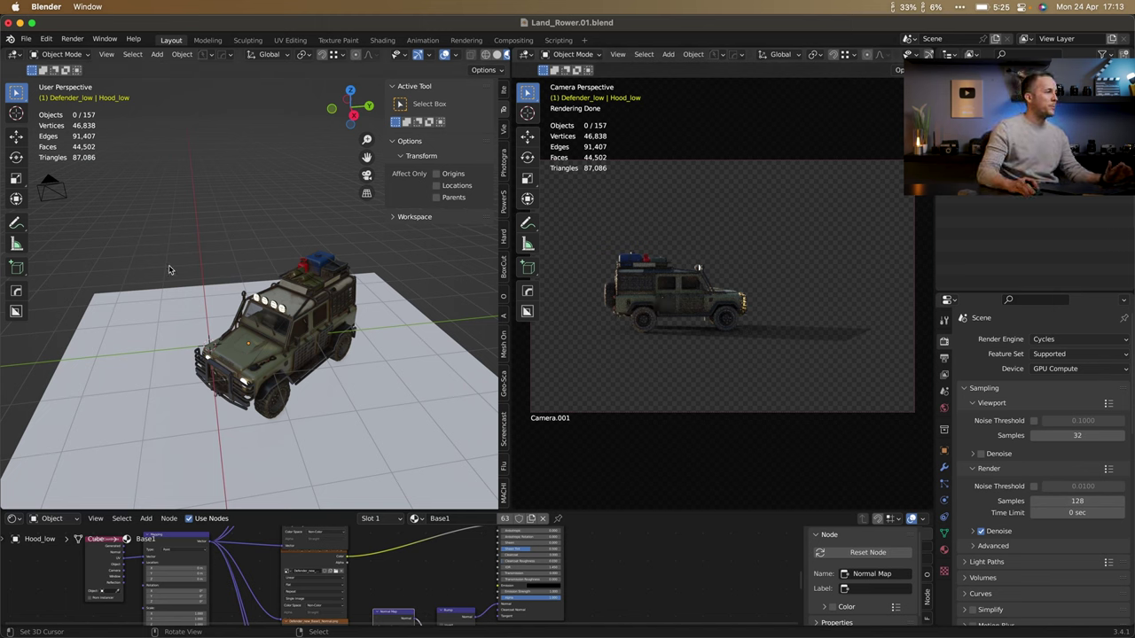
# Switch to Envato Elements, rotate the red jeep to a side view and choose PSD as the download format.
pyautogui.moveTo(339, 354); pyautogui.dragTo(315, 373)
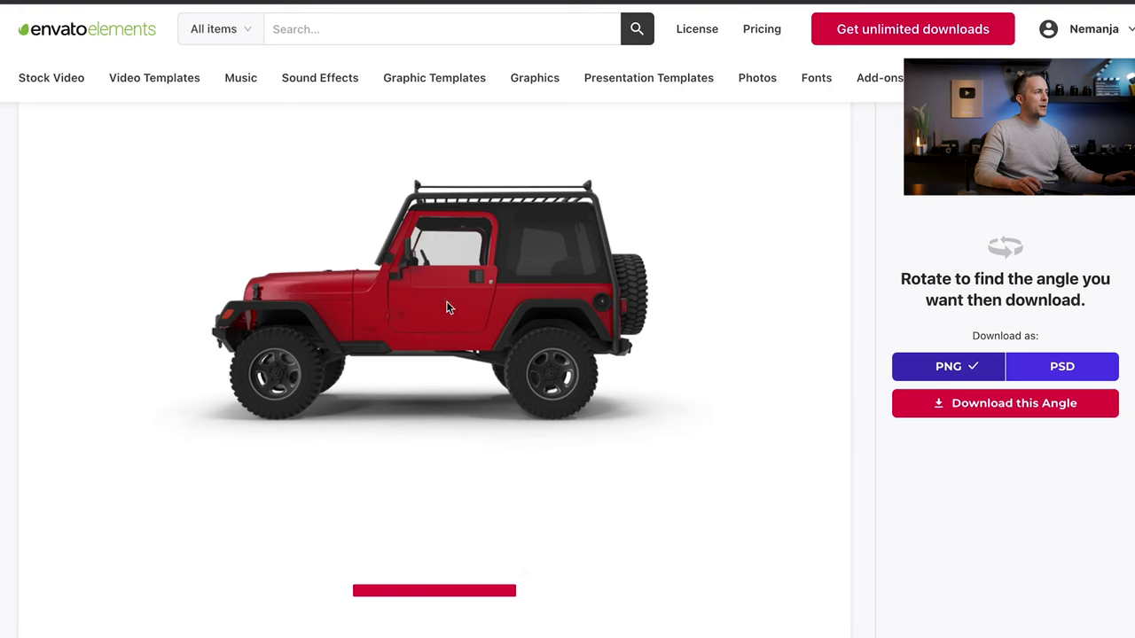
pyautogui.moveTo(458, 357); pyautogui.dragTo(360, 348)
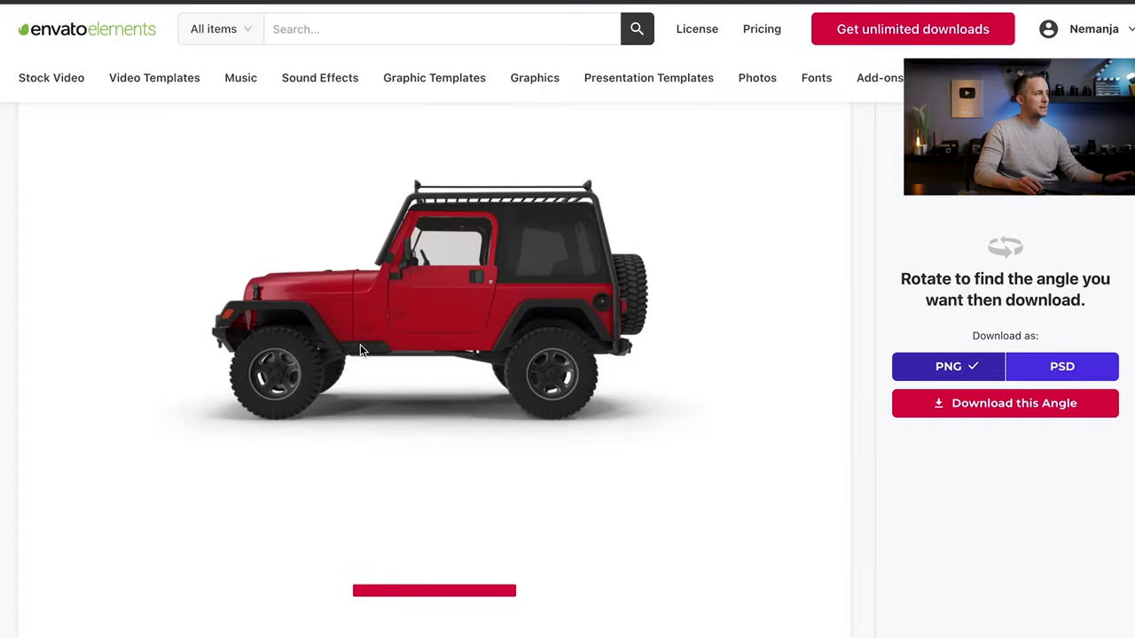
pyautogui.moveTo(425, 338)
pyautogui.mouseDown()
pyautogui.moveTo(489, 341)
pyautogui.moveTo(417, 290)
pyautogui.moveTo(434, 351)
pyautogui.moveTo(437, 326)
pyautogui.mouseUp()
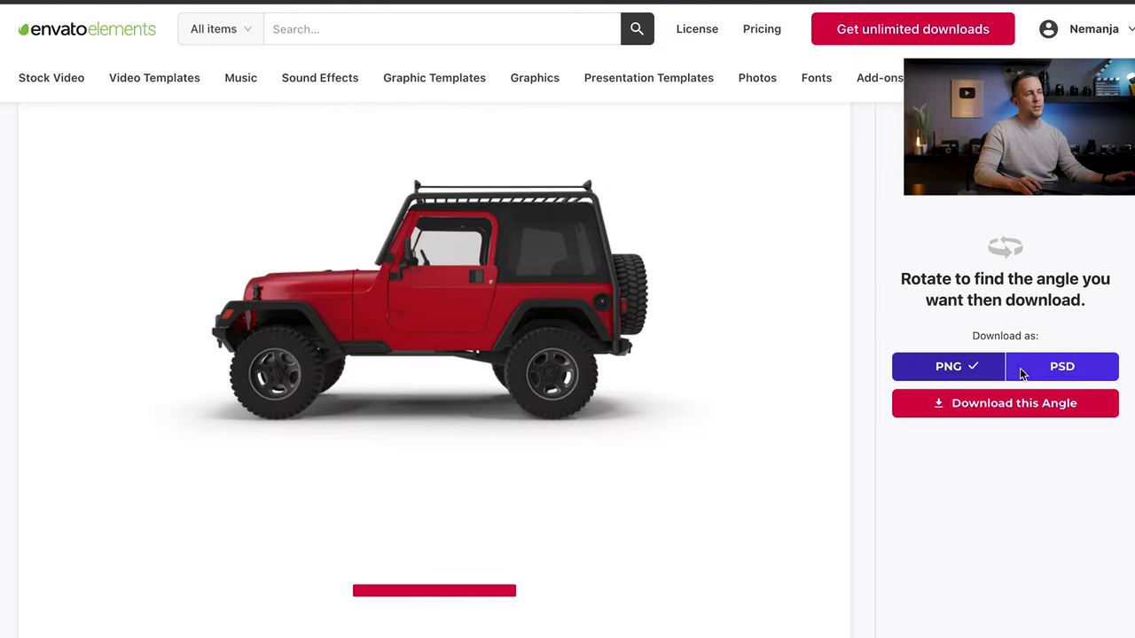
pyautogui.click(1063, 368)
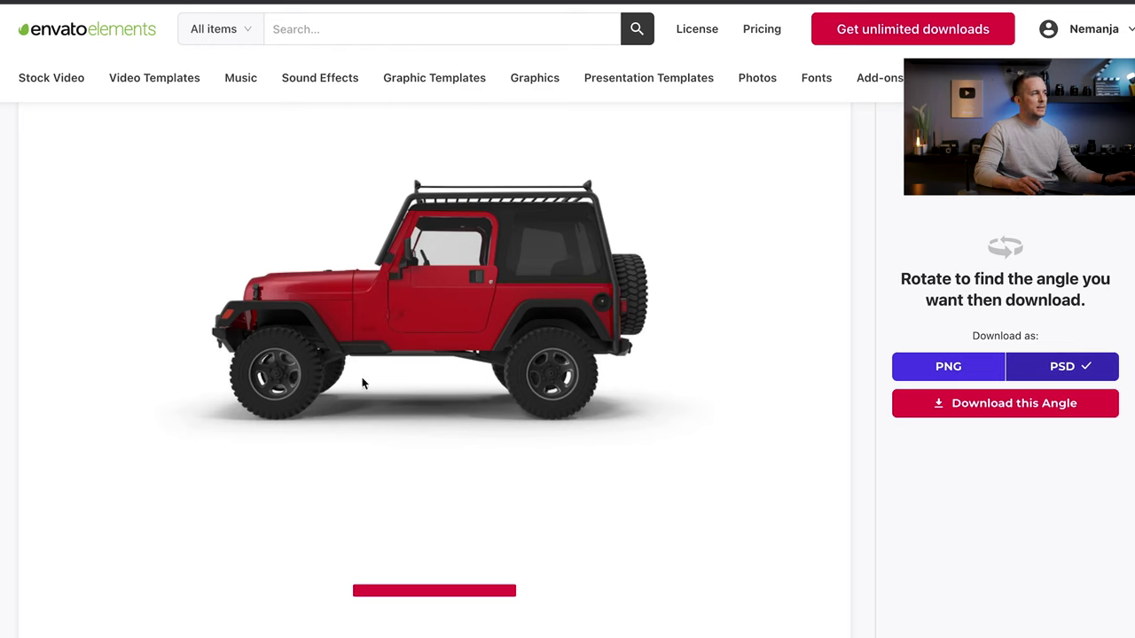
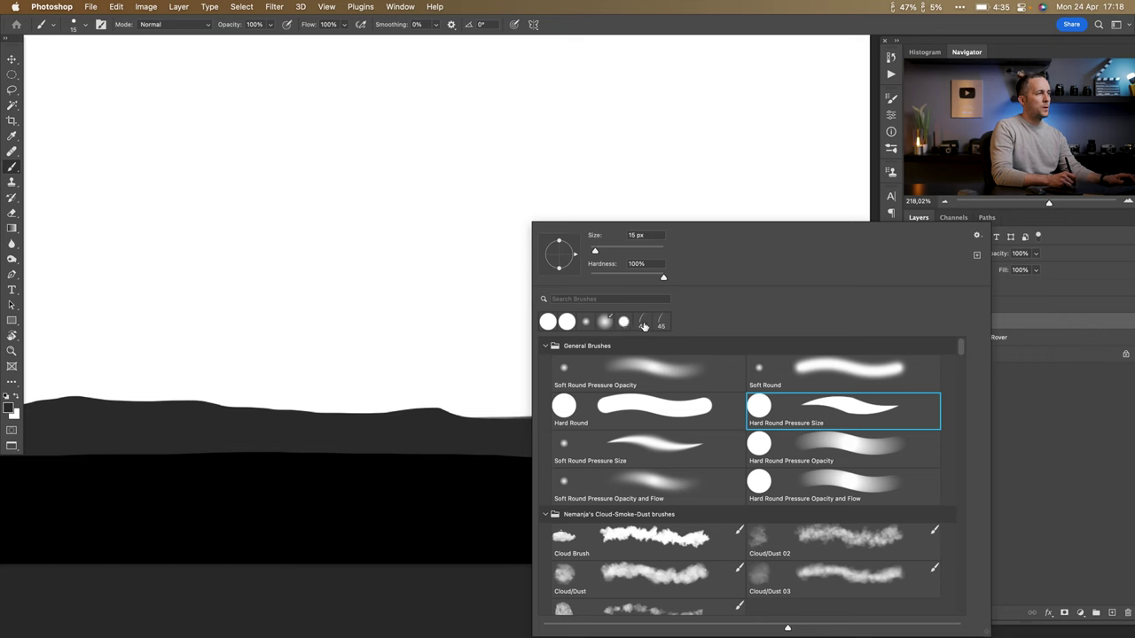
# Choose the 40 px grass brush from the brush presets, test it on the ground beside the vehicle and undo the test strokes.
pyautogui.moveTo(964, 359)
pyautogui.mouseDown()
pyautogui.moveTo(965, 478)
pyautogui.moveTo(886, 365)
pyautogui.moveTo(845, 356)
pyautogui.mouseUp()
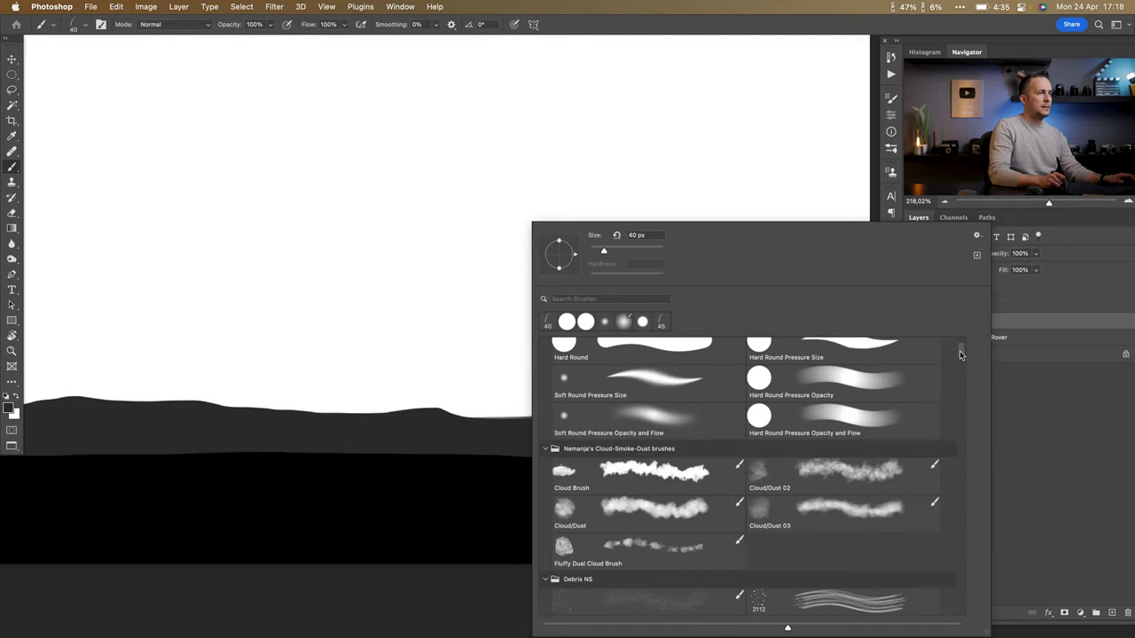
pyautogui.moveTo(959, 355); pyautogui.dragTo(719, 327)
pyautogui.click(546, 324)
pyautogui.moveTo(470, 413); pyautogui.dragTo(528, 418)
pyautogui.press('super+z')
pyautogui.moveTo(466, 412); pyautogui.dragTo(530, 415)
pyautogui.hotkey('ctrl', 'z')
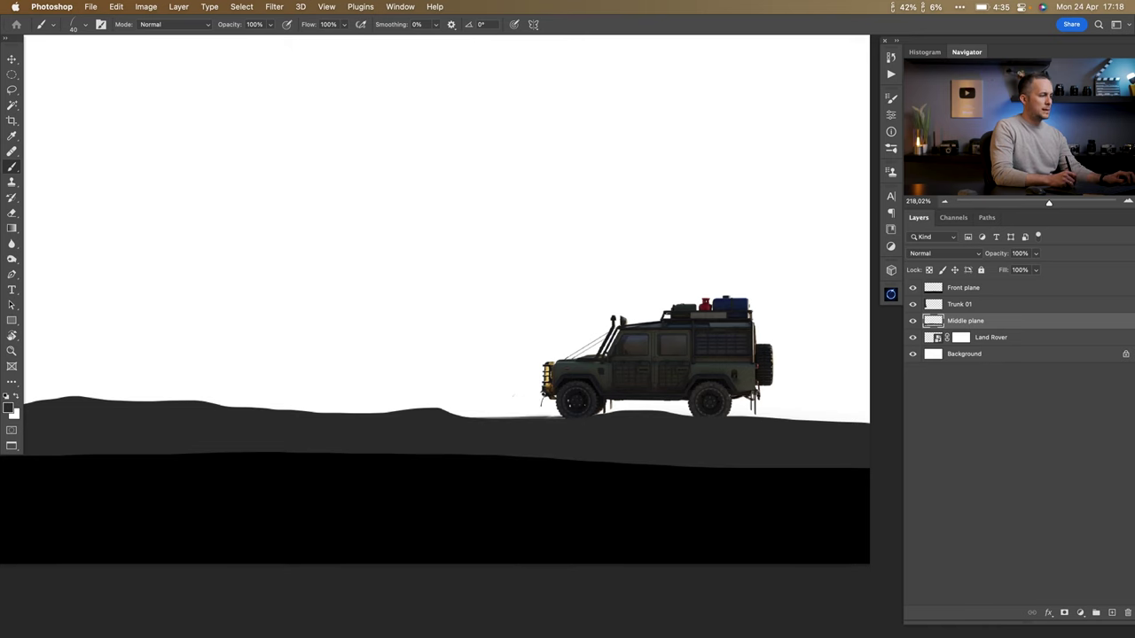
# Toggle Color Dynamics and Transfer in the grass brush's settings and leave both turned off.
pyautogui.press('F5')
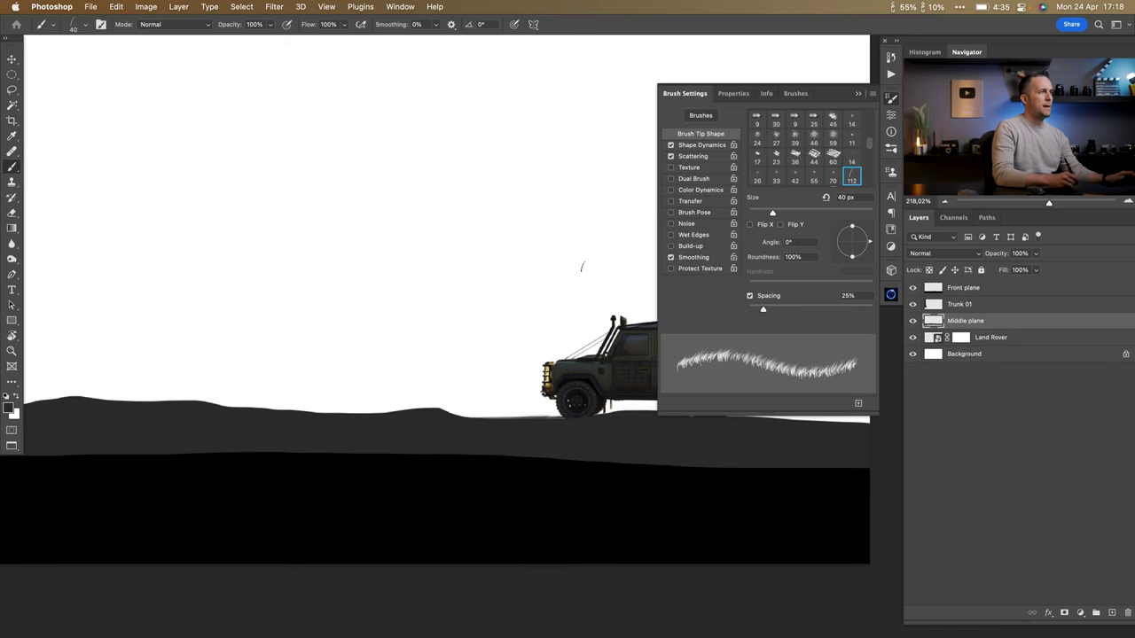
pyautogui.click(671, 191)
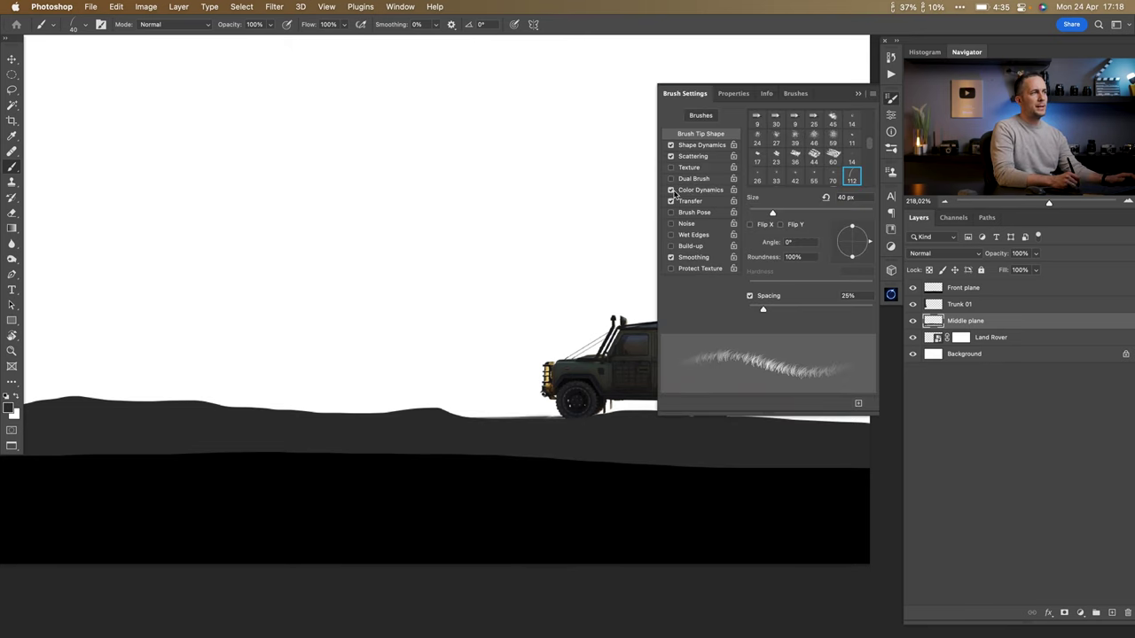
pyautogui.click(671, 201)
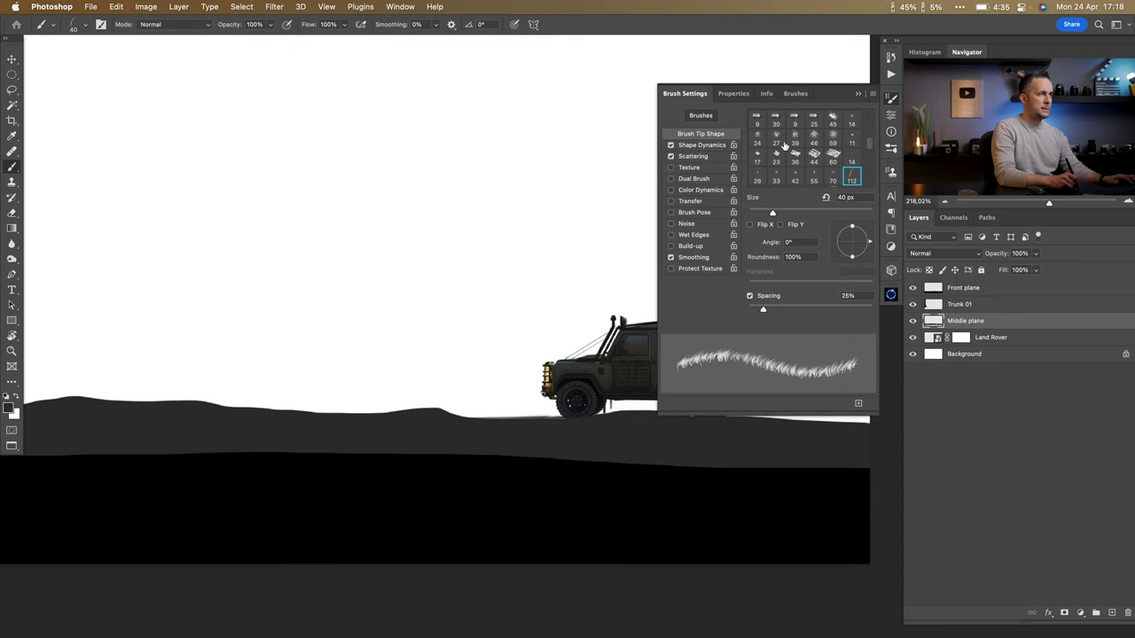
pyautogui.click(860, 95)
# Paint grass along the Middle plane's upper edge around the vehicle, using the grass brush at 45 px and 35 px.
pyautogui.scroll(-3, 862, 381)
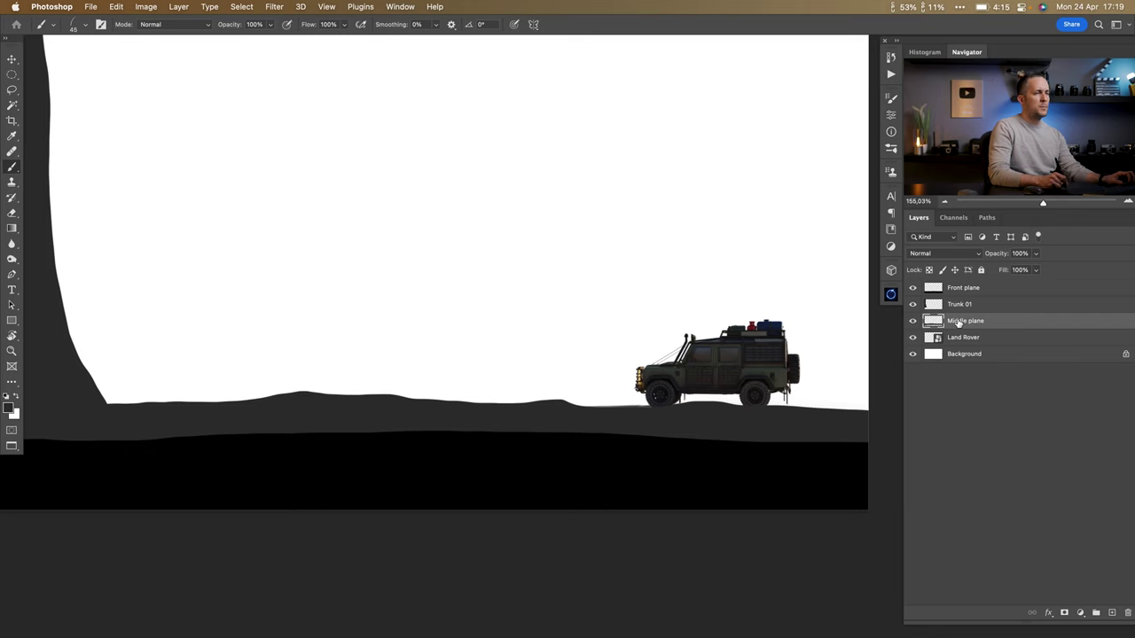
pyautogui.scroll(3, 695, 400)
pyautogui.moveTo(633, 411)
pyautogui.mouseDown()
pyautogui.moveTo(521, 423)
pyautogui.moveTo(583, 414)
pyautogui.mouseUp()
pyautogui.press('super+z')
pyautogui.moveTo(494, 410); pyautogui.dragTo(423, 413)
pyautogui.moveTo(560, 415); pyautogui.dragTo(617, 415)
pyautogui.scroll(2, 615, 413)
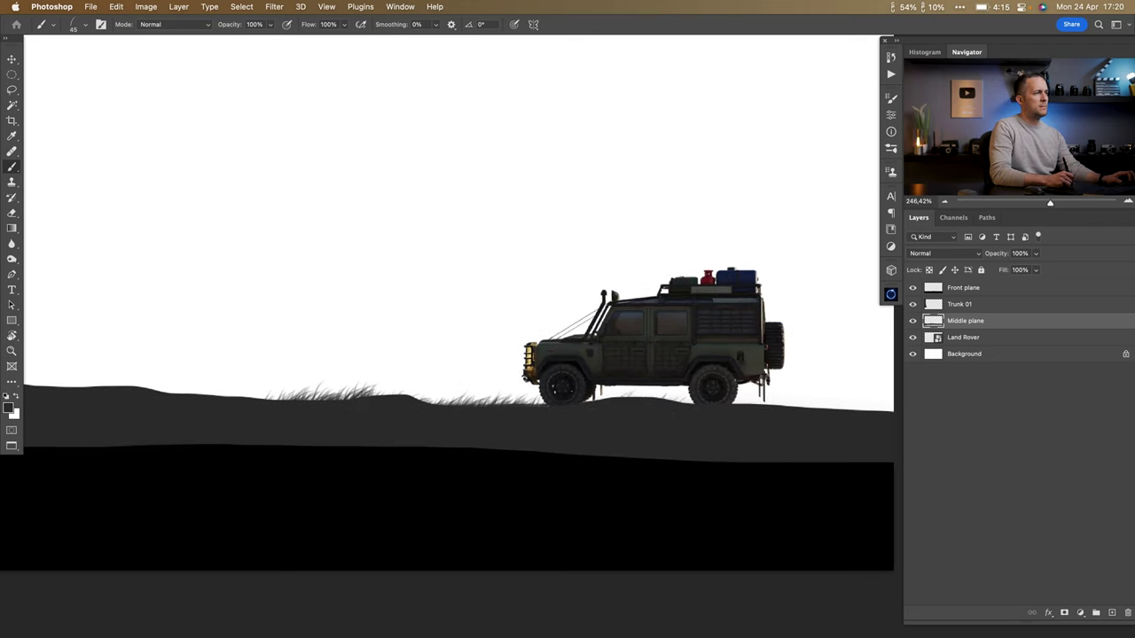
pyautogui.press('[')
pyautogui.moveTo(754, 408)
pyautogui.mouseDown()
pyautogui.moveTo(873, 409)
pyautogui.moveTo(305, 406)
pyautogui.mouseUp()
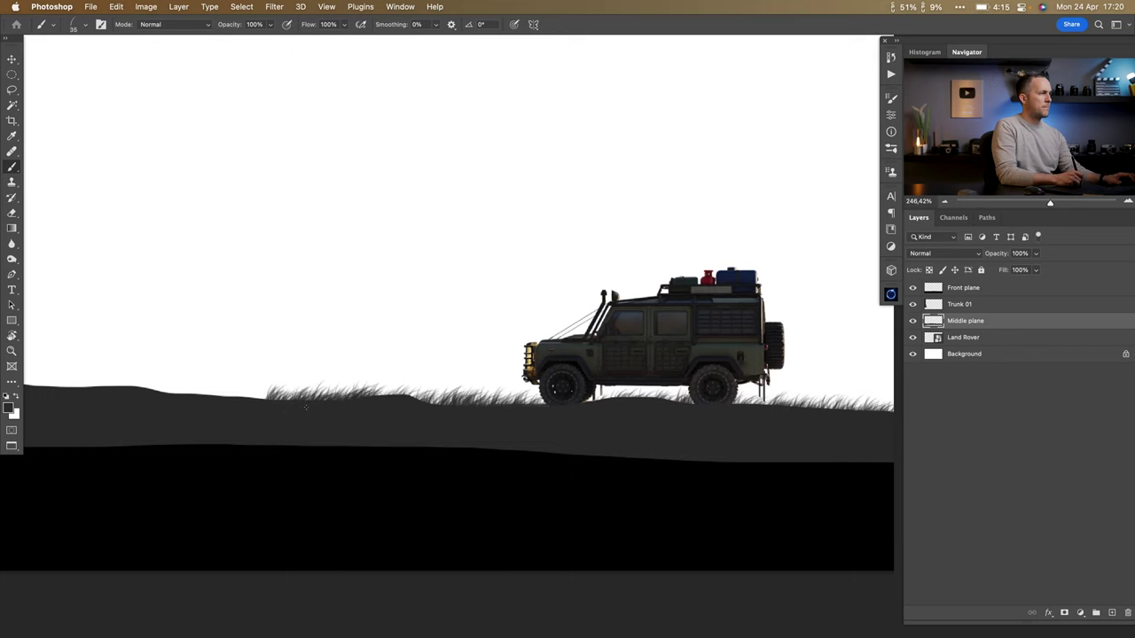
# Continue the 35 px grass along the Middle plane's edge from the trunk base across the hill towards the vehicle.
pyautogui.hscroll(-10, 417, 407)
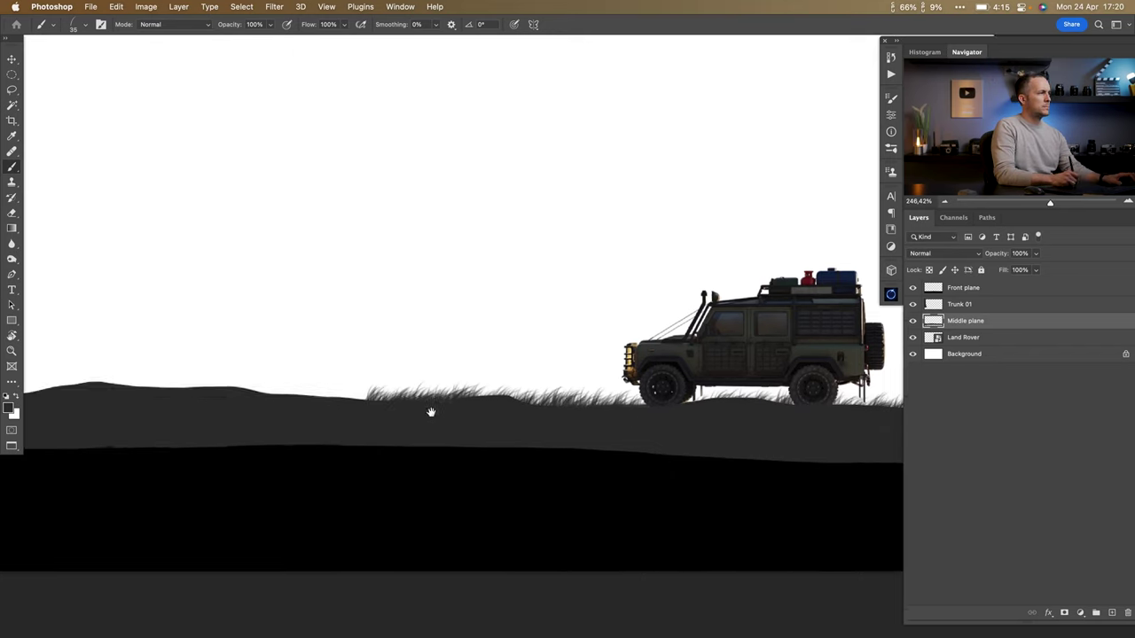
pyautogui.moveTo(488, 398)
pyautogui.mouseDown()
pyautogui.moveTo(350, 395)
pyautogui.moveTo(188, 414)
pyautogui.moveTo(103, 402)
pyautogui.moveTo(292, 400)
pyautogui.moveTo(196, 401)
pyautogui.moveTo(226, 406)
pyautogui.mouseUp()
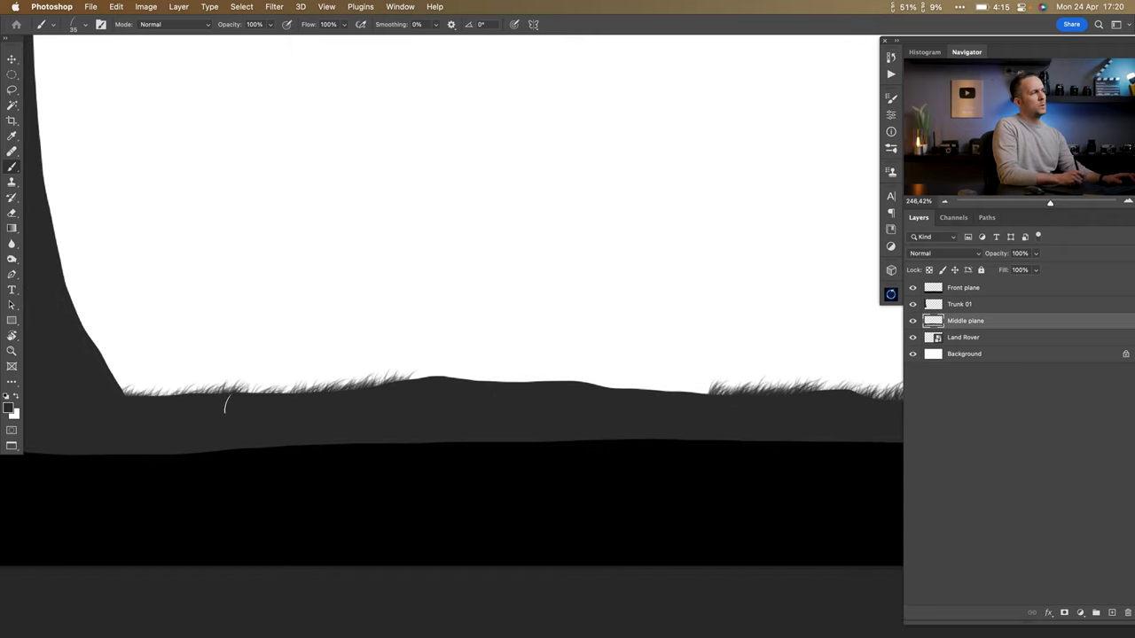
pyautogui.moveTo(431, 385); pyautogui.dragTo(546, 398)
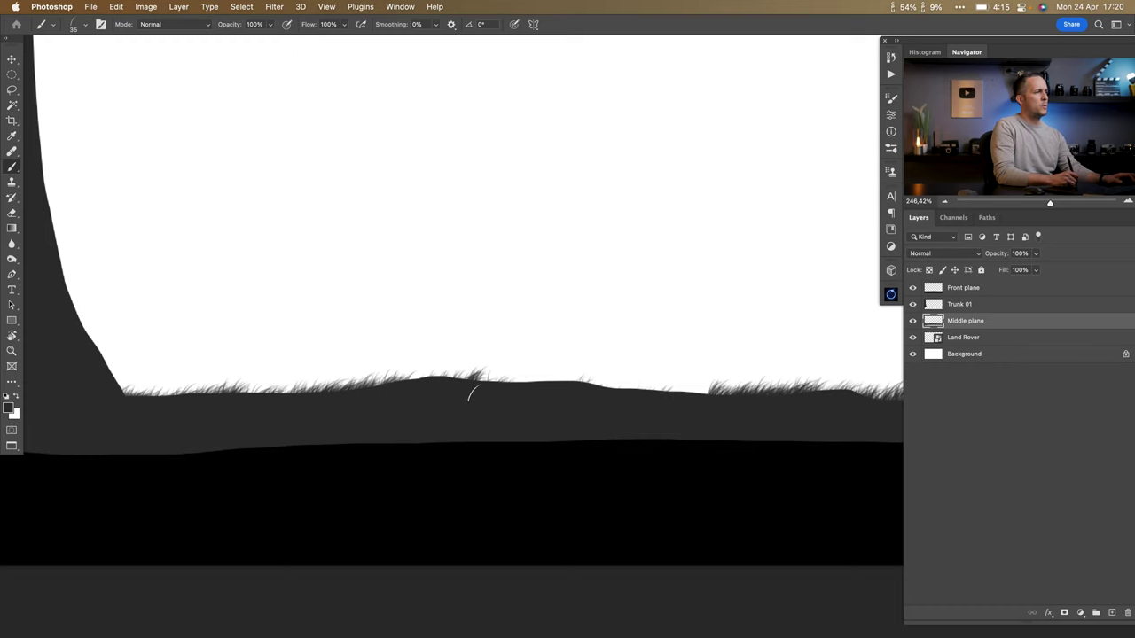
pyautogui.scroll(-5, 605, 404)
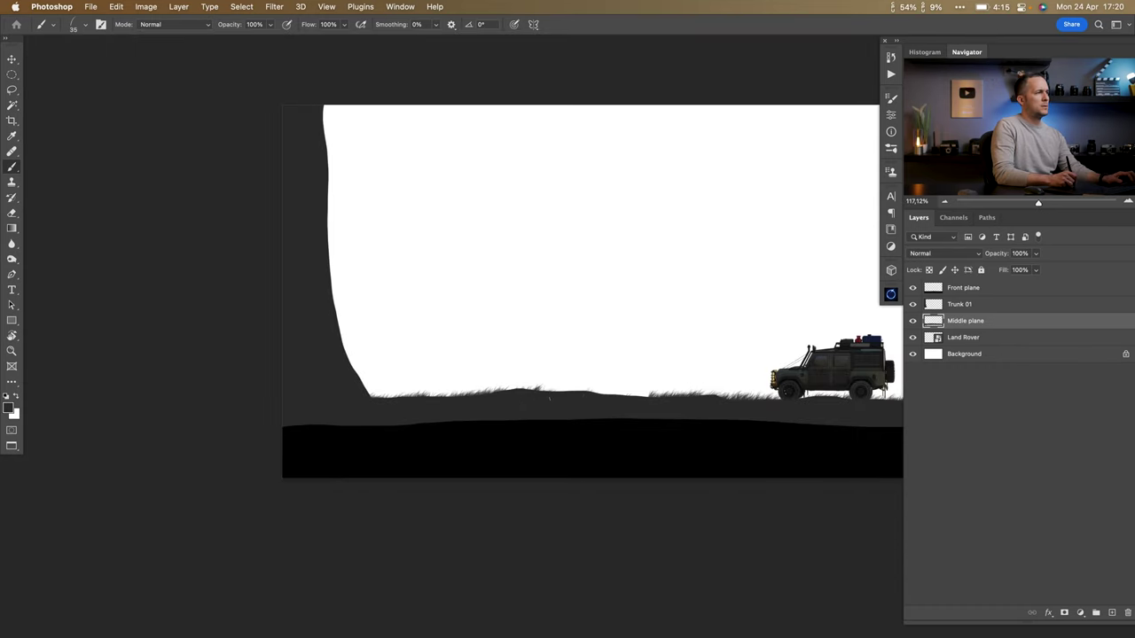
pyautogui.moveTo(617, 406); pyautogui.dragTo(526, 390)
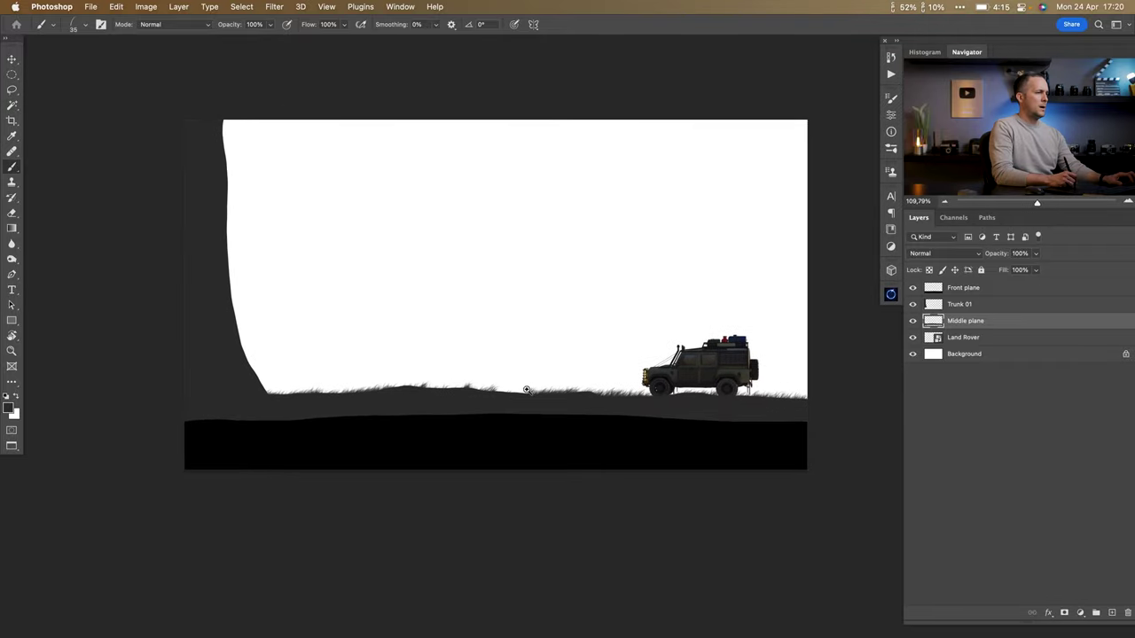
# Shift the Land Rover layer a little to the left along the ground.
pyautogui.scroll(1, 525, 390)
pyautogui.press('v')
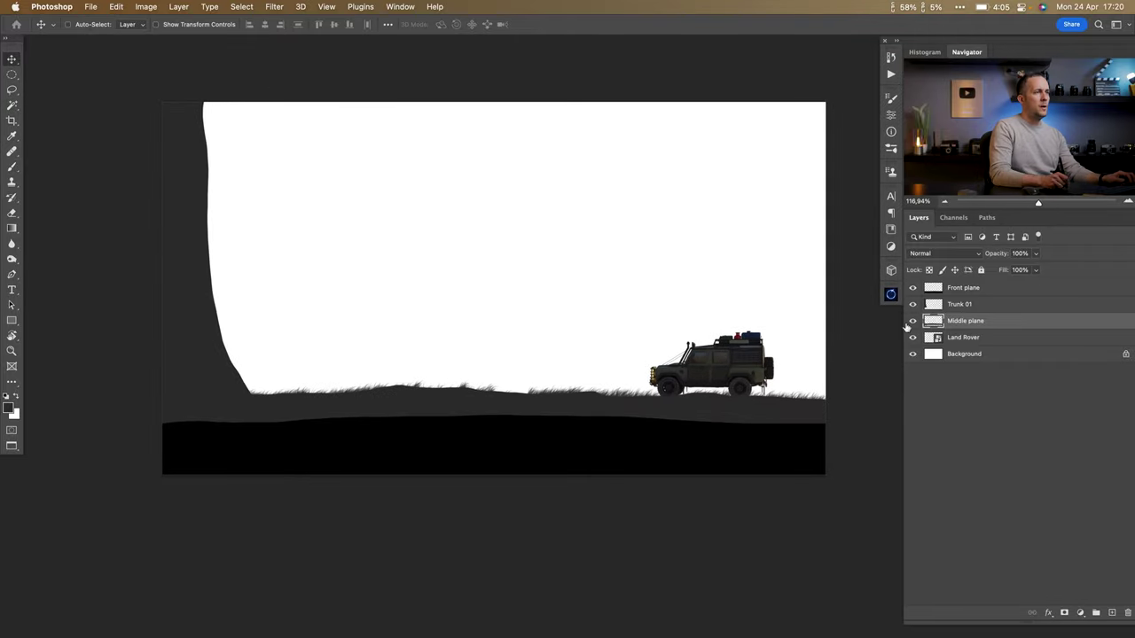
pyautogui.click(935, 339)
pyautogui.moveTo(689, 384); pyautogui.dragTo(654, 386)
pyautogui.hscroll(2, 658, 390)
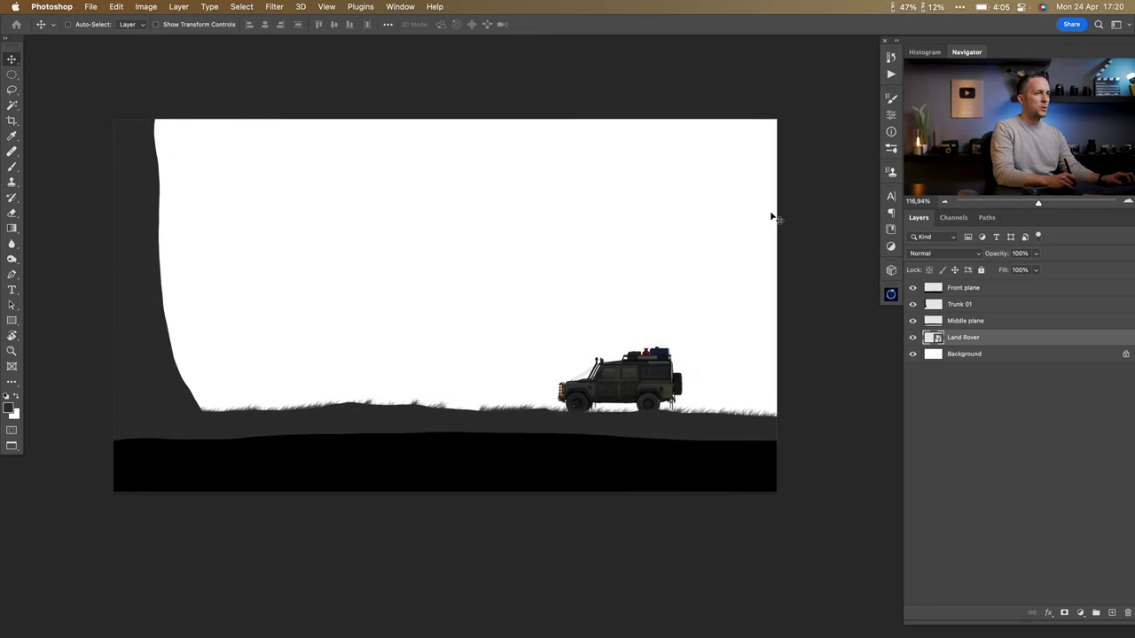
# Add a new layer above Front plane and fill a lassoed trunk shape along the canvas's right edge with black.
pyautogui.click(936, 294)
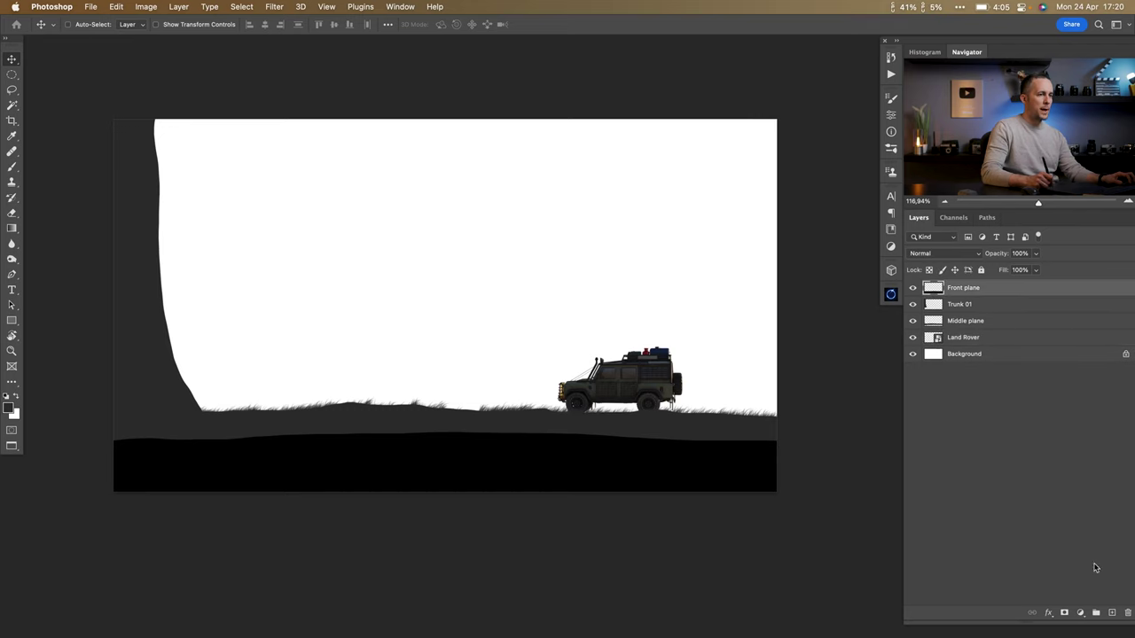
pyautogui.click(1113, 613)
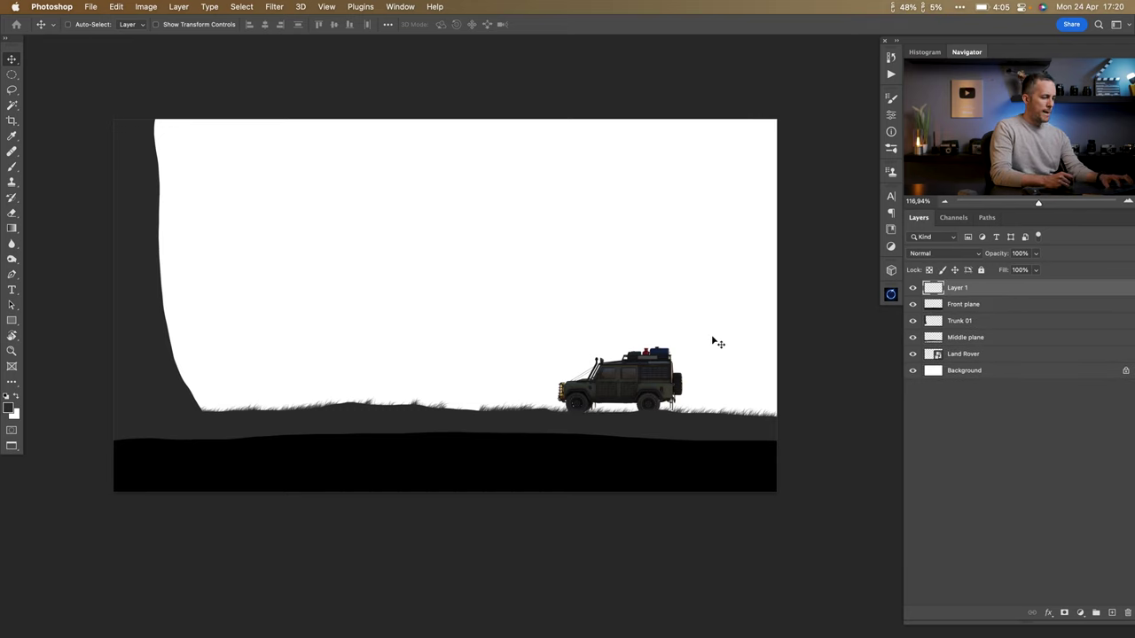
pyautogui.press('l')
pyautogui.moveTo(759, 120)
pyautogui.mouseDown()
pyautogui.moveTo(729, 367)
pyautogui.moveTo(692, 450)
pyautogui.moveTo(741, 458)
pyautogui.moveTo(799, 455)
pyautogui.moveTo(814, 295)
pyautogui.moveTo(804, 133)
pyautogui.moveTo(767, 119)
pyautogui.mouseUp()
pyautogui.press('b')
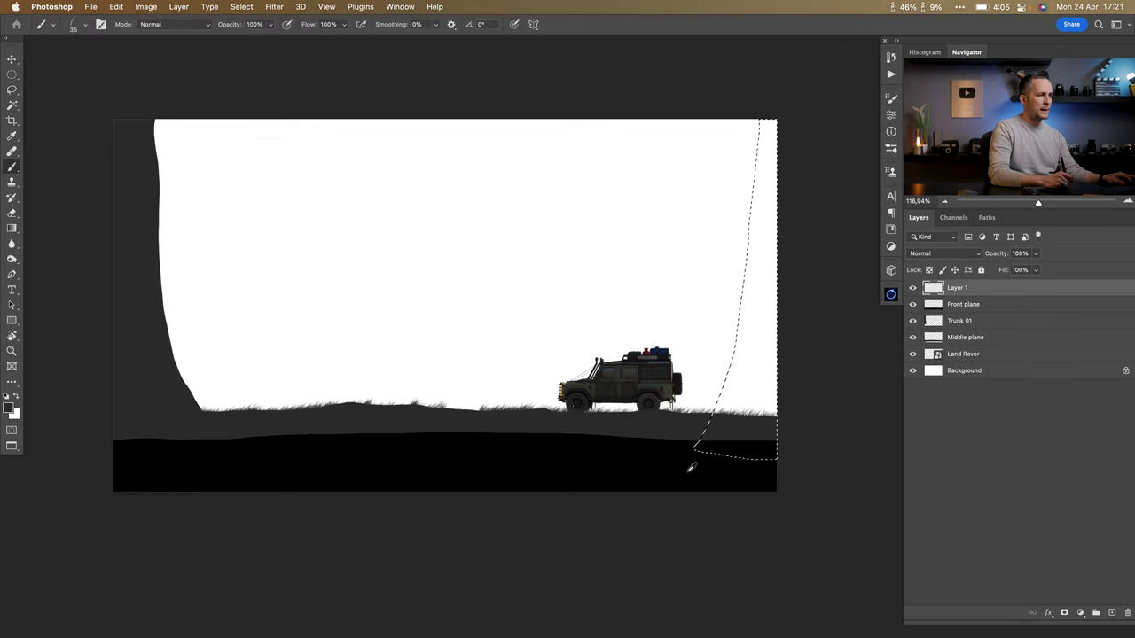
pyautogui.hotkey('alt', 'BackSpace')
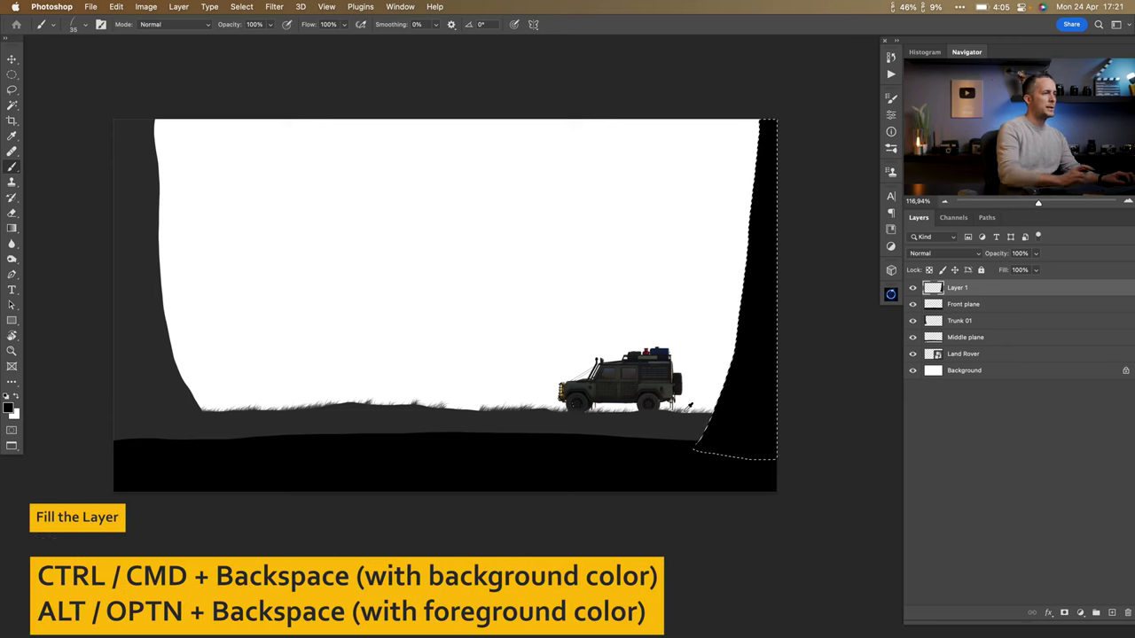
pyautogui.press('super+d')
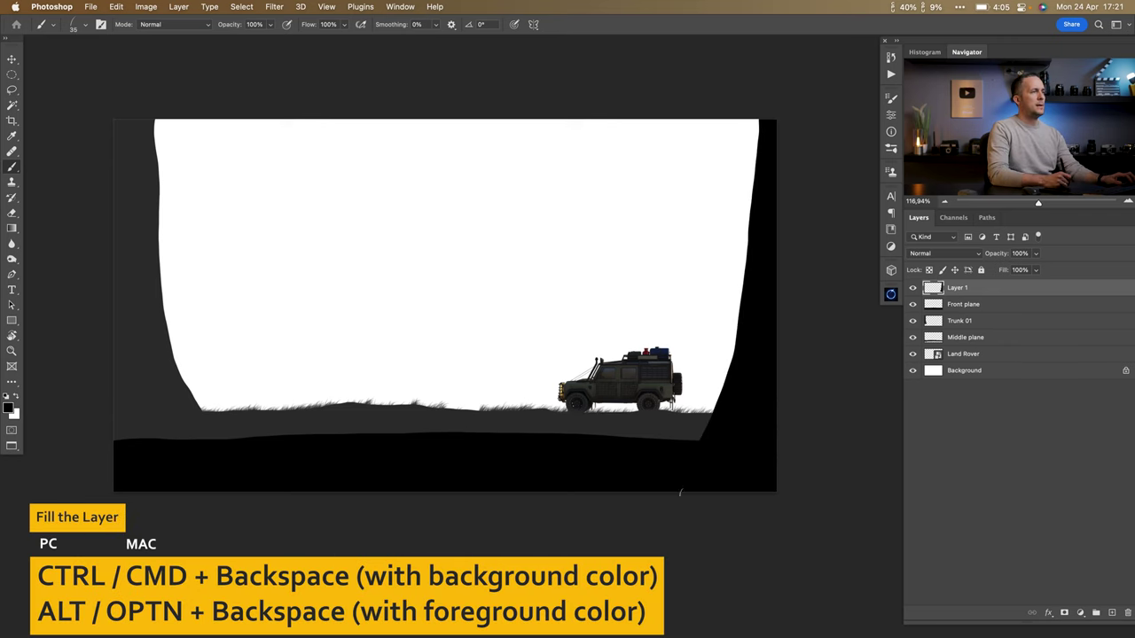
# Move the Land Rover slightly further left, away from the new black trunk.
pyautogui.scroll(1, 671, 403)
pyautogui.press('v')
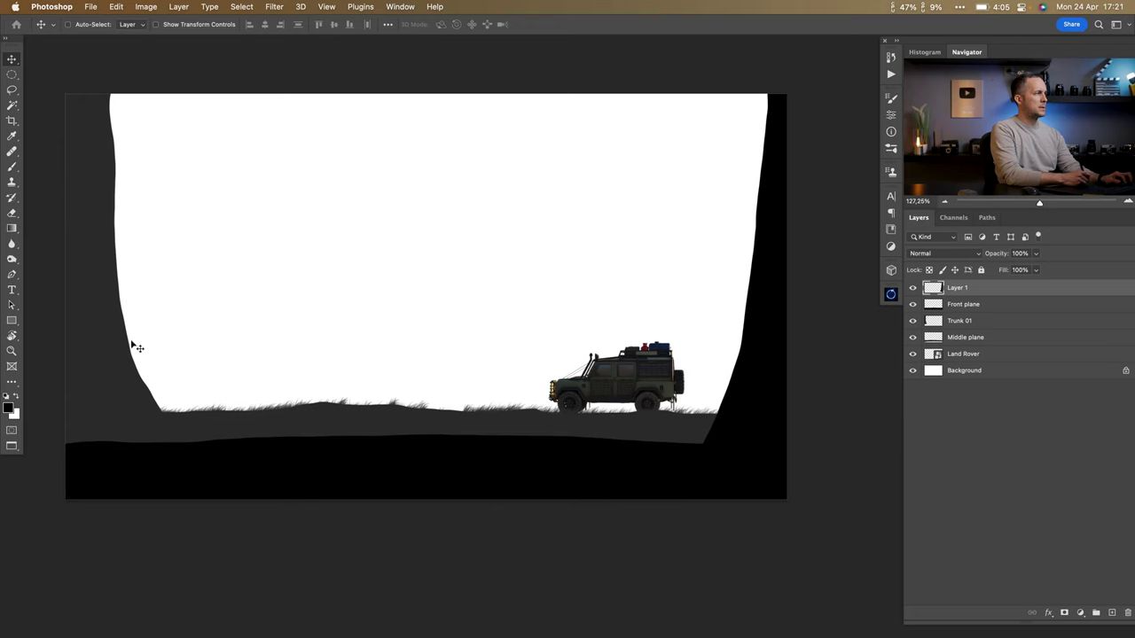
pyautogui.moveTo(645, 387)
pyautogui.mouseDown()
pyautogui.moveTo(654, 384)
pyautogui.moveTo(635, 383)
pyautogui.moveTo(649, 375)
pyautogui.mouseUp()
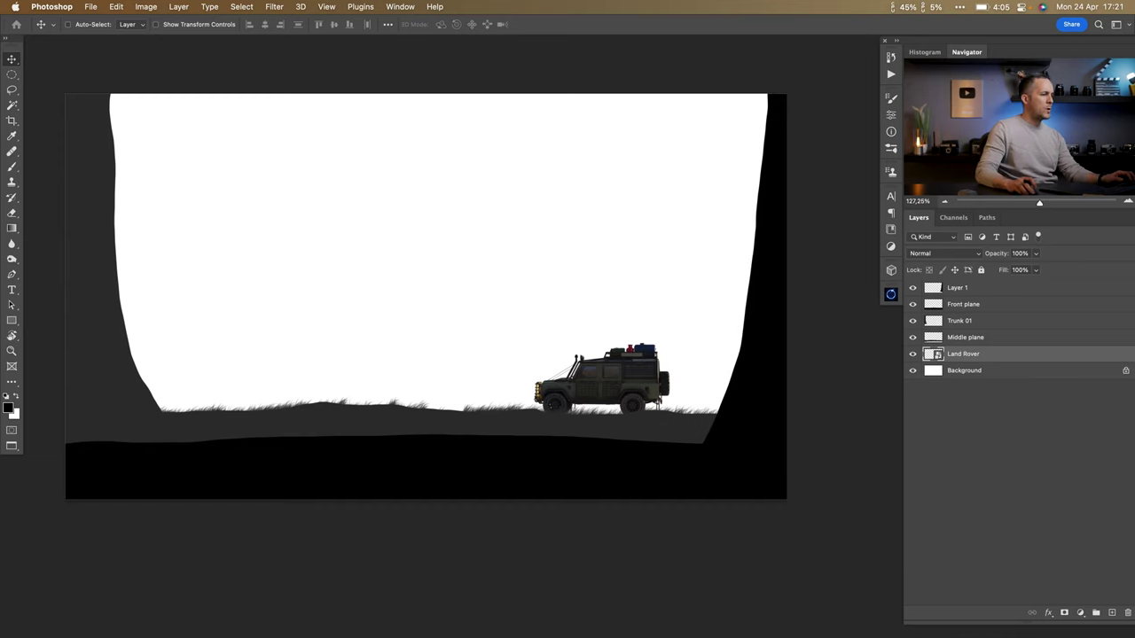
# Place the Roses Bush image from Finder, stack it above all layers and position it between the vehicle and the right trunk.
pyautogui.press('super+Tab')
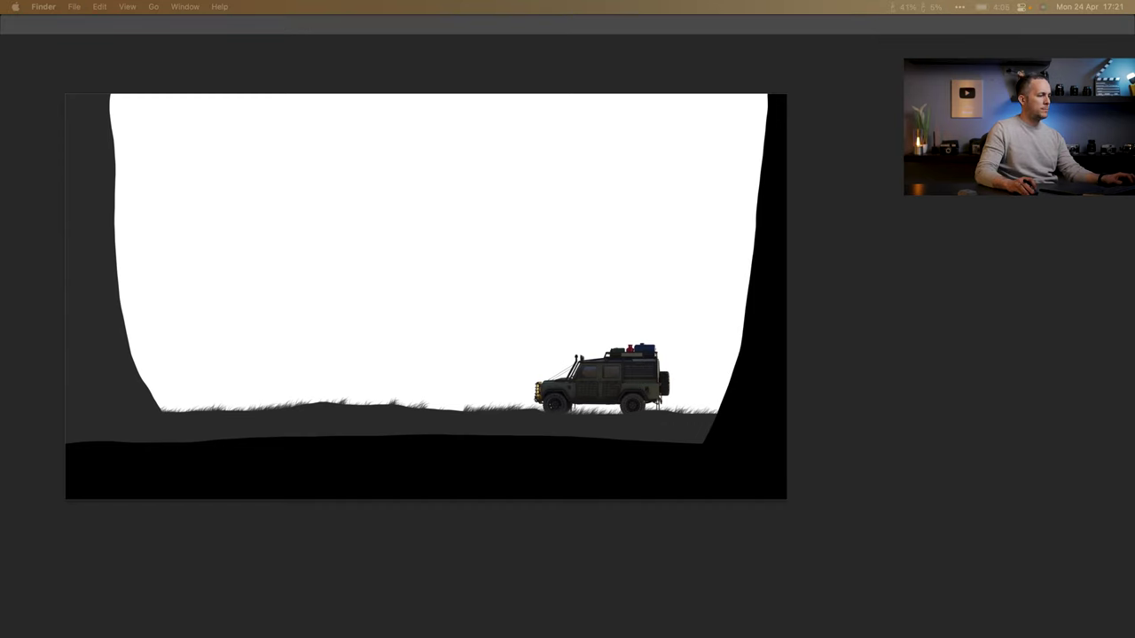
pyautogui.moveTo(0, 322); pyautogui.dragTo(809, 398)
pyautogui.press('Return')
pyautogui.moveTo(938, 363); pyautogui.dragTo(941, 283)
pyautogui.moveTo(760, 396)
pyautogui.mouseDown()
pyautogui.moveTo(737, 379)
pyautogui.moveTo(747, 395)
pyautogui.mouseUp()
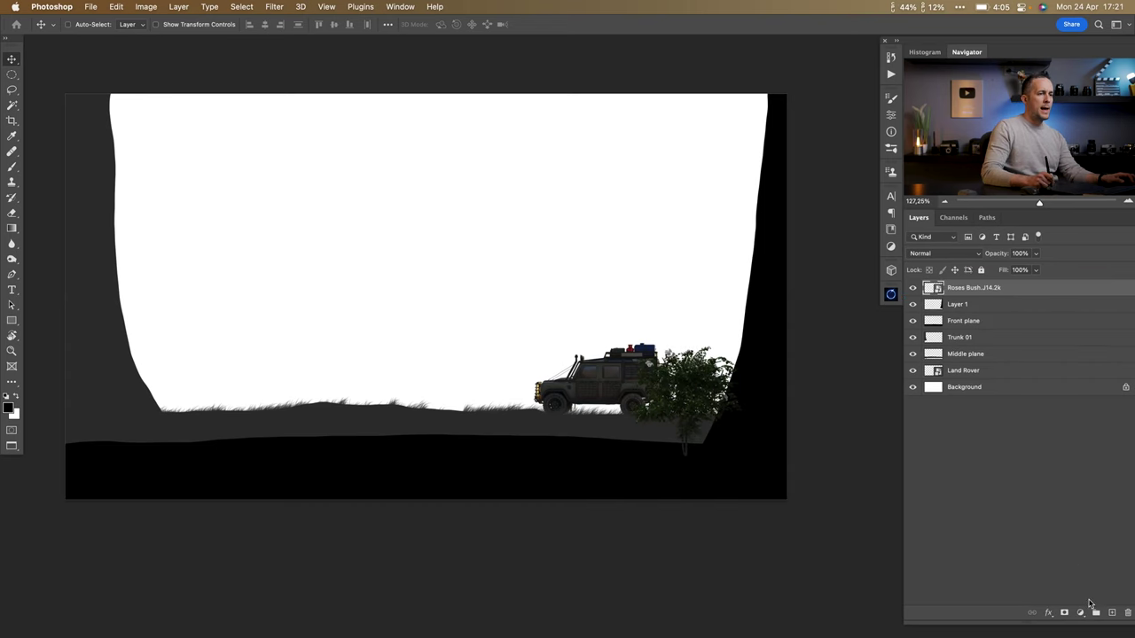
# Put the rose bush layer in a new group named Bushes.
pyautogui.scroll(2, 707, 401)
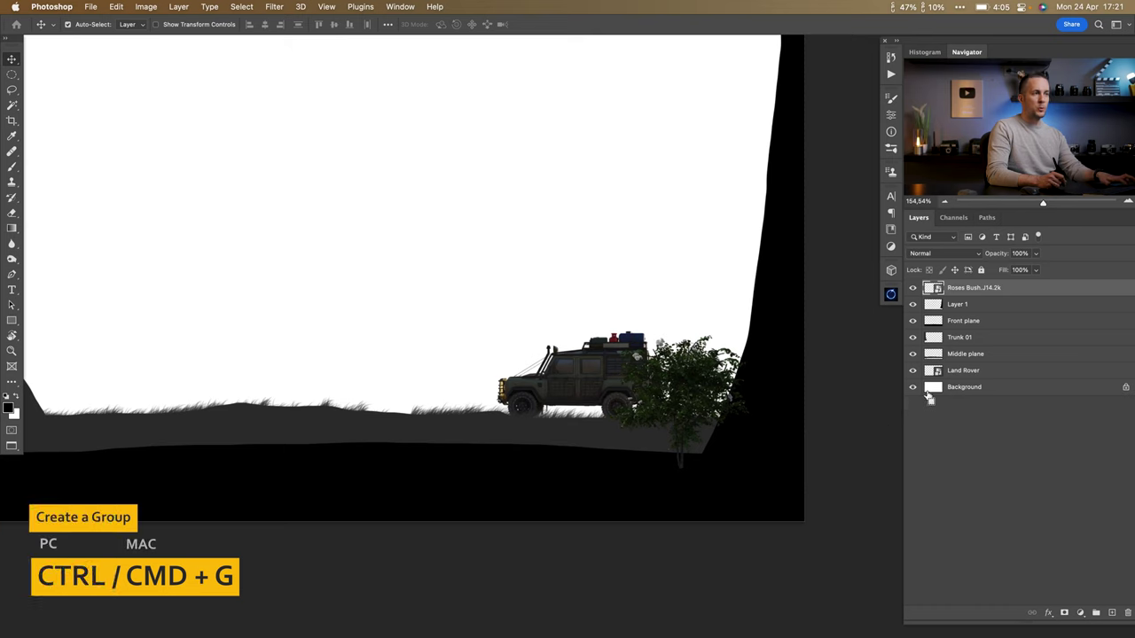
pyautogui.press('super+g')
pyautogui.doubleClick(954, 286)
pyautogui.write('B')
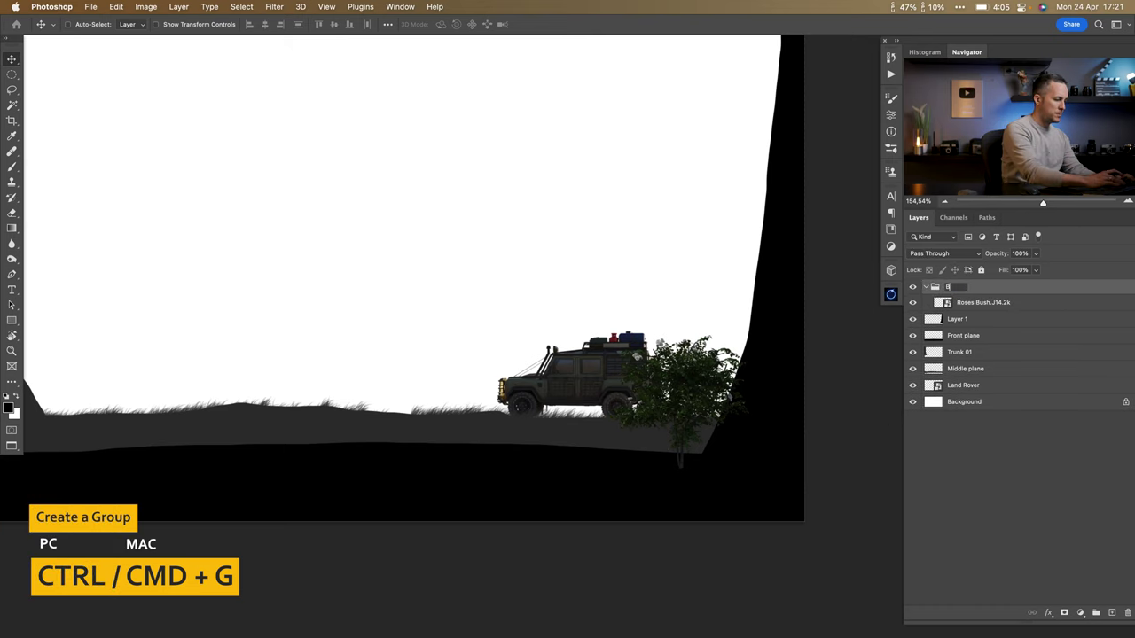
pyautogui.write('ushes')
pyautogui.press('Return')
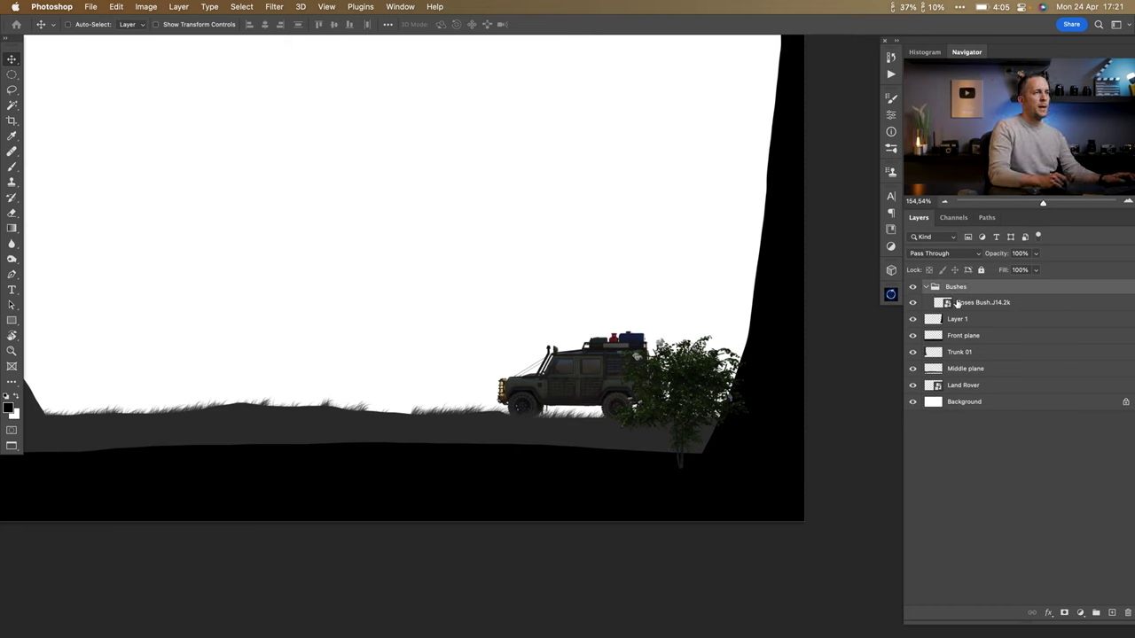
# Add an Exposure adjustment above the Bushes group, clip it to the group and set its exposure to -20.
pyautogui.click(1080, 612)
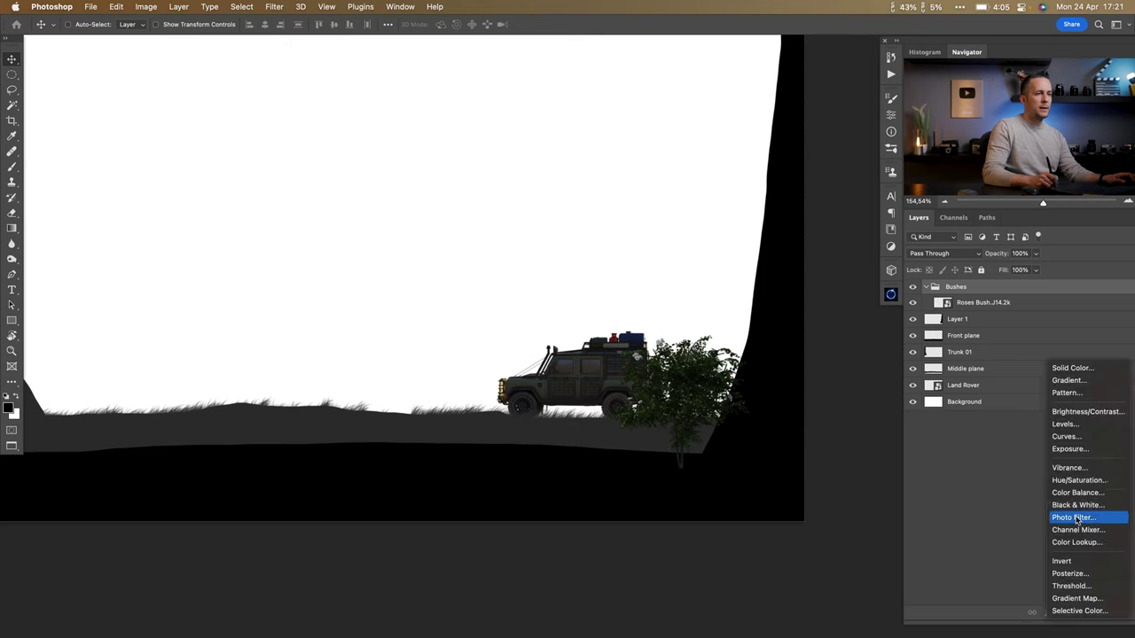
pyautogui.click(1077, 453)
pyautogui.moveTo(947, 309); pyautogui.dragTo(947, 282)
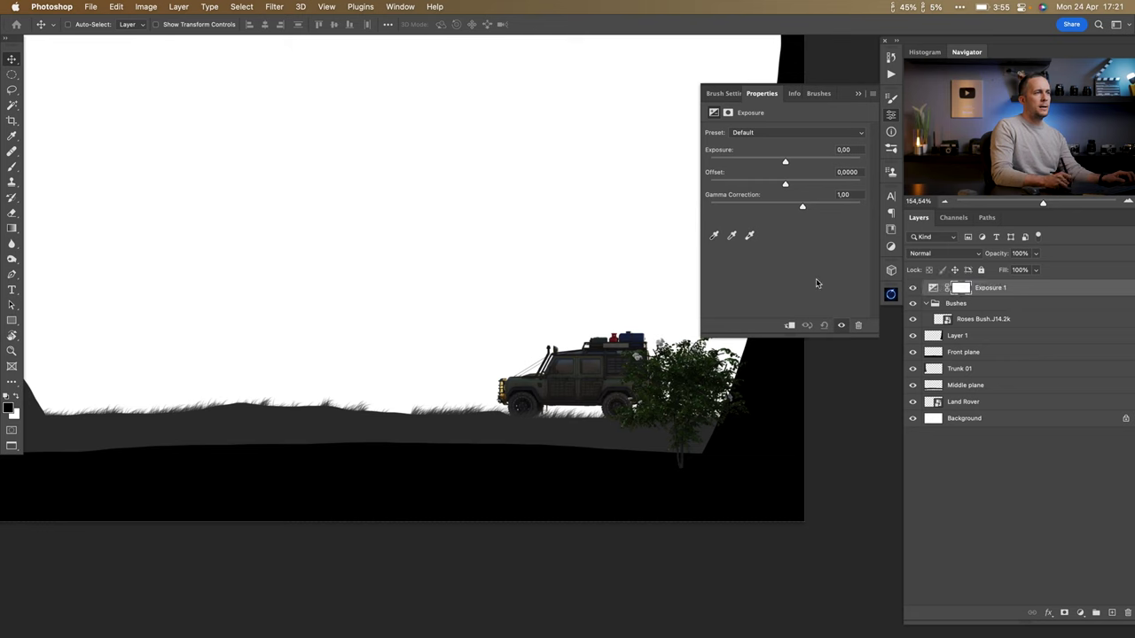
pyautogui.click(789, 327)
pyautogui.moveTo(784, 163); pyautogui.dragTo(684, 169)
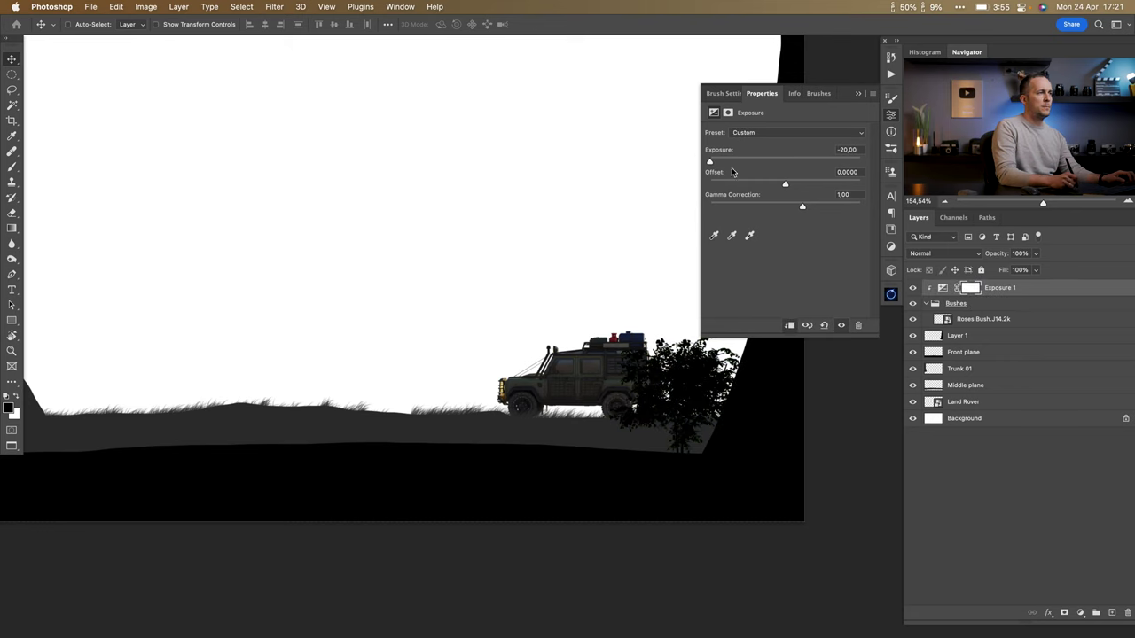
pyautogui.click(857, 93)
# Free-transform the rose bush and set it lower, at the base of the right trunk.
pyautogui.scroll(2, 652, 354)
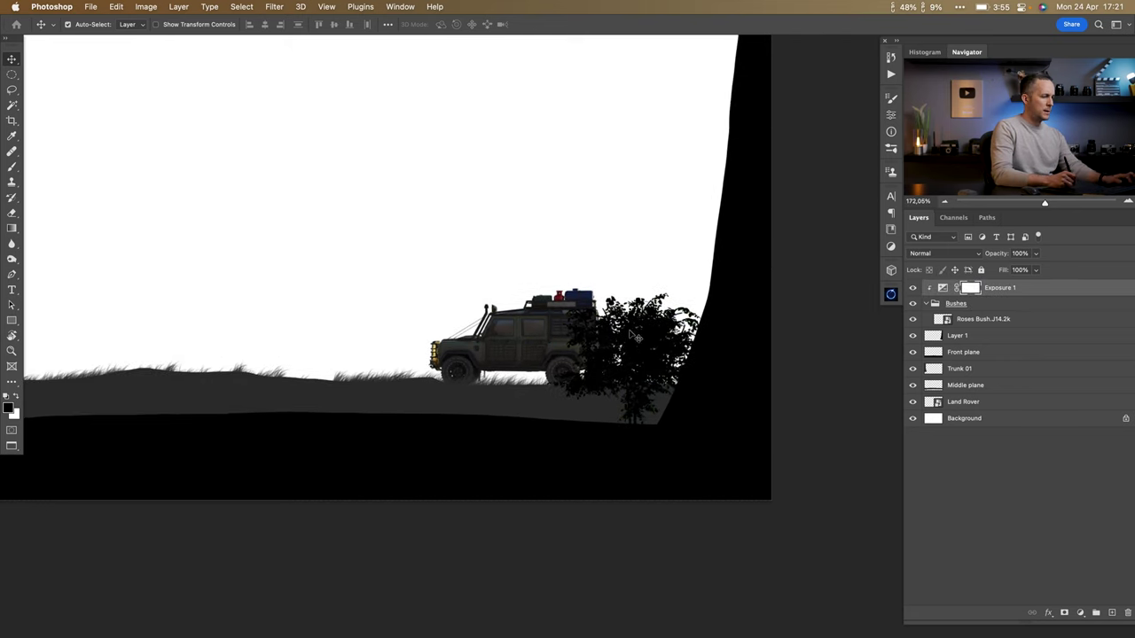
pyautogui.click(944, 319)
pyautogui.press('super+t')
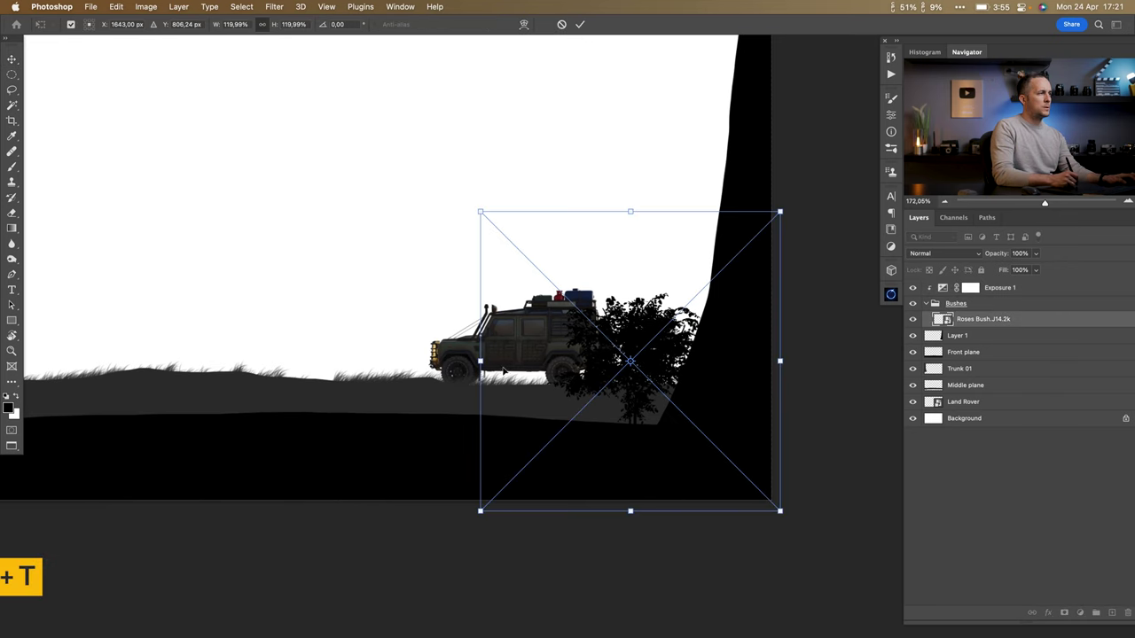
pyautogui.moveTo(478, 360); pyautogui.dragTo(453, 373)
pyautogui.moveTo(653, 363); pyautogui.dragTo(678, 409)
pyautogui.press('Return')
# Duplicate the rose bush higher up against the right trunk, transform the copy and shift it slightly left.
pyautogui.moveTo(687, 365); pyautogui.dragTo(741, 302)
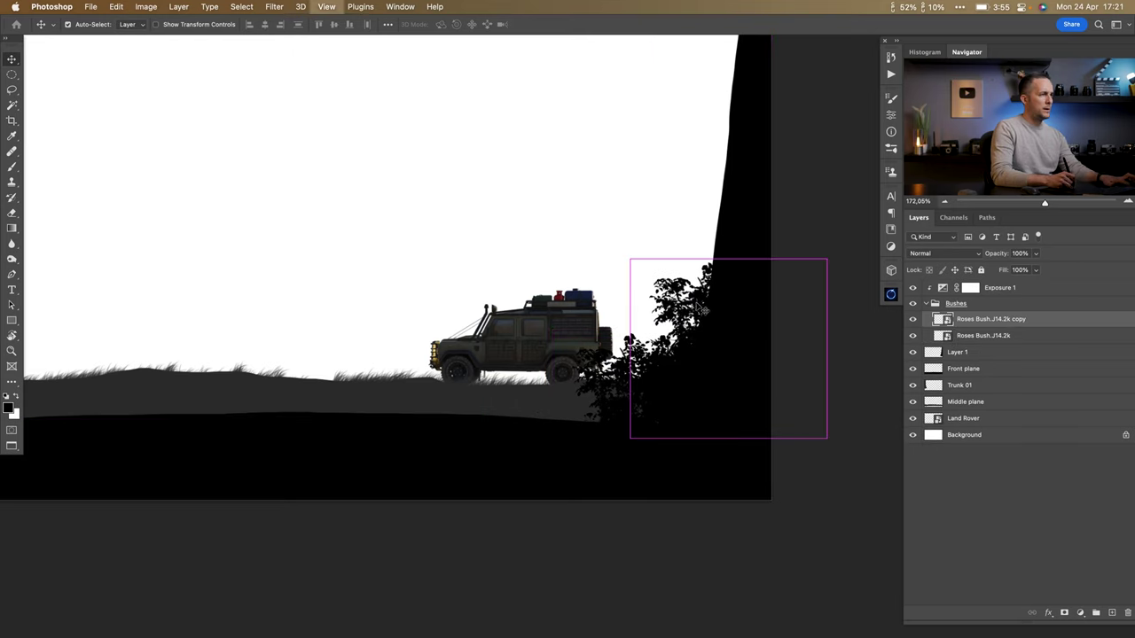
pyautogui.press('super+t')
pyautogui.moveTo(551, 161); pyautogui.dragTo(600, 209)
pyautogui.press('Return')
pyautogui.moveTo(739, 325); pyautogui.dragTo(721, 328)
pyautogui.scroll(-2, 749, 297)
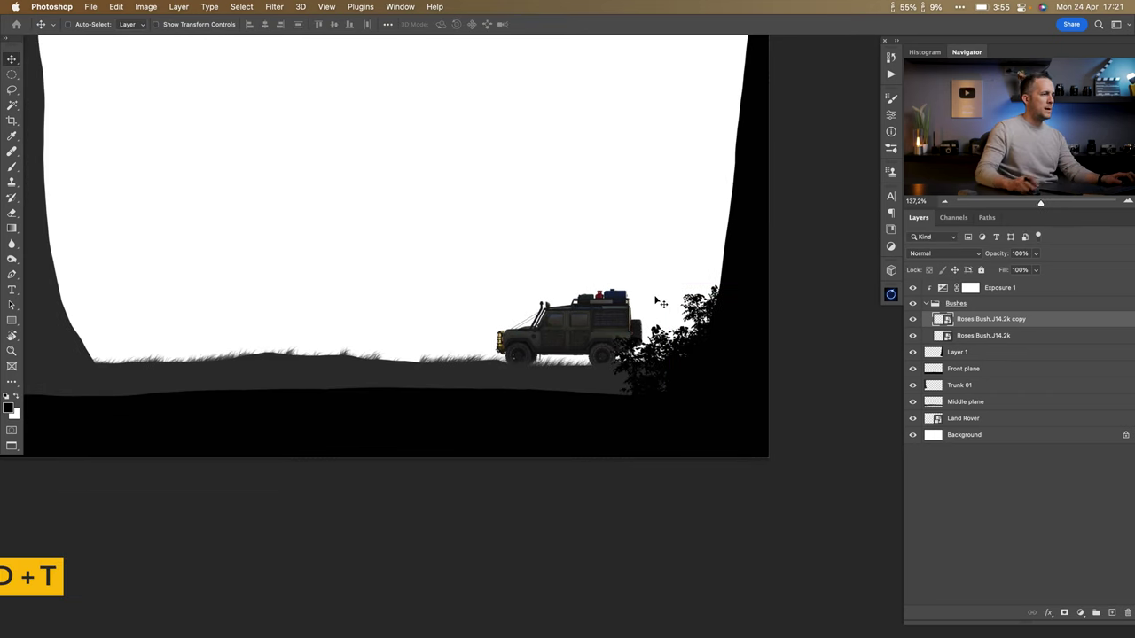
pyautogui.press('Tab')
pyautogui.press('Tab')
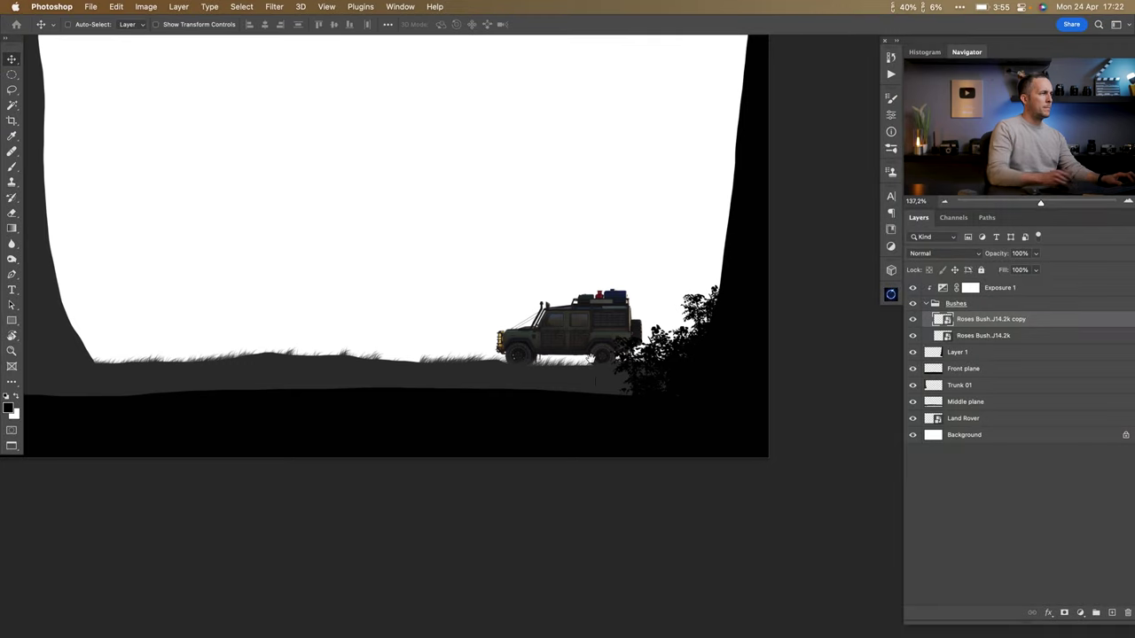
# Duplicate the rose bush to the base of the left trunk and free-transform the copy to sit in the lower-left corner of the scene.
pyautogui.moveTo(676, 380); pyautogui.dragTo(64, 410)
pyautogui.hotkey('ctrl', 't')
pyautogui.moveTo(180, 298); pyautogui.dragTo(268, 205)
pyautogui.moveTo(202, 332); pyautogui.dragTo(104, 395)
pyautogui.press('Return')
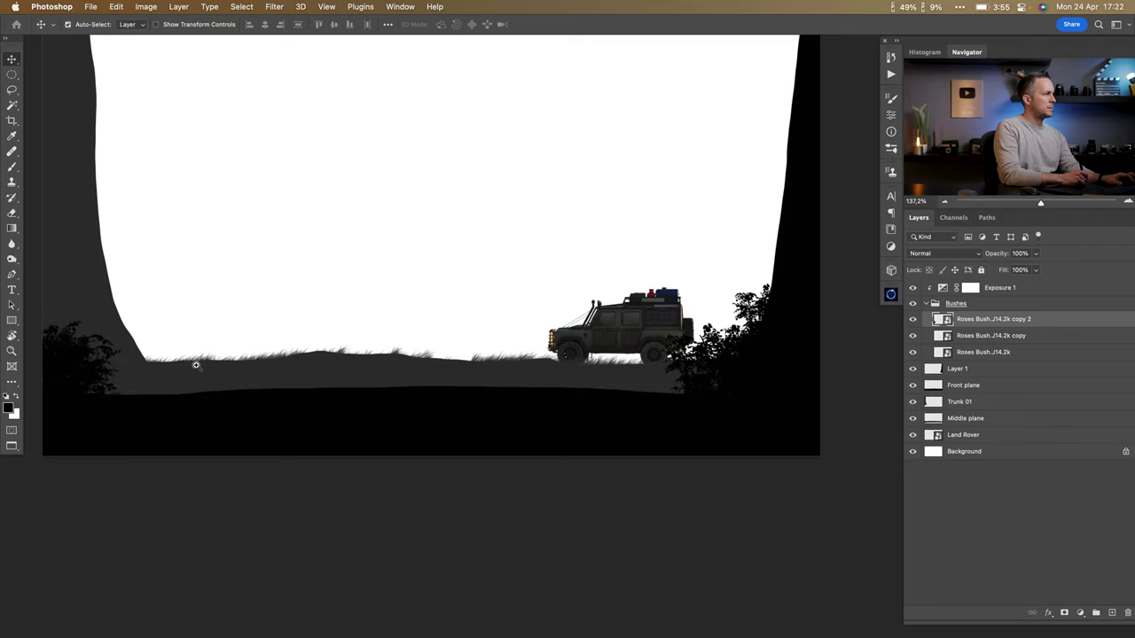
pyautogui.moveTo(196, 365); pyautogui.dragTo(177, 376)
pyautogui.moveTo(187, 382); pyautogui.dragTo(229, 388)
pyautogui.moveTo(156, 387); pyautogui.dragTo(162, 397)
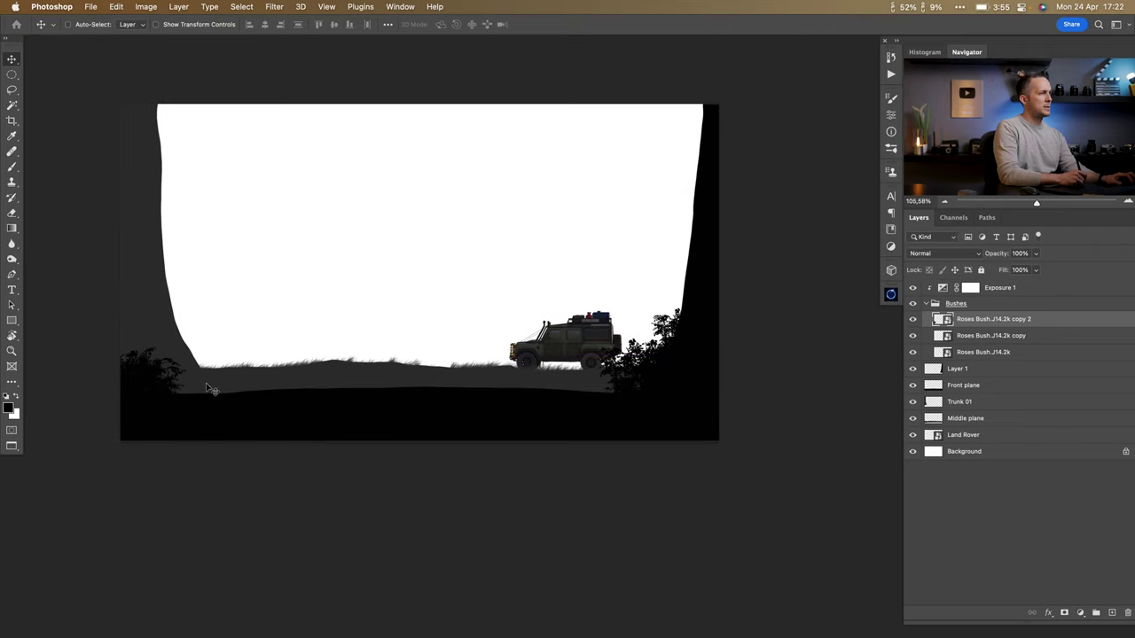
pyautogui.moveTo(470, 348); pyautogui.dragTo(513, 378)
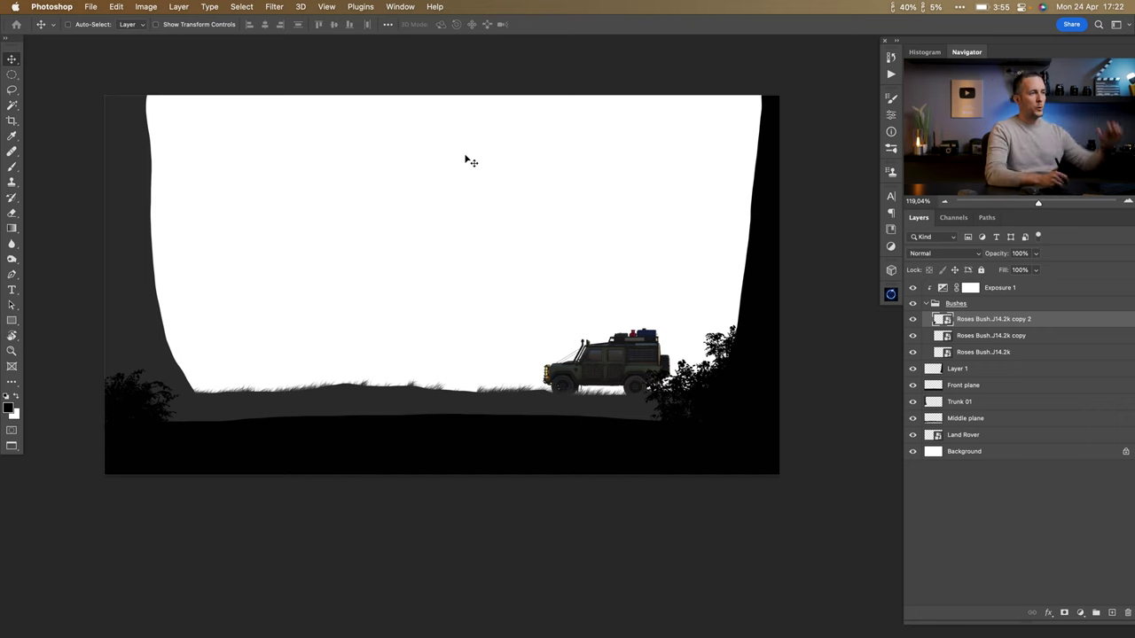
# Add a new layer above the Background and lasso a thin, slightly curved trunk outline from the canvas top to the ground.
pyautogui.click(949, 452)
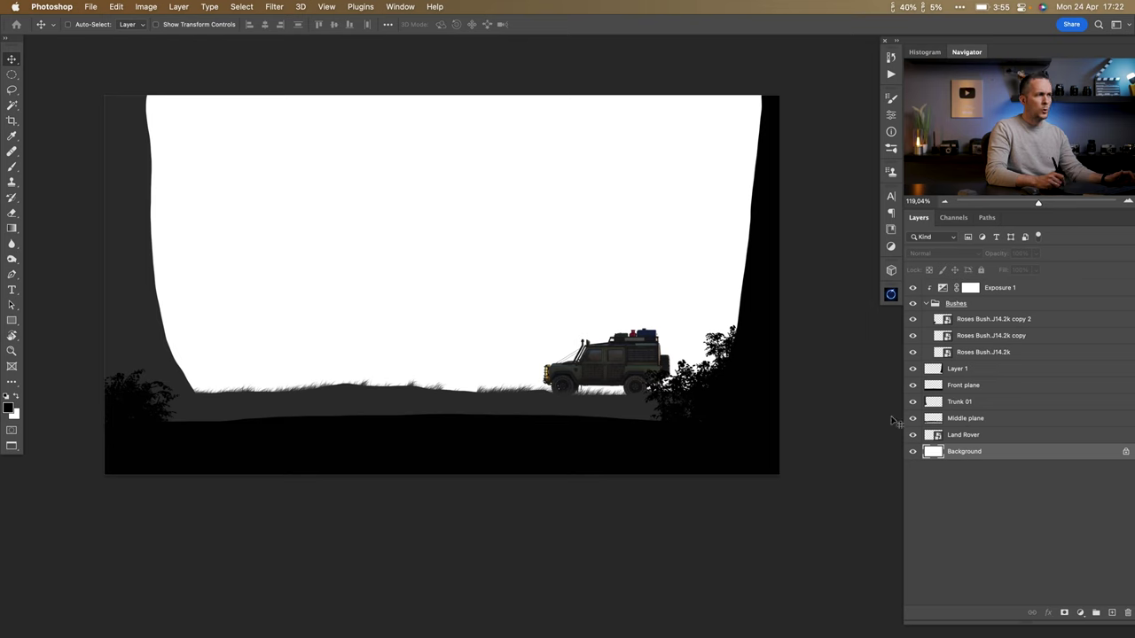
pyautogui.click(1112, 612)
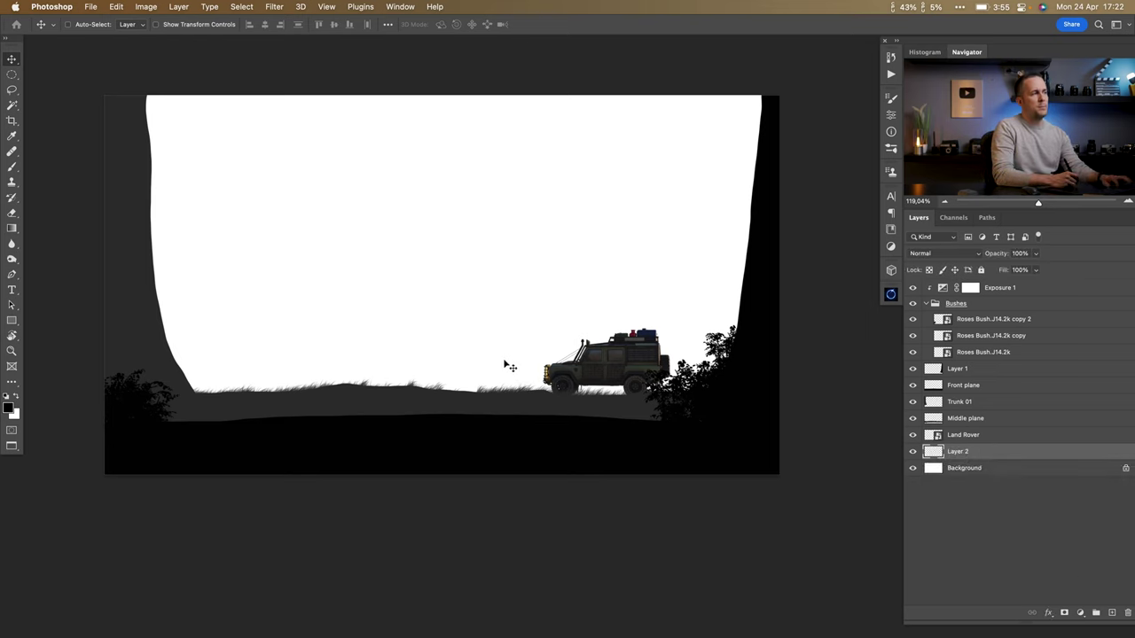
pyautogui.press('l')
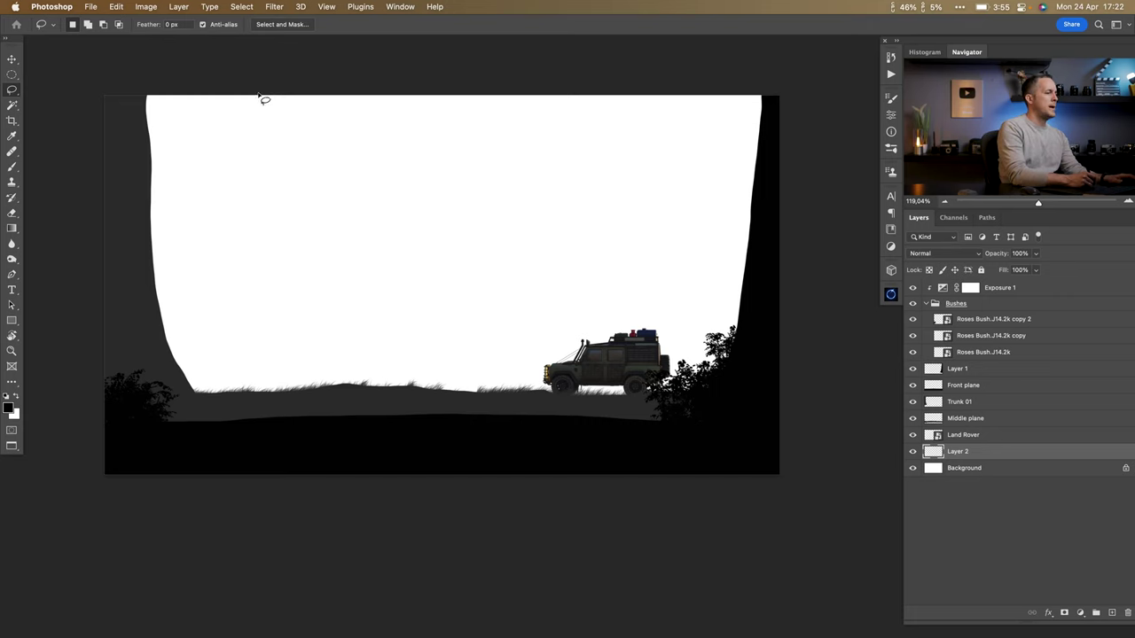
pyautogui.moveTo(266, 95)
pyautogui.mouseDown()
pyautogui.moveTo(276, 257)
pyautogui.moveTo(264, 405)
pyautogui.moveTo(280, 401)
pyautogui.moveTo(277, 166)
pyautogui.mouseUp()
pyautogui.moveTo(271, 94); pyautogui.dragTo(266, 94)
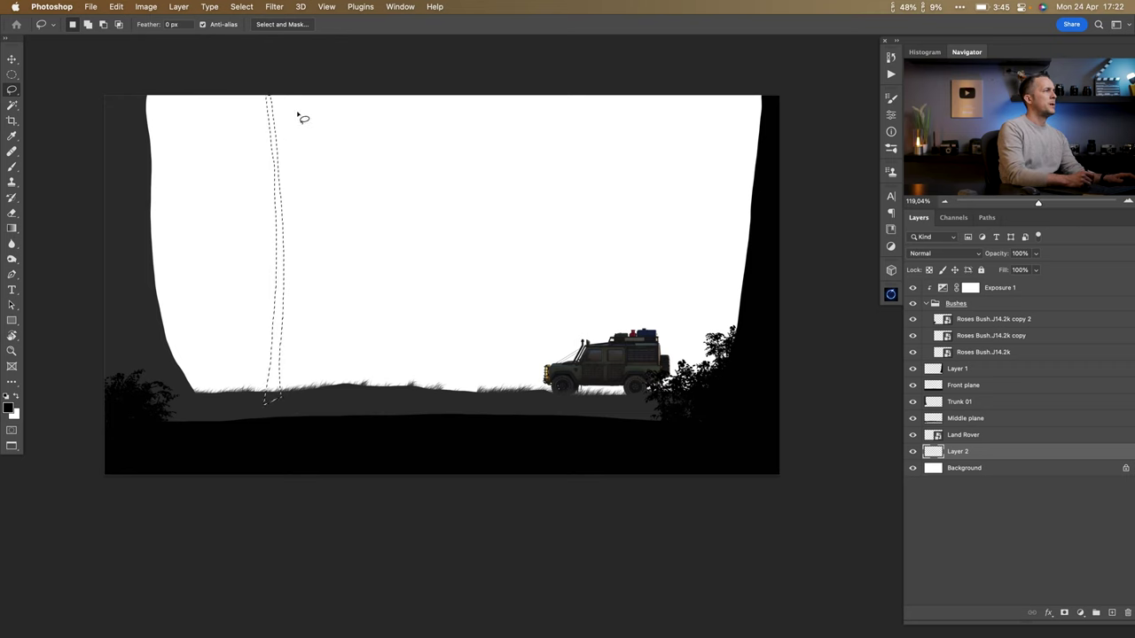
# Fill the trunk selection with the dark grey sampled from the middle ground plane and deselect it.
pyautogui.press('b')
pyautogui.keyDown('alt'); pyautogui.click(313, 399); pyautogui.keyUp('alt')
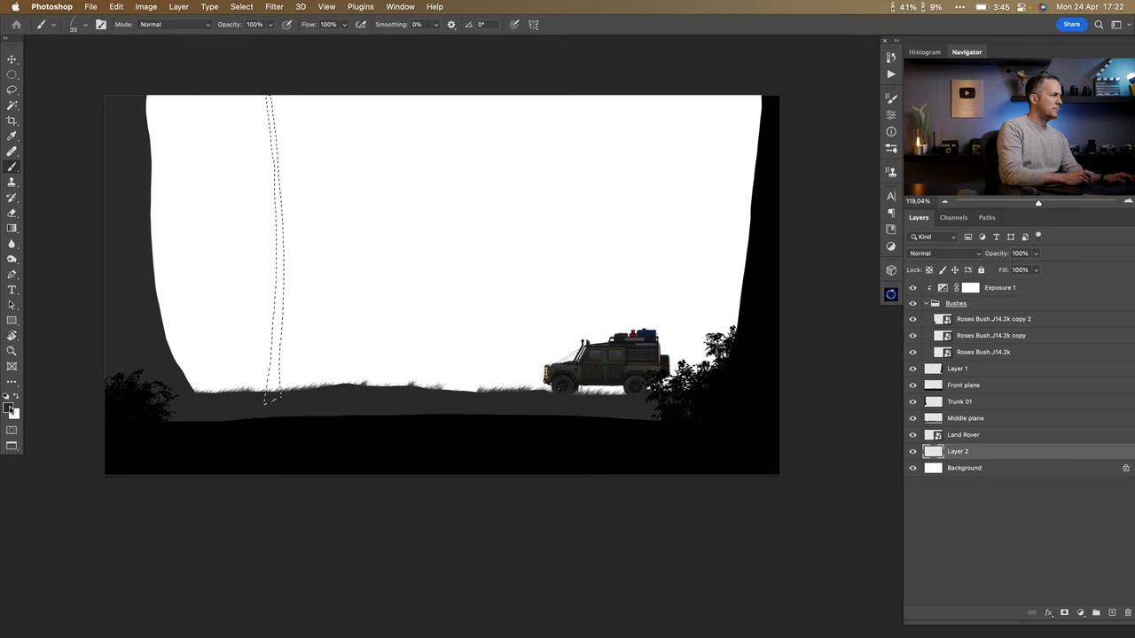
pyautogui.hotkey('alt', 'BackSpace')
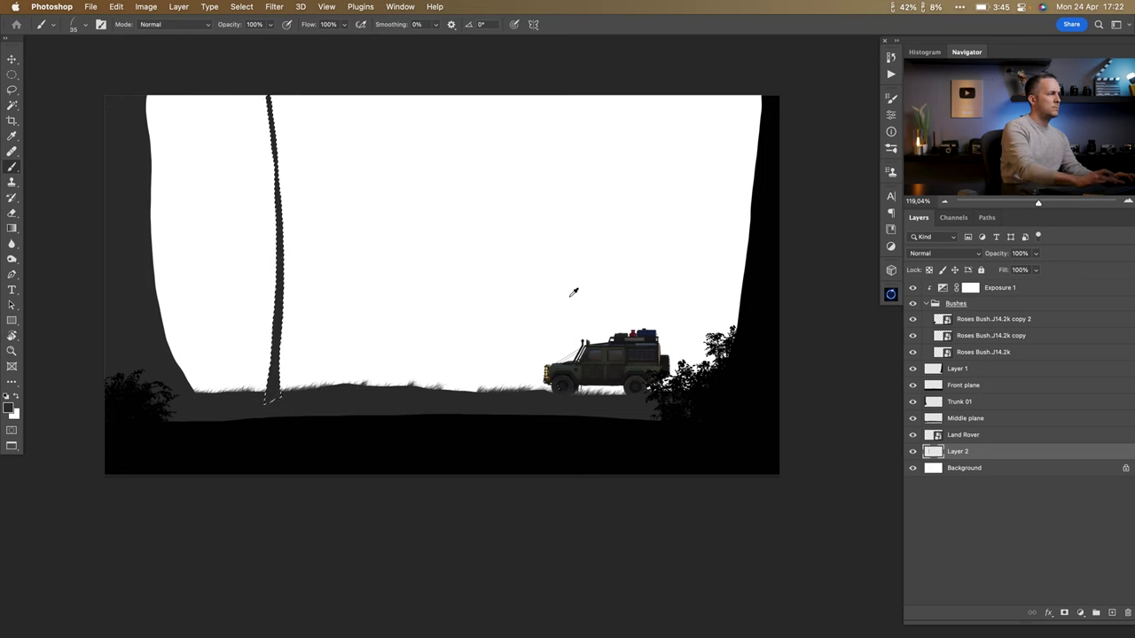
pyautogui.press('super+d')
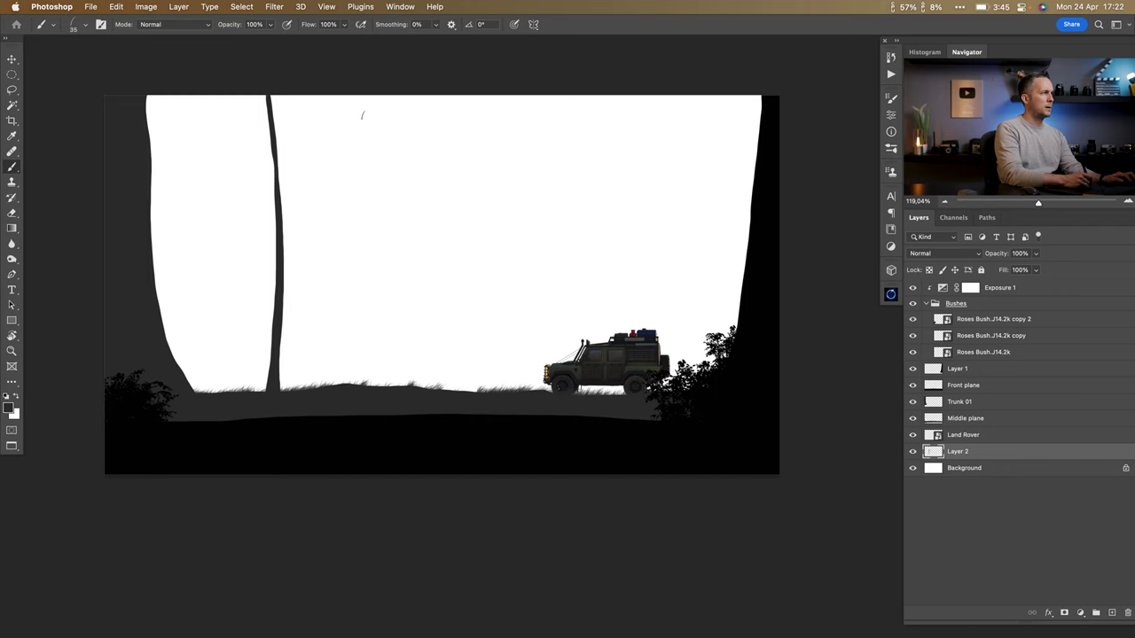
# Set the foreground colour to the lighter grey 555555.
pyautogui.click(10, 408)
pyautogui.moveTo(651, 485); pyautogui.dragTo(650, 471)
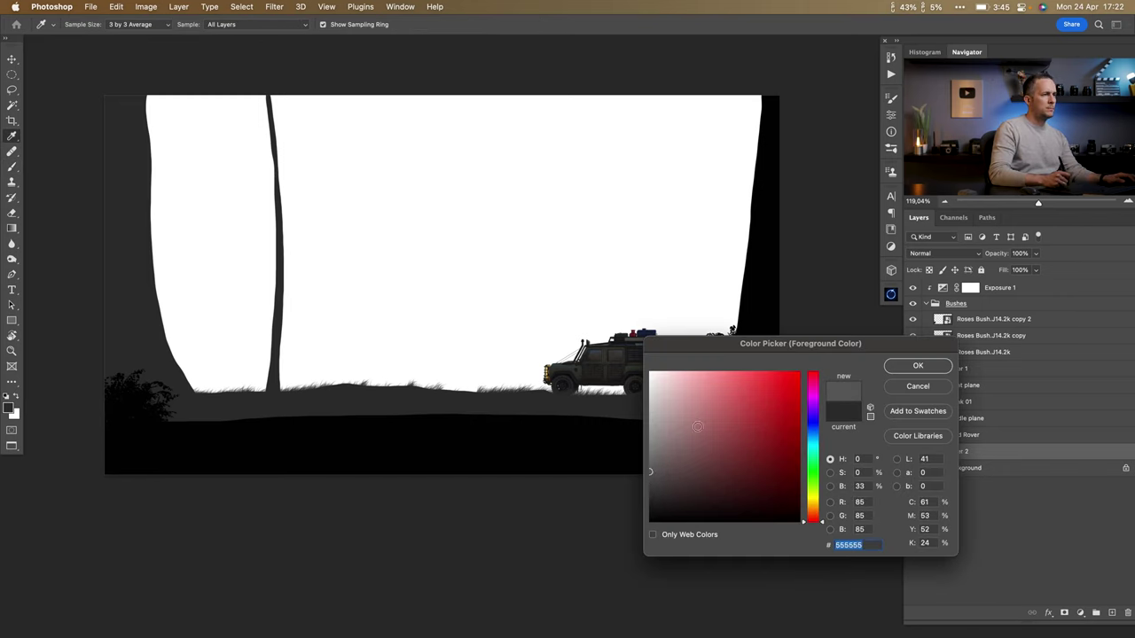
pyautogui.click(905, 366)
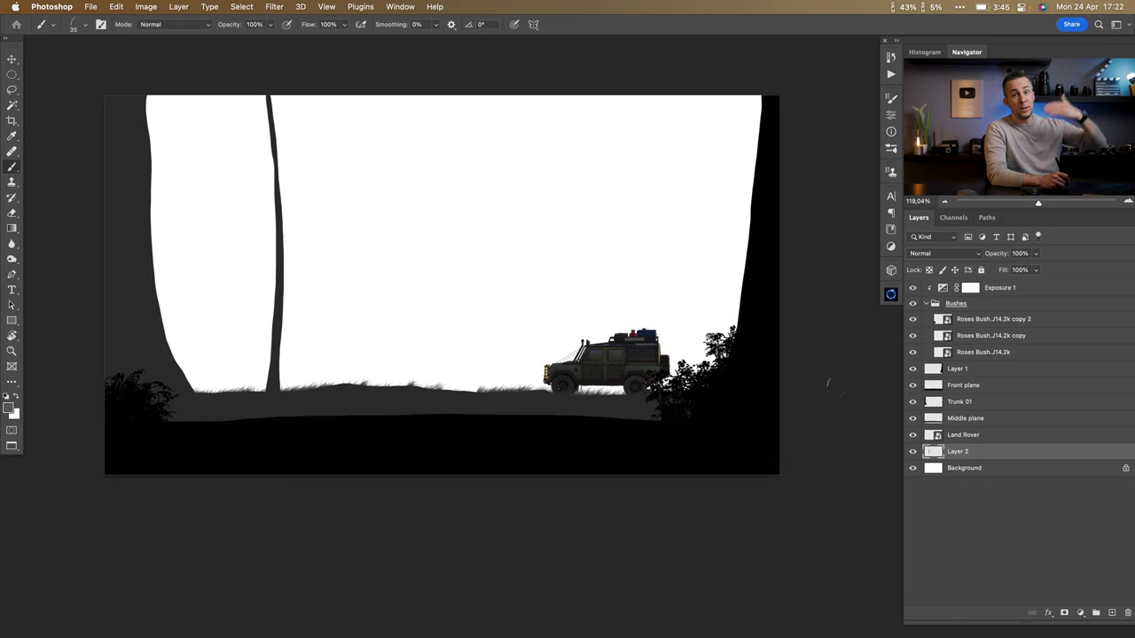
# Choose a hard round brush at size 35 and paint a second, lighter trunk to the right of the first.
pyautogui.rightClick(411, 317)
pyautogui.click(526, 400)
pyautogui.moveTo(344, 391); pyautogui.dragTo(346, 253)
pyautogui.hotkey('ctrl', 'z')
pyautogui.moveTo(329, 94)
pyautogui.mouseDown()
pyautogui.moveTo(342, 268)
pyautogui.moveTo(336, 153)
pyautogui.moveTo(323, 387)
pyautogui.mouseUp()
pyautogui.press('super+z')
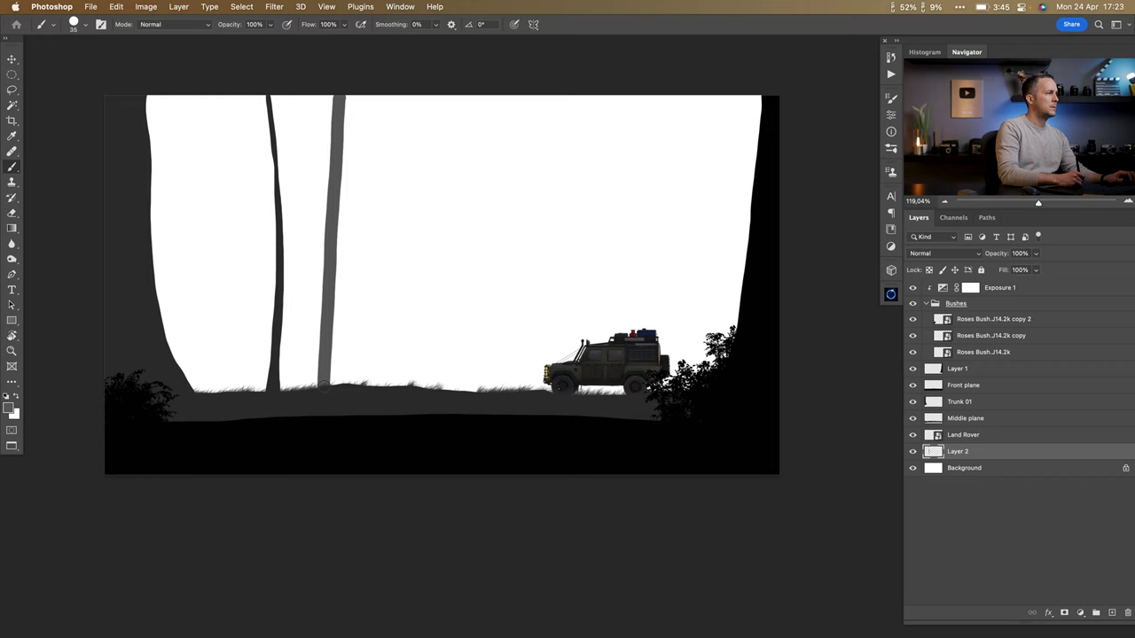
# Widen the lighter trunk's base, add thin branches with a size 10 brush, and delete the layer with the hand-made trees.
pyautogui.moveTo(327, 334)
pyautogui.mouseDown()
pyautogui.moveTo(329, 402)
pyautogui.moveTo(335, 221)
pyautogui.mouseUp()
pyautogui.press('super+z')
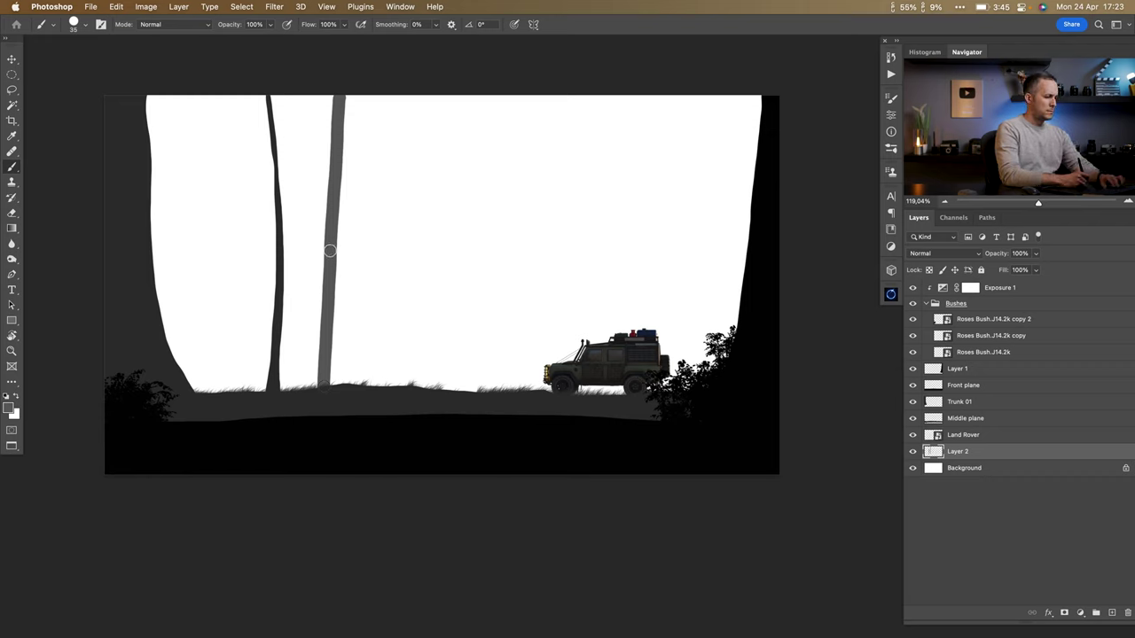
pyautogui.moveTo(330, 296); pyautogui.dragTo(334, 403)
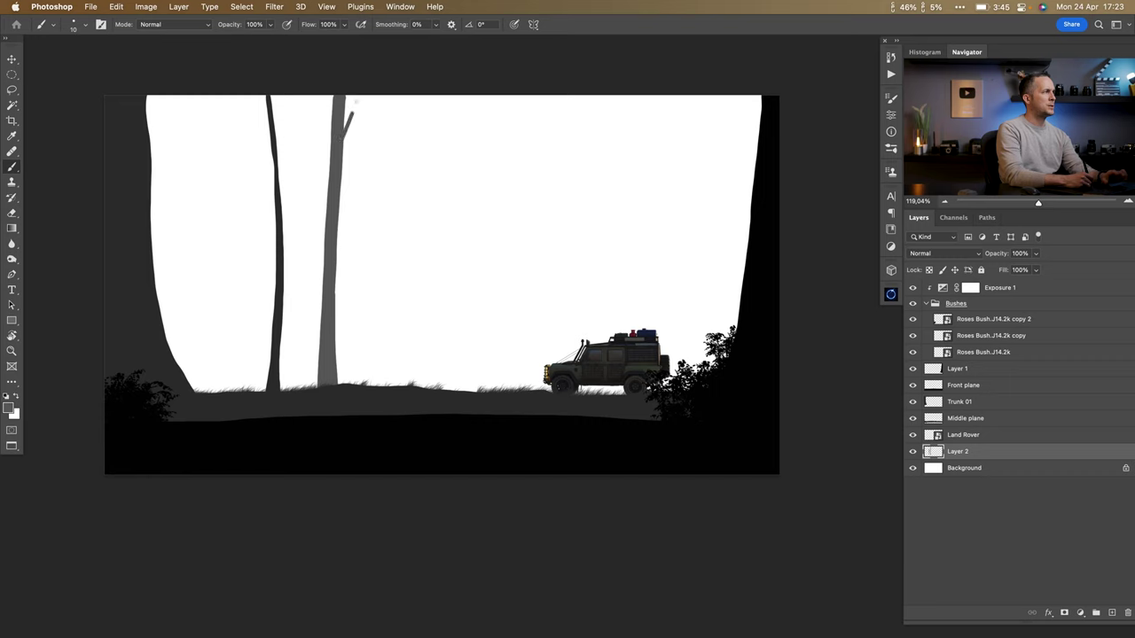
pyautogui.press('super+z')
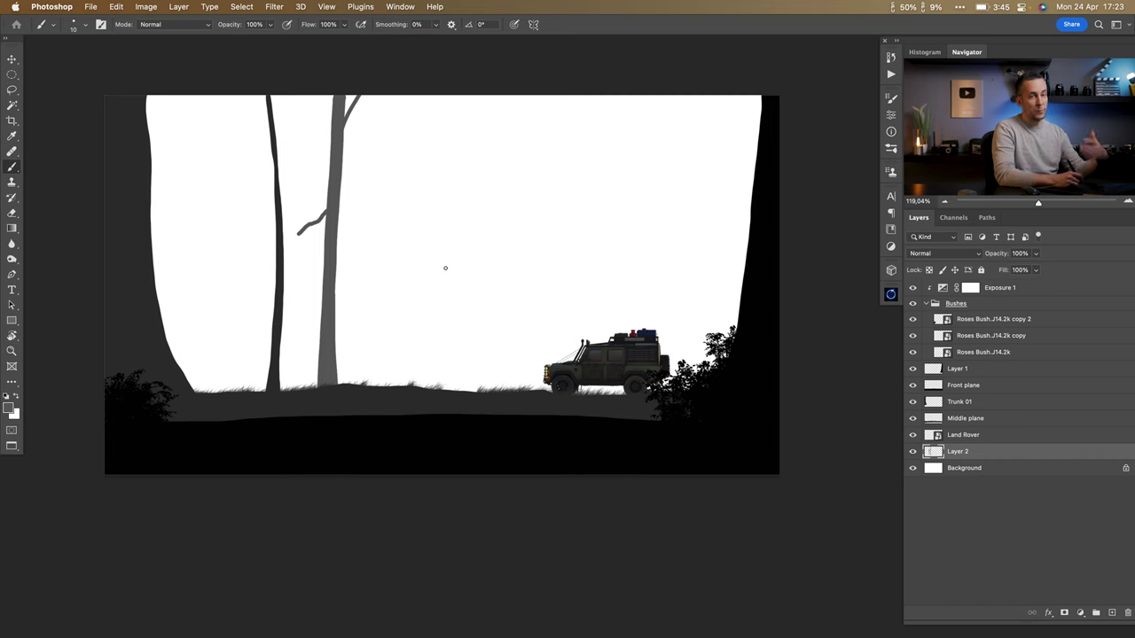
pyautogui.press('BackSpace')
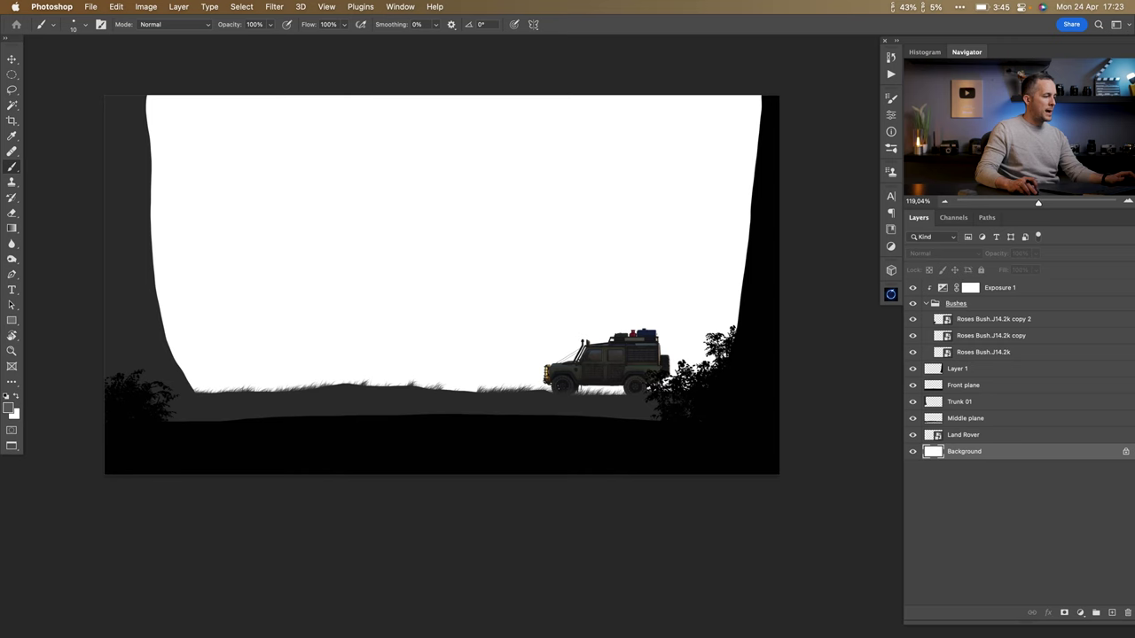
# Place the mist-in-the-woods image from Finder directly above the Background, scale it to cover the canvas and adjust its position.
pyautogui.press('super+Tab')
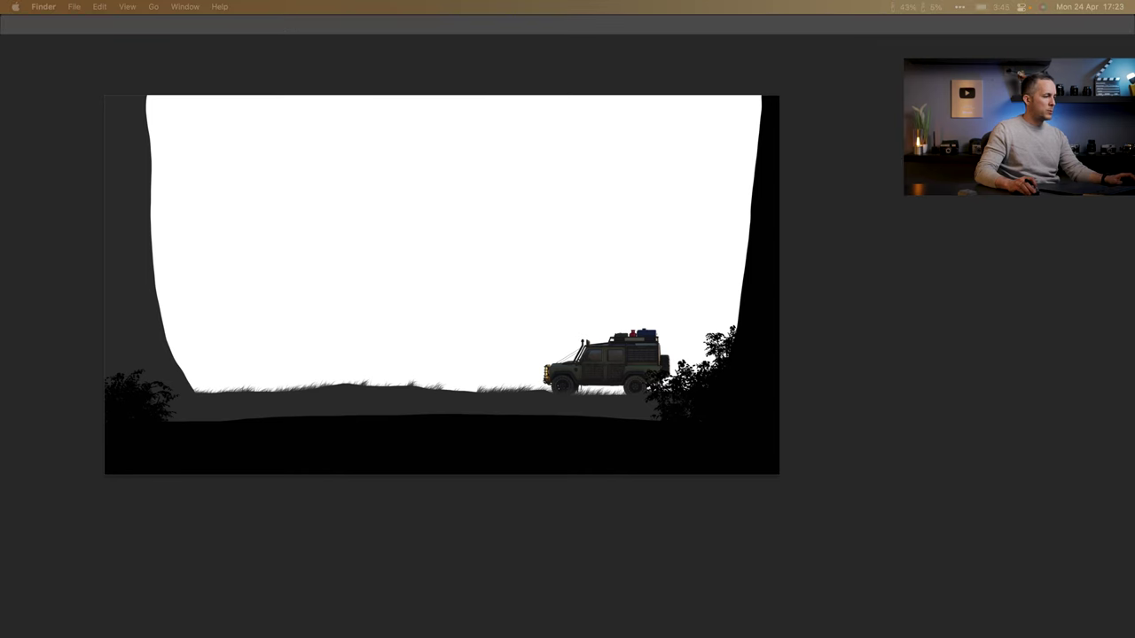
pyautogui.moveTo(1133, 177); pyautogui.dragTo(466, 154)
pyautogui.moveTo(704, 284); pyautogui.dragTo(781, 289)
pyautogui.press('Return')
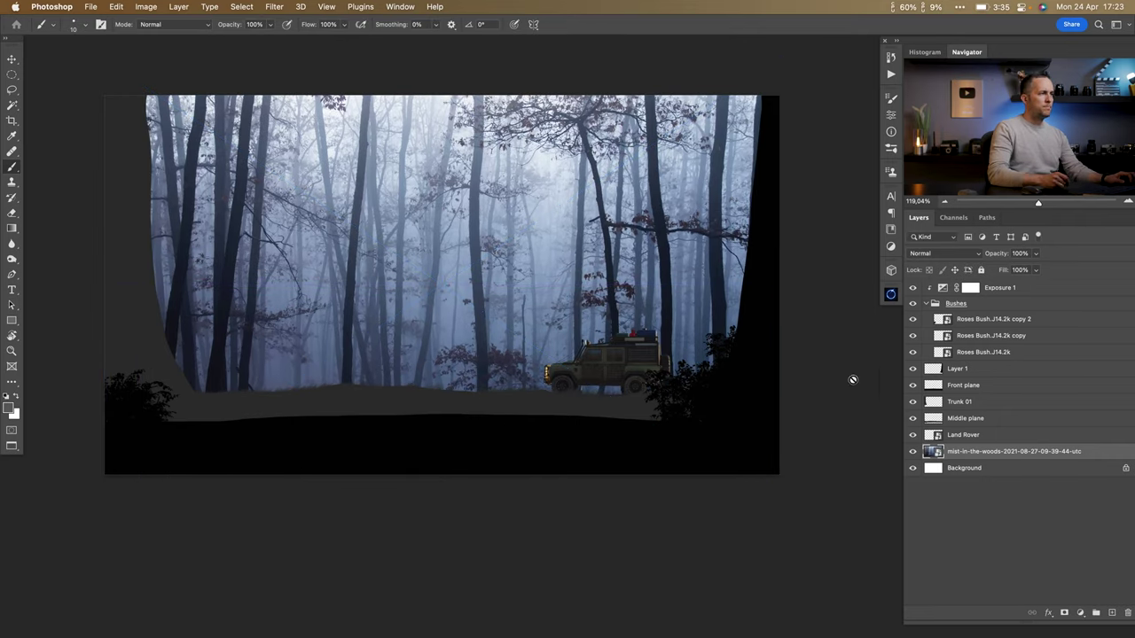
pyautogui.moveTo(485, 301)
pyautogui.mouseDown()
pyautogui.moveTo(489, 248)
pyautogui.moveTo(483, 310)
pyautogui.mouseUp()
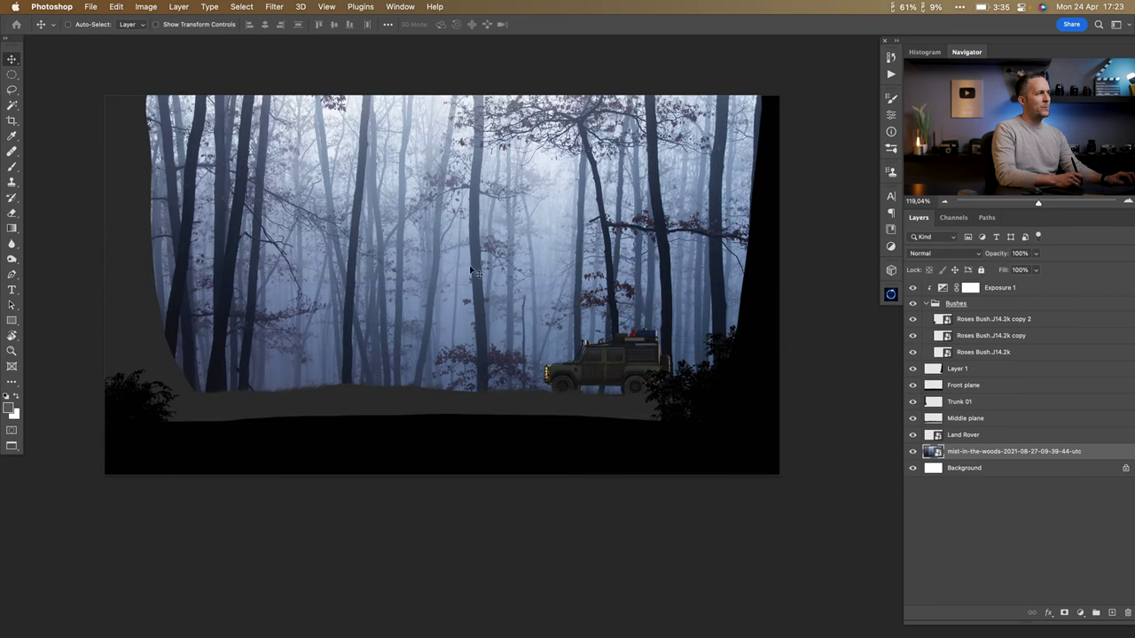
# Add a Hue/Saturation adjustment clipped to the misty forest image and lower its saturation fully to make it greyscale.
pyautogui.click(1079, 612)
pyautogui.click(1076, 480)
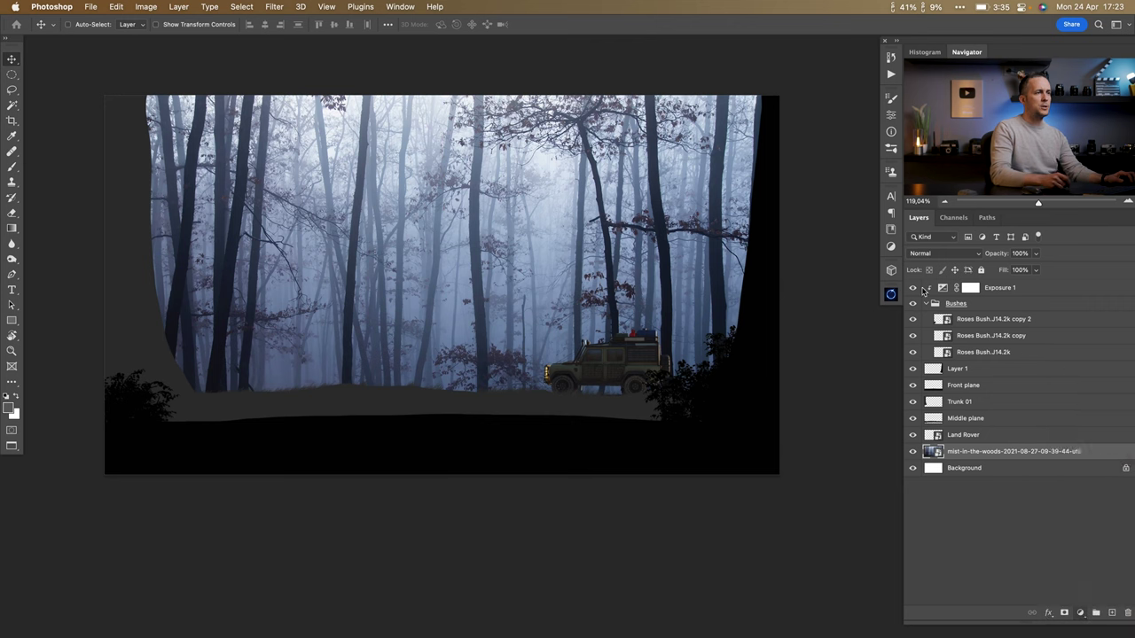
pyautogui.click(789, 325)
pyautogui.moveTo(785, 199); pyautogui.dragTo(652, 201)
pyautogui.click(857, 94)
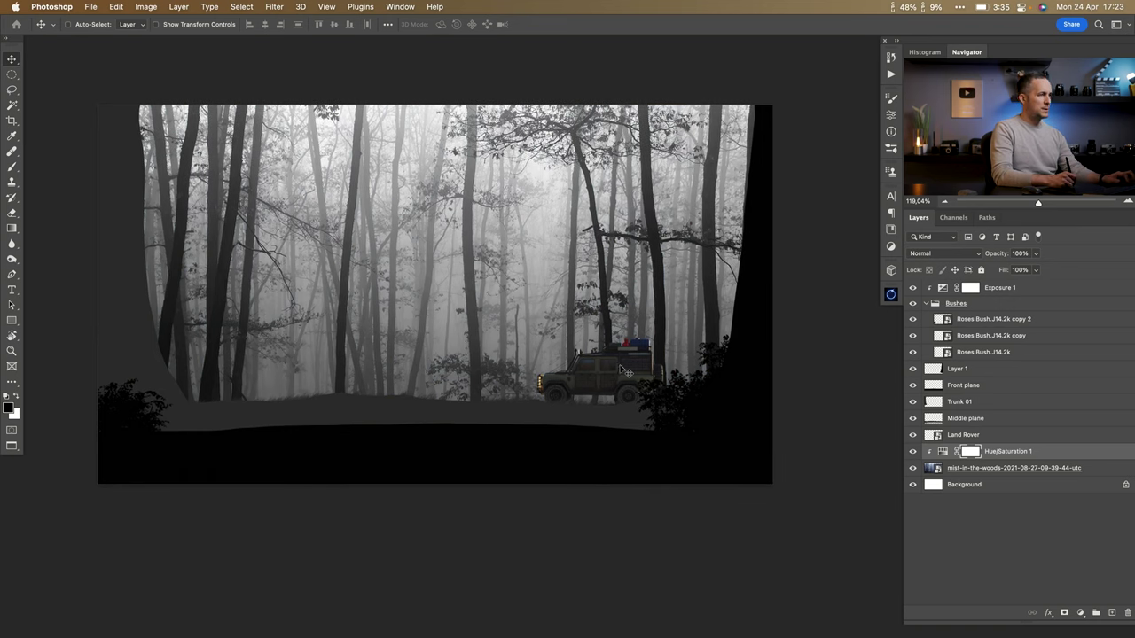
# Duplicate the Hue/Saturation adjustment above the Land Rover layer and clip the copy to it.
pyautogui.moveTo(938, 452); pyautogui.dragTo(939, 436)
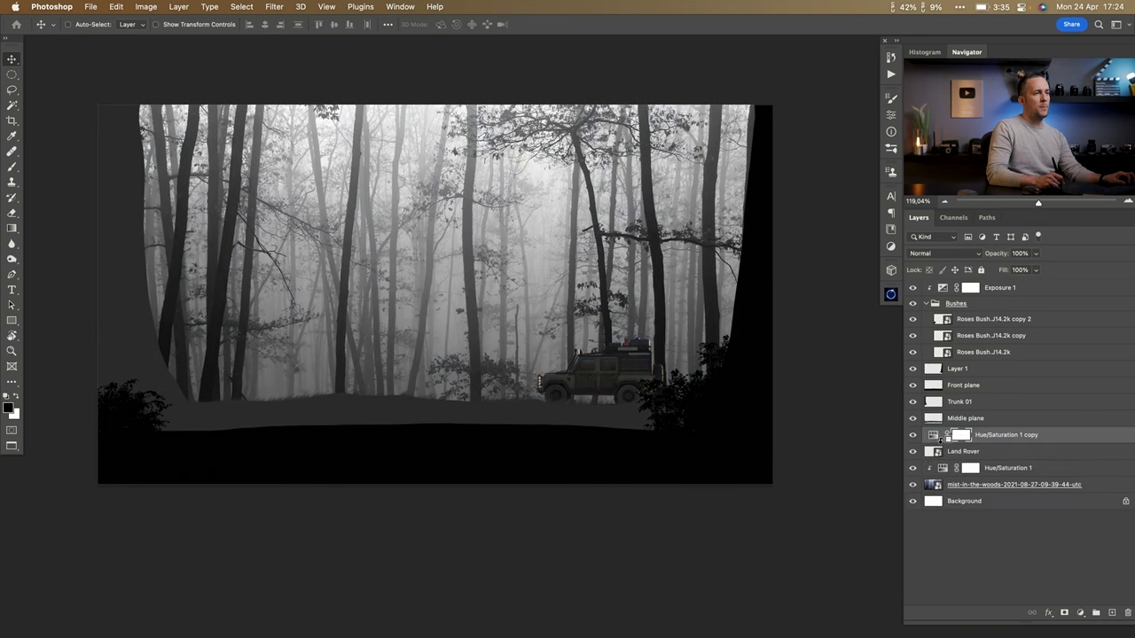
pyautogui.click(942, 437)
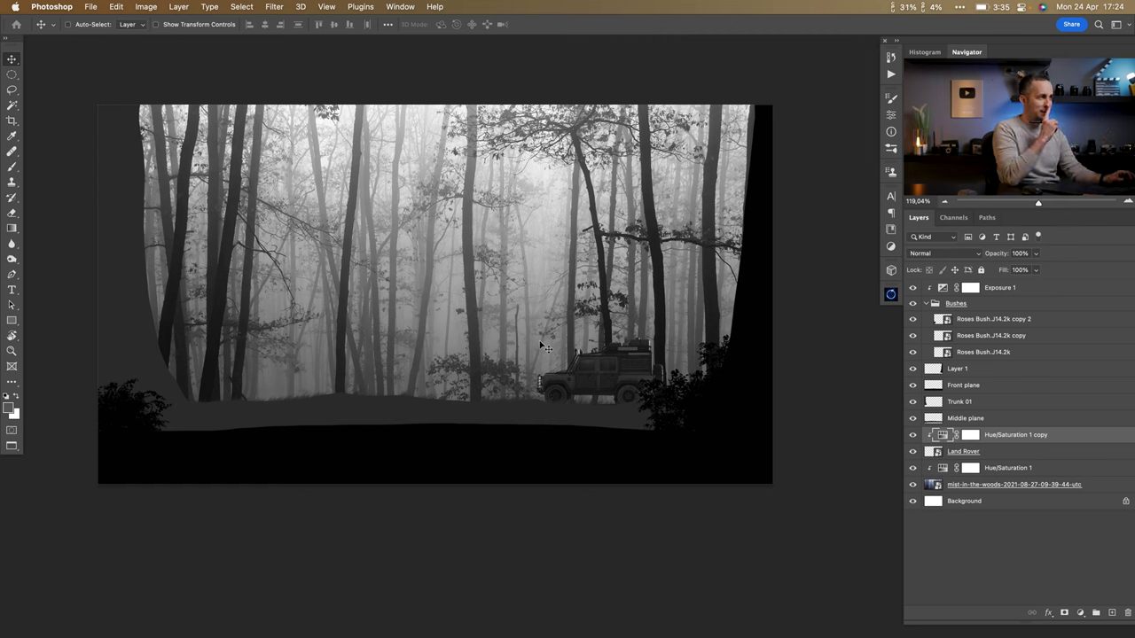
pyautogui.moveTo(520, 333); pyautogui.dragTo(523, 341)
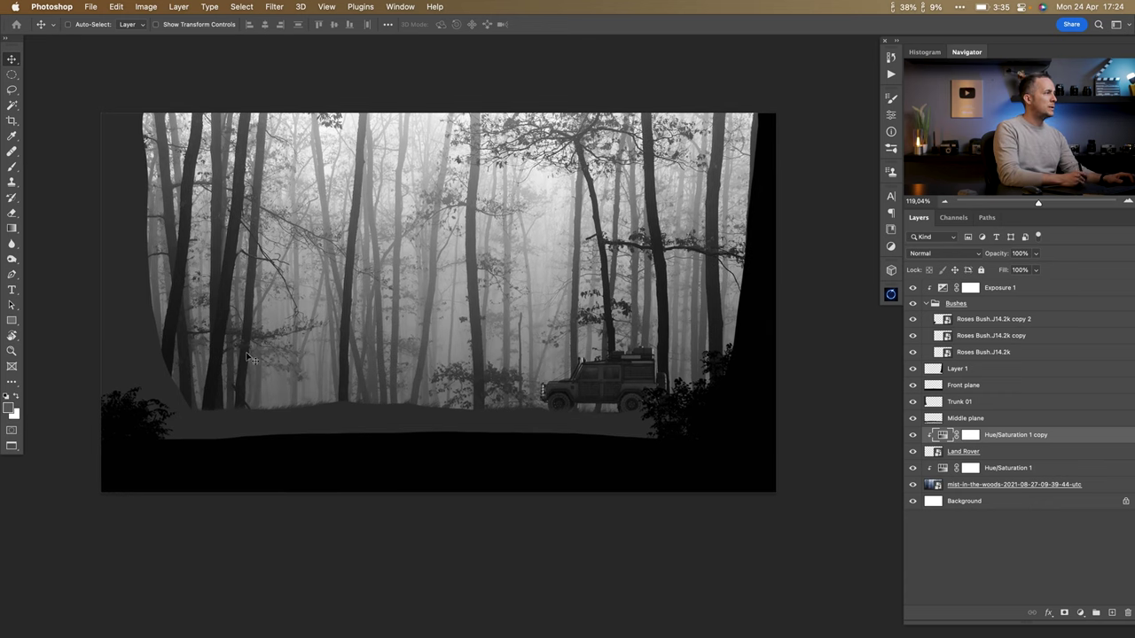
# Add a Curves adjustment clipped to the misty forest image and raise the curve's black point to fade the shadows.
pyautogui.click(940, 487)
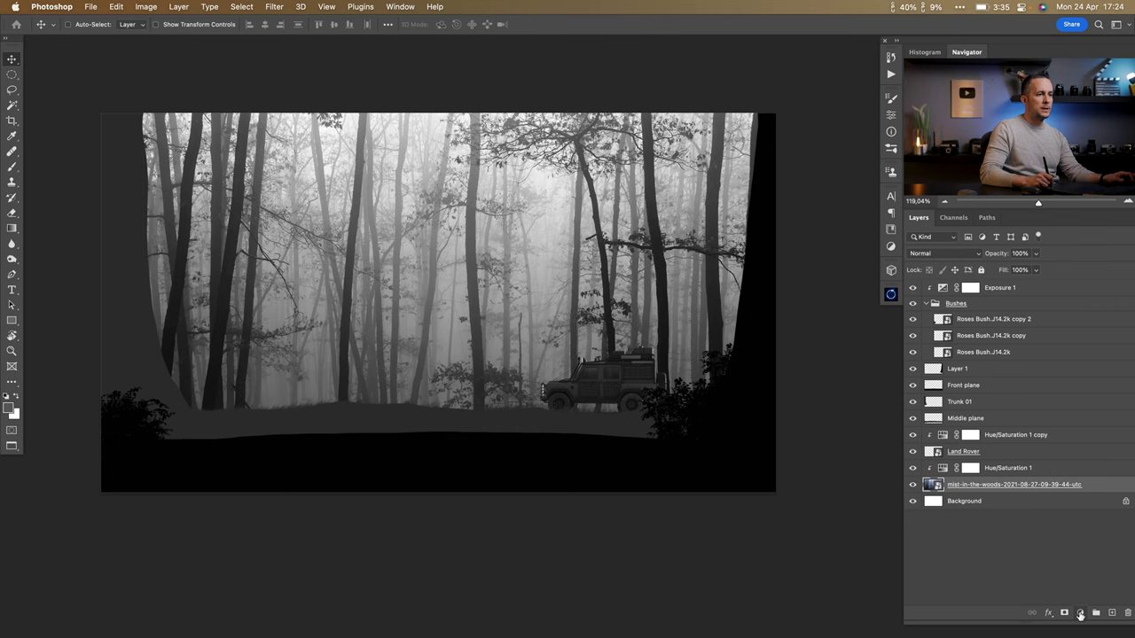
pyautogui.click(1080, 612)
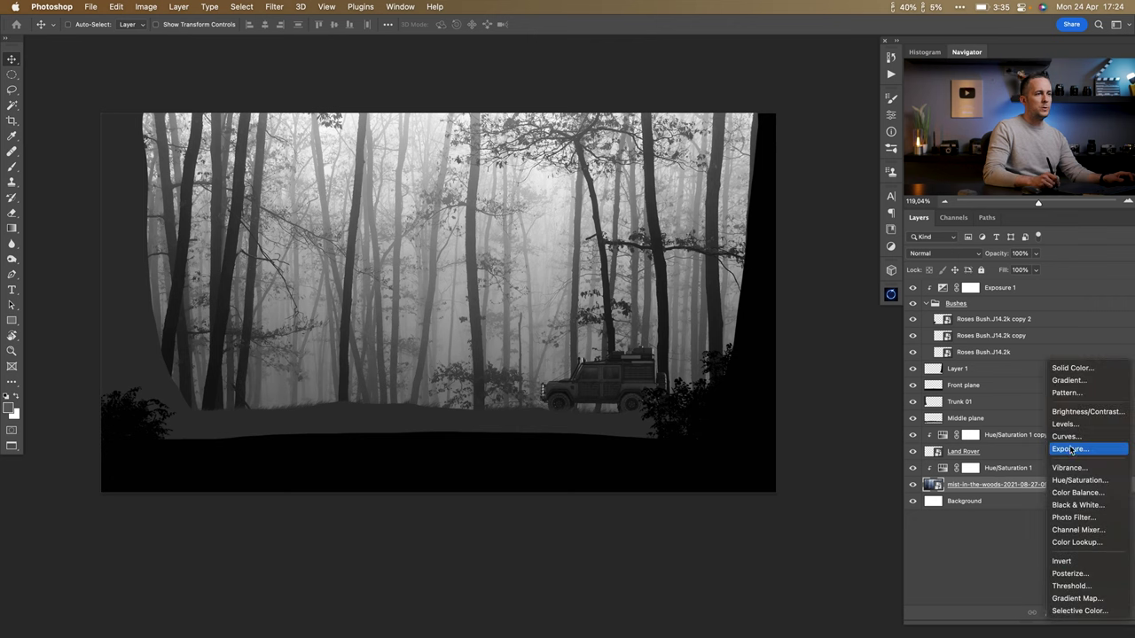
pyautogui.click(1066, 436)
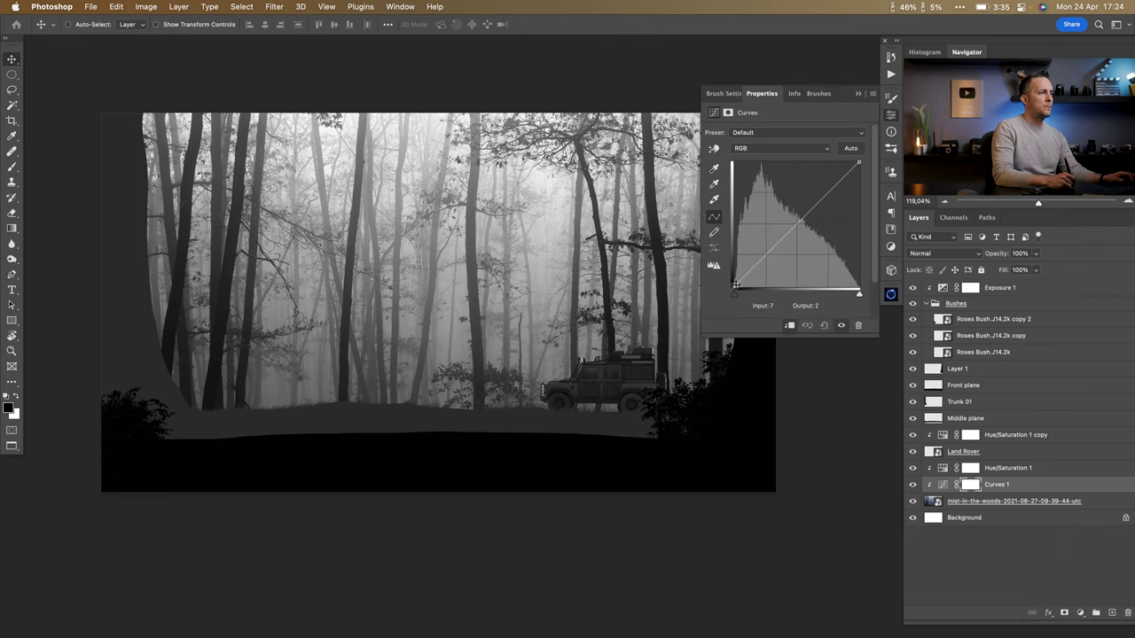
pyautogui.moveTo(734, 284)
pyautogui.mouseDown()
pyautogui.moveTo(732, 262)
pyautogui.moveTo(733, 292)
pyautogui.mouseUp()
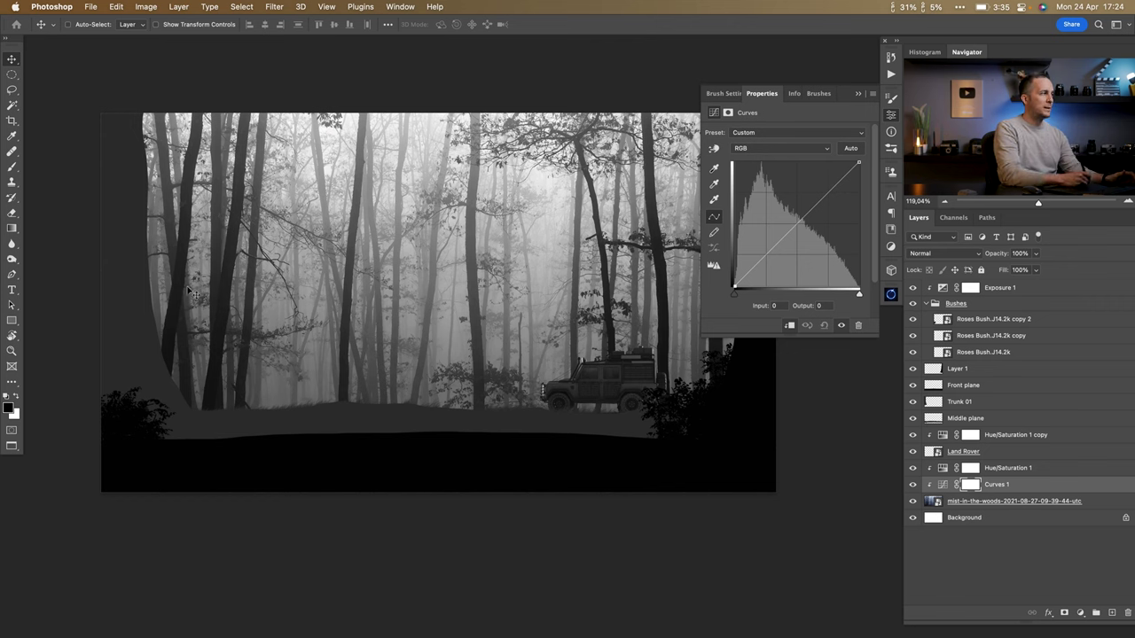
pyautogui.moveTo(733, 287); pyautogui.dragTo(731, 270)
pyautogui.moveTo(502, 329); pyautogui.dragTo(496, 285)
pyautogui.click(957, 501)
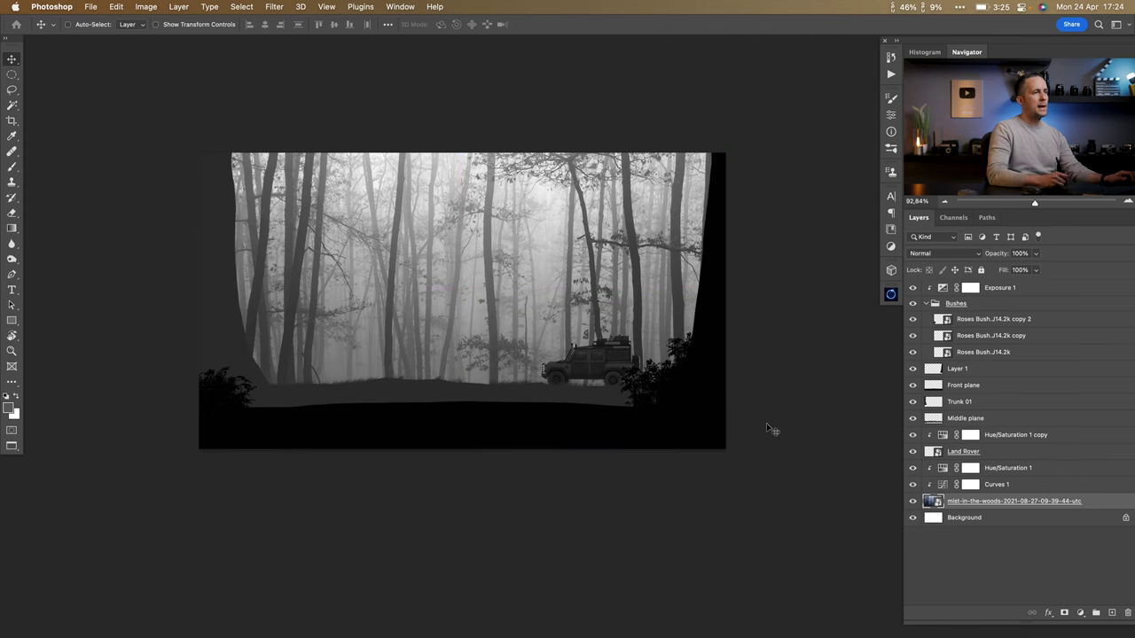
# Place the Running Humanoid Alien above all layers, scale it to 46,48% and stand it on the grassy ground left of the Land Rover.
pyautogui.scroll(5, 592, 365)
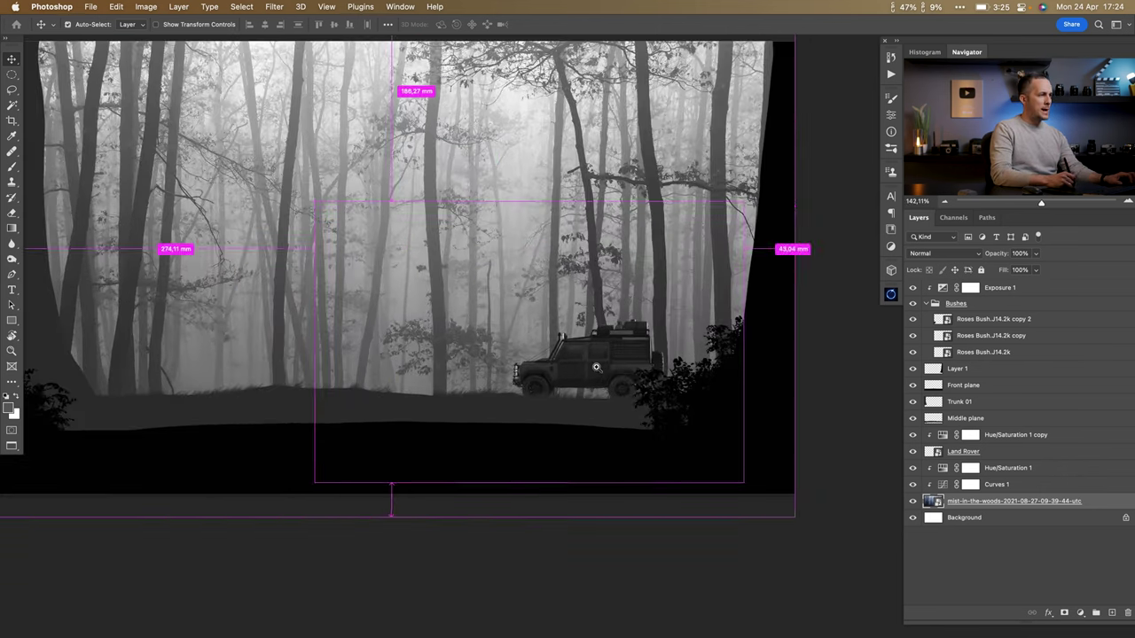
pyautogui.scroll(3, 596, 366)
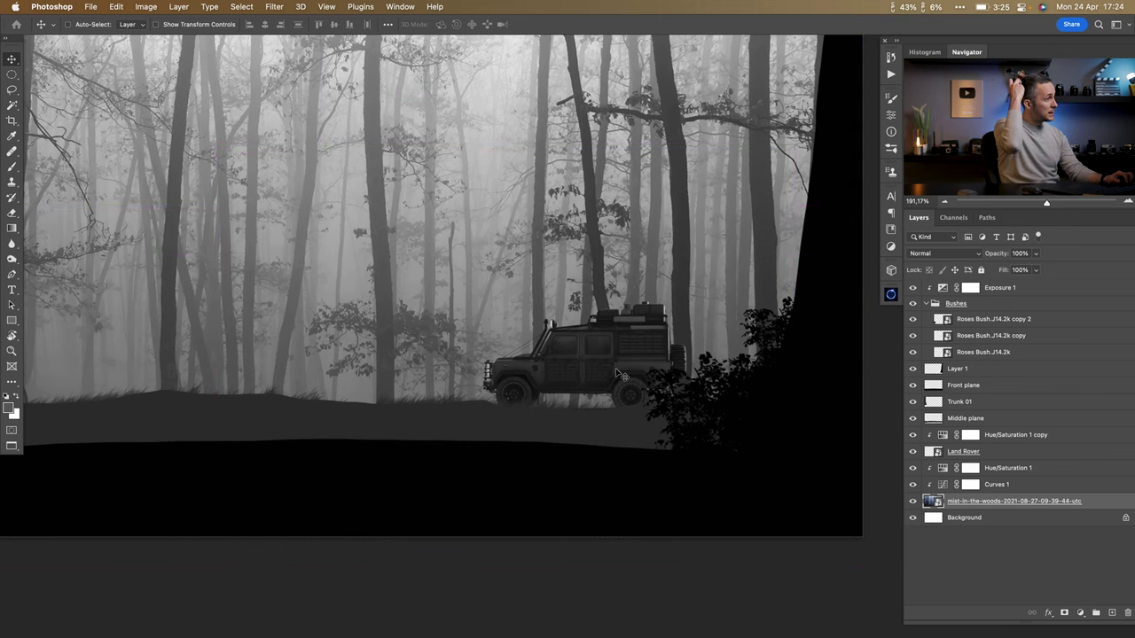
pyautogui.scroll(-7, 615, 368)
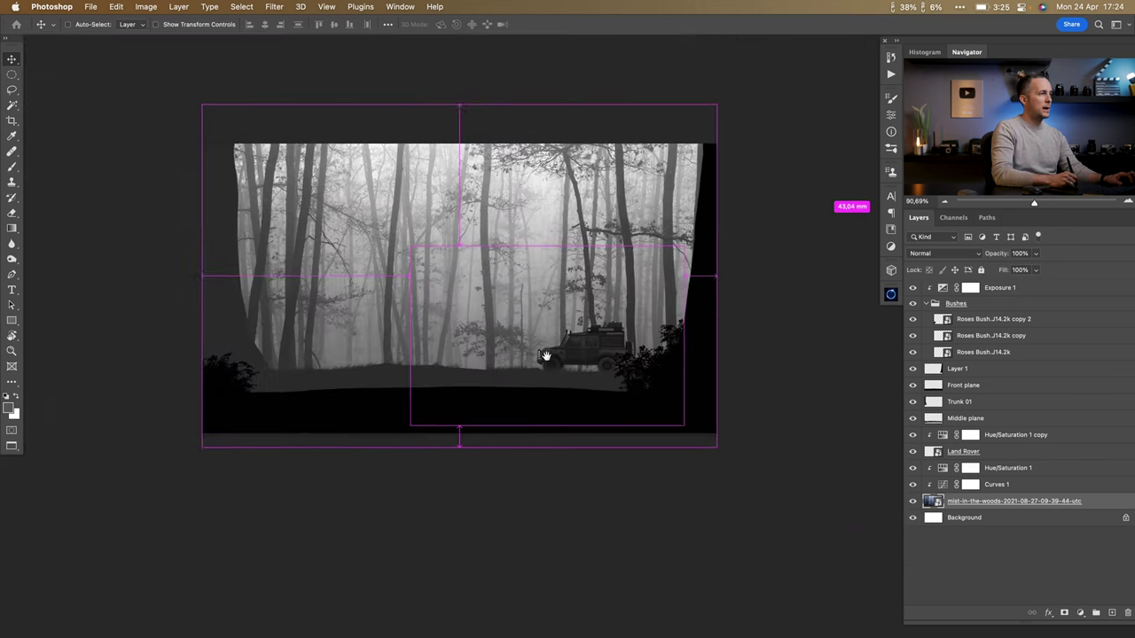
pyautogui.scroll(3, 549, 362)
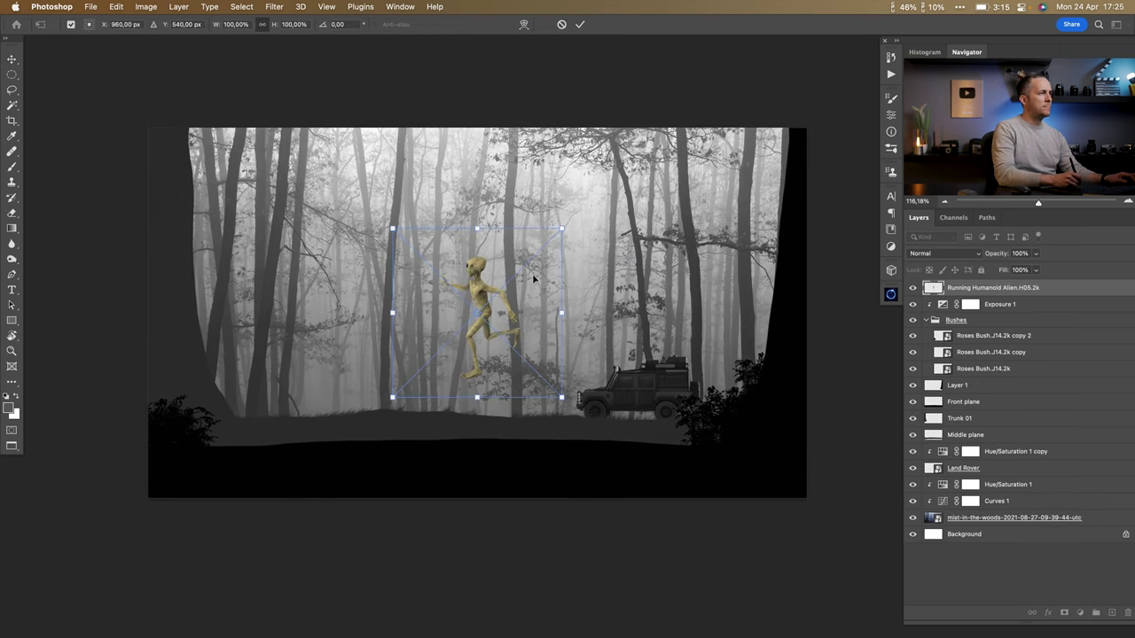
pyautogui.moveTo(562, 228); pyautogui.dragTo(525, 265)
pyautogui.moveTo(485, 331); pyautogui.dragTo(414, 403)
pyautogui.moveTo(412, 402); pyautogui.dragTo(444, 406)
pyautogui.moveTo(490, 282); pyautogui.dragTo(475, 295)
pyautogui.moveTo(456, 337); pyautogui.dragTo(421, 343)
pyautogui.press('Return')
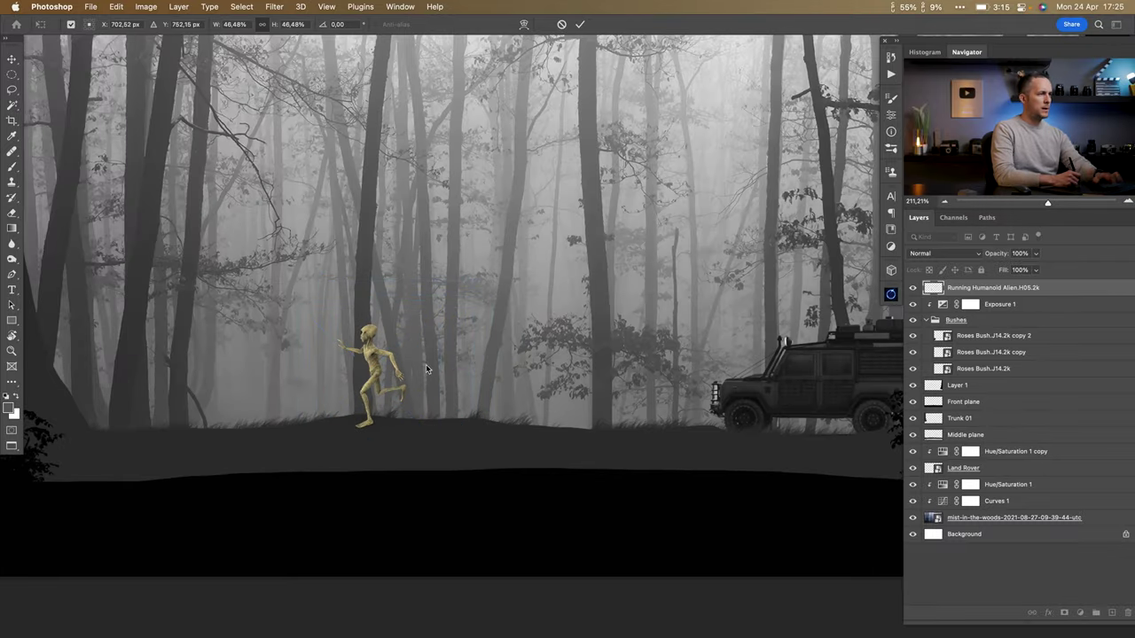
# Adjust the running alien's position on the grassy ground and apply its placement.
pyautogui.moveTo(481, 370); pyautogui.dragTo(464, 368)
pyautogui.scroll(-2, 464, 368)
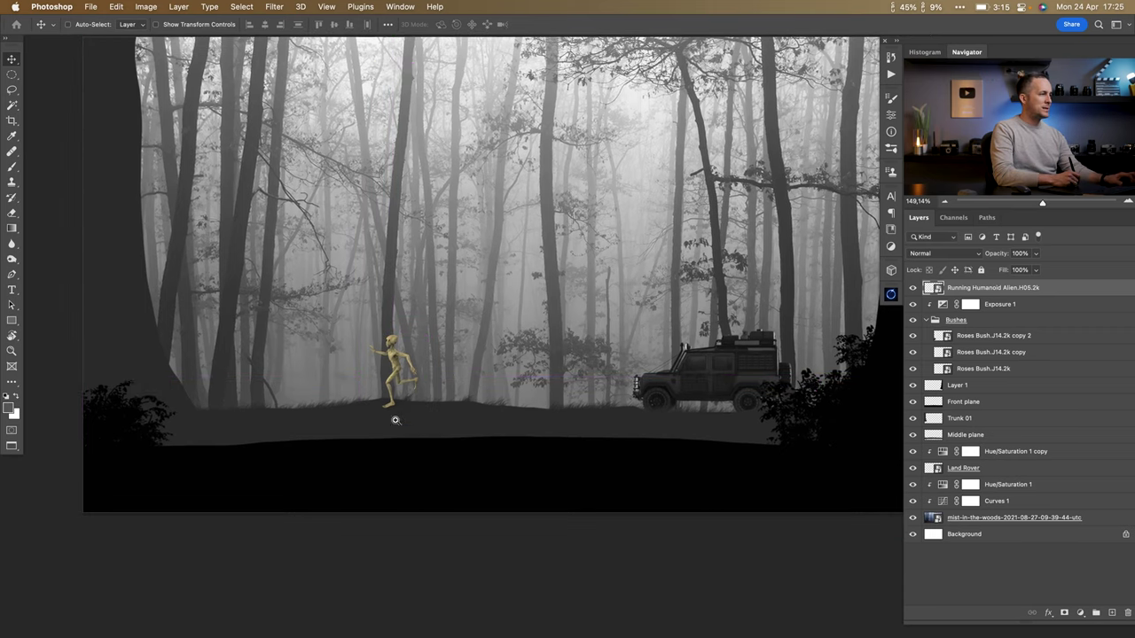
pyautogui.scroll(2, 417, 420)
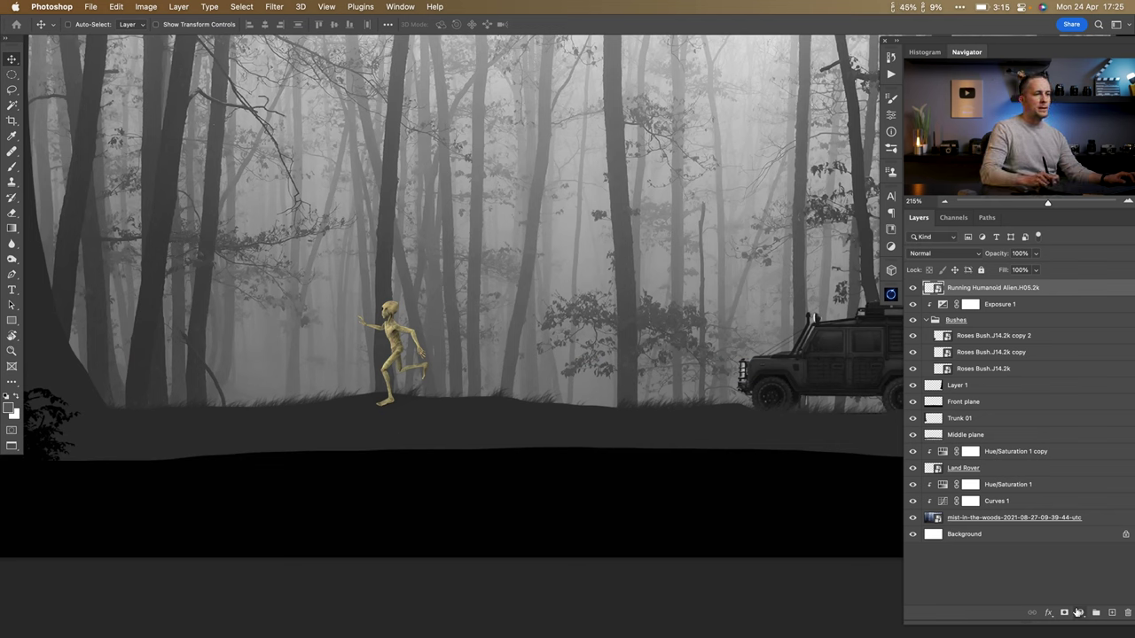
# Add a layer clipped to the running alien and fill it with the dark grey sampled from the middle ground plane.
pyautogui.click(1112, 613)
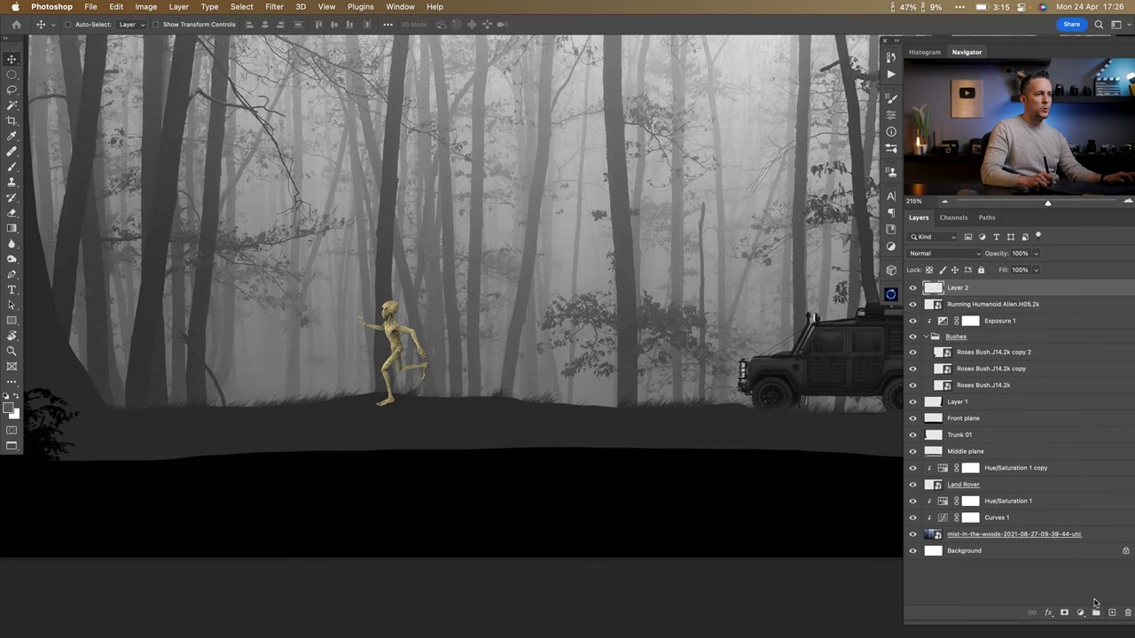
pyautogui.press('b')
pyautogui.keyDown('alt'); pyautogui.click(472, 415); pyautogui.keyUp('alt')
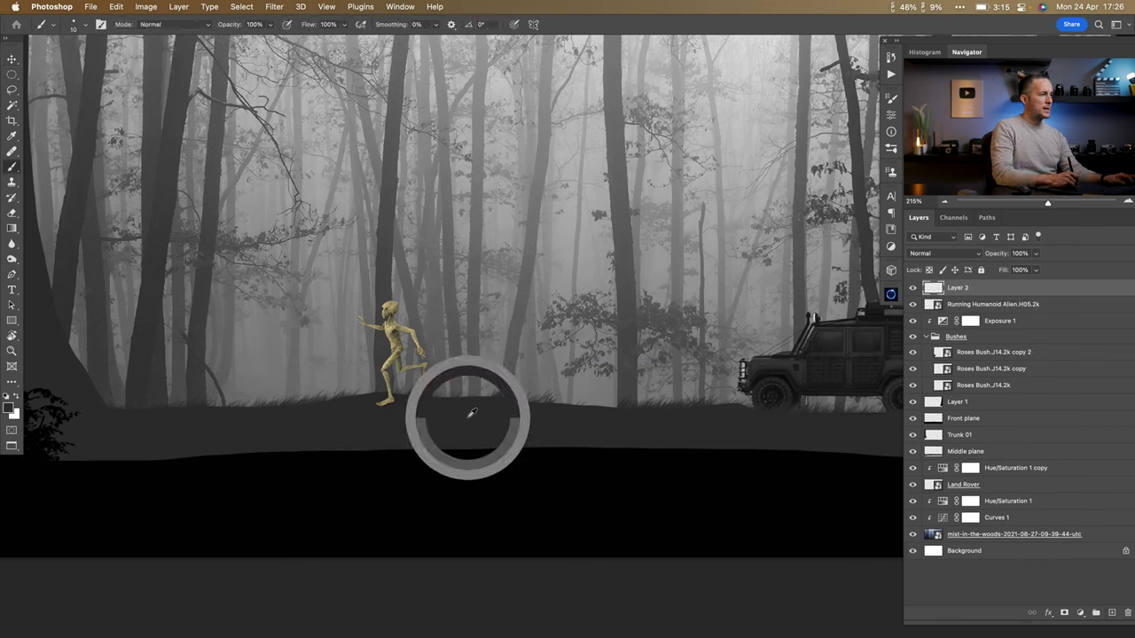
pyautogui.keyDown('alt'); pyautogui.click(936, 295); pyautogui.keyUp('alt')
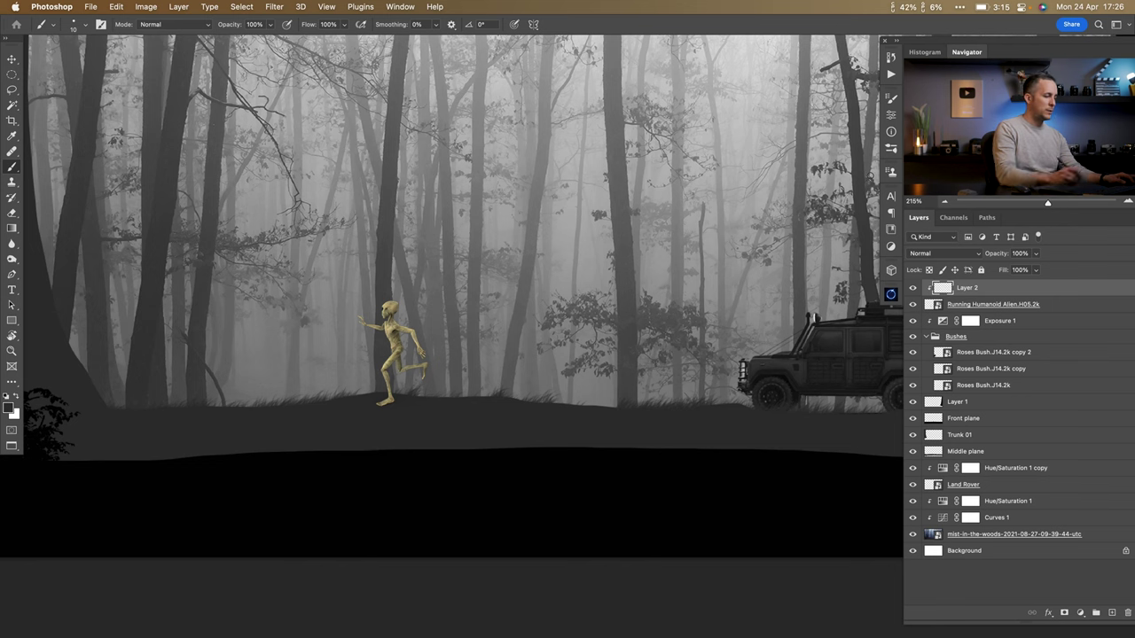
pyautogui.hotkey('alt', 'BackSpace')
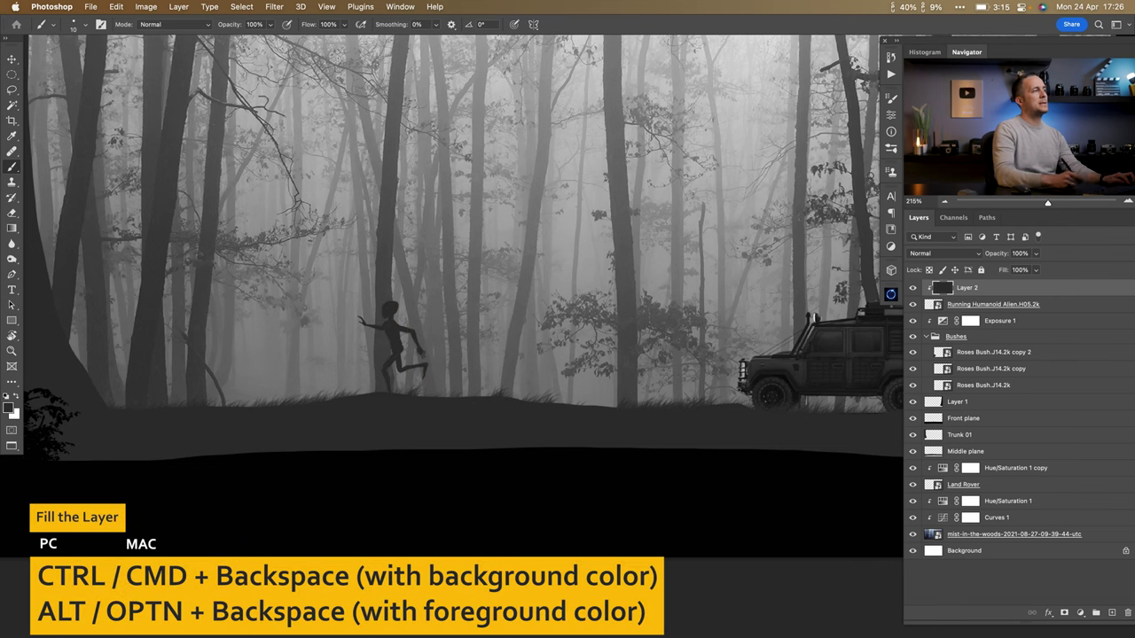
# Move the running alien right along the grassy ground so it stands clear of the tree trunk behind it.
pyautogui.moveTo(407, 365); pyautogui.dragTo(479, 341)
pyautogui.press('v')
pyautogui.click(940, 307)
pyautogui.moveTo(478, 337); pyautogui.dragTo(463, 381)
pyautogui.moveTo(454, 373); pyautogui.dragTo(465, 373)
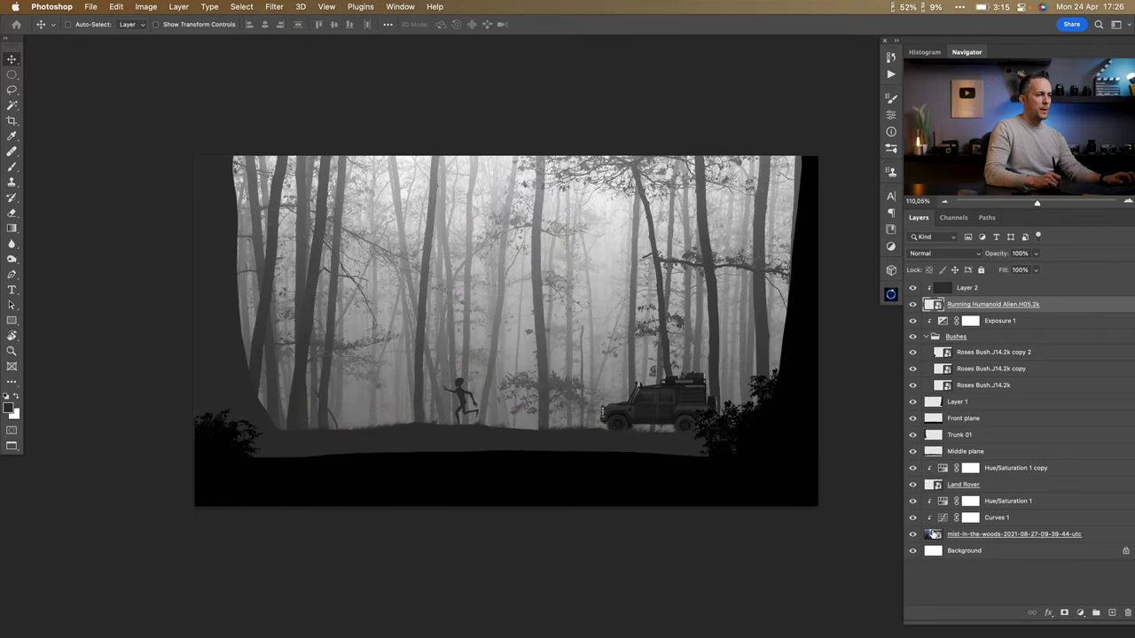
# Enlarge the misty forest image slightly behind the scene.
pyautogui.click(934, 534)
pyautogui.hotkey('ctrl', 't')
pyautogui.moveTo(818, 315)
pyautogui.mouseDown()
pyautogui.moveTo(911, 317)
pyautogui.moveTo(781, 338)
pyautogui.moveTo(869, 336)
pyautogui.moveTo(843, 321)
pyautogui.moveTo(937, 316)
pyautogui.moveTo(821, 327)
pyautogui.moveTo(834, 325)
pyautogui.mouseUp()
pyautogui.press('Return')
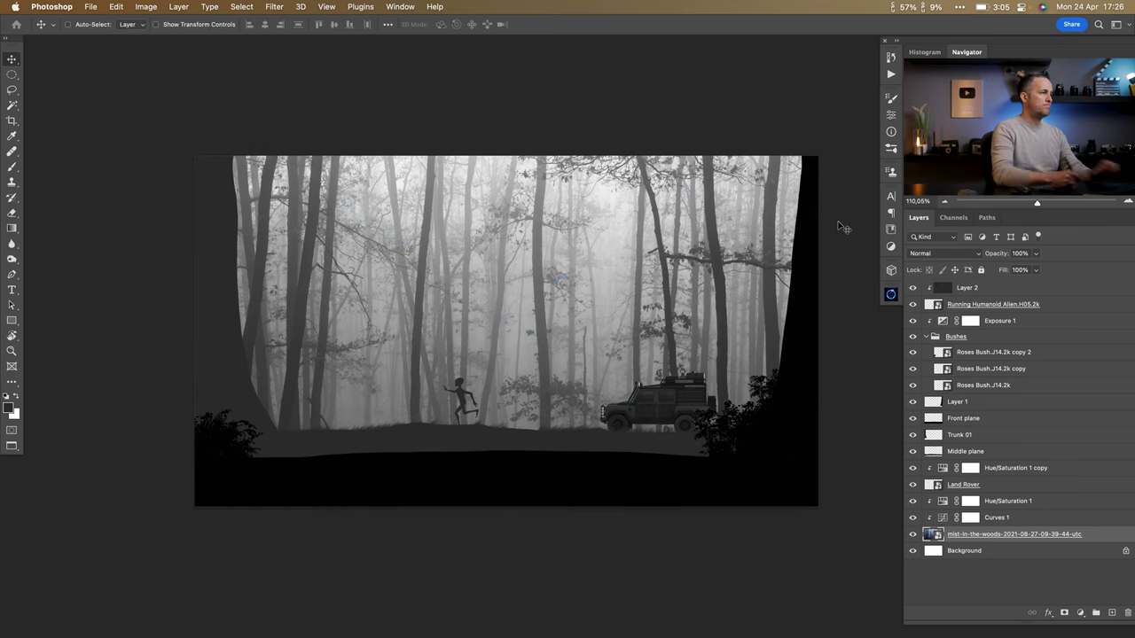
pyautogui.scroll(6, 447, 400)
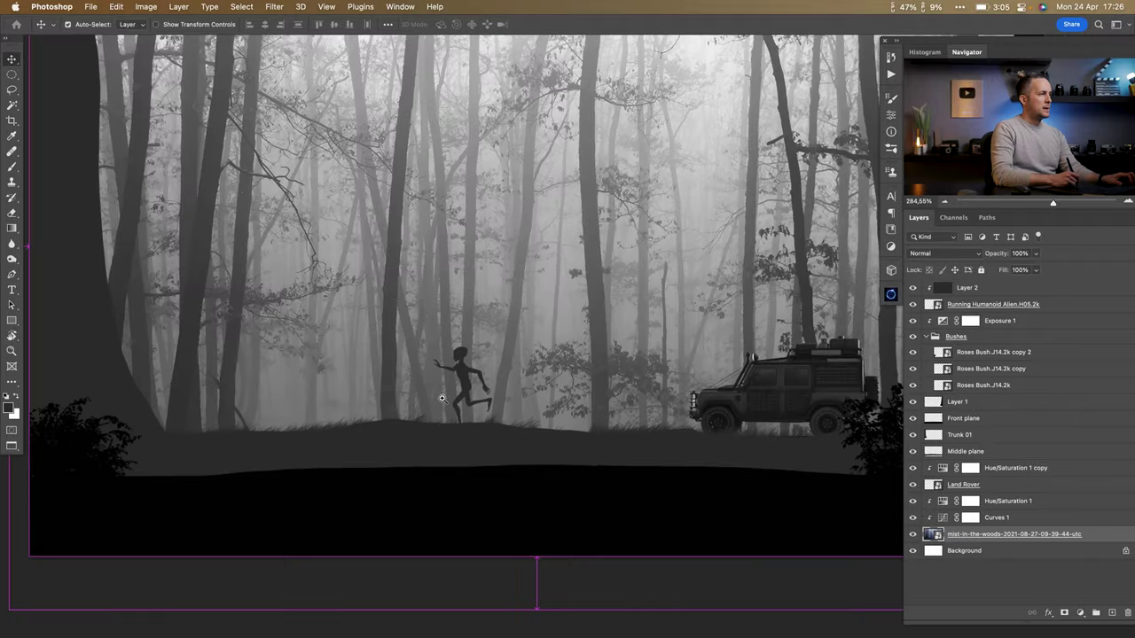
pyautogui.scroll(-5, 442, 398)
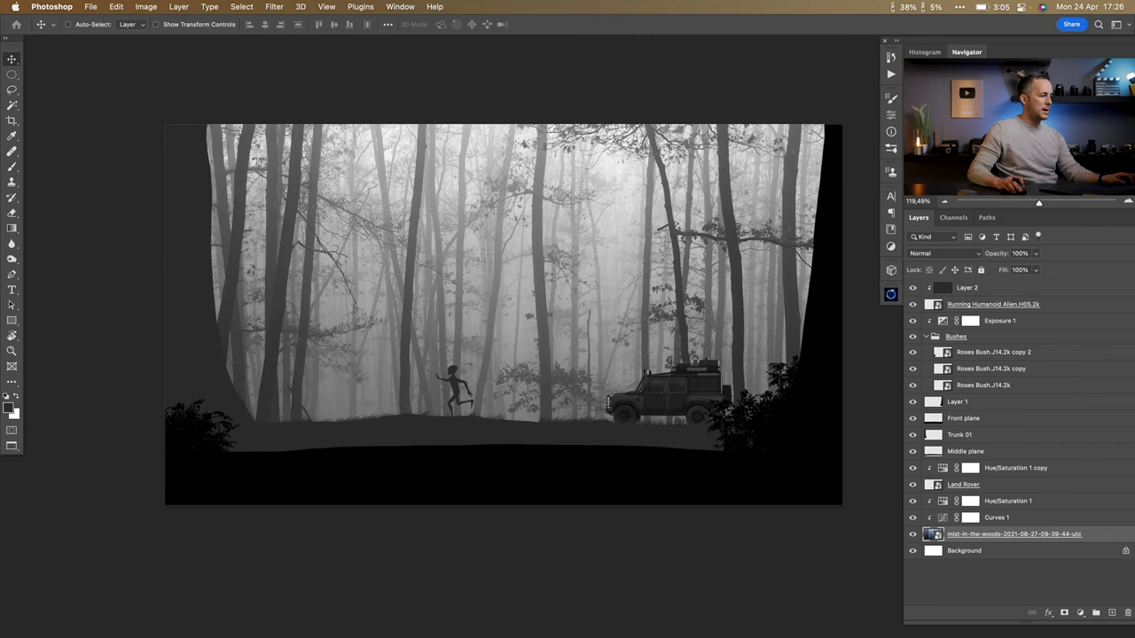
# Place Branch.M12.2k above all layers, scale it to 189,11%, rotate it to -49,19° and position it in the image's upper-right corner.
pyautogui.moveTo(415, 635); pyautogui.dragTo(427, 354)
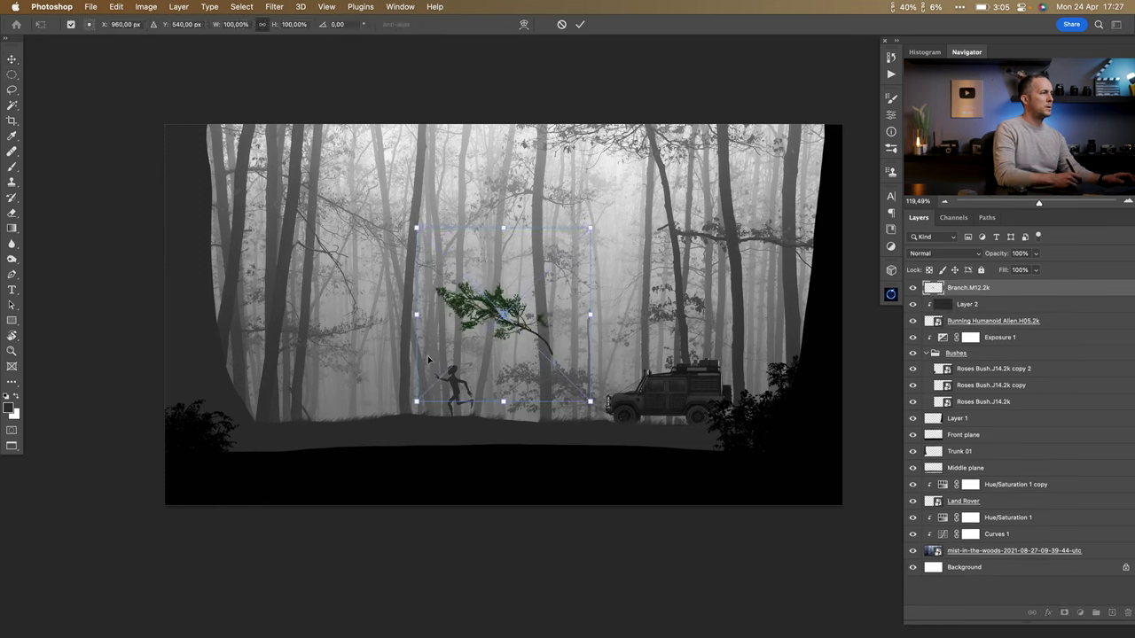
pyautogui.moveTo(590, 315); pyautogui.dragTo(667, 314)
pyautogui.moveTo(691, 293); pyautogui.dragTo(660, 225)
pyautogui.moveTo(598, 314); pyautogui.dragTo(788, 197)
pyautogui.moveTo(449, 246); pyautogui.dragTo(487, 341)
pyautogui.moveTo(632, 292); pyautogui.dragTo(703, 238)
pyautogui.press('Return')
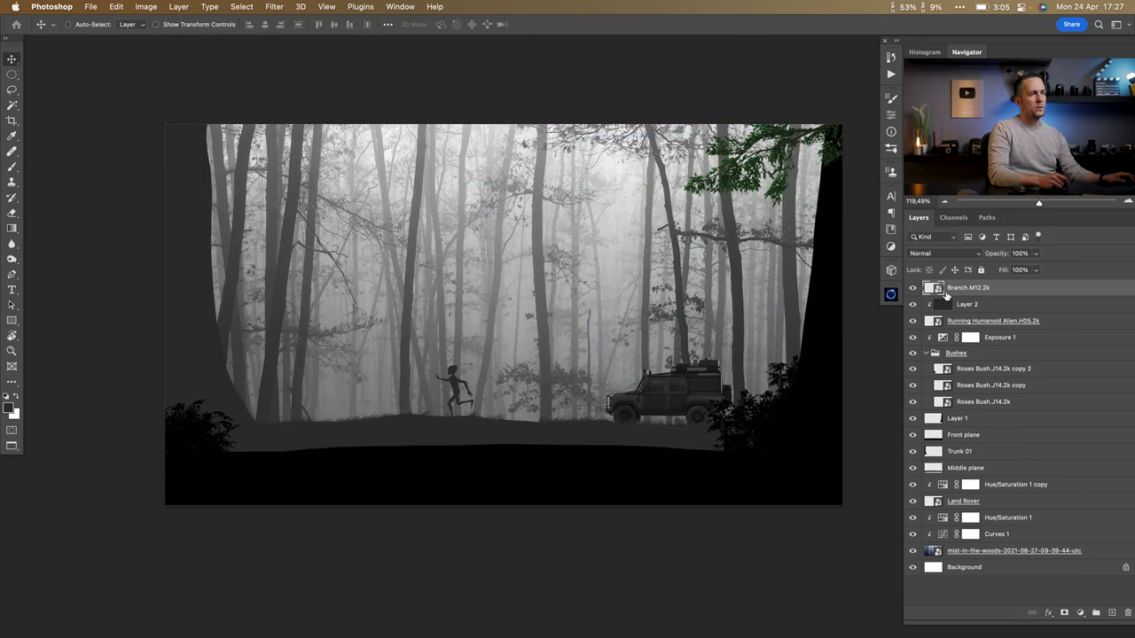
# Move the branch layer to the top of the Bushes group, and tilt and lower the branch along the right trunk.
pyautogui.moveTo(935, 288); pyautogui.dragTo(956, 360)
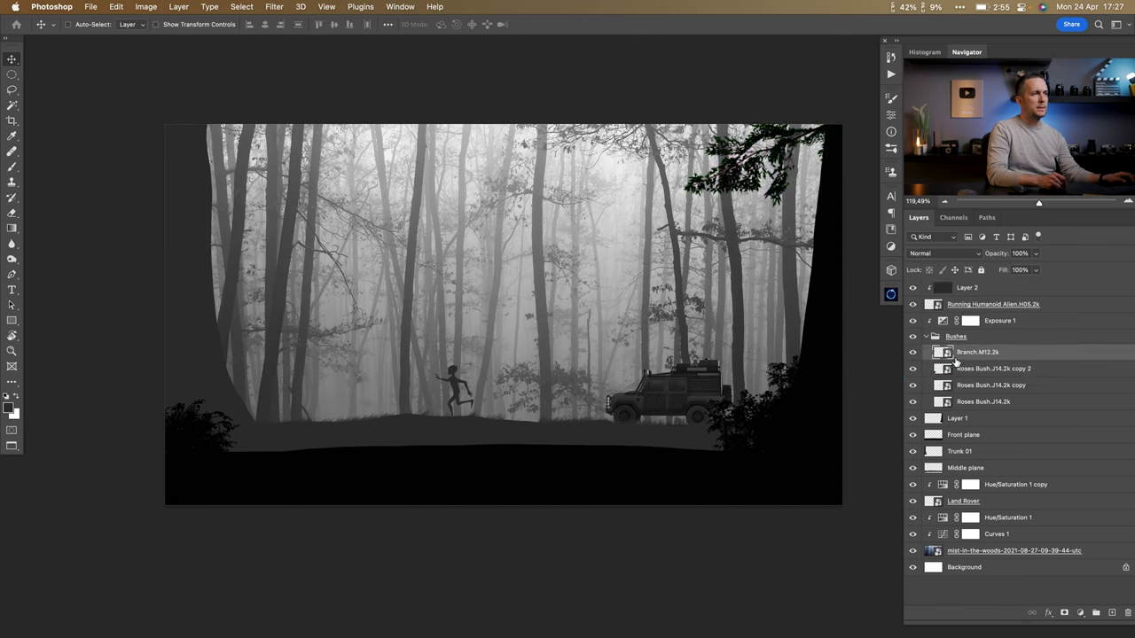
pyautogui.press('super+t')
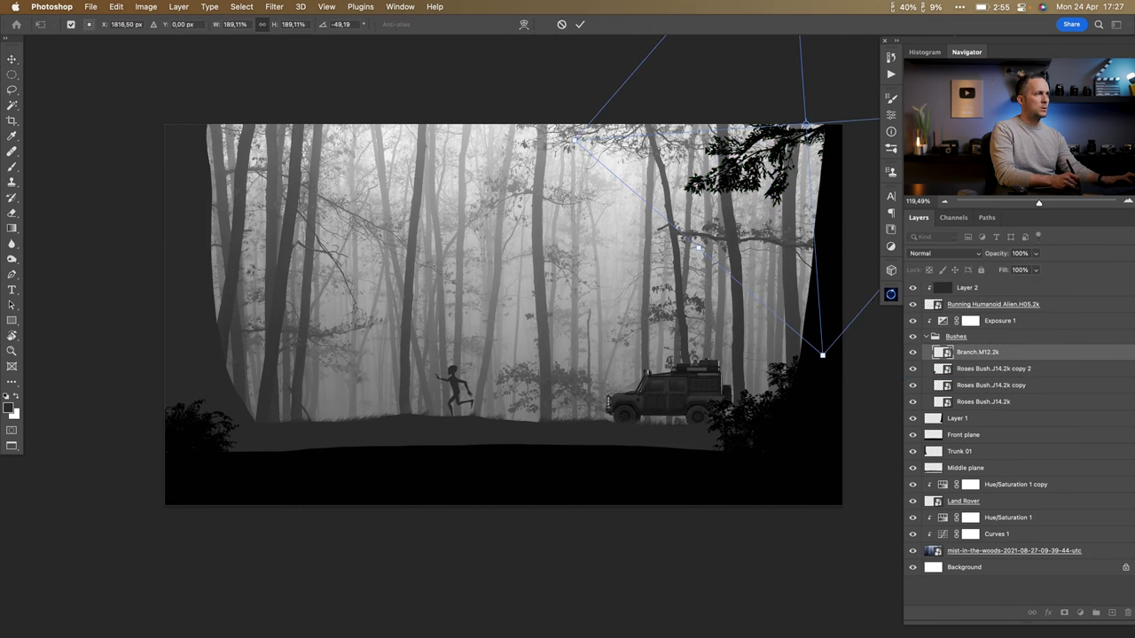
pyautogui.moveTo(580, 114); pyautogui.dragTo(582, 175)
pyautogui.moveTo(770, 161); pyautogui.dragTo(821, 240)
pyautogui.press('Return')
# Duplicate the branch, resize and rotate the copy, and arrange both branches in the image's upper-right corner.
pyautogui.press('super+j')
pyautogui.press('super+t')
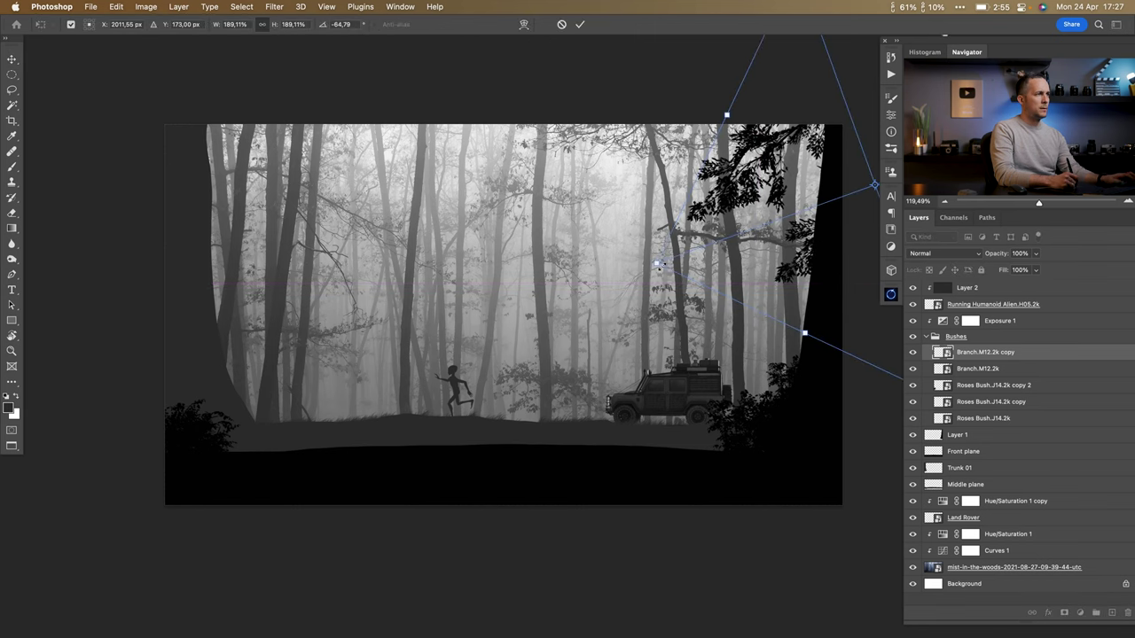
pyautogui.moveTo(658, 264); pyautogui.dragTo(711, 244)
pyautogui.moveTo(682, 287); pyautogui.dragTo(661, 232)
pyautogui.moveTo(813, 226)
pyautogui.mouseDown()
pyautogui.moveTo(803, 202)
pyautogui.moveTo(807, 212)
pyautogui.mouseUp()
pyautogui.press('Return')
pyautogui.moveTo(736, 191); pyautogui.dragTo(740, 186)
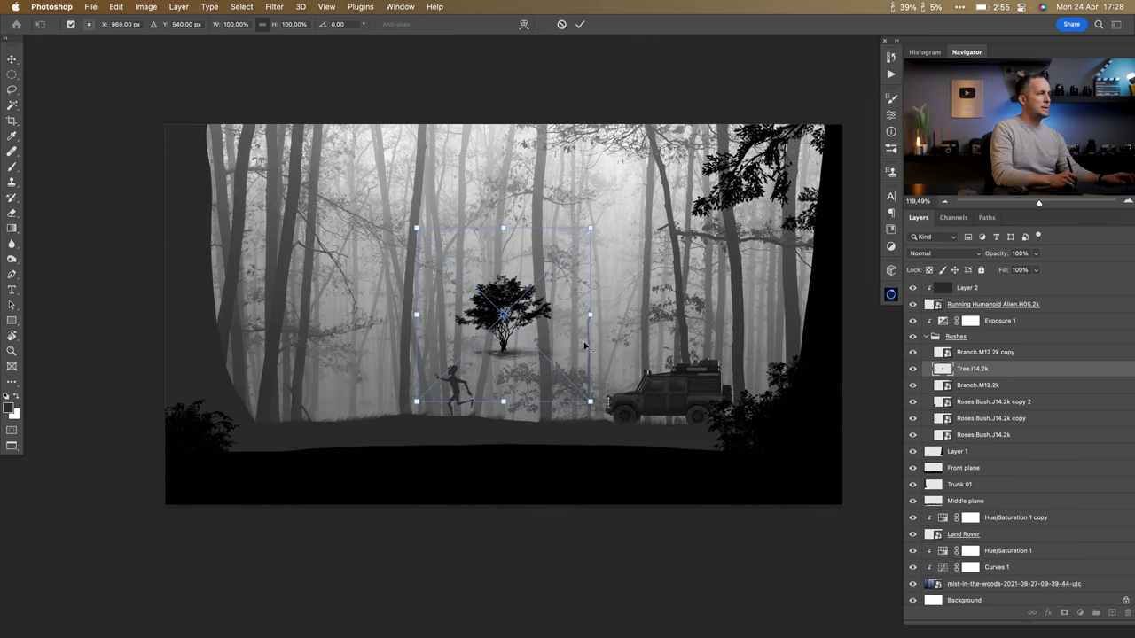
# Place Tree.I14.2k in the Bushes group, scale it to 270,71%, and rotate it so its foliage hangs in the image's upper-left corner.
pyautogui.moveTo(589, 314); pyautogui.dragTo(735, 313)
pyautogui.moveTo(780, 96); pyautogui.dragTo(312, 254)
pyautogui.moveTo(466, 149); pyautogui.dragTo(507, 240)
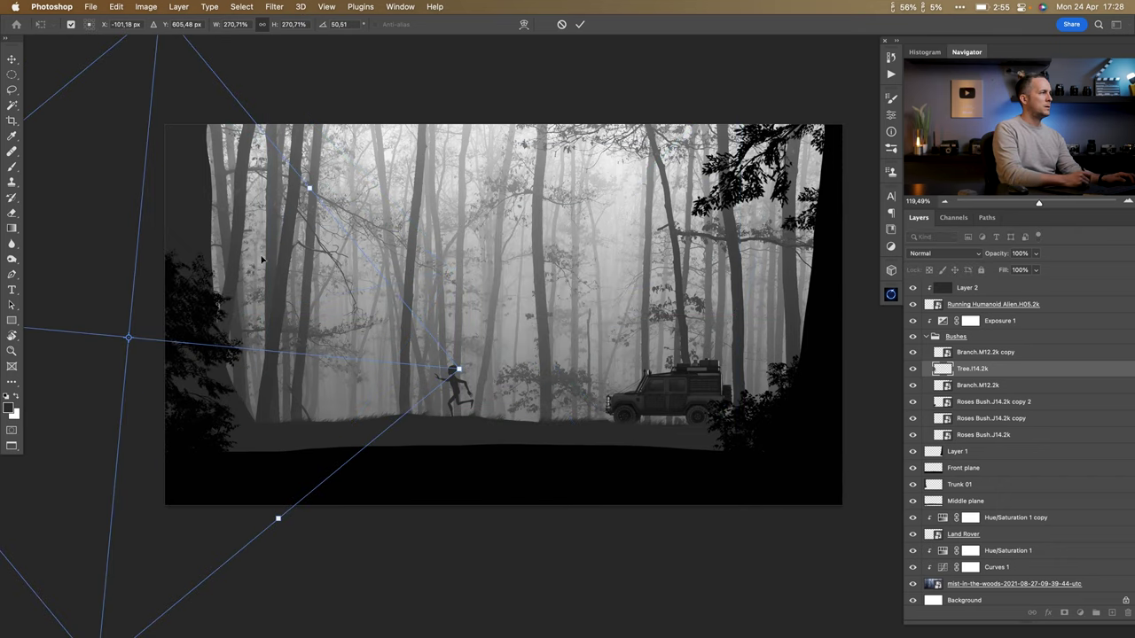
pyautogui.moveTo(320, 225); pyautogui.dragTo(355, 98)
pyautogui.moveTo(437, 69); pyautogui.dragTo(439, 74)
pyautogui.moveTo(300, 177); pyautogui.dragTo(328, 153)
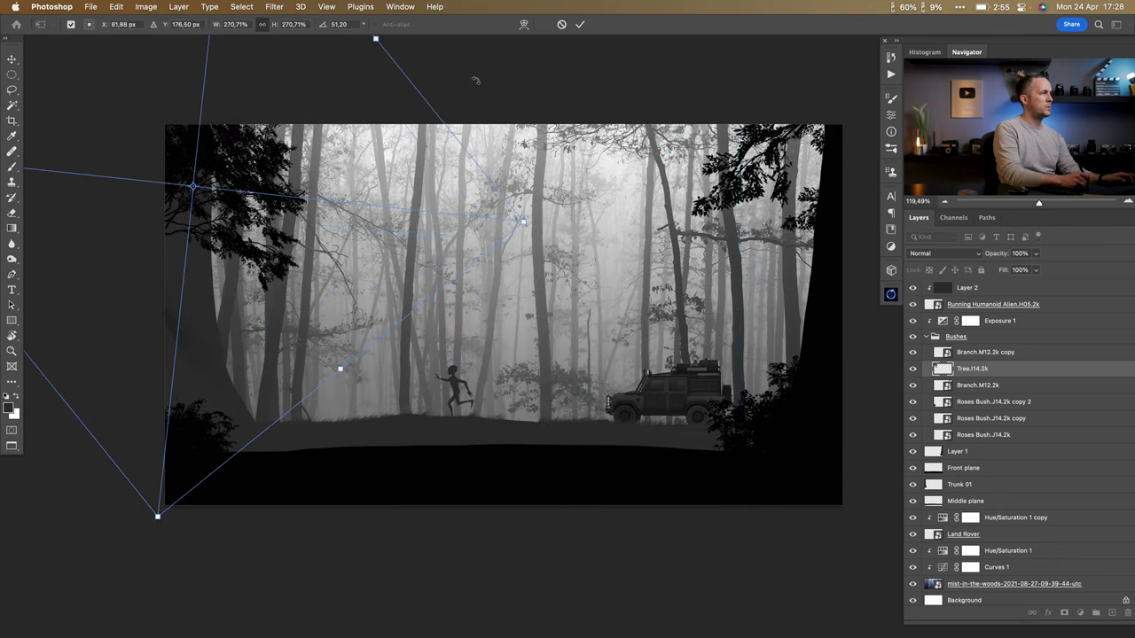
pyautogui.moveTo(476, 79); pyautogui.dragTo(487, 113)
pyautogui.press('Return')
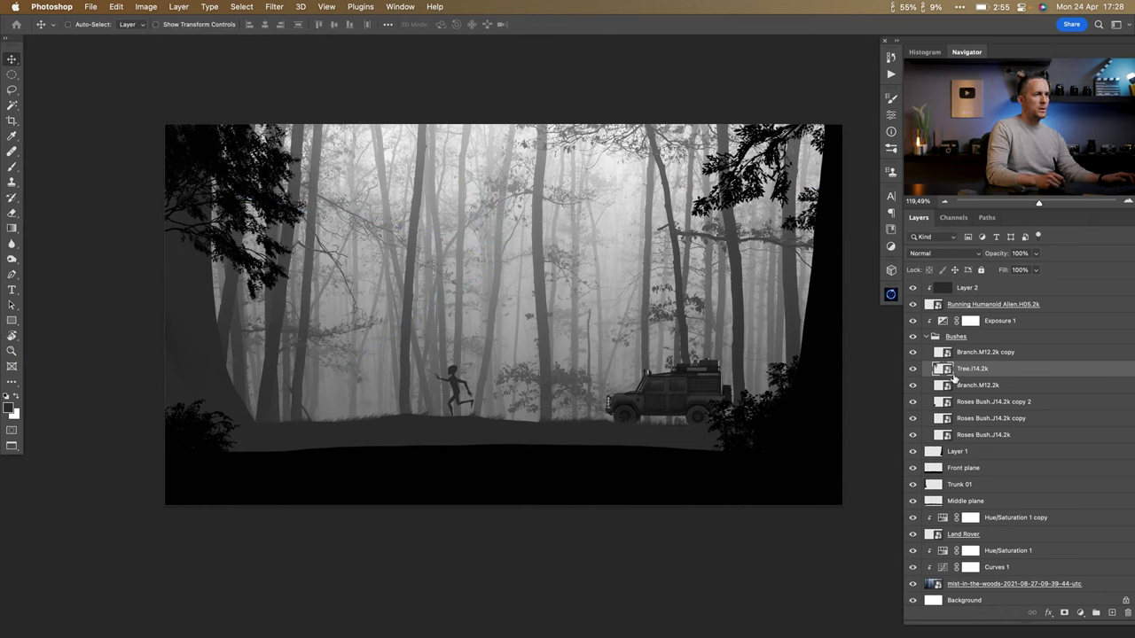
# Move the tree layer below Middle plane and fill a new layer clipped to it with the dark grey foreground colour.
pyautogui.moveTo(946, 373); pyautogui.dragTo(947, 505)
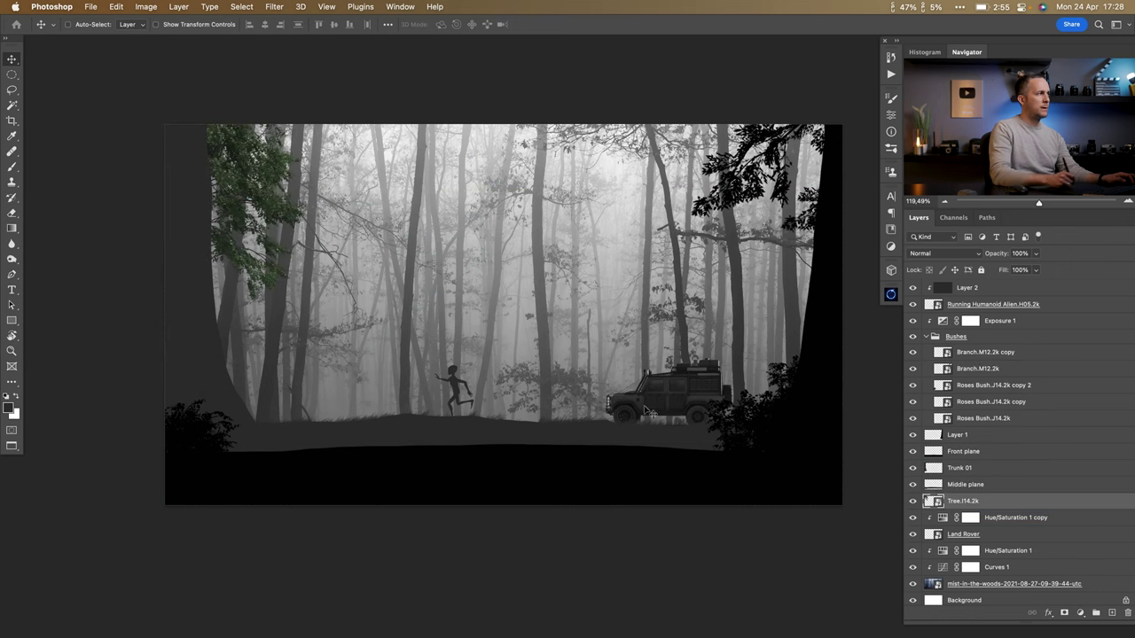
pyautogui.click(1112, 612)
pyautogui.keyDown('alt'); pyautogui.click(956, 505); pyautogui.keyUp('alt')
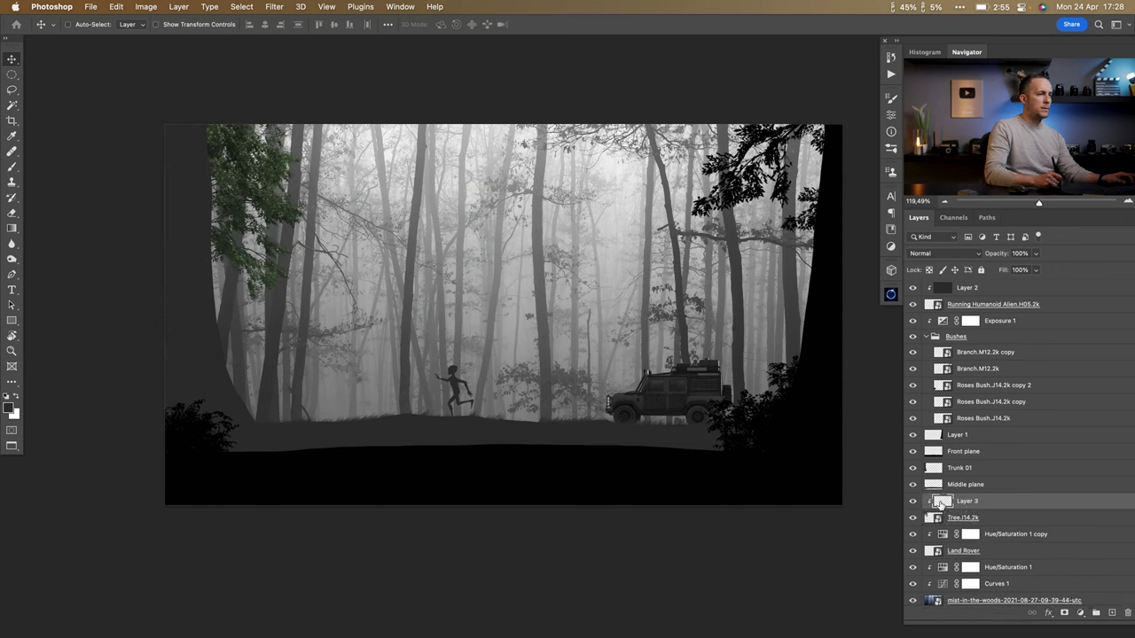
pyautogui.press('b')
pyautogui.hotkey('alt', 'BackSpace')
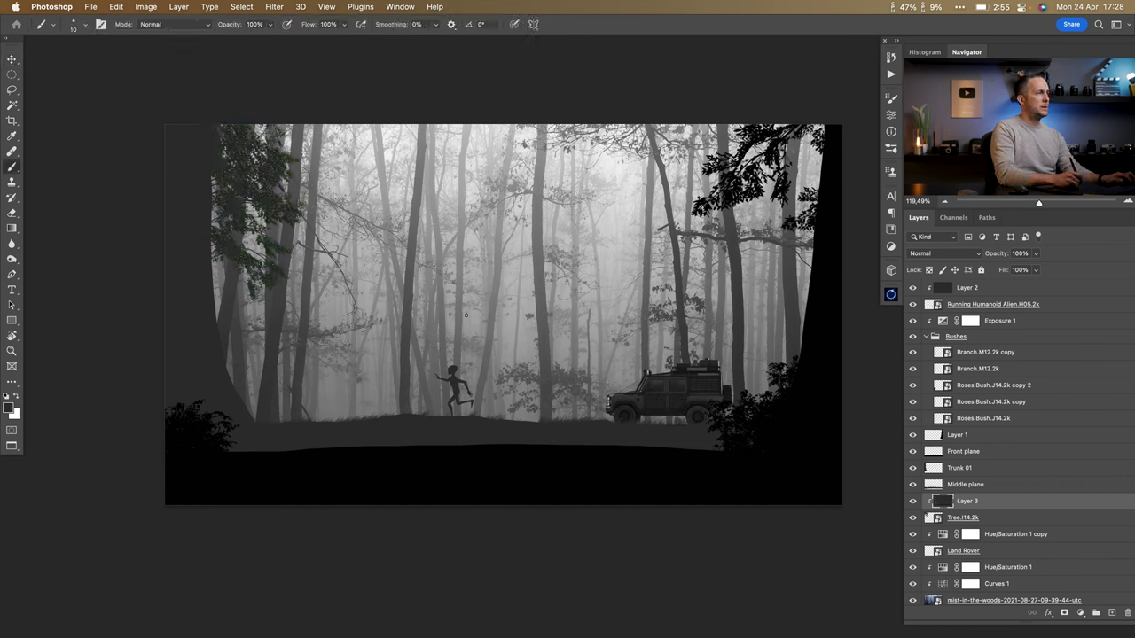
# Rotate the tree to 37,40° and shift it left so its foliage sits mostly behind the left trunk.
pyautogui.press('v')
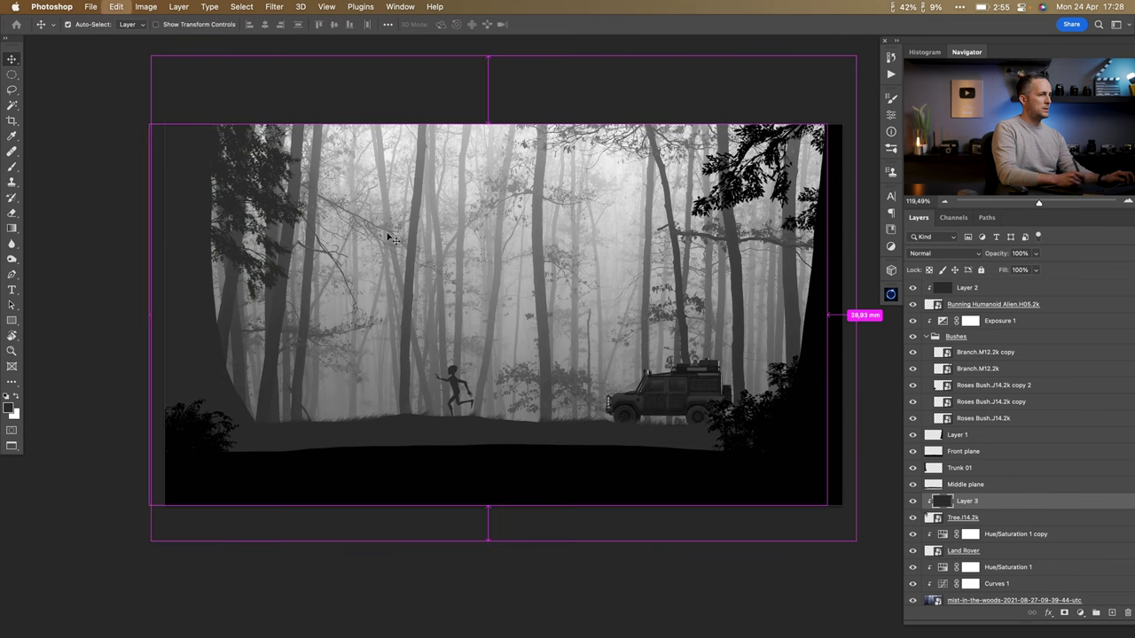
pyautogui.click(945, 516)
pyautogui.hotkey('ctrl', 't')
pyautogui.moveTo(316, 384); pyautogui.dragTo(373, 266)
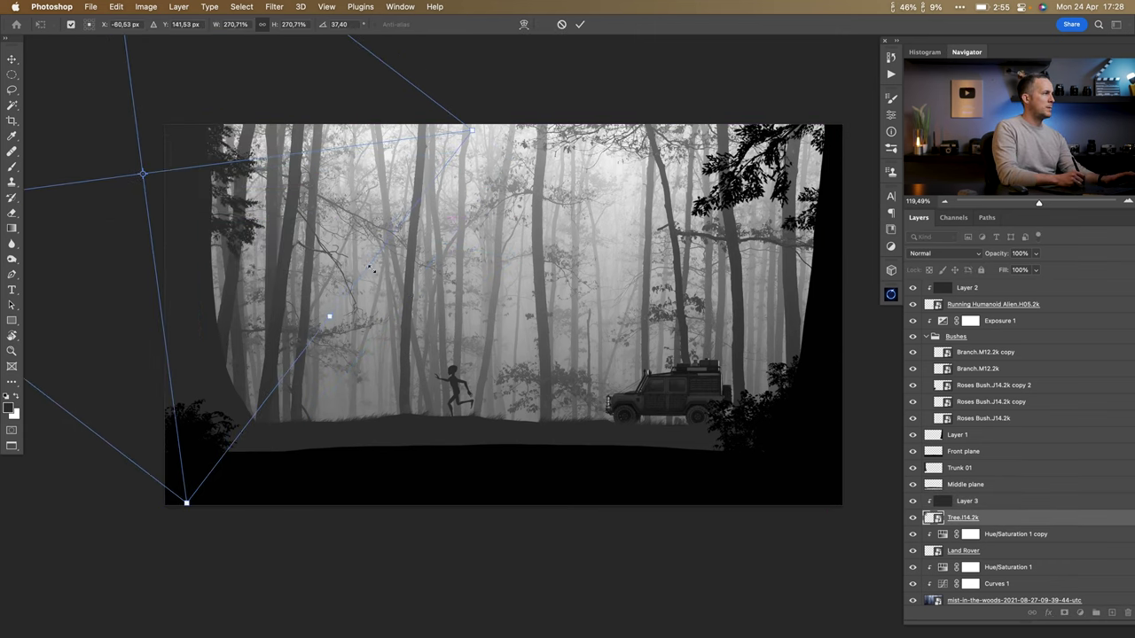
pyautogui.press('Return')
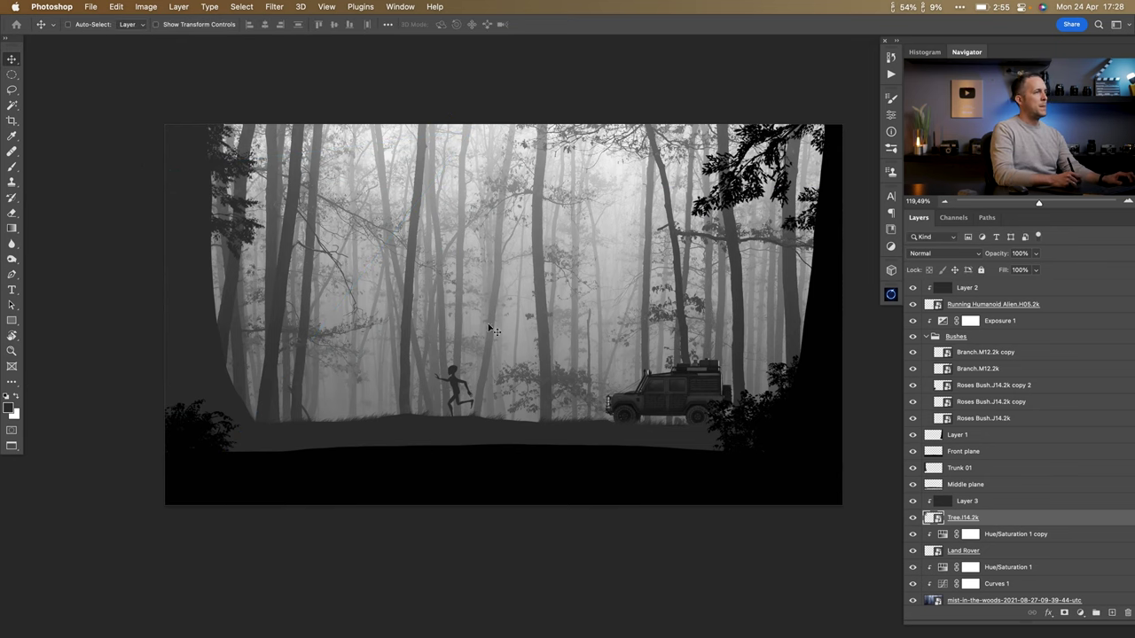
# Add a Solid Color fill layer in dark grey #202020 between the Background and the misty forest image.
pyautogui.hscroll(2, 531, 330)
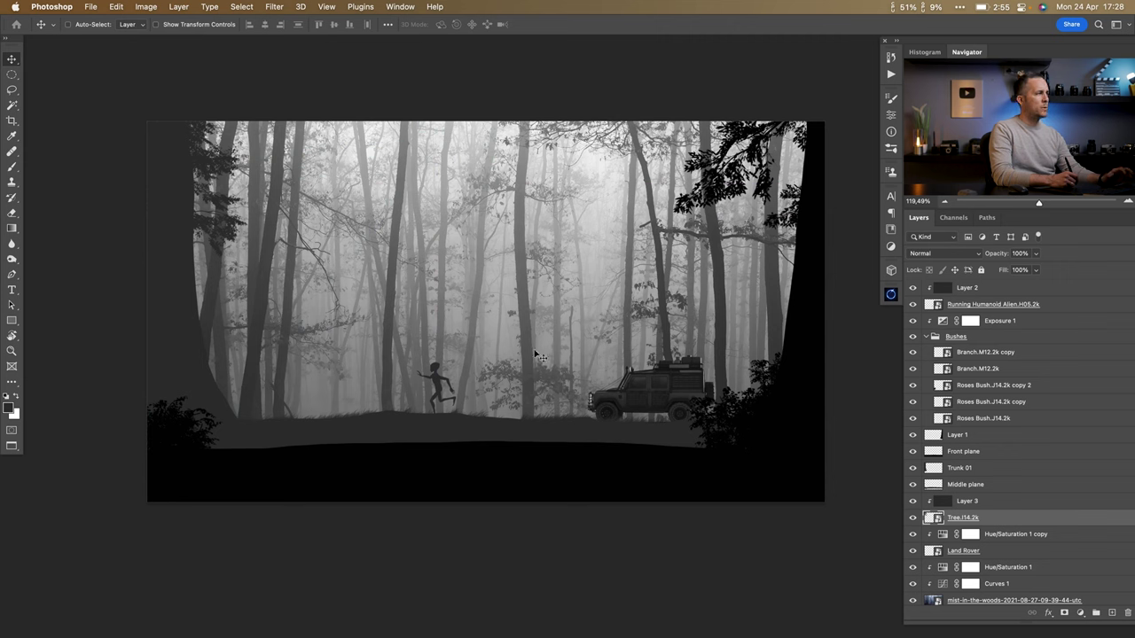
pyautogui.scroll(-1, 961, 527)
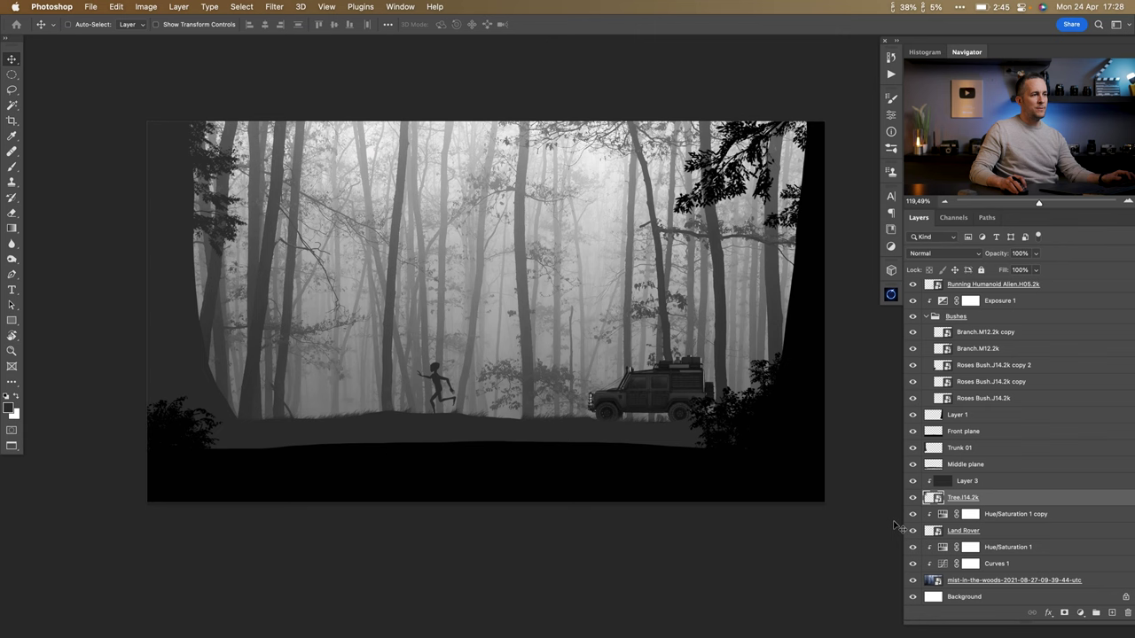
pyautogui.click(934, 584)
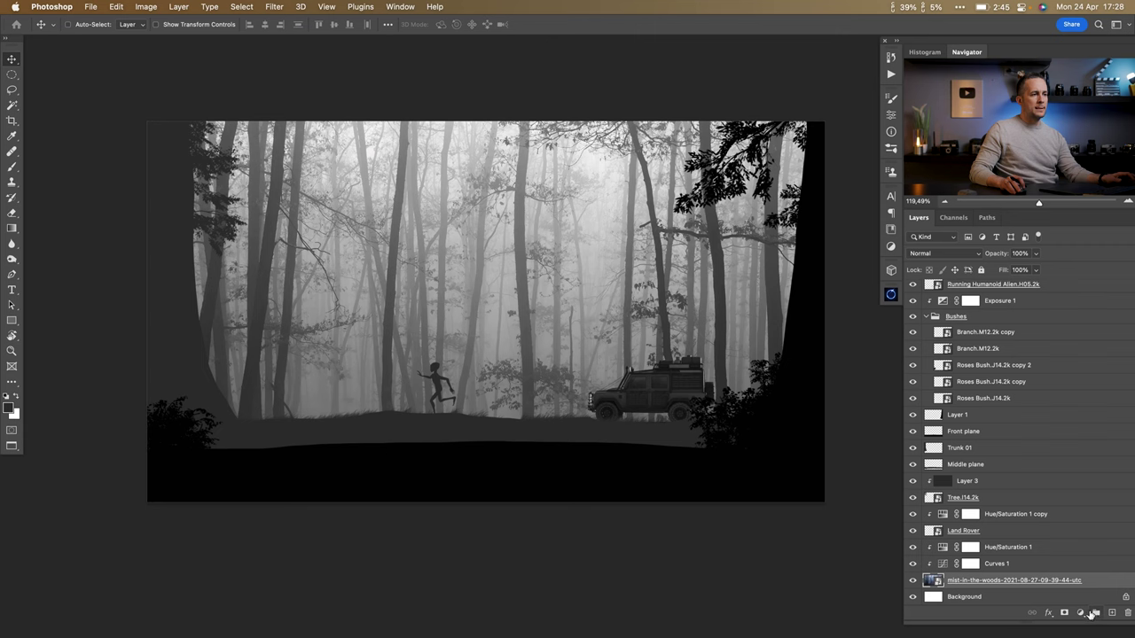
pyautogui.click(946, 594)
pyautogui.click(1081, 612)
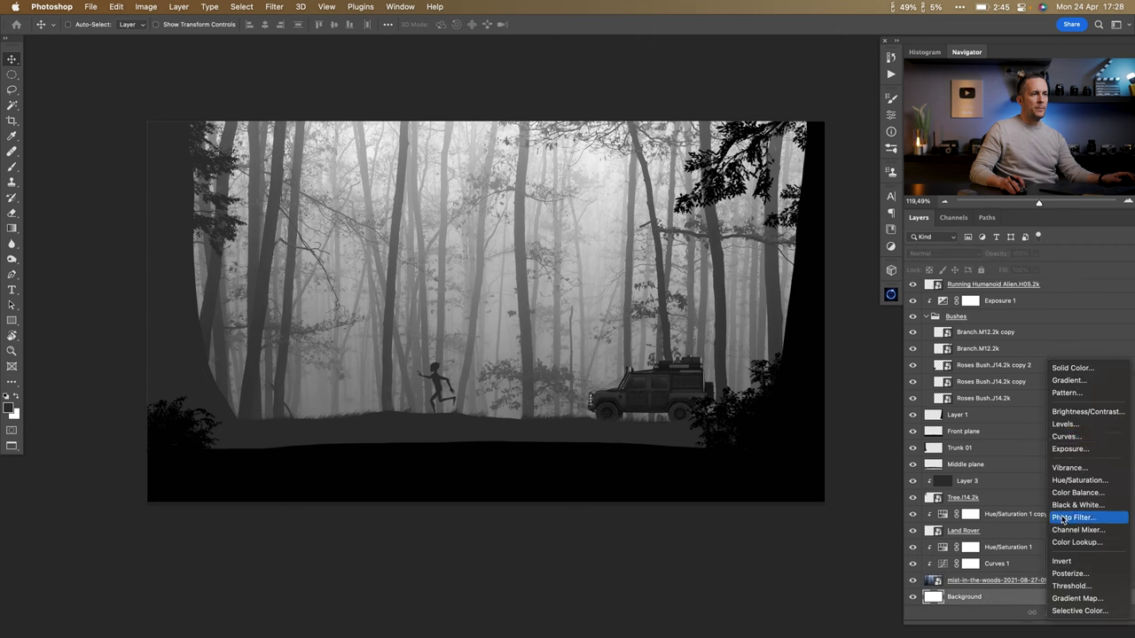
pyautogui.click(1071, 368)
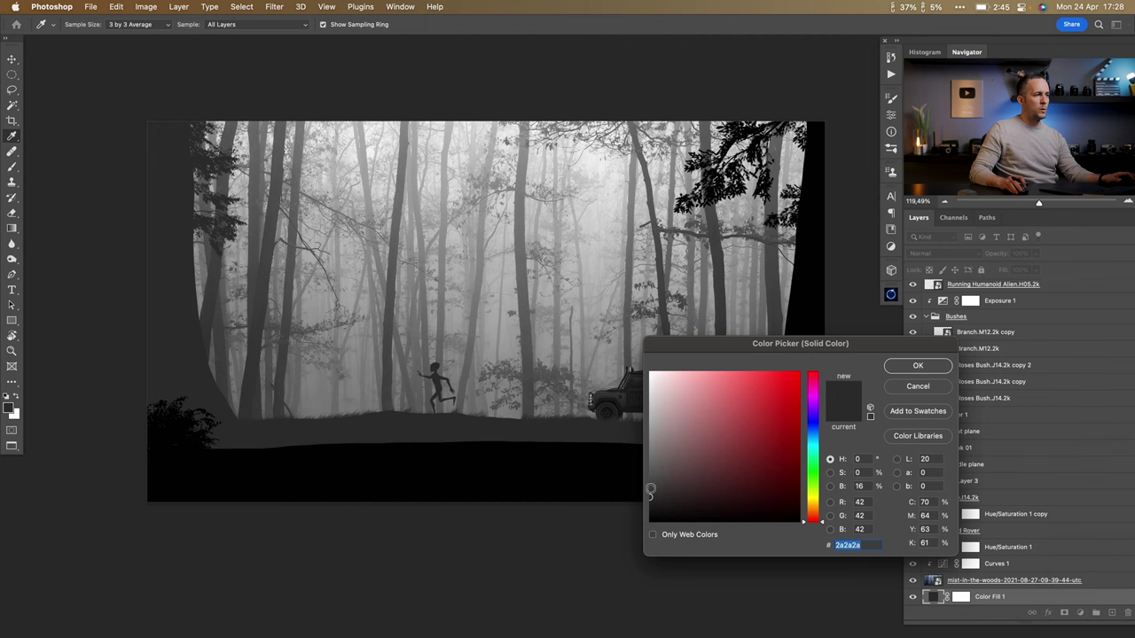
pyautogui.moveTo(650, 499); pyautogui.dragTo(649, 502)
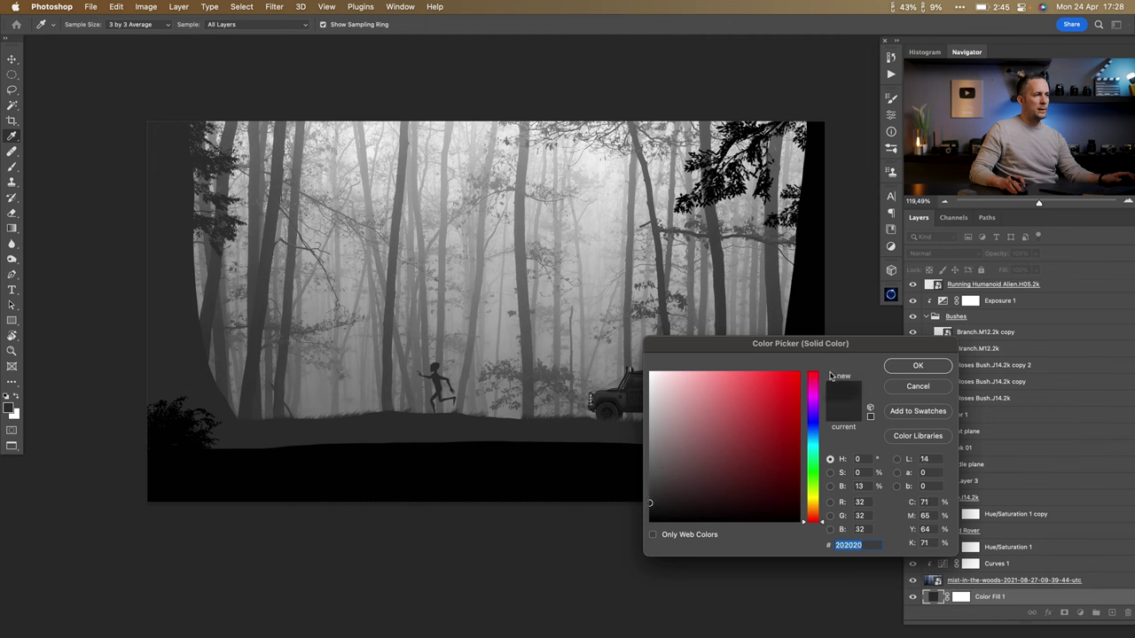
pyautogui.click(918, 365)
# Blend the misty forest layer's highlights into the grey fill using Blend If, splitting the Current Layer white slider with its upper half at 200.
pyautogui.doubleClick(1095, 583)
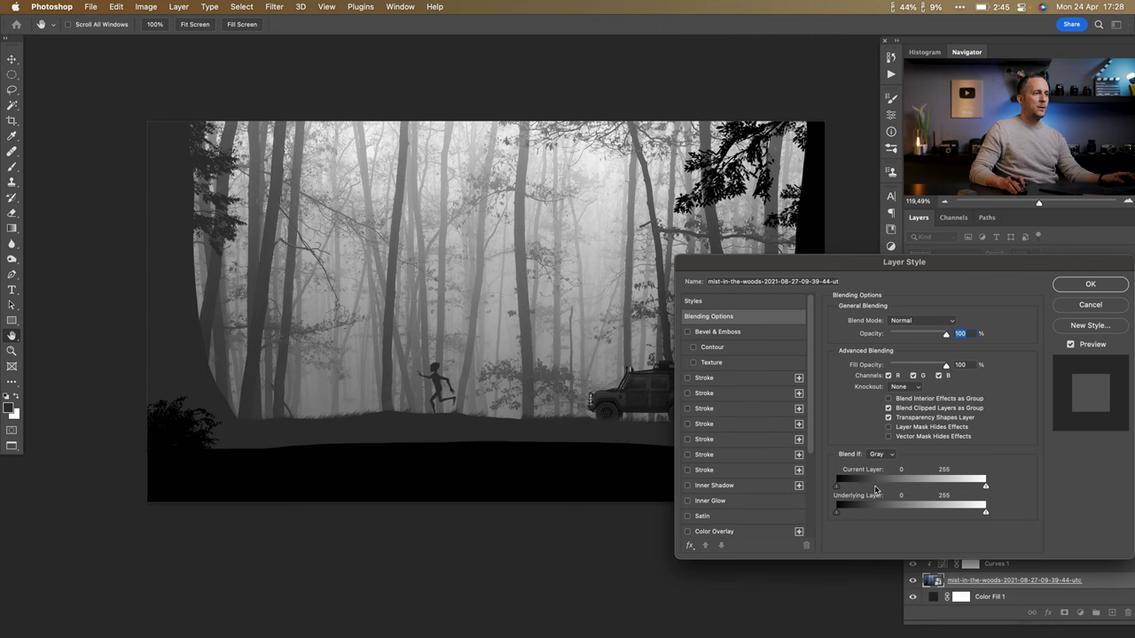
pyautogui.moveTo(983, 488); pyautogui.dragTo(959, 490)
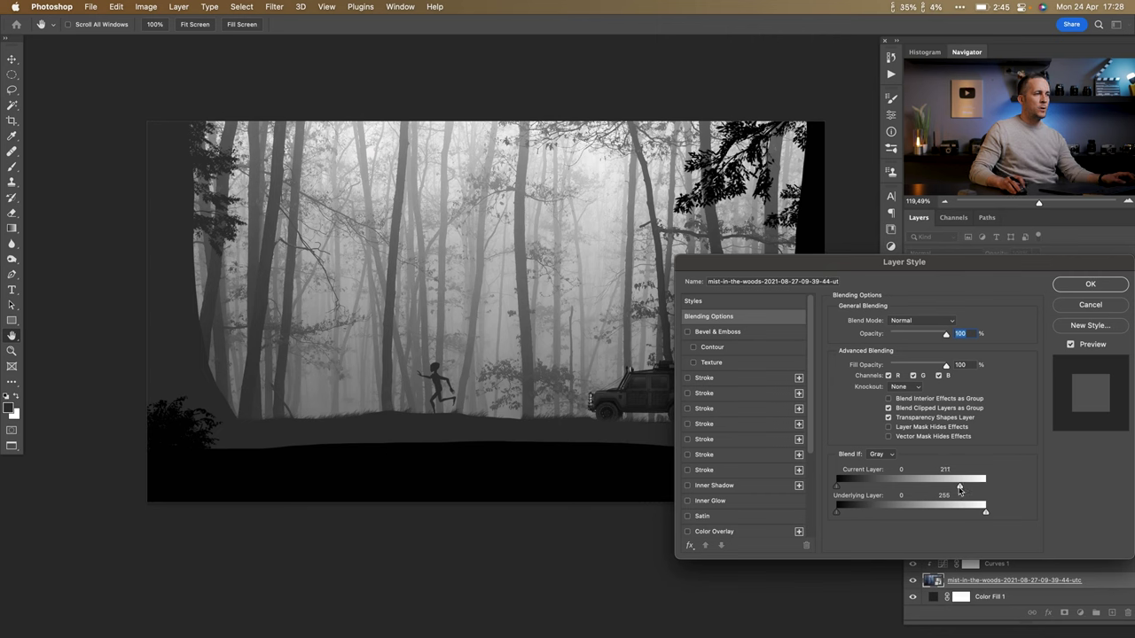
pyautogui.press('alt')
pyautogui.moveTo(900, 488); pyautogui.dragTo(953, 488)
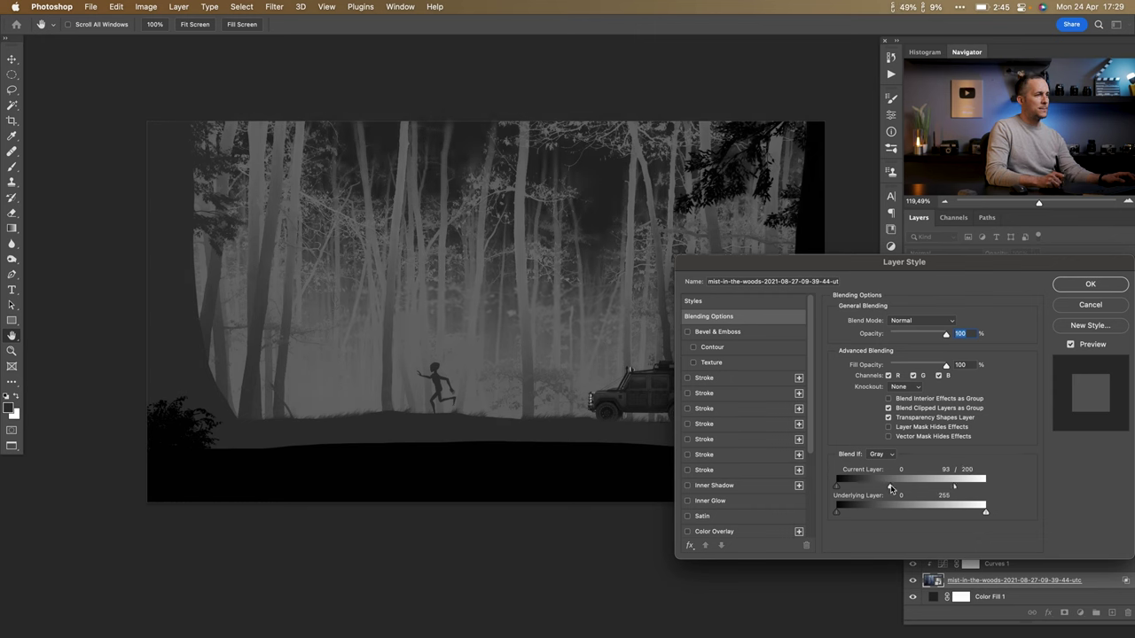
pyautogui.moveTo(874, 488); pyautogui.dragTo(872, 487)
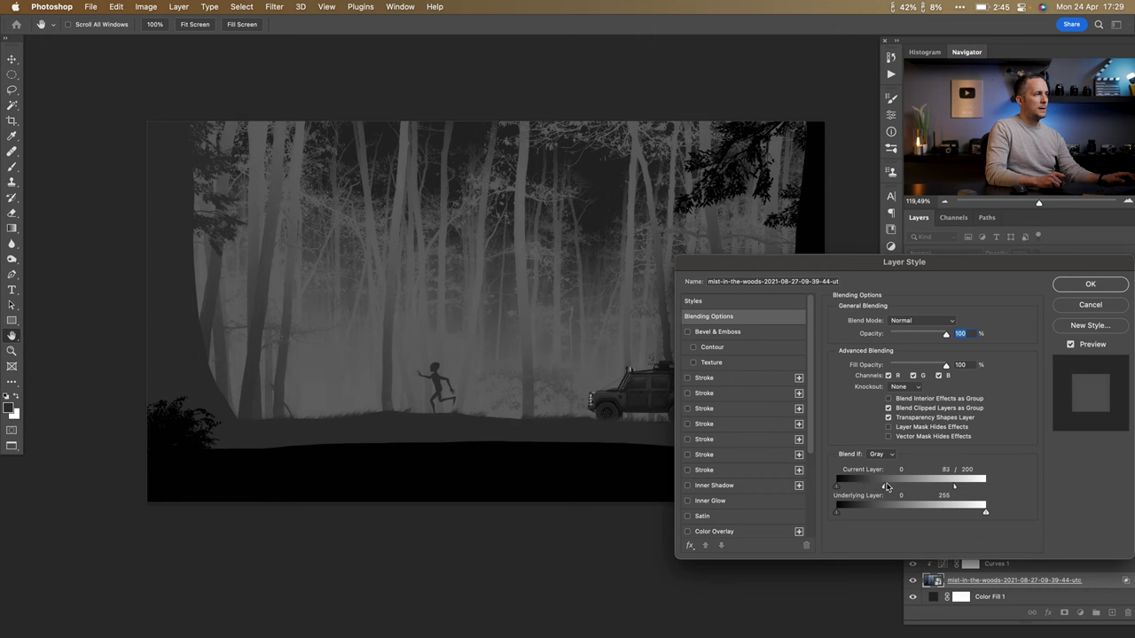
pyautogui.moveTo(967, 490)
pyautogui.mouseDown()
pyautogui.moveTo(989, 491)
pyautogui.moveTo(953, 493)
pyautogui.mouseUp()
pyautogui.click(1090, 283)
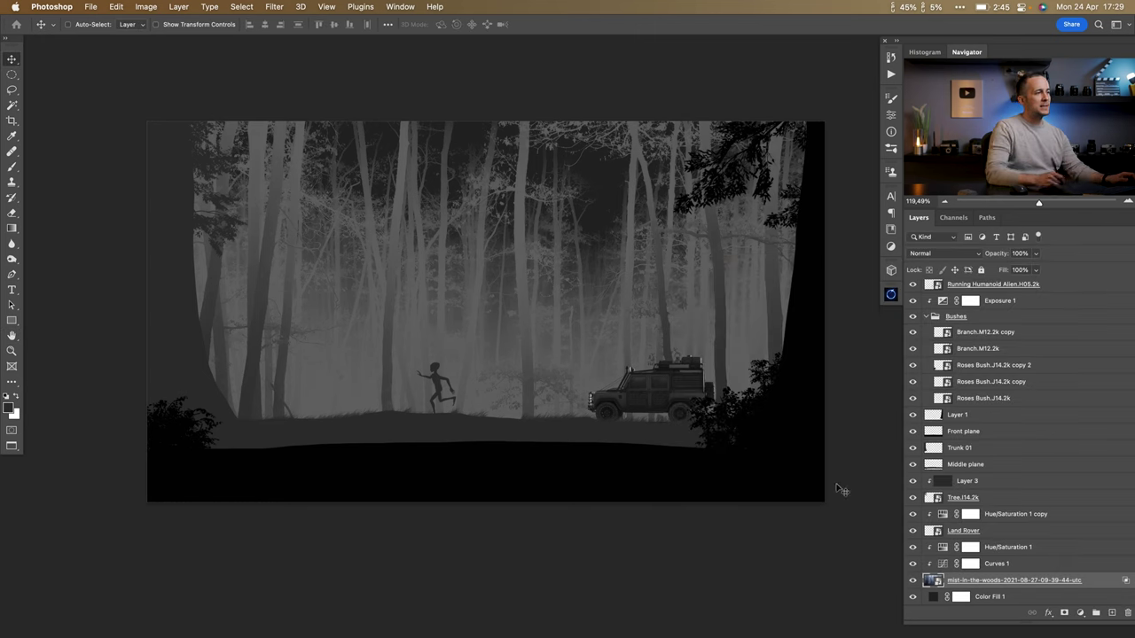
# Change the Color Fill 1 layer's colour to light grey #949494.
pyautogui.doubleClick(933, 596)
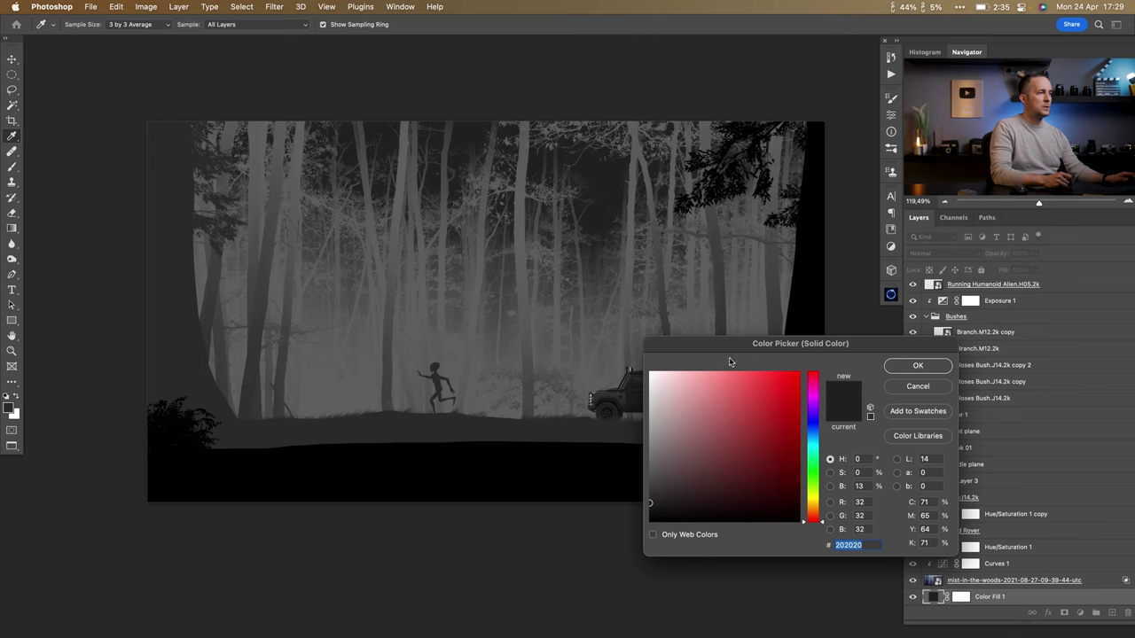
pyautogui.moveTo(780, 343); pyautogui.dragTo(864, 363)
pyautogui.moveTo(736, 476)
pyautogui.mouseDown()
pyautogui.moveTo(730, 385)
pyautogui.moveTo(732, 453)
pyautogui.mouseUp()
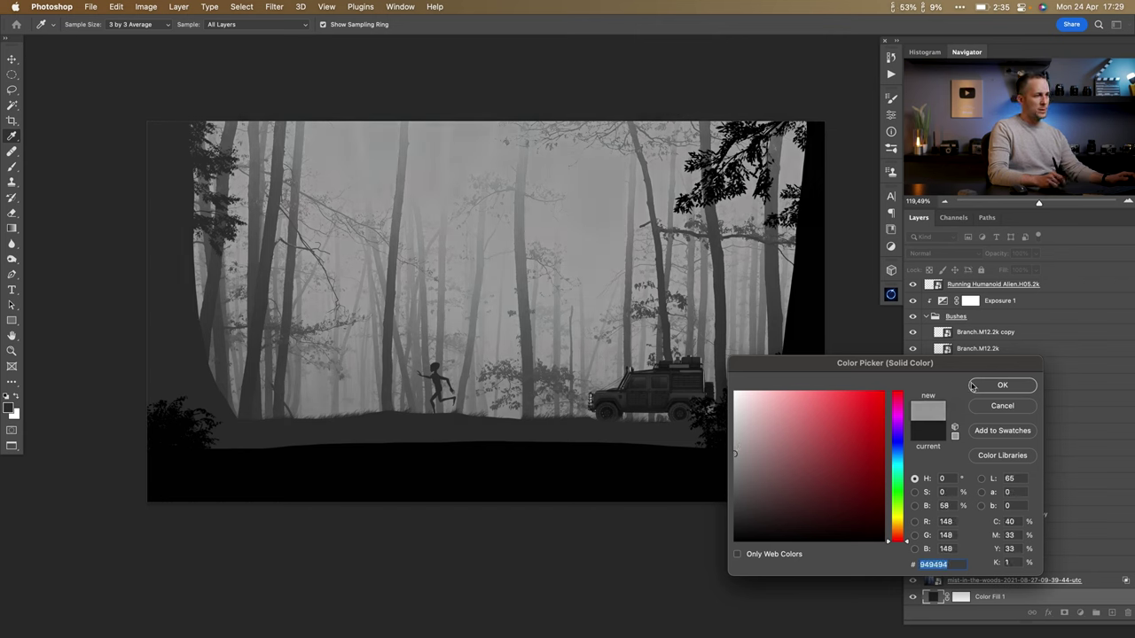
pyautogui.click(1002, 384)
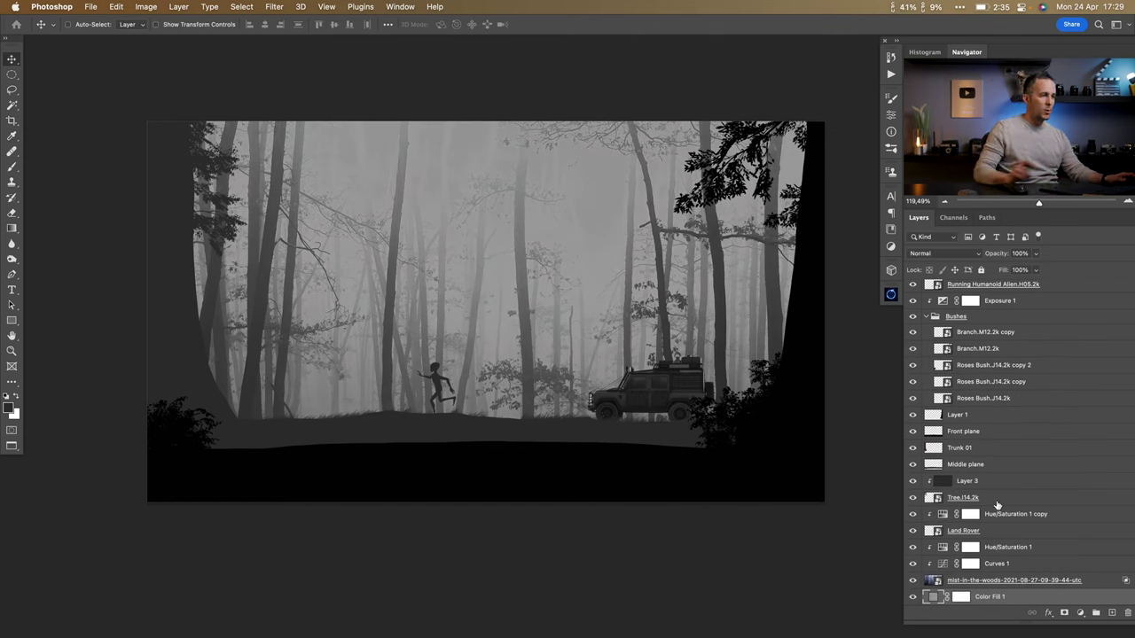
# Duplicate the misty forest layer and select the lower of the two forest layers.
pyautogui.click(932, 580)
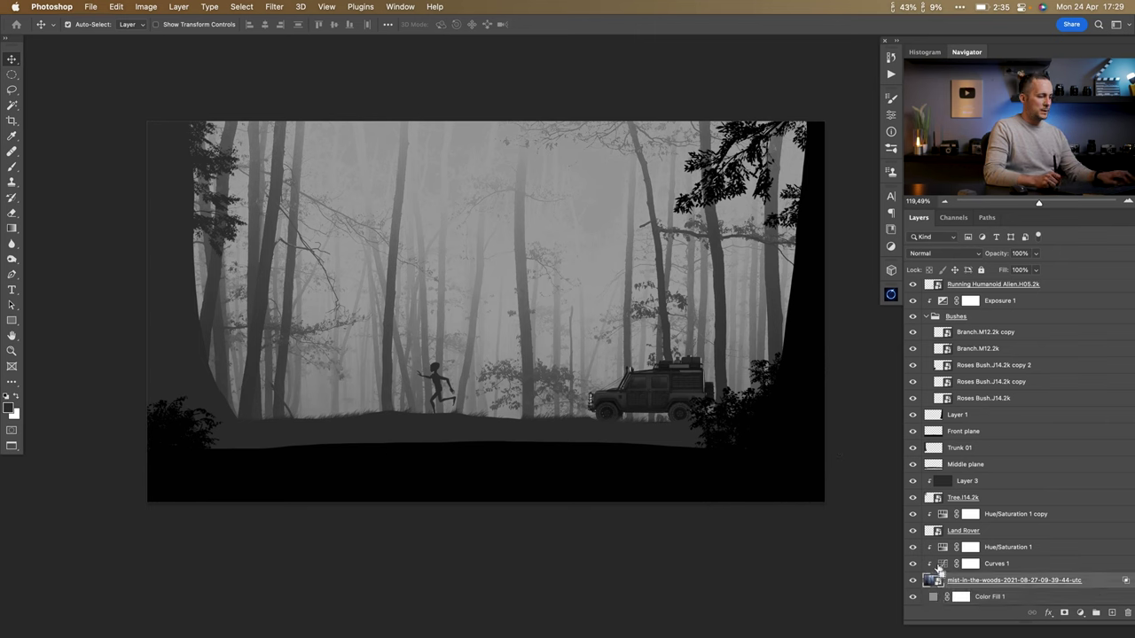
pyautogui.press('super+j')
pyautogui.click(932, 596)
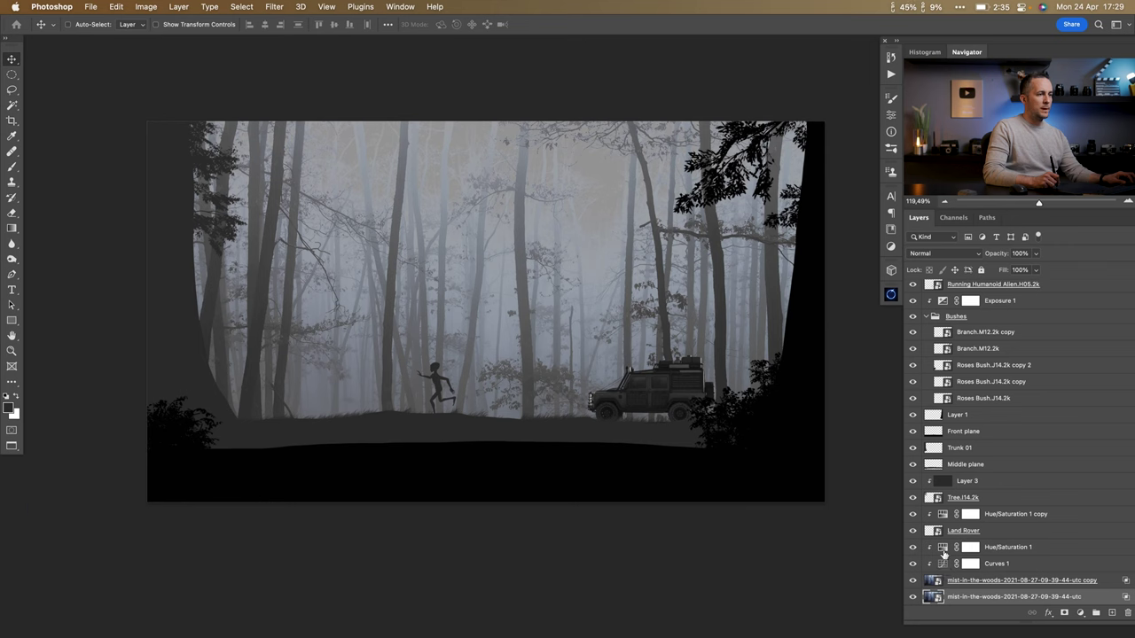
pyautogui.moveTo(942, 547); pyautogui.dragTo(943, 592)
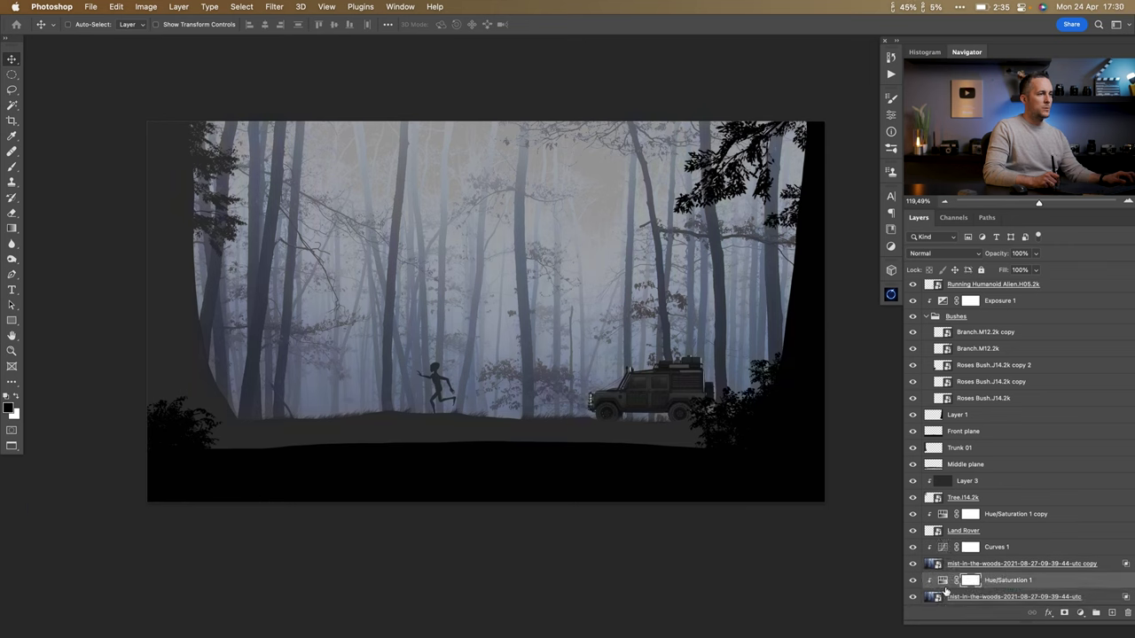
pyautogui.scroll(-2, 960, 547)
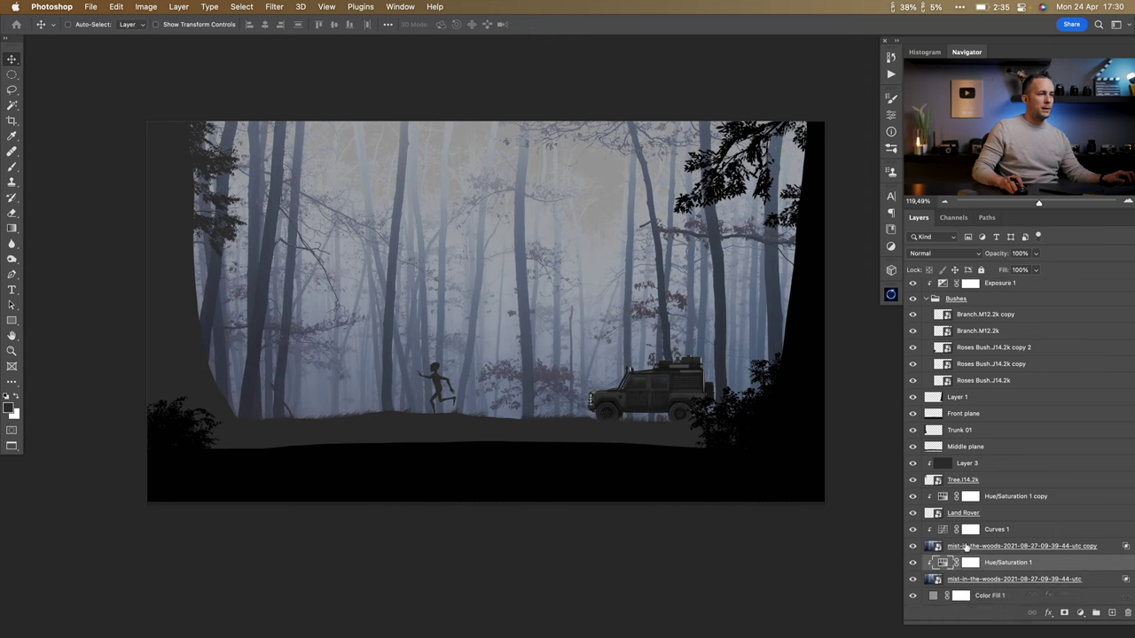
pyautogui.press('super+bracketright')
pyautogui.press('super+bracketright')
pyautogui.press('super+bracketright')
# Copy the Hue/Saturation 1 adjustment and clip the copy to the lower misty forest layer.
pyautogui.moveTo(942, 516); pyautogui.dragTo(942, 565)
pyautogui.keyDown('alt'); pyautogui.click(936, 571); pyautogui.keyUp('alt')
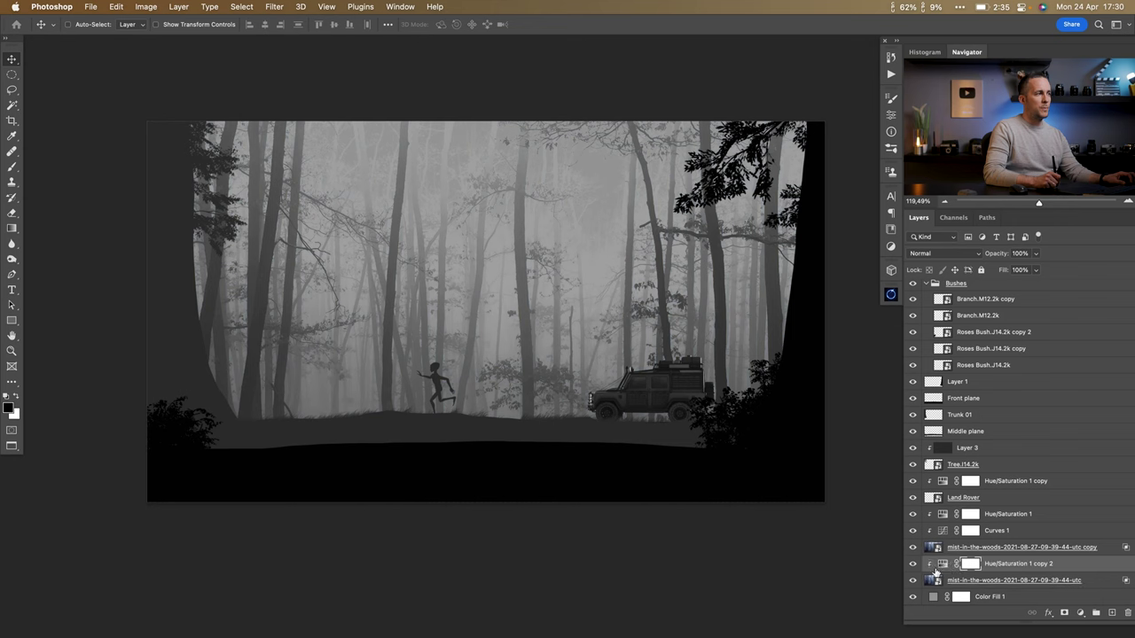
# Flip the lower misty forest layer horizontally with Free Transform.
pyautogui.click(934, 580)
pyautogui.press('super+t')
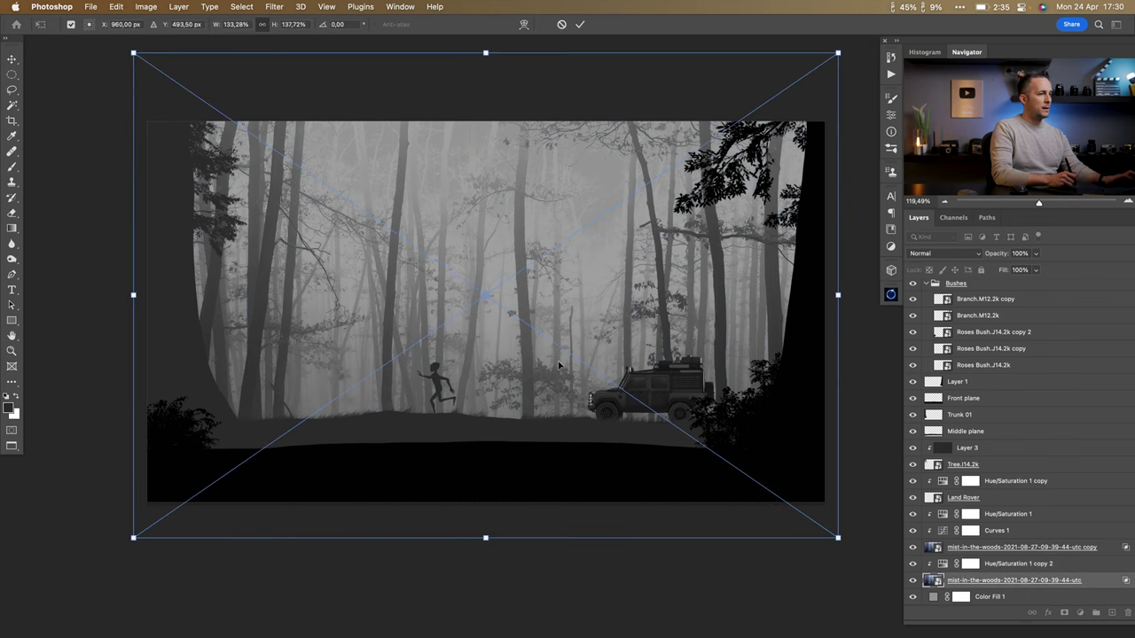
pyautogui.rightClick(531, 307)
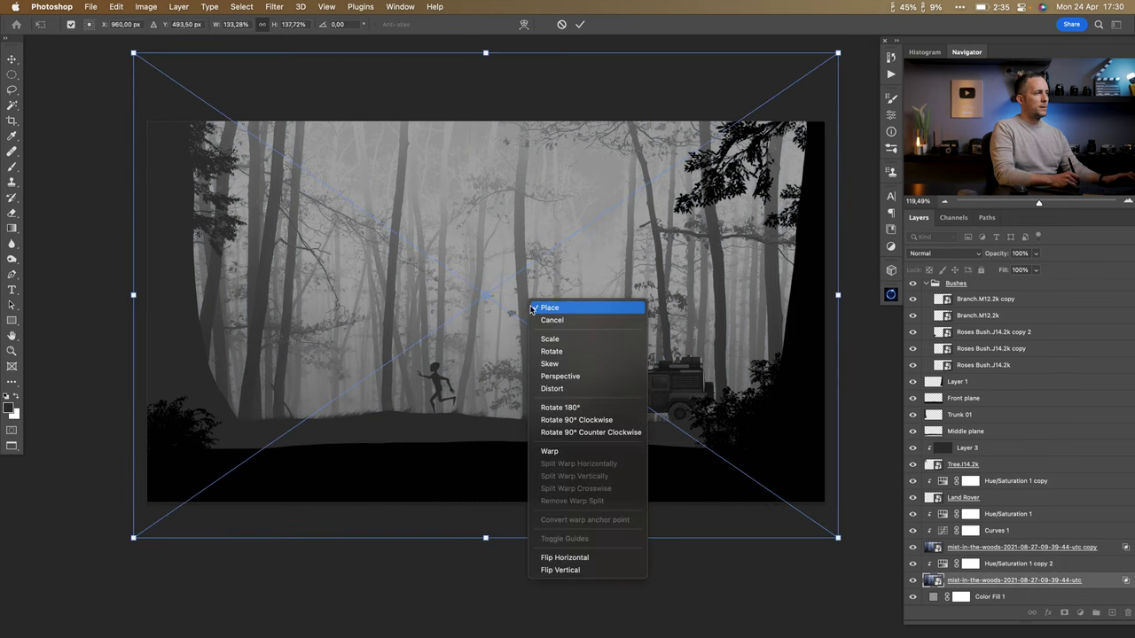
pyautogui.click(585, 557)
# Reposition the flipped forest so its trees fill the gaps behind the front forest, and compare the scene with and without it.
pyautogui.moveTo(554, 395)
pyautogui.mouseDown()
pyautogui.moveTo(443, 399)
pyautogui.moveTo(558, 402)
pyautogui.mouseUp()
pyautogui.moveTo(837, 306); pyautogui.dragTo(907, 330)
pyautogui.scroll(-3, 755, 363)
pyautogui.moveTo(685, 350); pyautogui.dragTo(640, 350)
pyautogui.moveTo(639, 350); pyautogui.dragTo(539, 353)
pyautogui.moveTo(546, 352); pyautogui.dragTo(523, 361)
pyautogui.scroll(1, 582, 353)
pyautogui.press('Return')
pyautogui.scroll(-1, 620, 340)
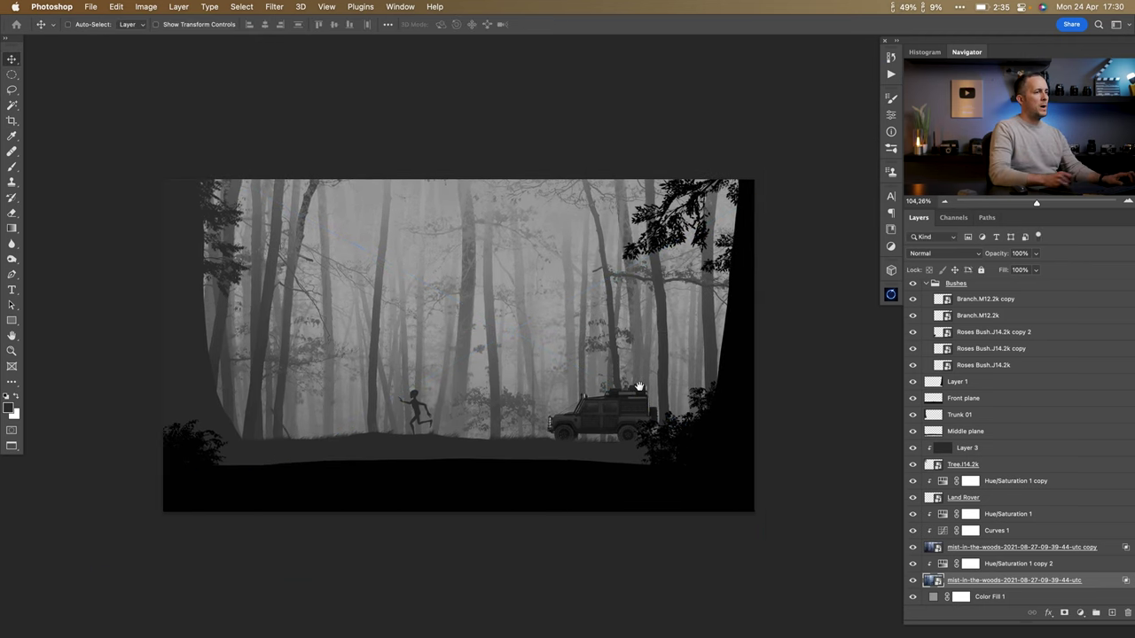
pyautogui.click(914, 579)
pyautogui.click(913, 580)
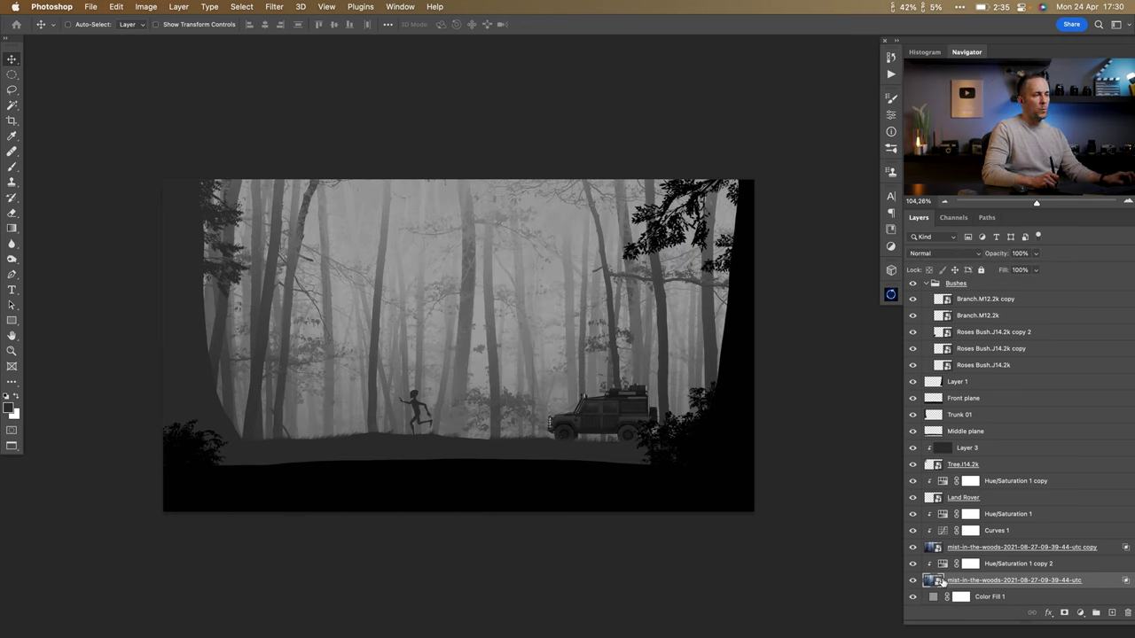
# Add a layer mask to the lower misty forest layer and set up a soft black brush at size 600.
pyautogui.press('b')
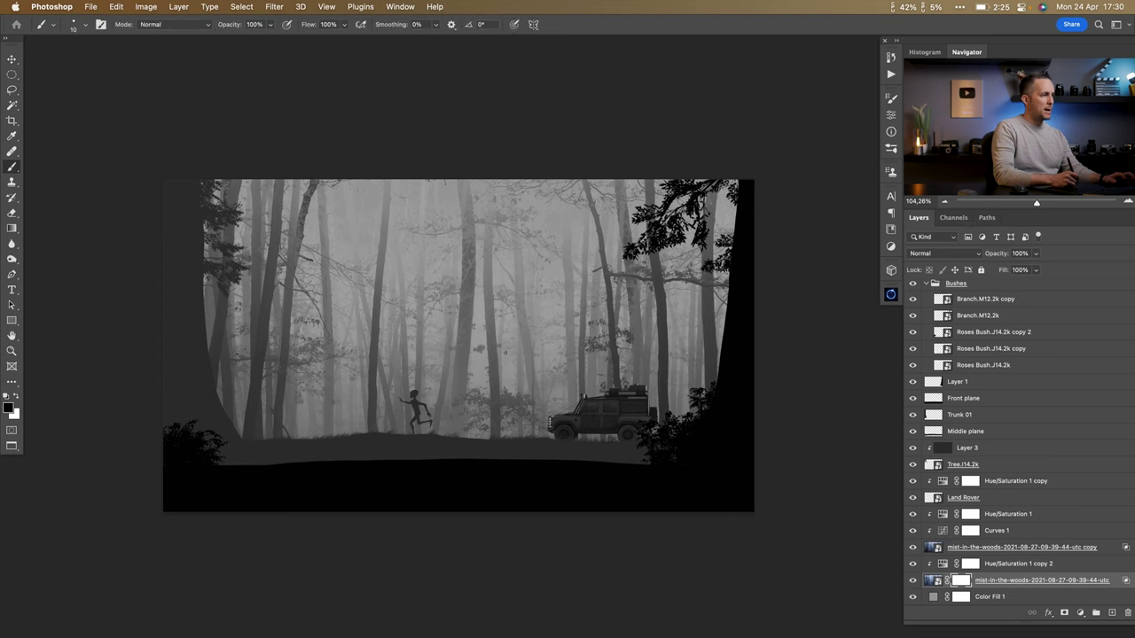
pyautogui.rightClick(625, 438)
pyautogui.click(642, 377)
pyautogui.click(623, 123)
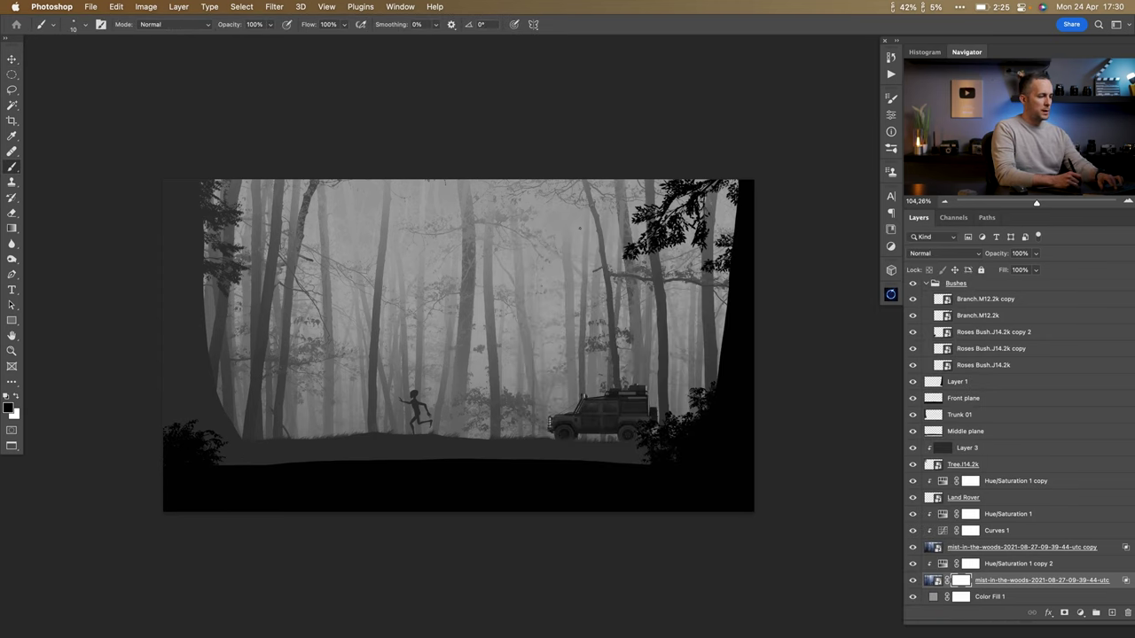
pyautogui.press(']')
pyautogui.press(']')
pyautogui.press(']')
pyautogui.press(']')
pyautogui.press(']')
pyautogui.press(']')
pyautogui.press(']')
pyautogui.press(']')
pyautogui.press(']')
pyautogui.press(']')
pyautogui.press(']')
pyautogui.press(']')
pyautogui.press(']')
pyautogui.press(']')
# Try fading the upper part of the flipped forest by painting black across its mask.
pyautogui.moveTo(507, 245)
pyautogui.mouseDown()
pyautogui.moveTo(595, 210)
pyautogui.moveTo(503, 243)
pyautogui.mouseUp()
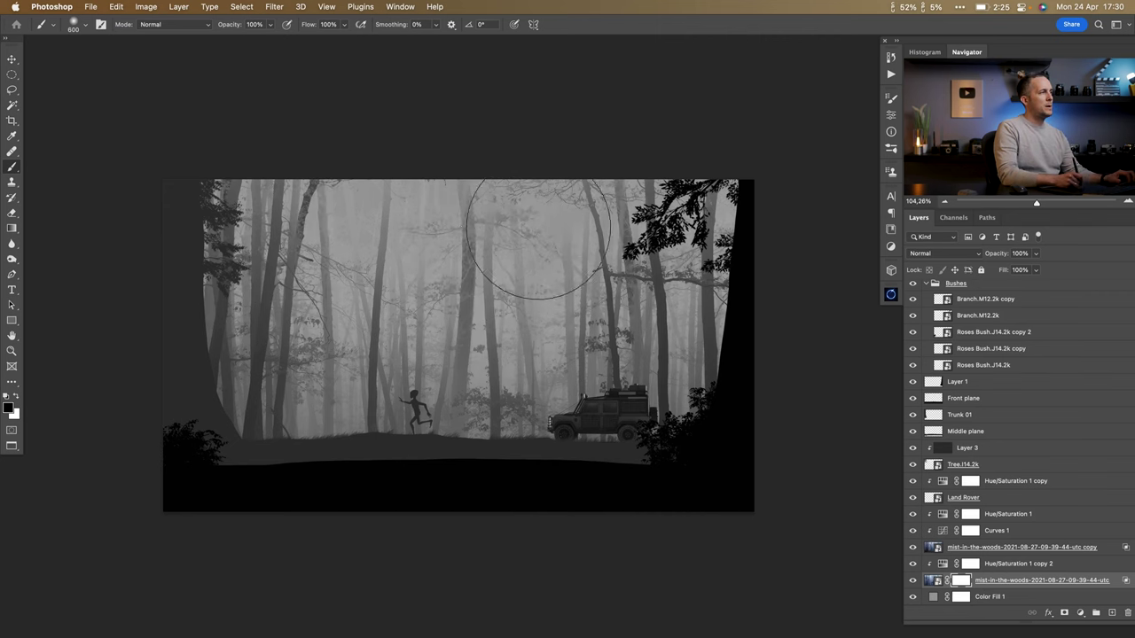
pyautogui.moveTo(602, 218)
pyautogui.mouseDown()
pyautogui.moveTo(330, 235)
pyautogui.moveTo(729, 218)
pyautogui.moveTo(247, 218)
pyautogui.mouseUp()
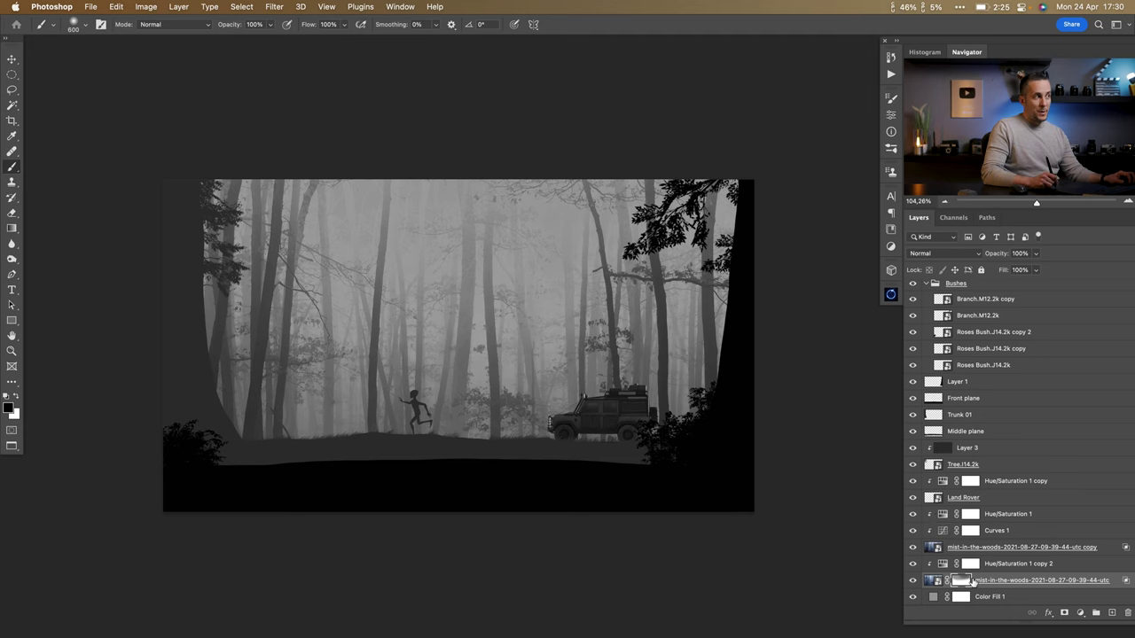
pyautogui.press('super+z')
pyautogui.moveTo(646, 421); pyautogui.dragTo(548, 364)
pyautogui.scroll(1, 547, 363)
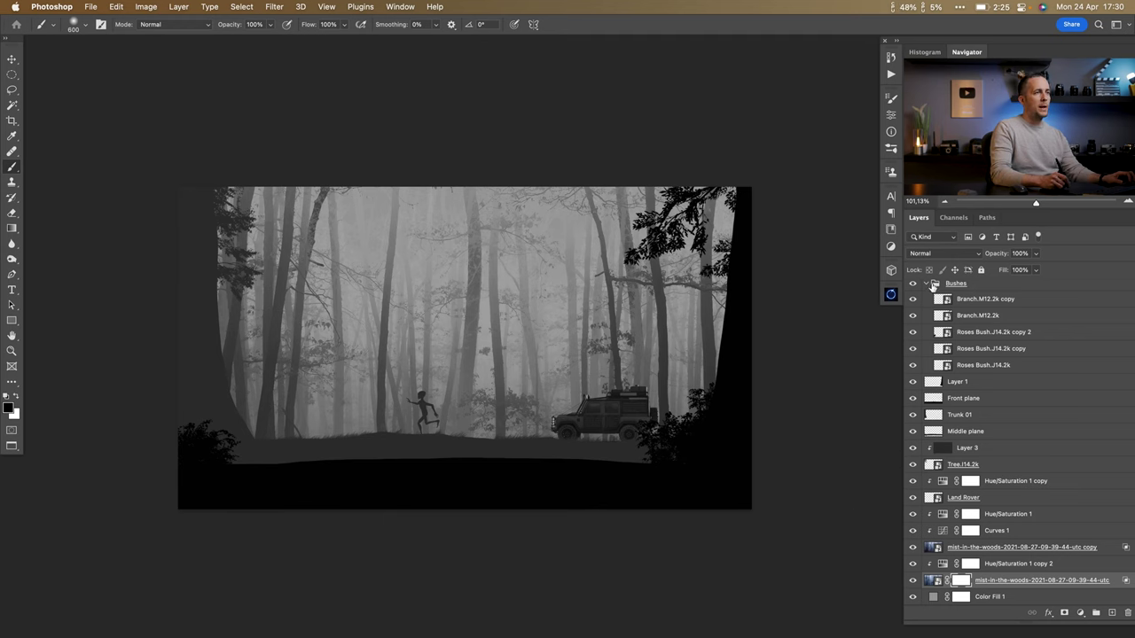
# Collapse the Bushes group, group Layer 1, Front plane and Trunk 01 together, and name the new group Front Plane.
pyautogui.click(925, 285)
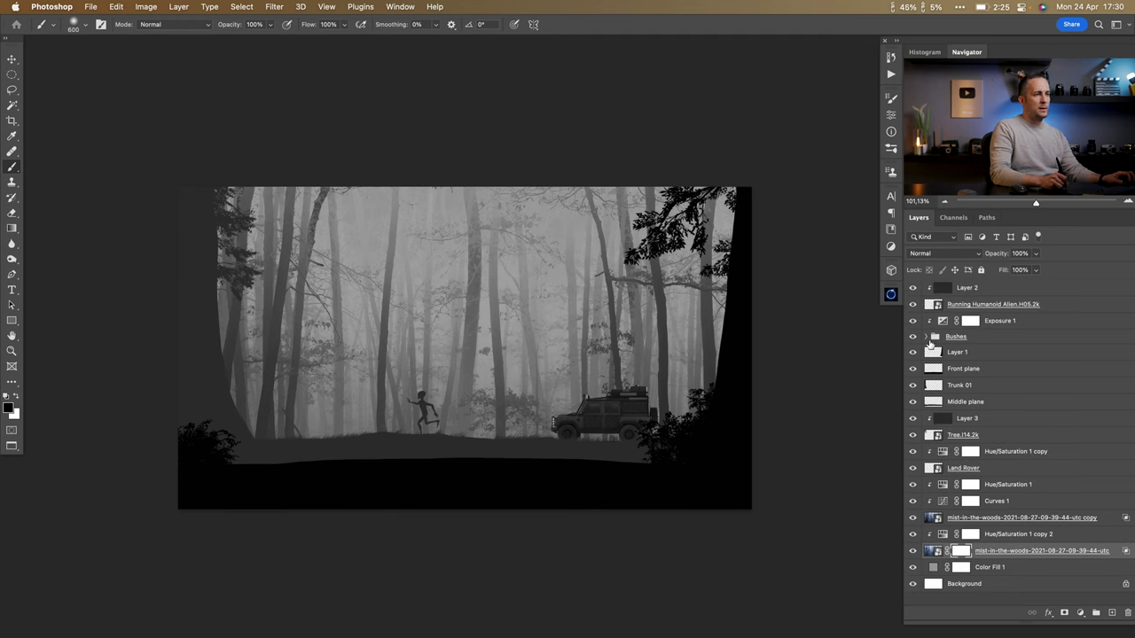
pyautogui.click(931, 353)
pyautogui.click(913, 352)
pyautogui.click(913, 352)
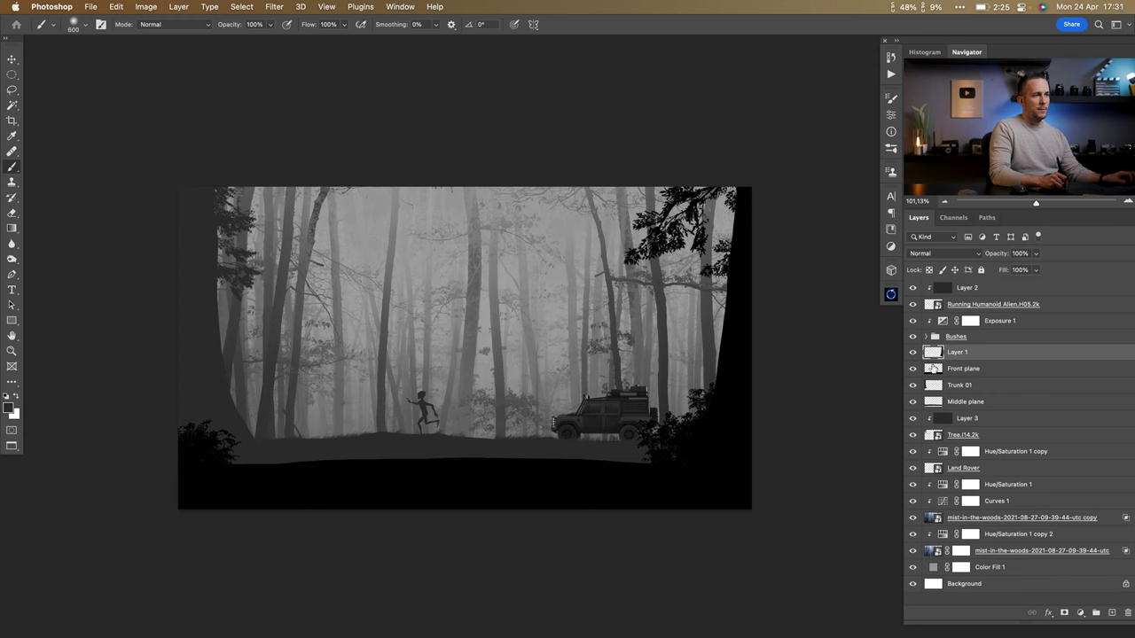
pyautogui.keyDown('shift'); pyautogui.click(934, 368); pyautogui.keyUp('shift')
pyautogui.keyDown('shift'); pyautogui.click(933, 387); pyautogui.keyUp('shift')
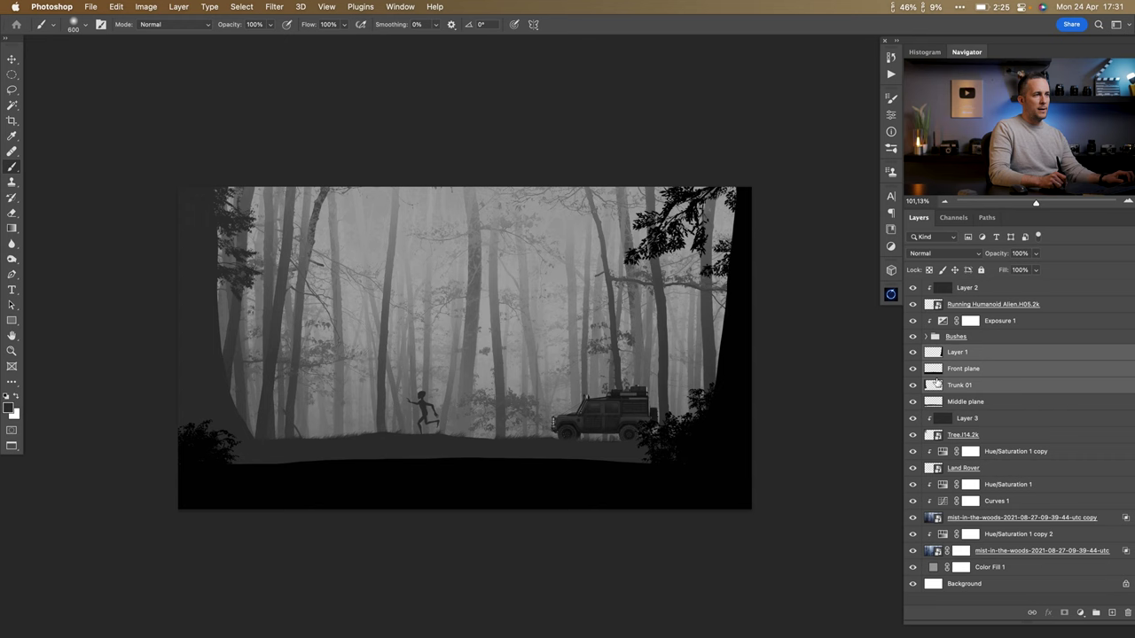
pyautogui.press('super+g')
pyautogui.doubleClick(957, 352)
pyautogui.write('Front Plane')
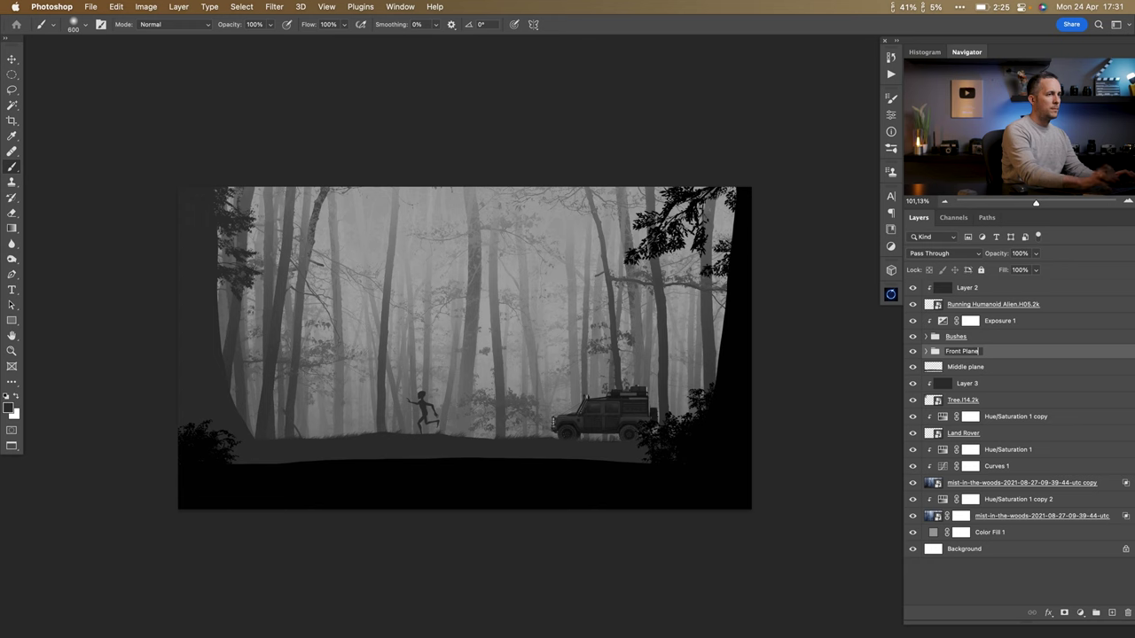
pyautogui.press('Return')
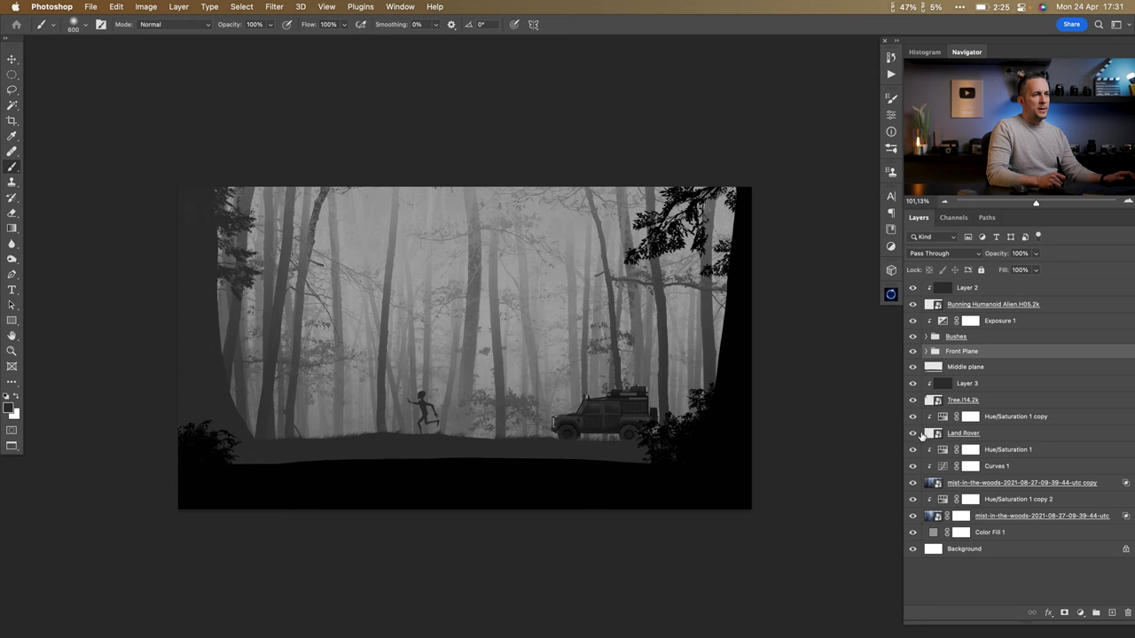
# Add a Gradient Map adjustment above Layer 2 and apply the Blue_30 preset from the Blues gradients.
pyautogui.click(945, 285)
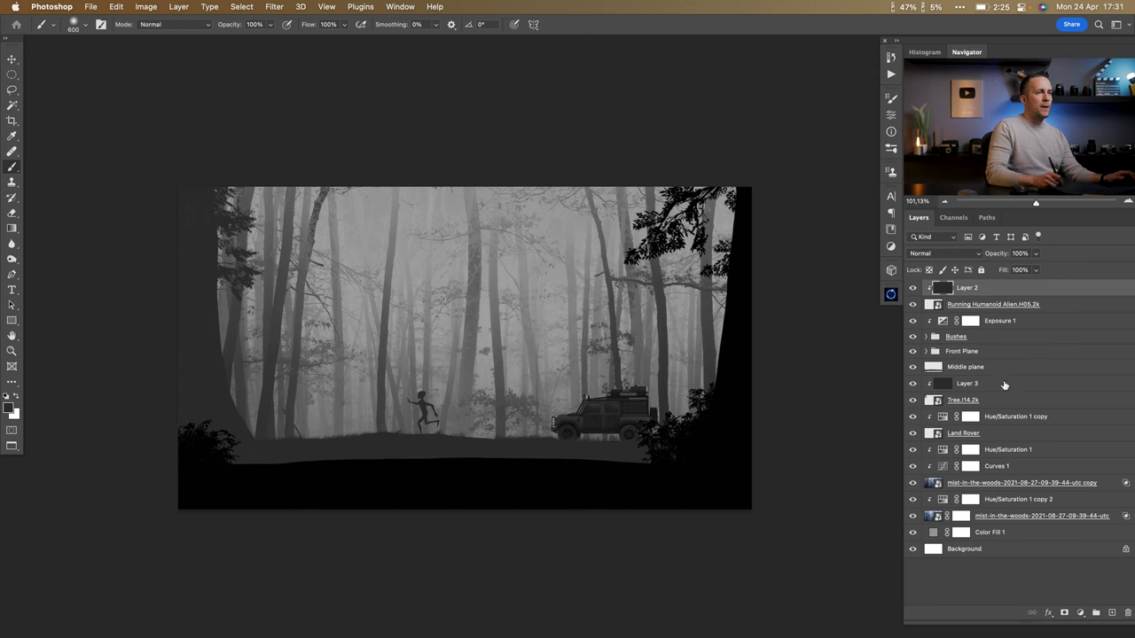
pyautogui.click(1079, 612)
pyautogui.click(1072, 599)
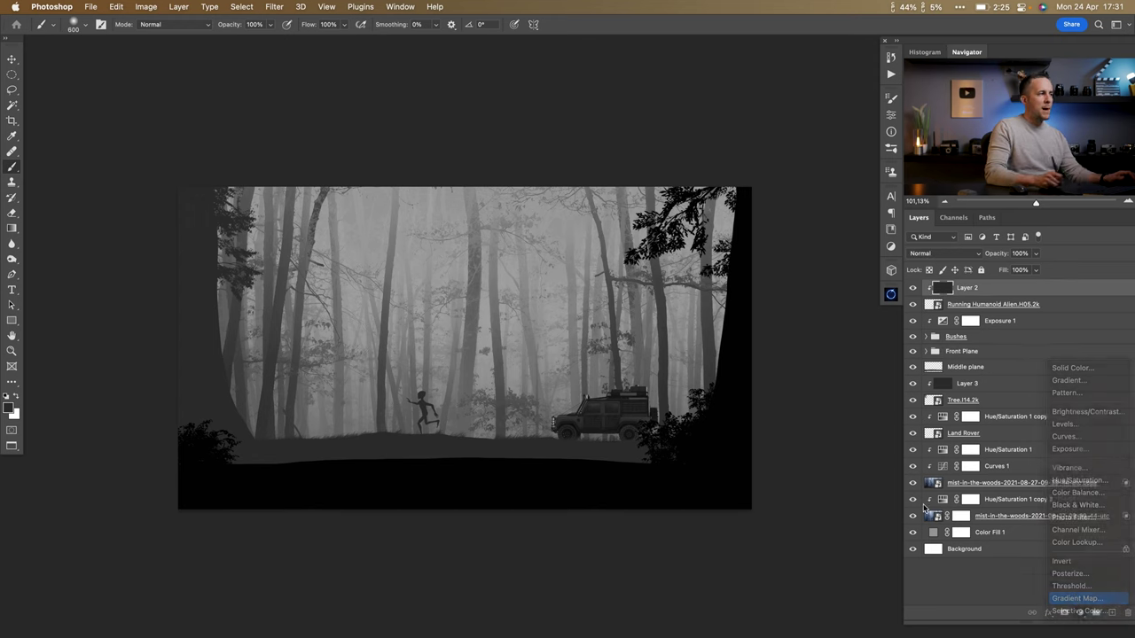
pyautogui.click(756, 137)
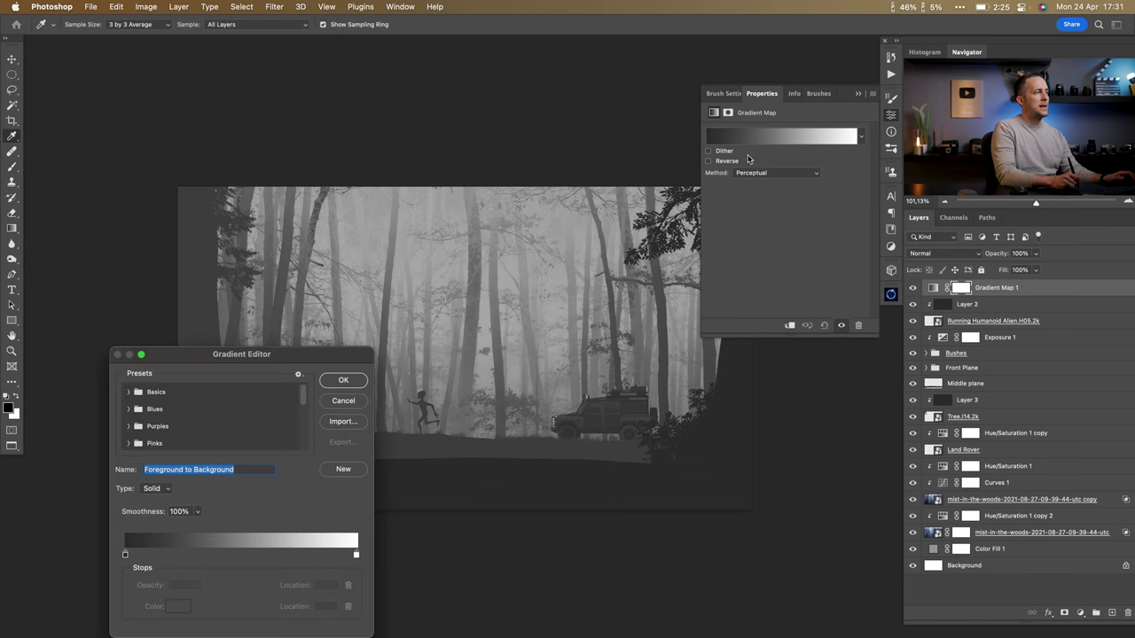
pyautogui.moveTo(337, 351); pyautogui.dragTo(866, 294)
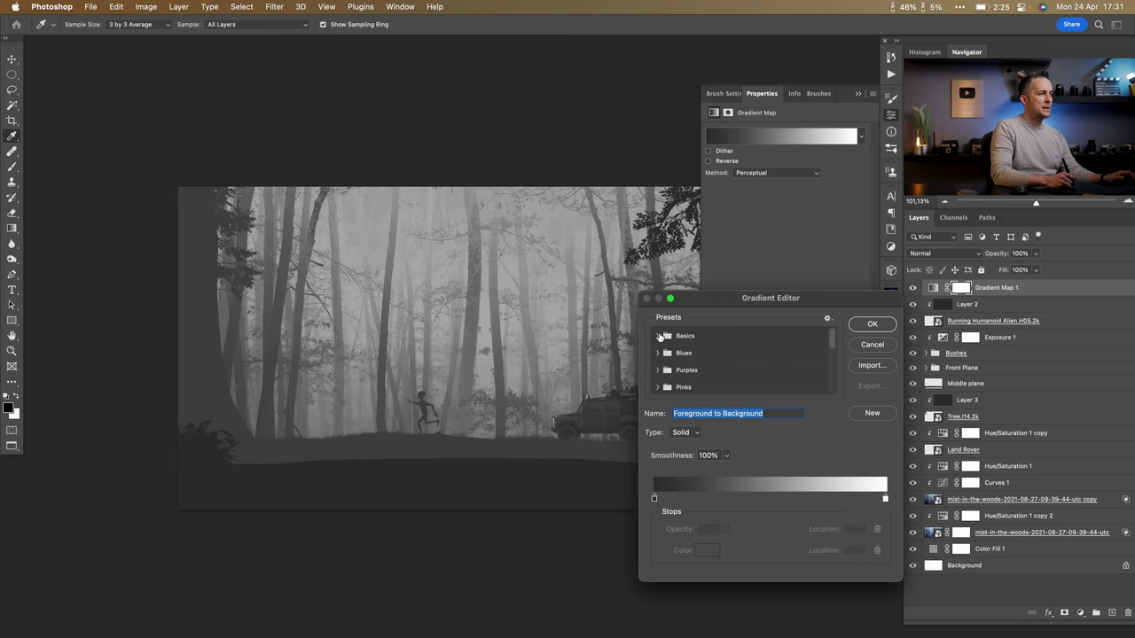
pyautogui.click(657, 353)
pyautogui.moveTo(832, 343); pyautogui.dragTo(833, 357)
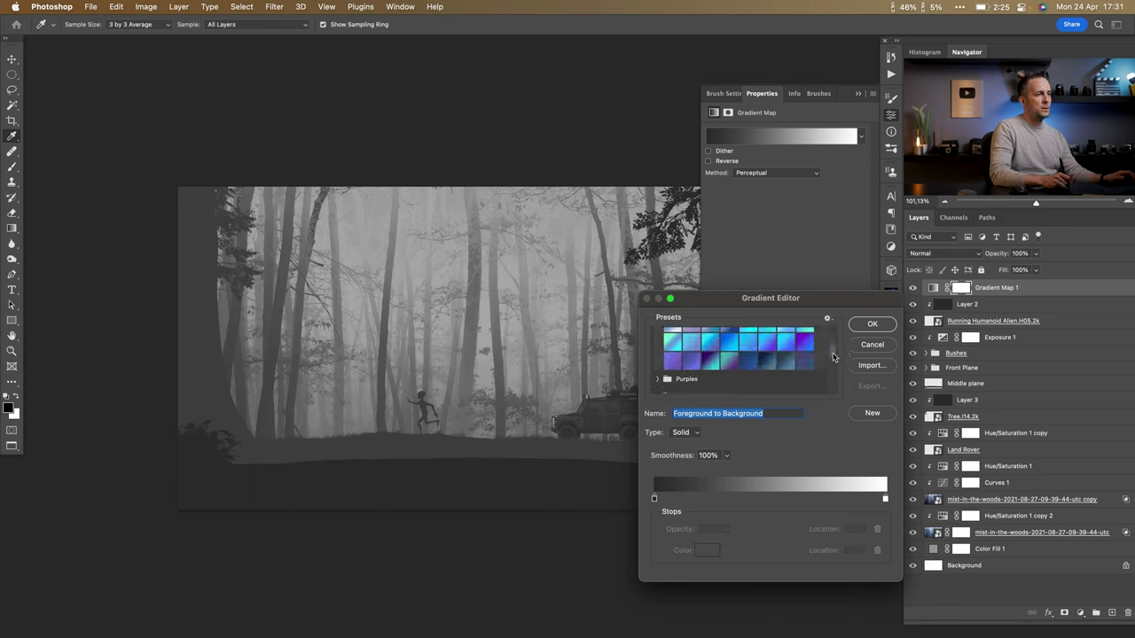
pyautogui.click(767, 363)
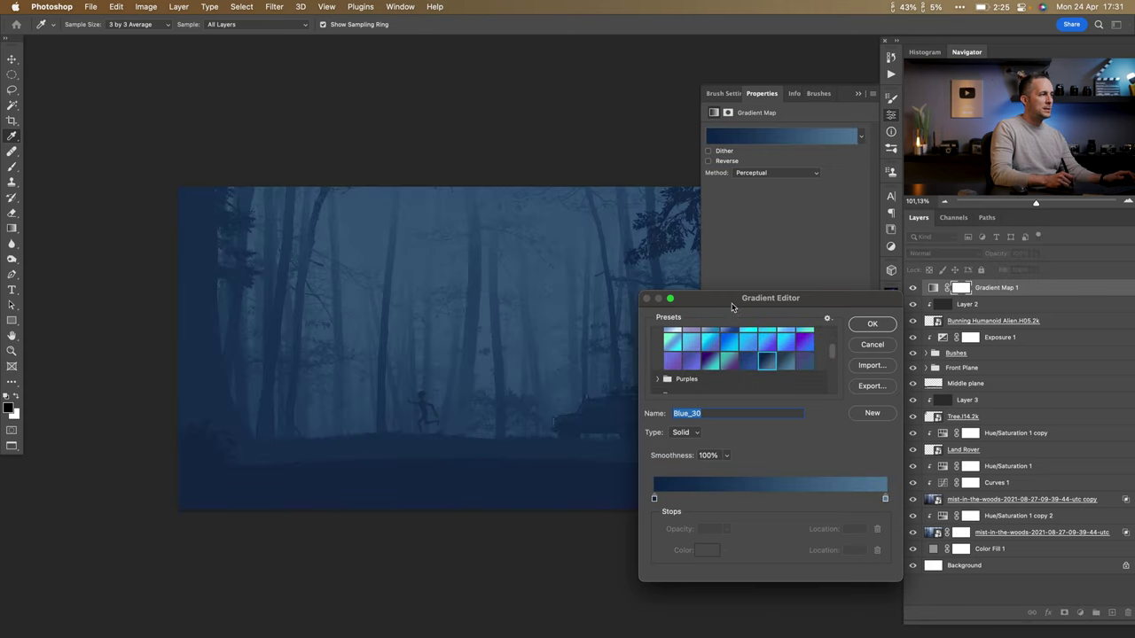
pyautogui.moveTo(732, 306); pyautogui.dragTo(832, 329)
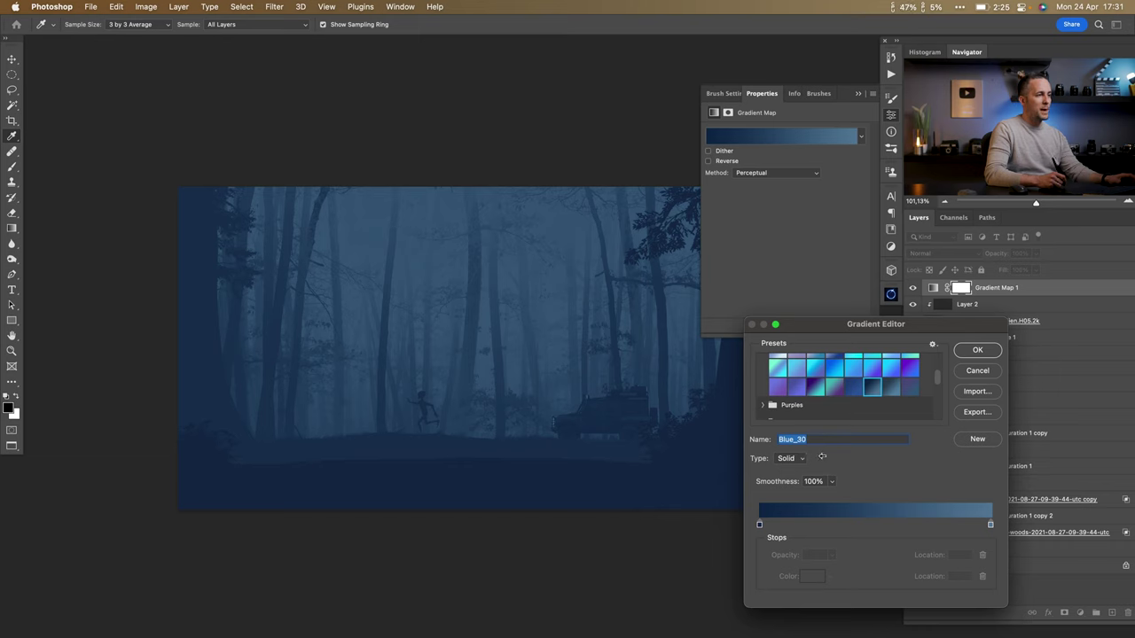
# Copy the gradient's dark blue stop to about location 25 and set the first stop's colour to black, 000000.
pyautogui.moveTo(760, 526); pyautogui.dragTo(816, 525)
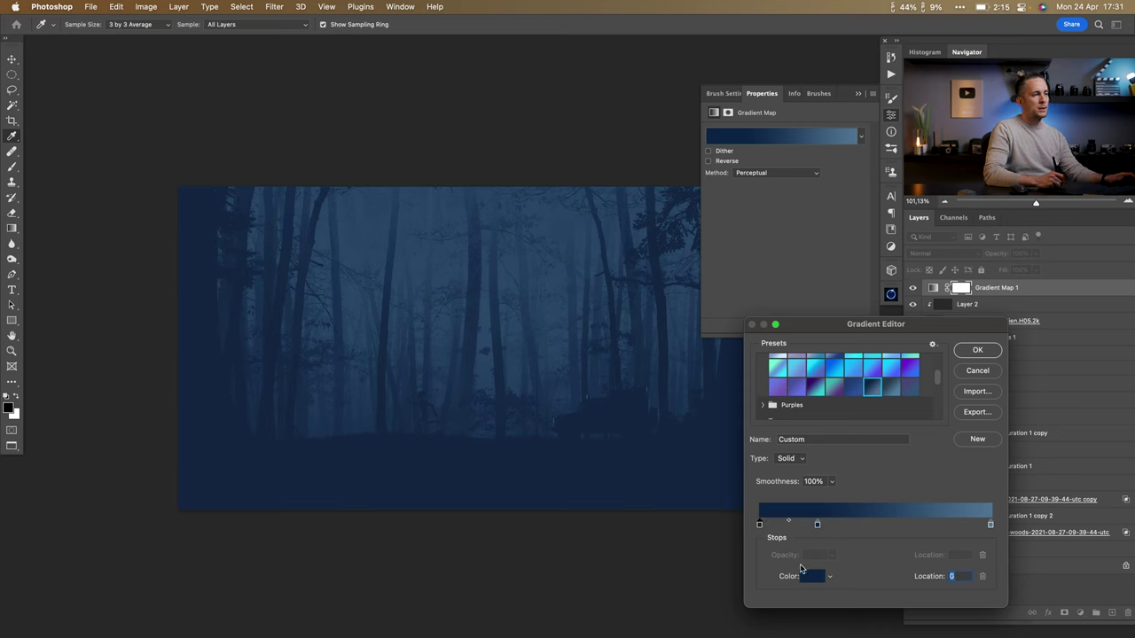
pyautogui.click(815, 577)
pyautogui.click(764, 529)
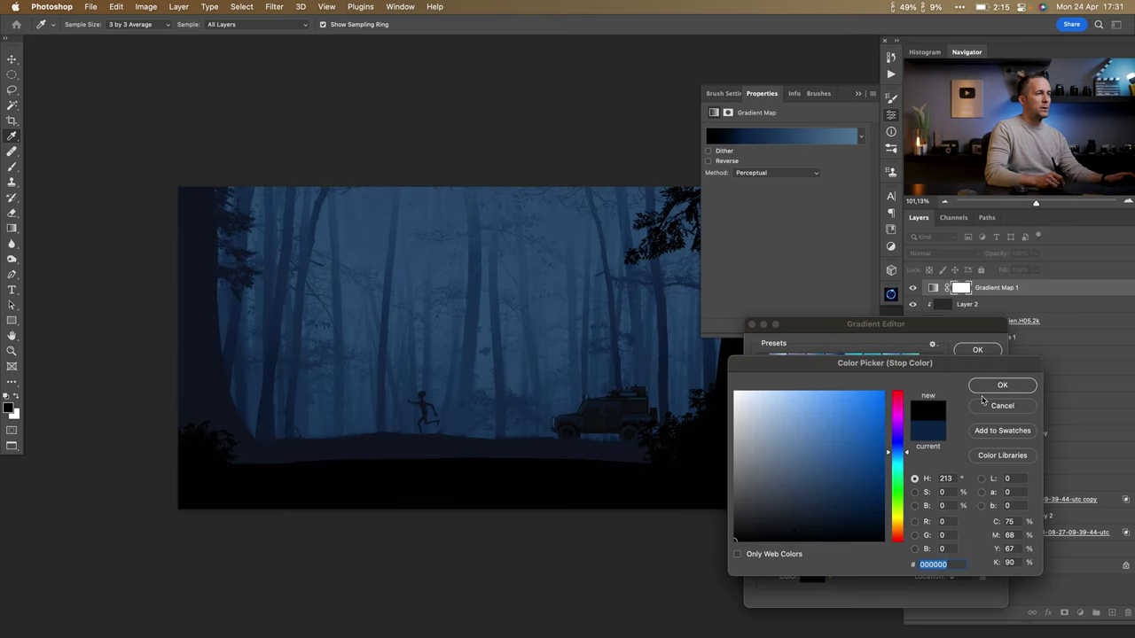
pyautogui.click(984, 392)
# Fine-tune the gradient stops, placing the dark blue stop at location 23, and accept the edited gradient map.
pyautogui.moveTo(818, 525)
pyautogui.mouseDown()
pyautogui.moveTo(875, 529)
pyautogui.moveTo(797, 528)
pyautogui.moveTo(815, 528)
pyautogui.mouseUp()
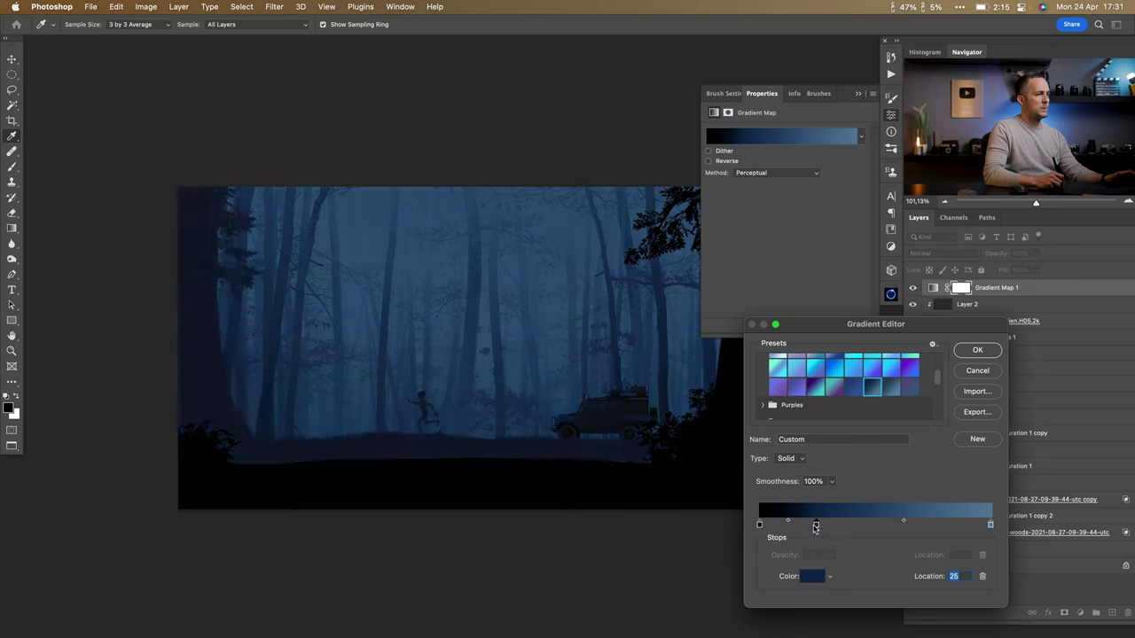
pyautogui.moveTo(986, 527)
pyautogui.mouseDown()
pyautogui.moveTo(903, 528)
pyautogui.moveTo(984, 530)
pyautogui.mouseUp()
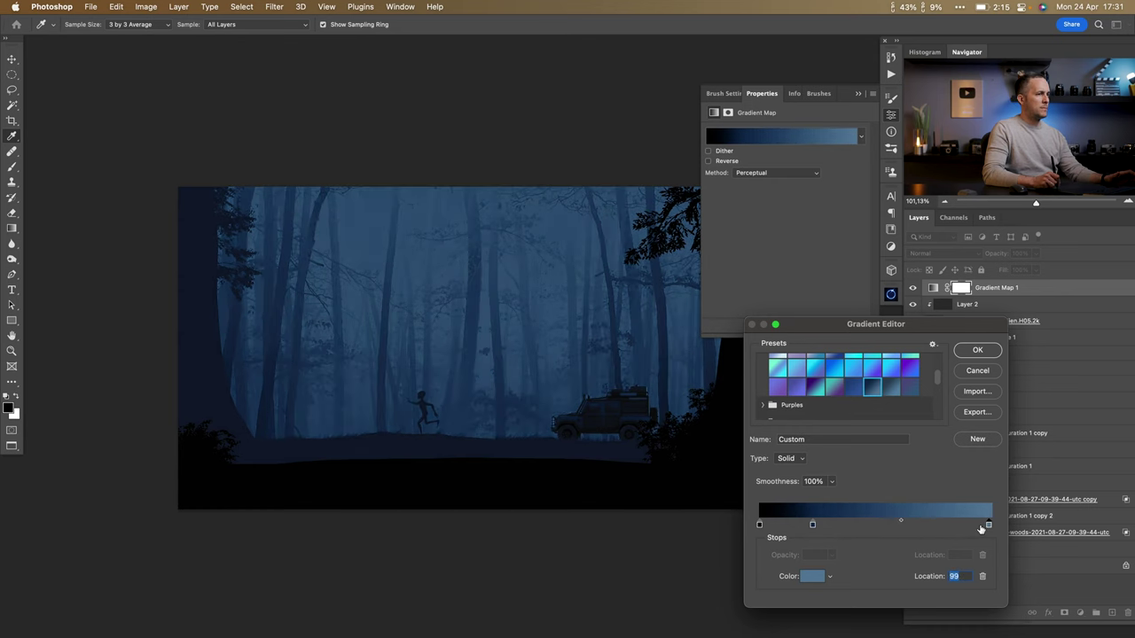
pyautogui.moveTo(812, 525); pyautogui.dragTo(822, 526)
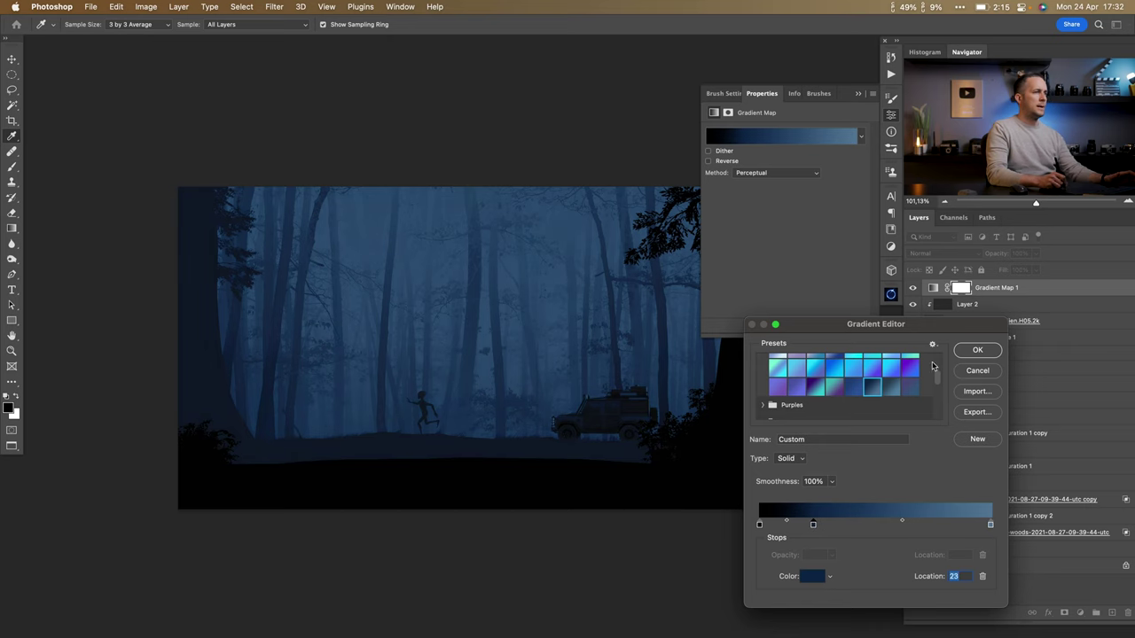
pyautogui.press('Return')
pyautogui.press('b')
pyautogui.click(857, 93)
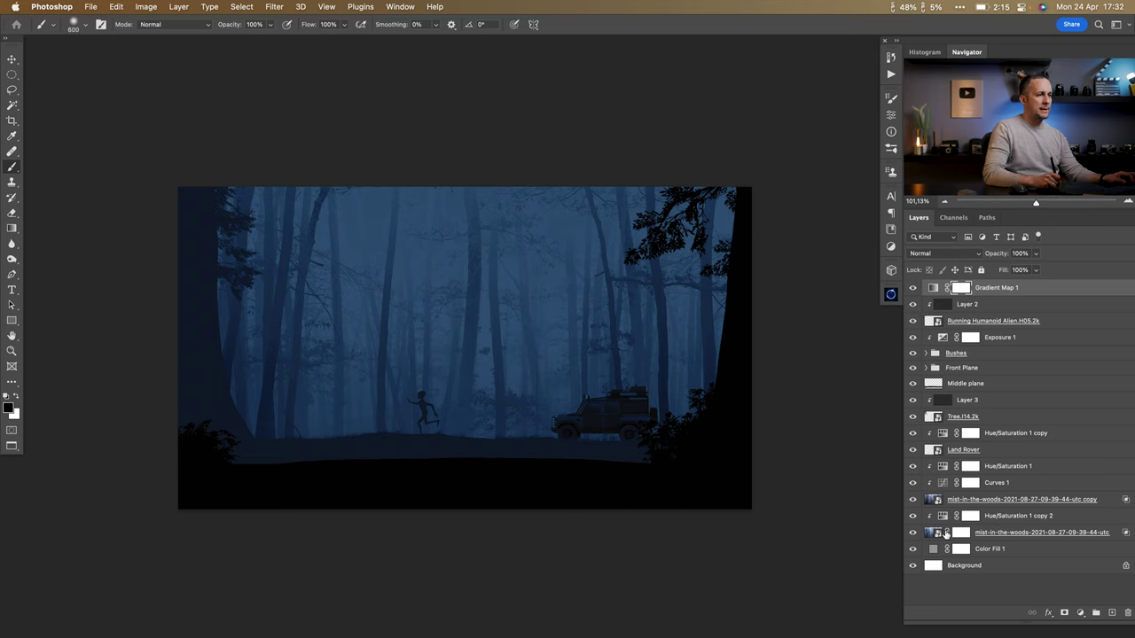
# Hide Hue/Saturation 1 and Hue/Saturation 1 copy 2, and compare the image with Curves 1 off and on.
pyautogui.click(913, 483)
pyautogui.click(913, 483)
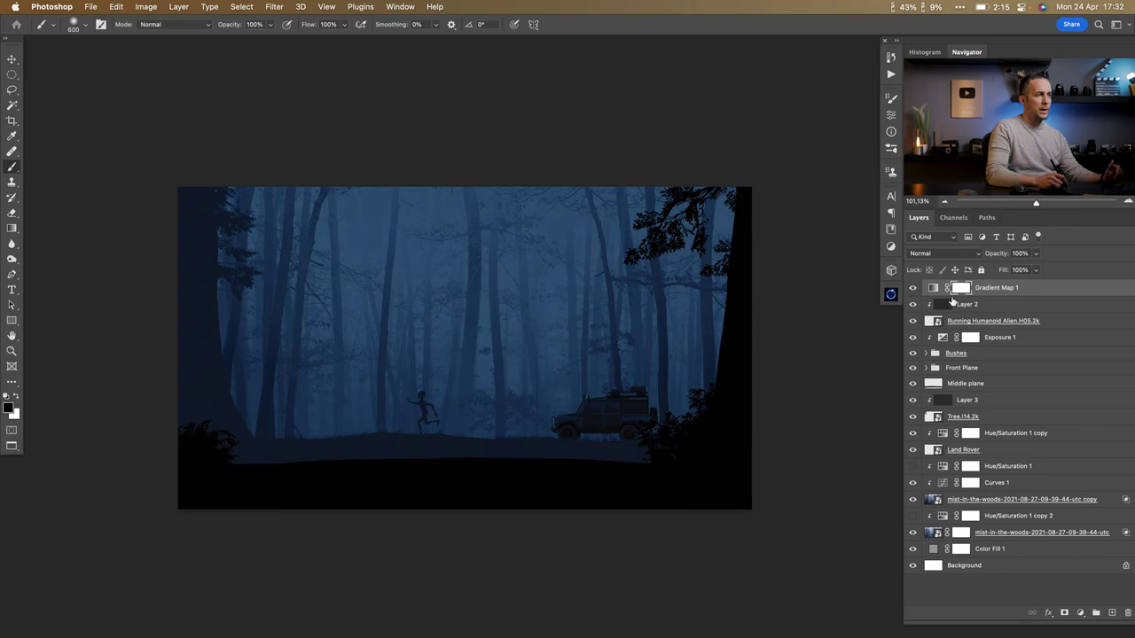
pyautogui.click(913, 482)
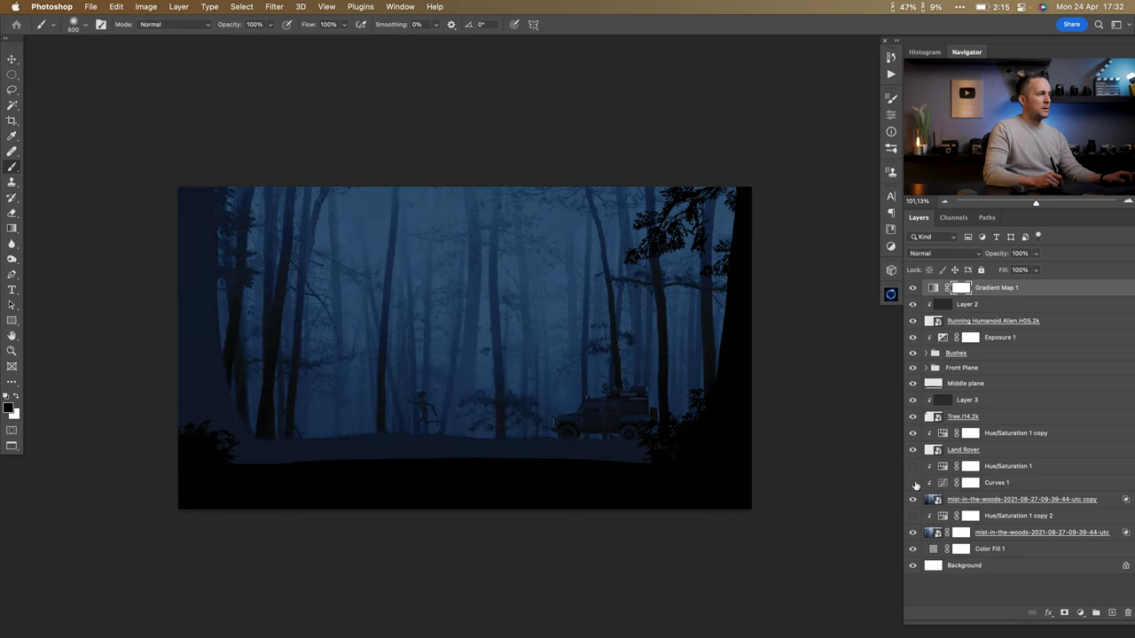
pyautogui.click(913, 482)
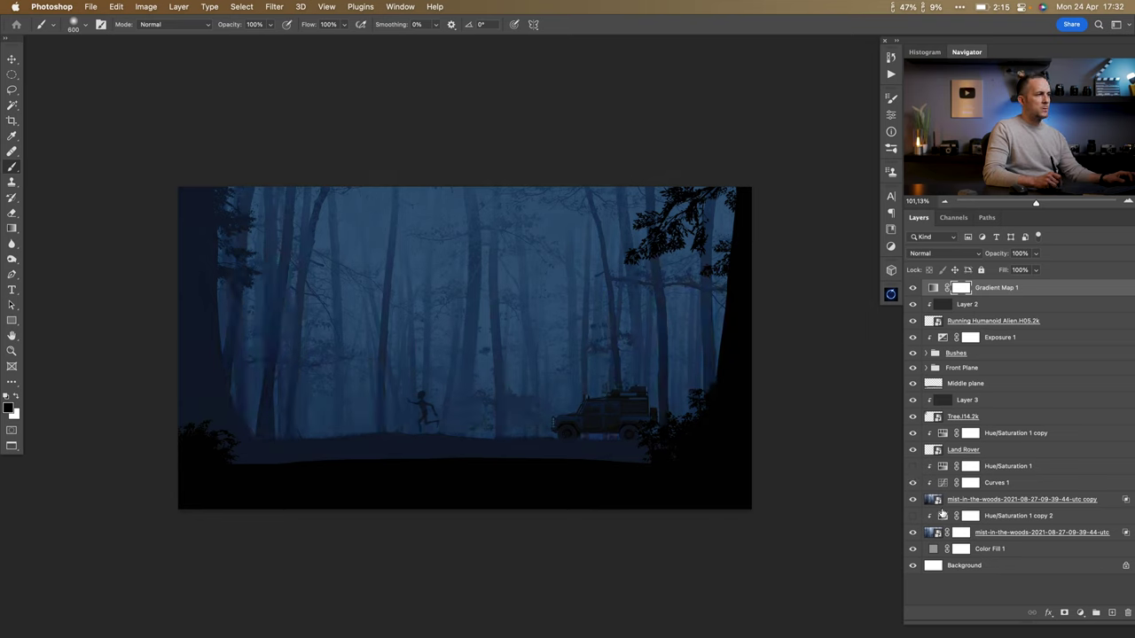
# Duplicate Curves 1 onto the lower misty forest layer and raise the copy's black point to fade the trees.
pyautogui.moveTo(941, 488); pyautogui.dragTo(933, 526)
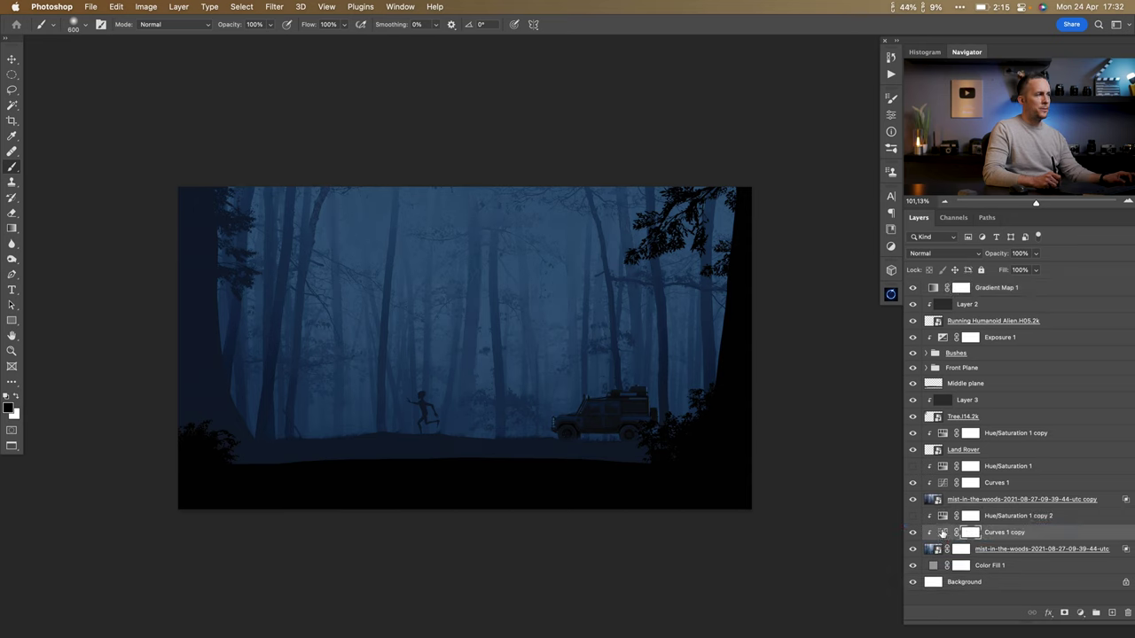
pyautogui.doubleClick(942, 531)
pyautogui.moveTo(735, 271)
pyautogui.mouseDown()
pyautogui.moveTo(726, 235)
pyautogui.moveTo(726, 298)
pyautogui.moveTo(729, 258)
pyautogui.mouseUp()
pyautogui.click(858, 94)
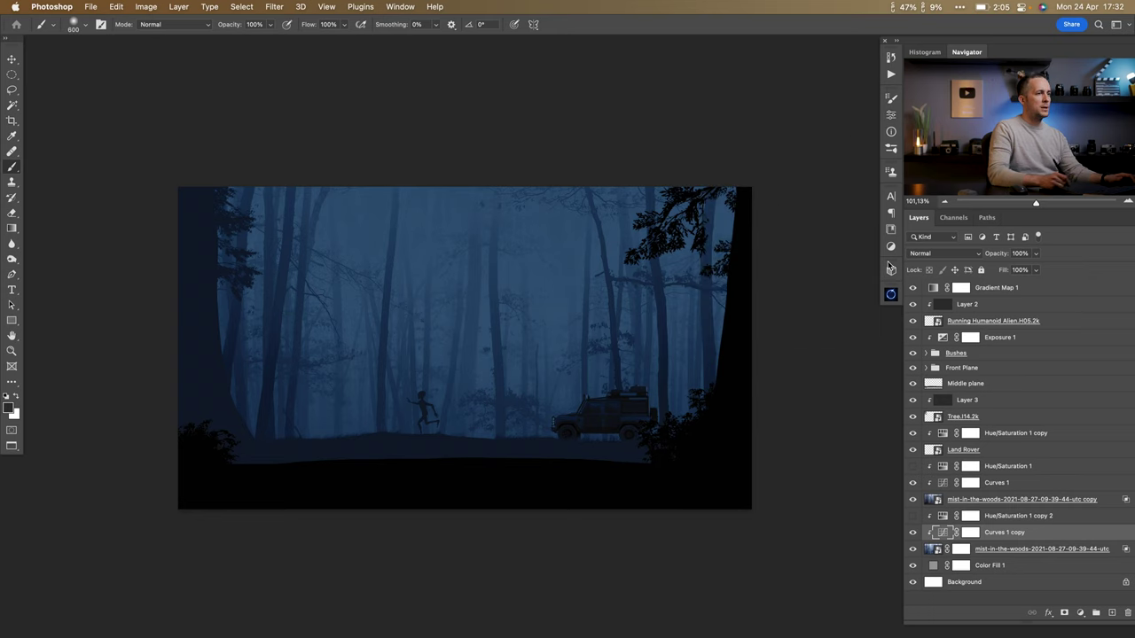
# Set the black point output of Curves 1 above the upper misty forest layer to 38.
pyautogui.click(942, 480)
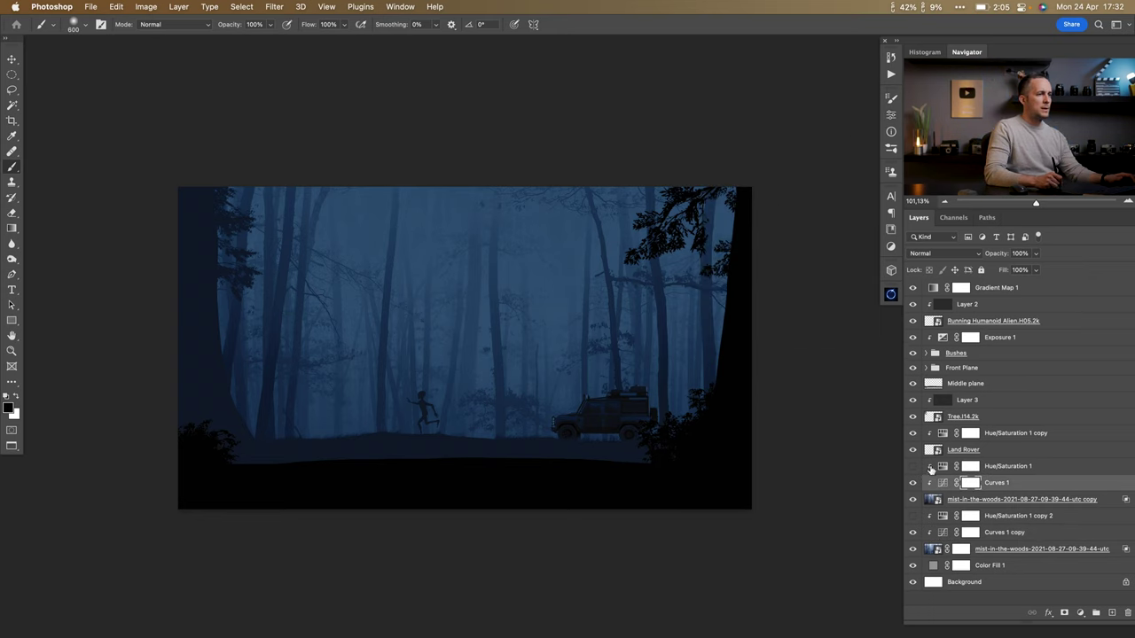
pyautogui.doubleClick(942, 482)
pyautogui.moveTo(733, 270); pyautogui.dragTo(734, 264)
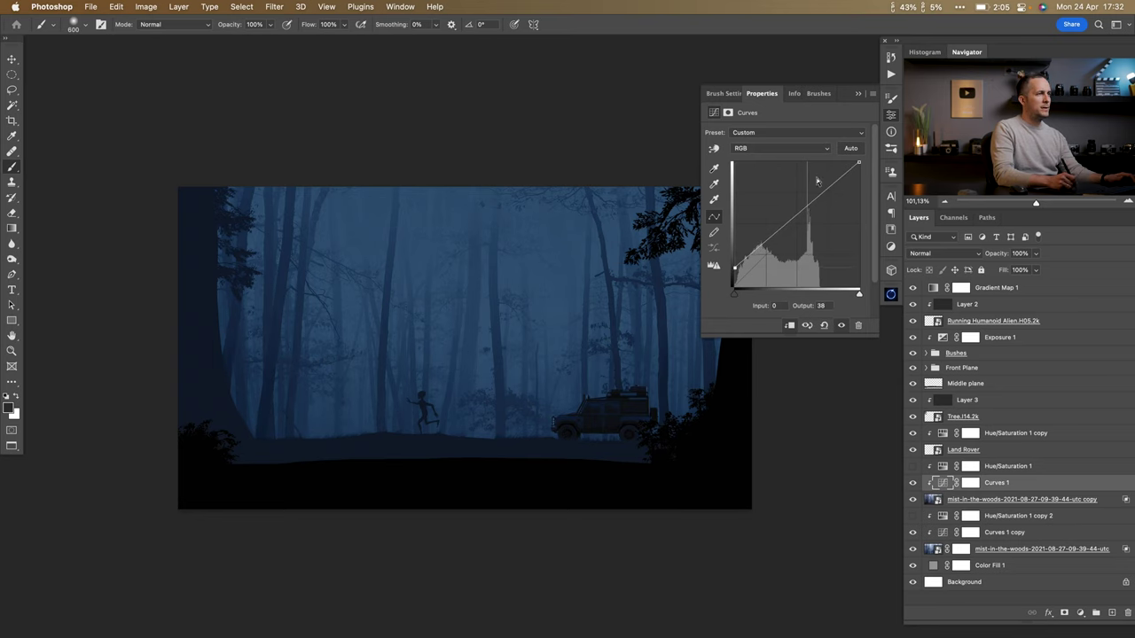
pyautogui.click(858, 95)
# Enlarge the Land Rover and its Hue/Saturation 1 copy adjustment together to about 110% from the rear wheel.
pyautogui.moveTo(573, 391); pyautogui.dragTo(638, 328)
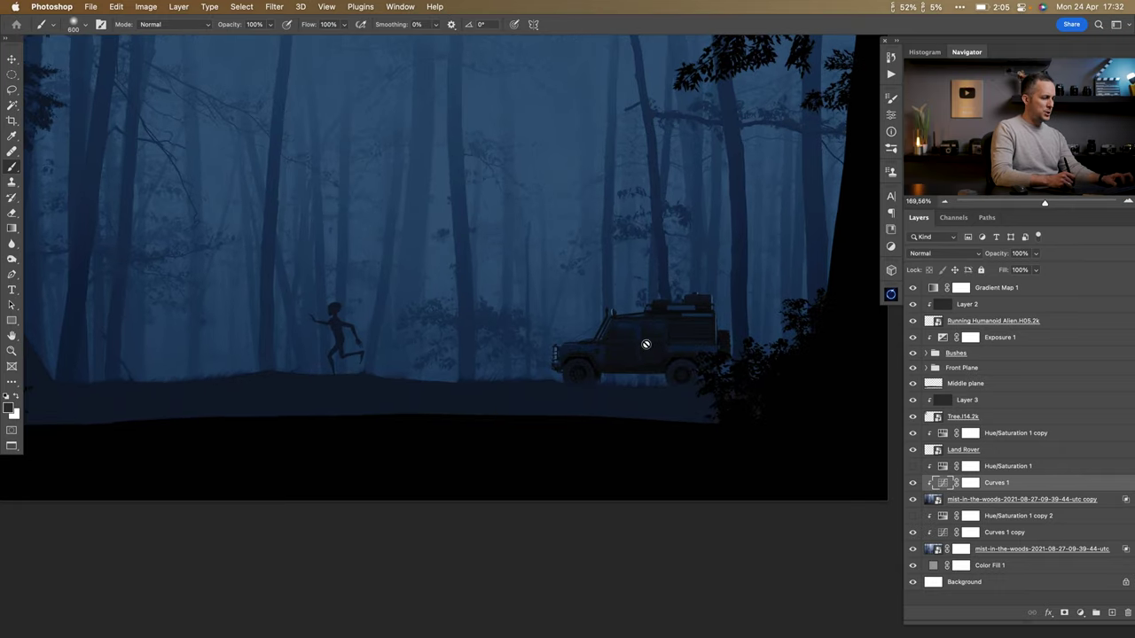
pyautogui.press('v')
pyautogui.click(649, 355)
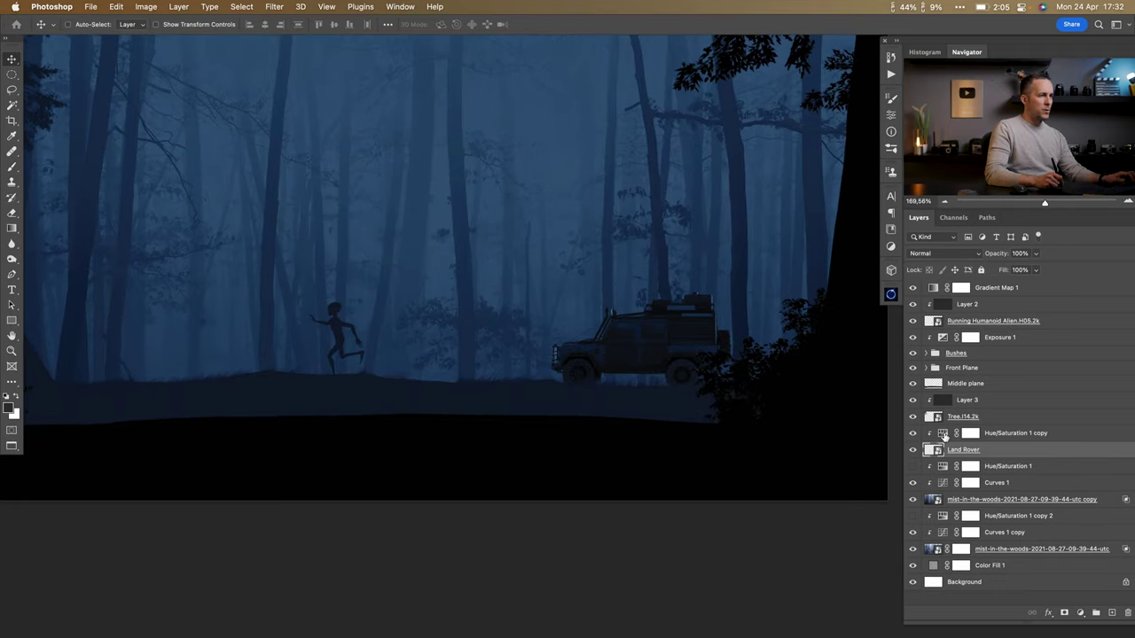
pyautogui.keyDown('shift'); pyautogui.click(944, 434); pyautogui.keyUp('shift')
pyautogui.press('super+t')
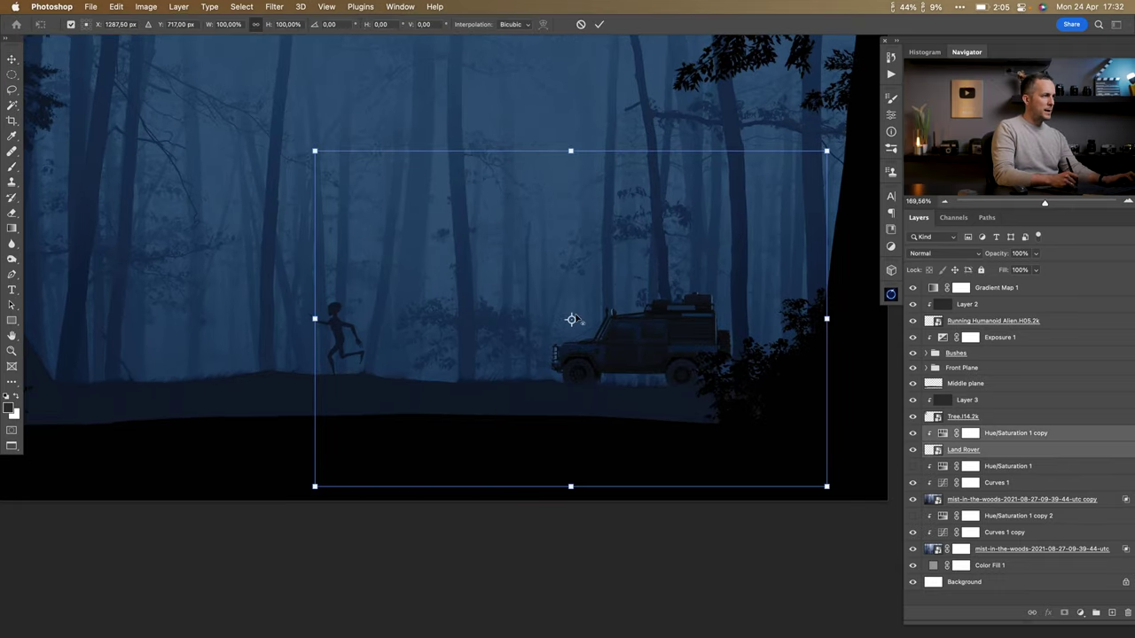
pyautogui.keyDown('alt'); pyautogui.click(686, 375); pyautogui.keyUp('alt')
pyautogui.moveTo(314, 151); pyautogui.dragTo(281, 118)
pyautogui.moveTo(646, 338); pyautogui.dragTo(646, 335)
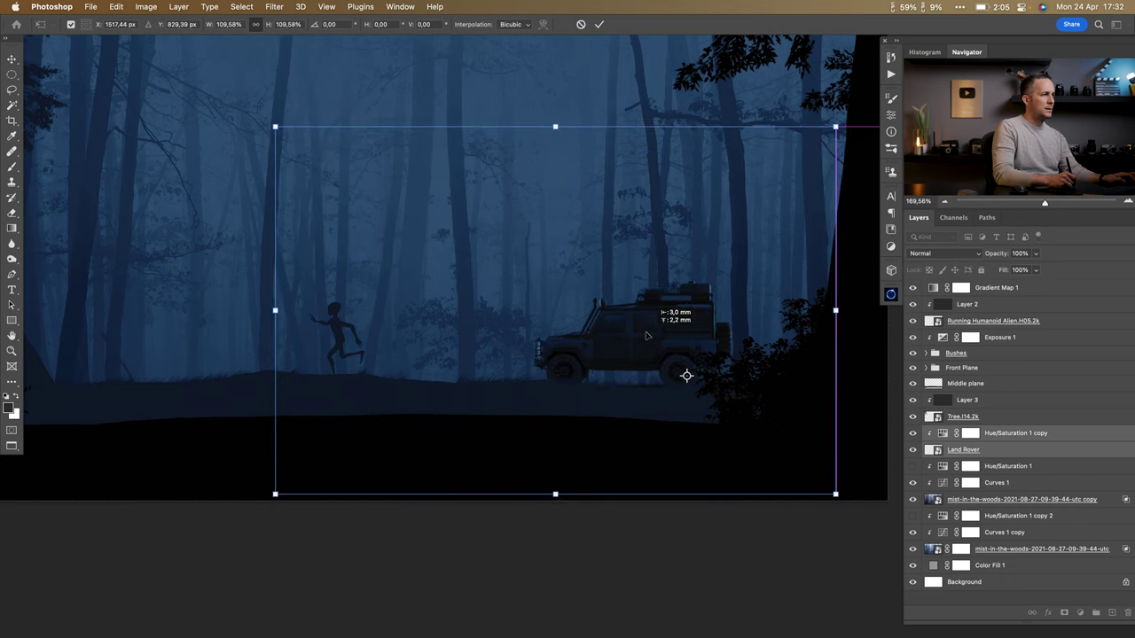
# Nudge the Land Rover down onto the ground, enlarge it slightly more, and apply the transform.
pyautogui.press('Down')
pyautogui.press('Down')
pyautogui.press('Down')
pyautogui.press('Down')
pyautogui.press('Down')
pyautogui.press('Down')
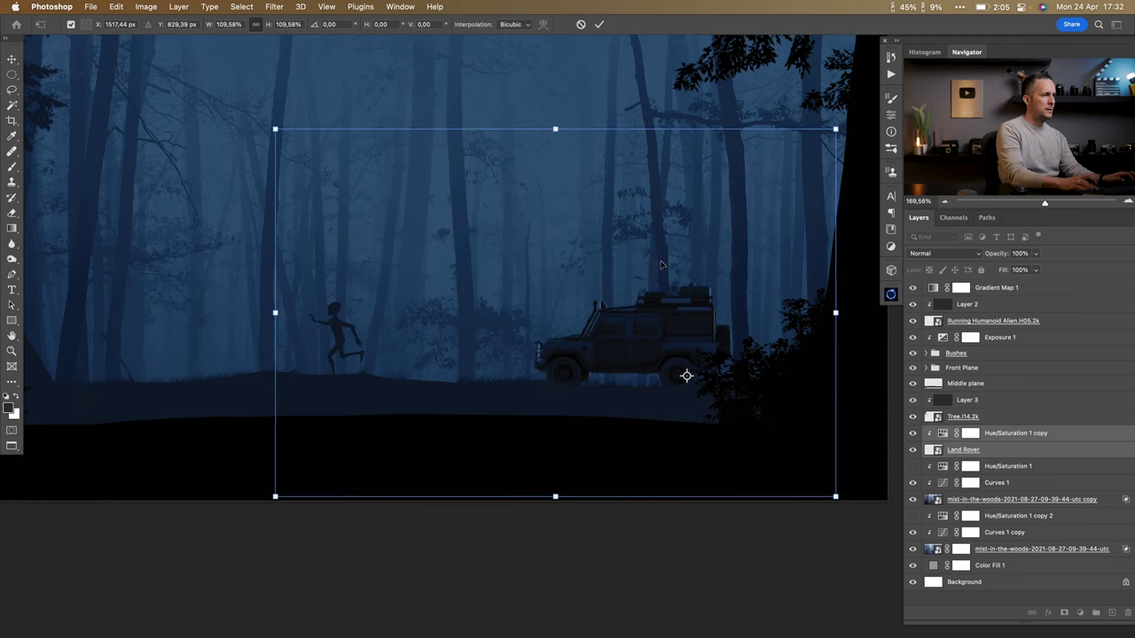
pyautogui.moveTo(275, 129); pyautogui.dragTo(267, 124)
pyautogui.press('Return')
pyautogui.moveTo(669, 346); pyautogui.dragTo(631, 351)
pyautogui.moveTo(631, 352); pyautogui.dragTo(650, 369)
# Add a new layer above Gradient Map 1 and name it Car Lights.
pyautogui.click(936, 291)
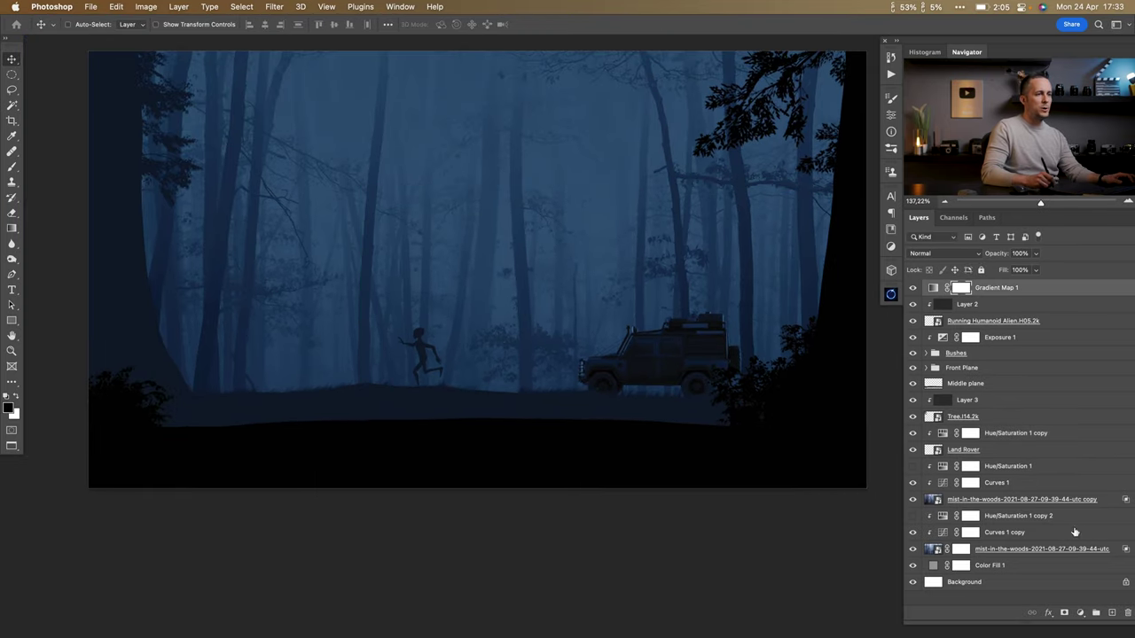
pyautogui.click(1112, 613)
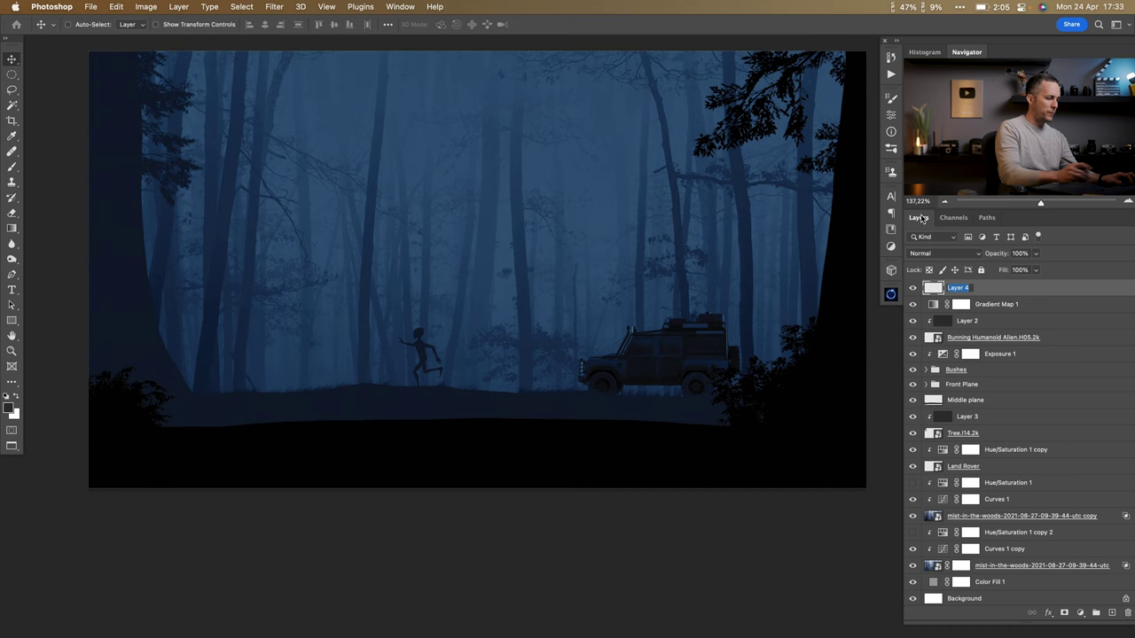
pyautogui.write('Car Ligh')
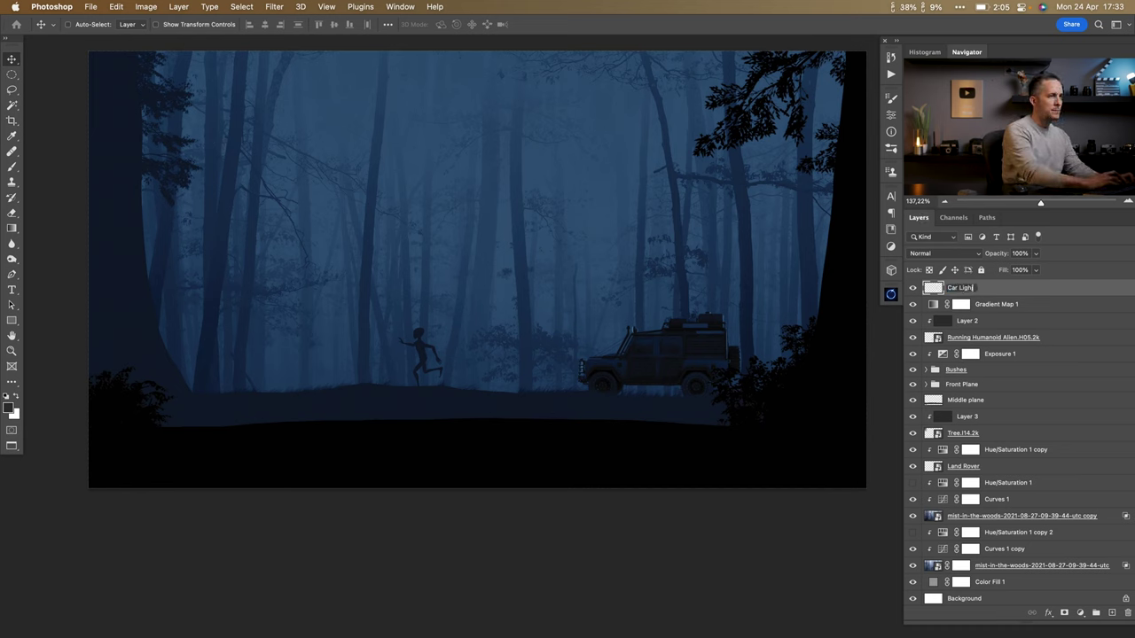
pyautogui.write('ts')
pyautogui.press('Return')
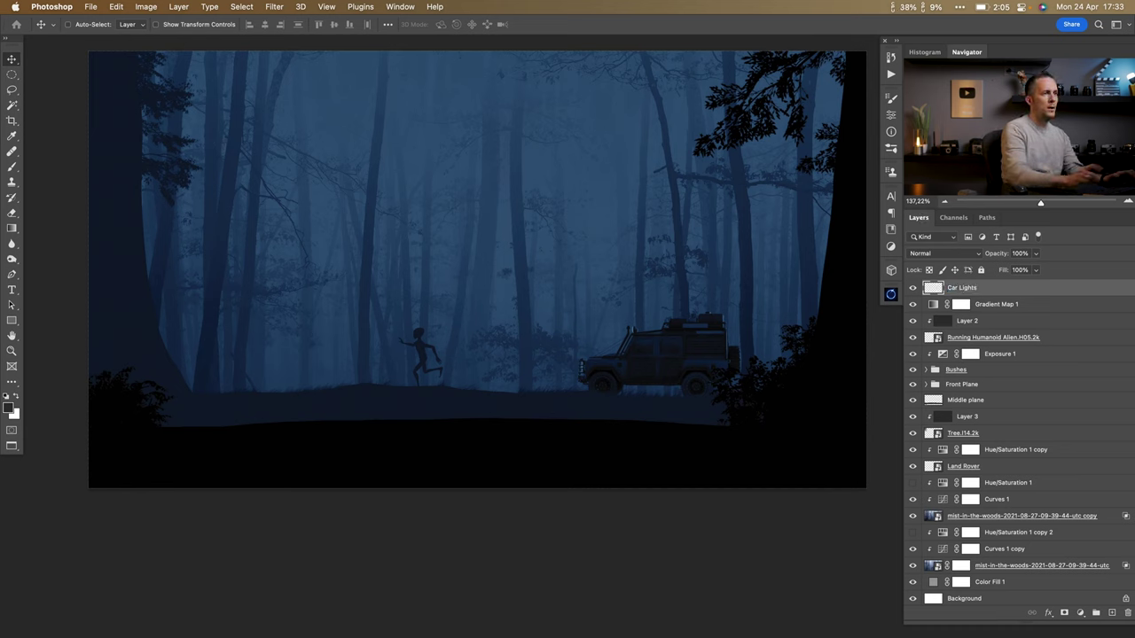
# Choose the Brush tool and set the foreground colour to warm yellow, ffd237.
pyautogui.press('b')
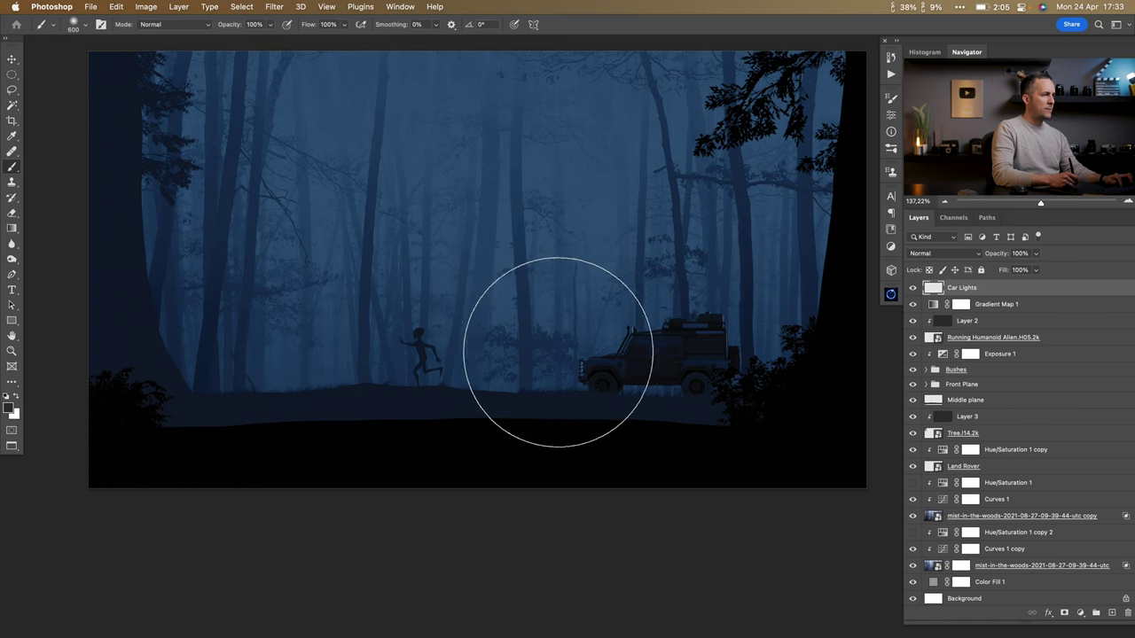
pyautogui.click(9, 407)
pyautogui.moveTo(894, 514); pyautogui.dragTo(893, 522)
pyautogui.moveTo(883, 393); pyautogui.dragTo(850, 387)
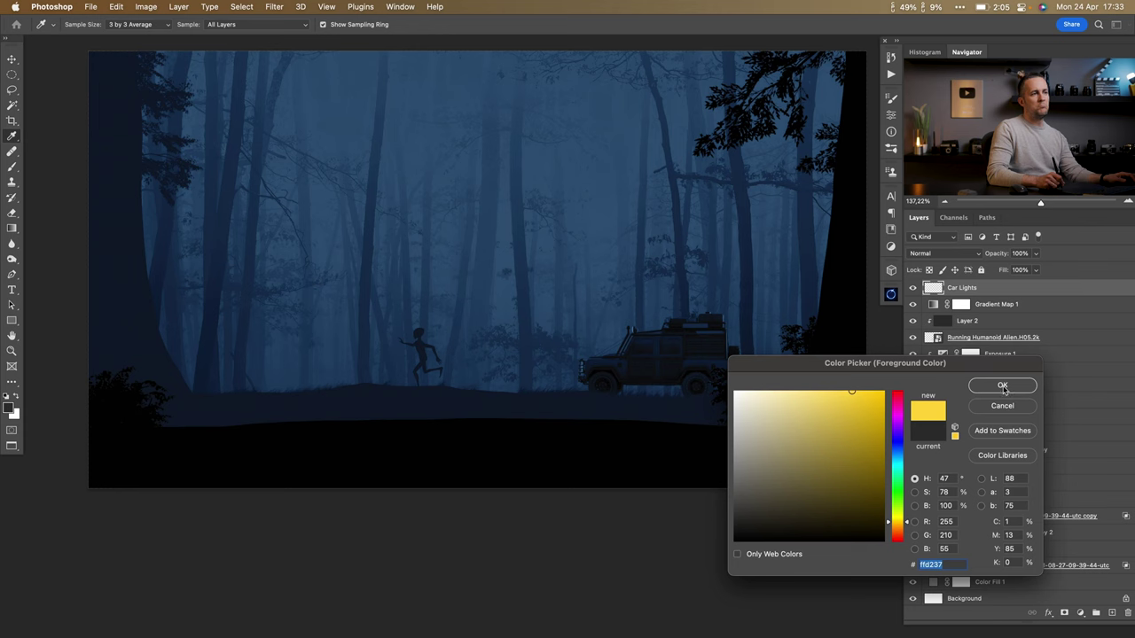
pyautogui.click(1002, 387)
# Try a yellow stroke in front of the car, undo it, and reduce the brush size to 30.
pyautogui.press('[')
pyautogui.press('[')
pyautogui.press('[')
pyautogui.press('[')
pyautogui.press('[')
pyautogui.moveTo(574, 364); pyautogui.dragTo(434, 363)
pyautogui.press('super+z')
pyautogui.press('[')
pyautogui.press('[')
pyautogui.press('[')
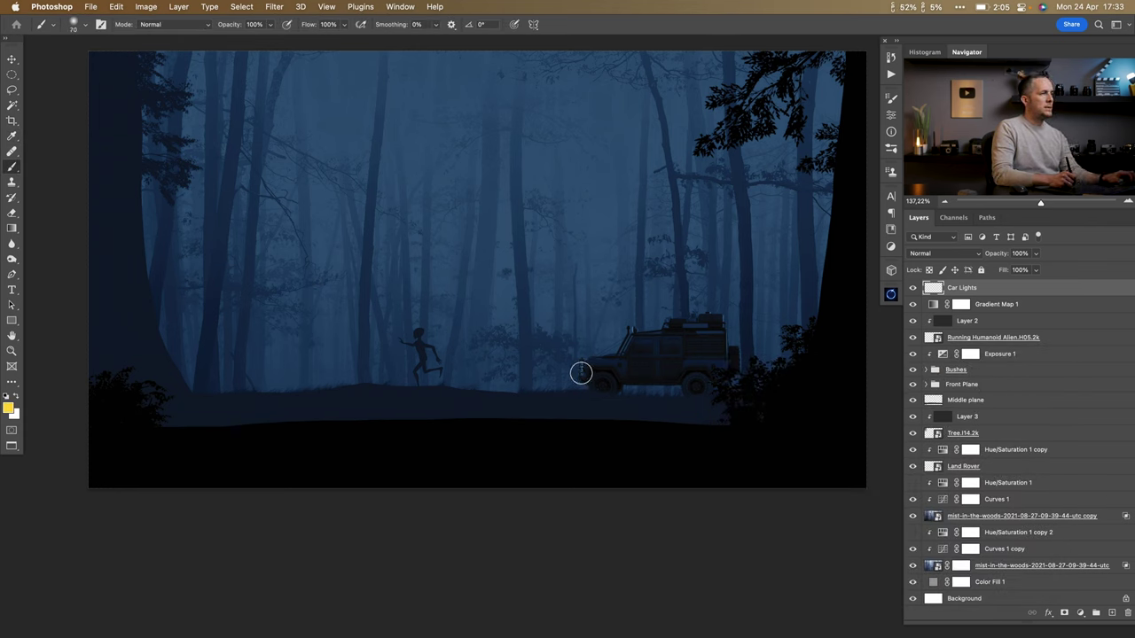
pyautogui.press('[')
pyautogui.press('[')
# Adjust the foreground colour to a darker mustard yellow for the headlight beam.
pyautogui.click(8, 409)
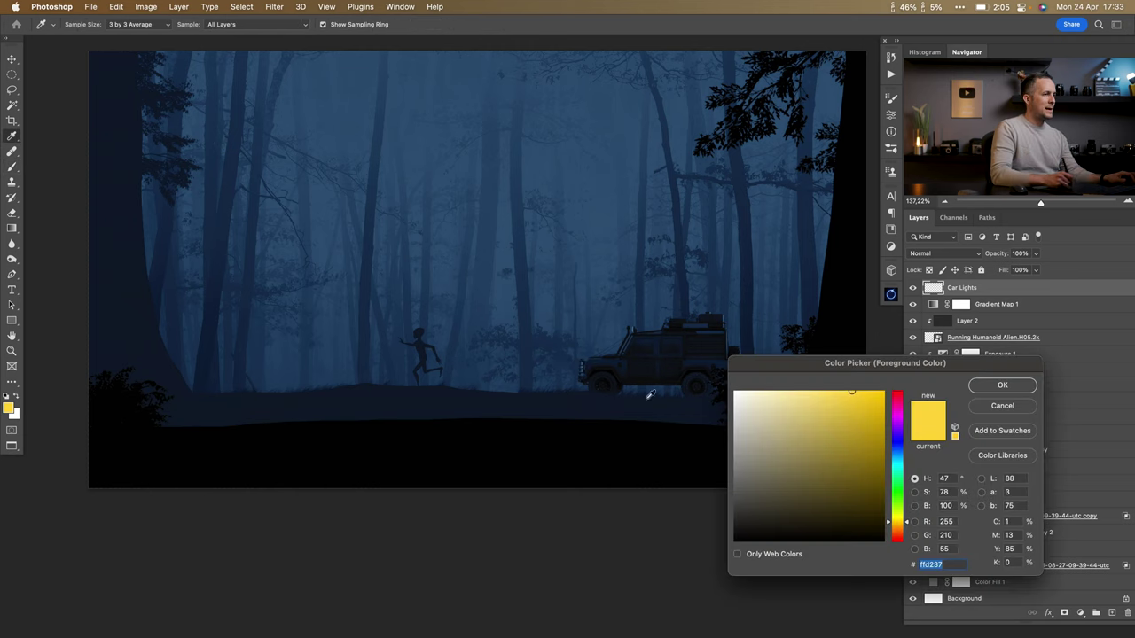
pyautogui.click(1002, 385)
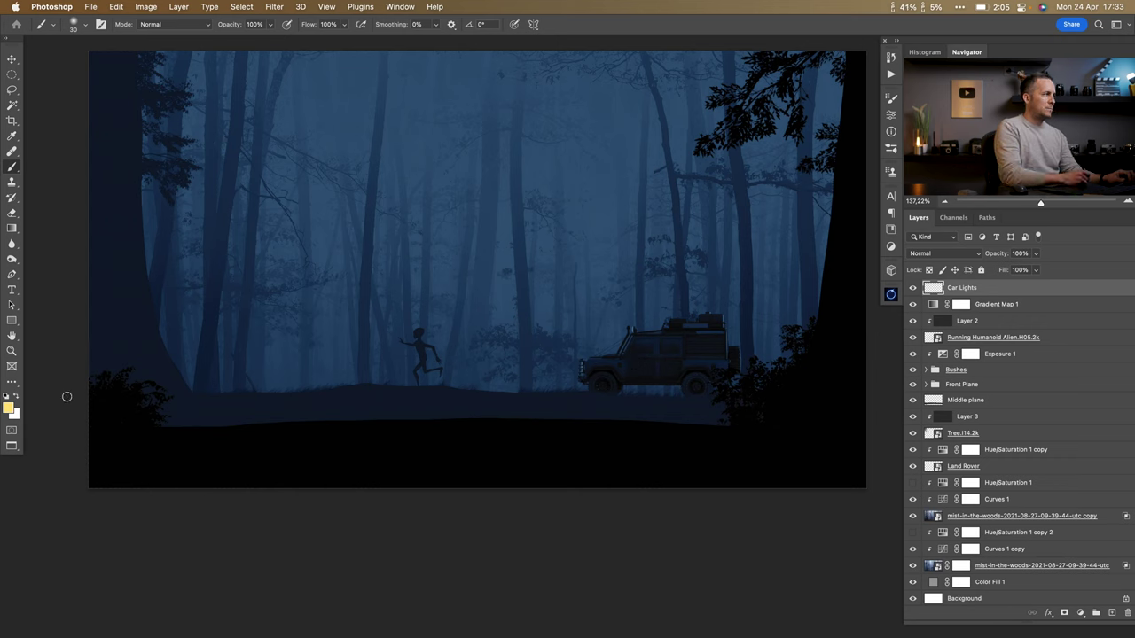
pyautogui.click(10, 408)
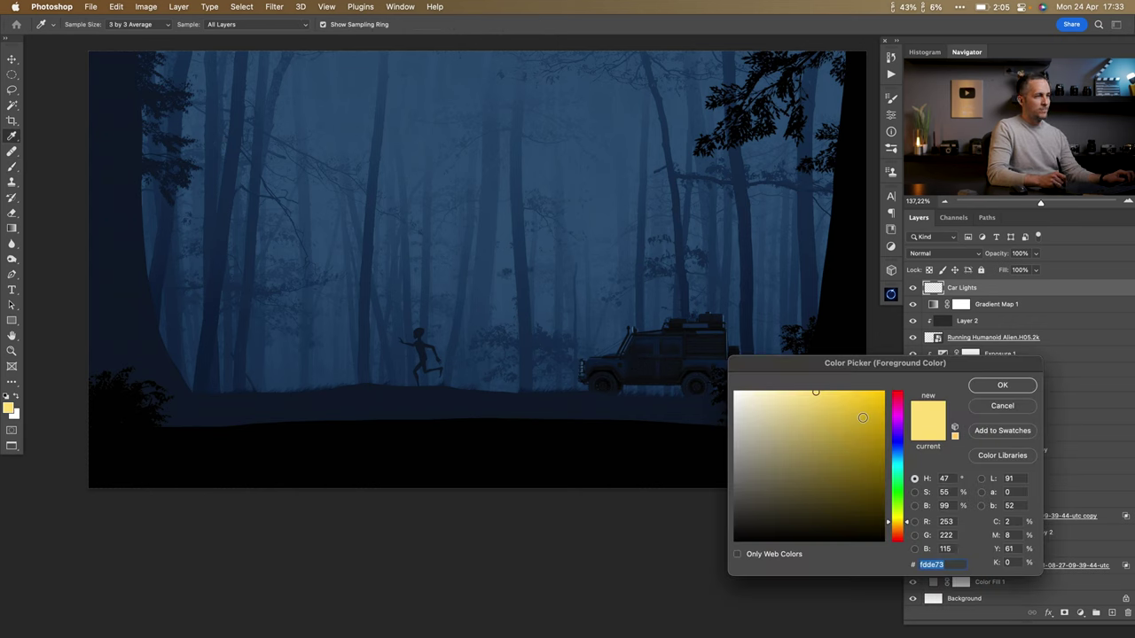
pyautogui.click(1002, 385)
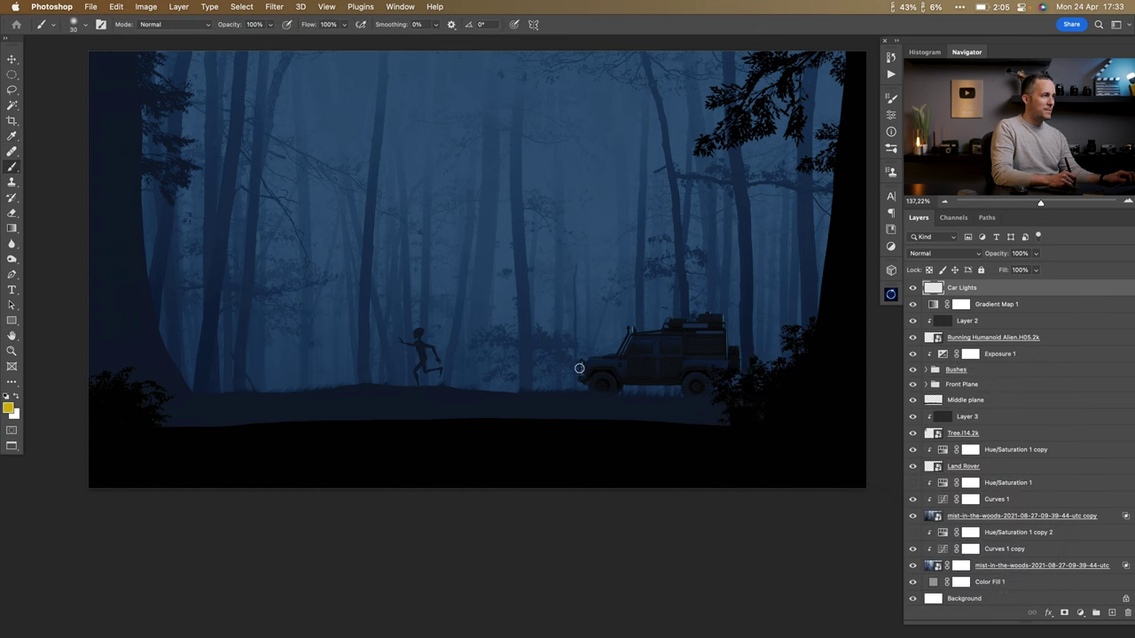
# Paint a straight horizontal yellow stroke from the car's headlight to just past the running alien.
pyautogui.moveTo(580, 368); pyautogui.dragTo(372, 374)
pyautogui.press('super+z')
pyautogui.press('super+z')
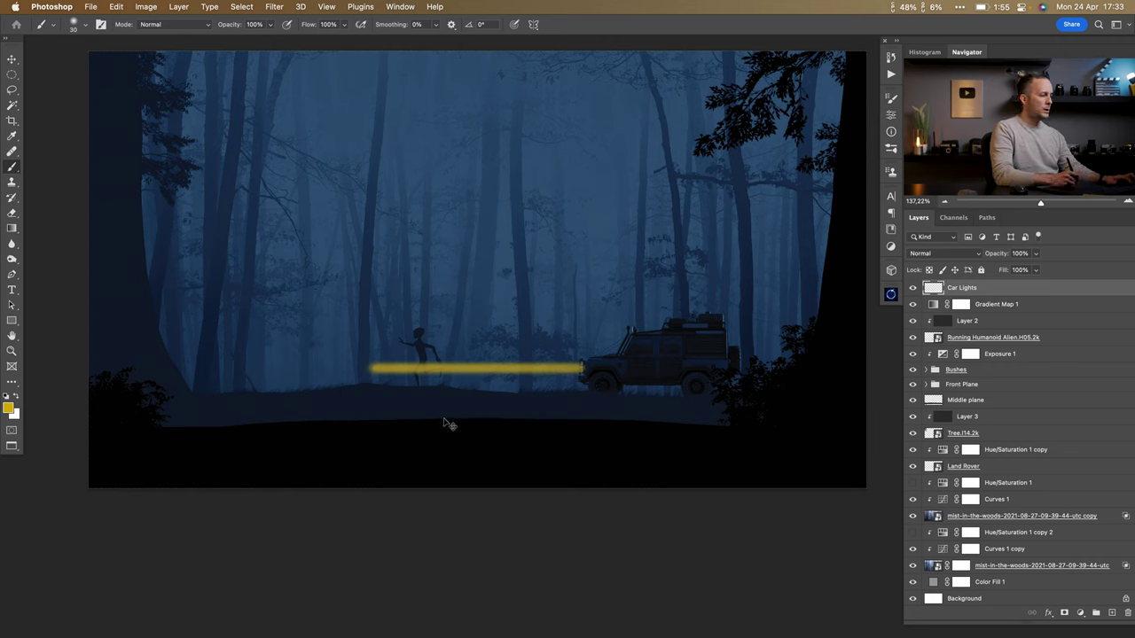
# Apply a Perspective transform to the yellow stroke, spreading its far end vertically into a cone-shaped beam.
pyautogui.press('super+t')
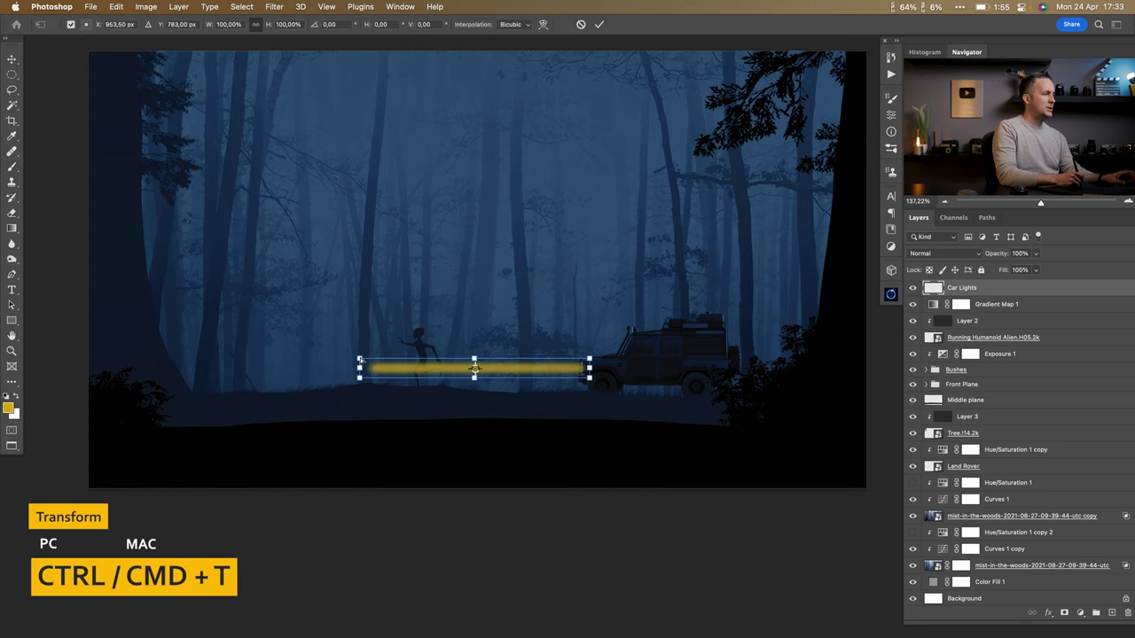
pyautogui.rightClick(405, 375)
pyautogui.click(444, 392)
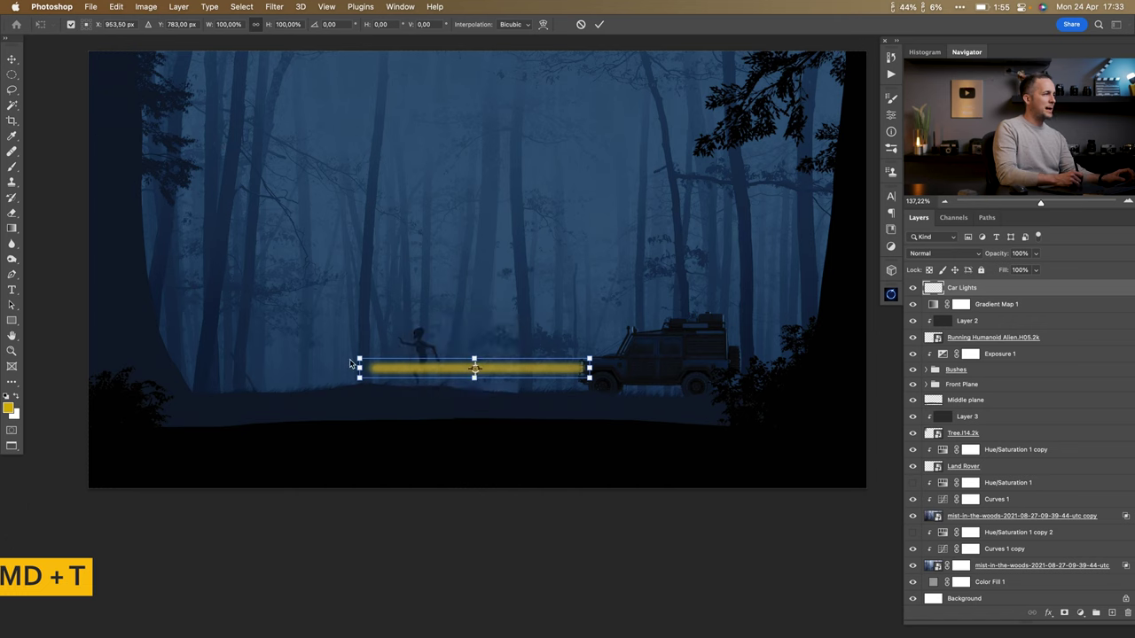
pyautogui.moveTo(359, 362); pyautogui.dragTo(365, 241)
pyautogui.moveTo(360, 367)
pyautogui.mouseDown()
pyautogui.moveTo(279, 366)
pyautogui.moveTo(359, 363)
pyautogui.mouseUp()
# Stretch the light cone horizontally further beyond the alien with Scale and apply the transform.
pyautogui.rightClick(388, 338)
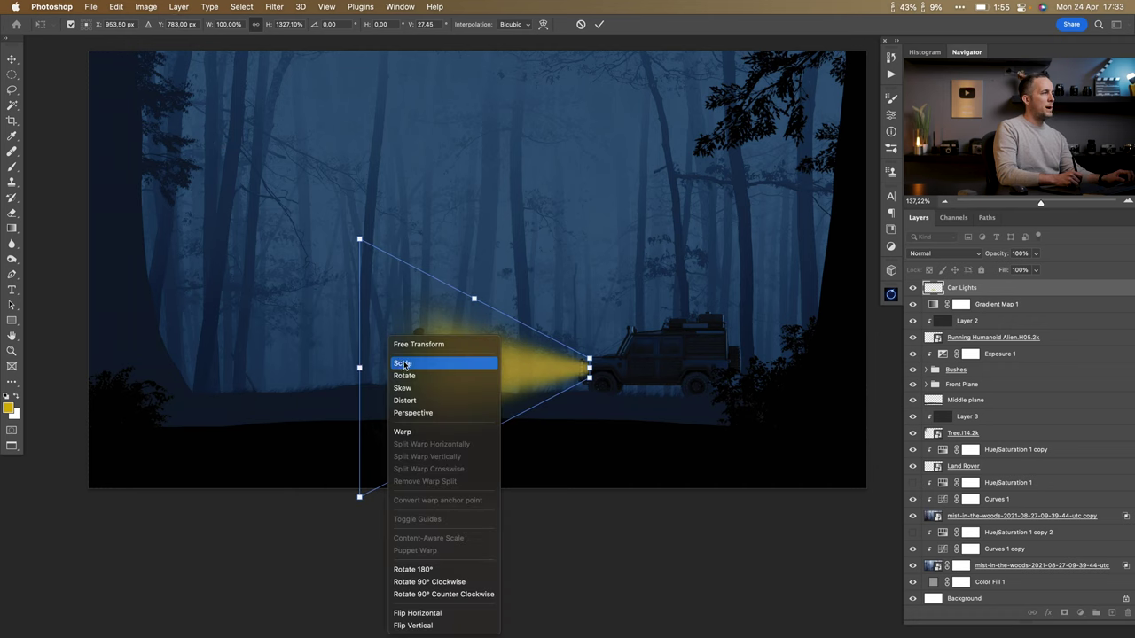
pyautogui.click(374, 369)
pyautogui.moveTo(359, 368)
pyautogui.mouseDown()
pyautogui.moveTo(219, 367)
pyautogui.moveTo(314, 364)
pyautogui.moveTo(255, 368)
pyautogui.mouseUp()
pyautogui.press('Return')
# Return to the Brush tool and add a layer mask to the Car Lights layer.
pyautogui.press('b')
pyautogui.scroll(3, 432, 377)
pyautogui.scroll(-4, 431, 378)
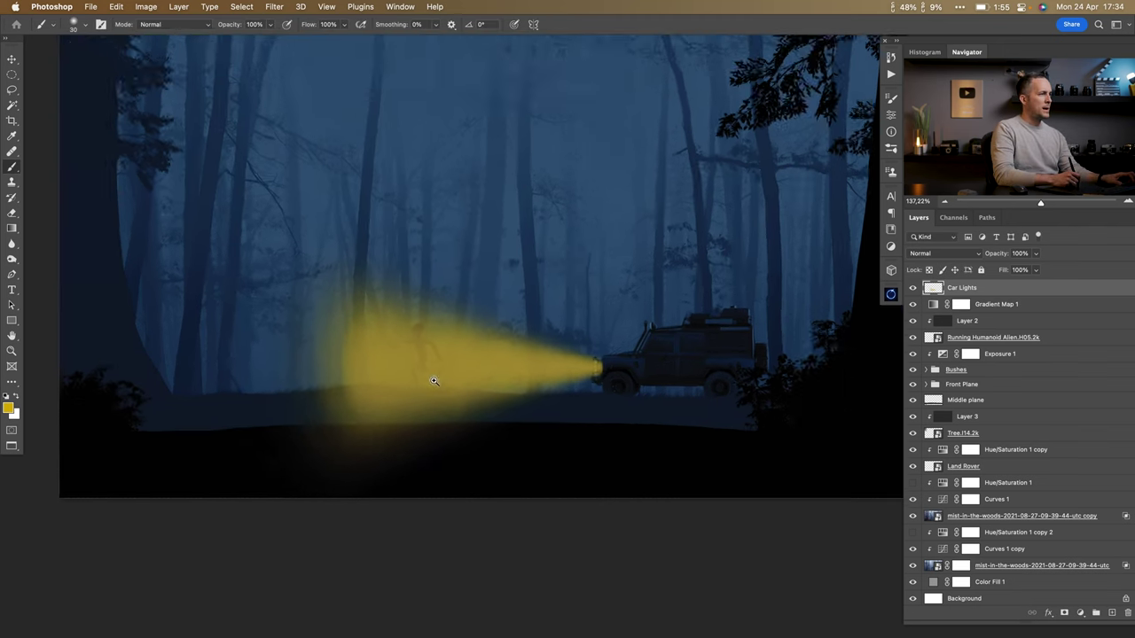
pyautogui.click(1064, 613)
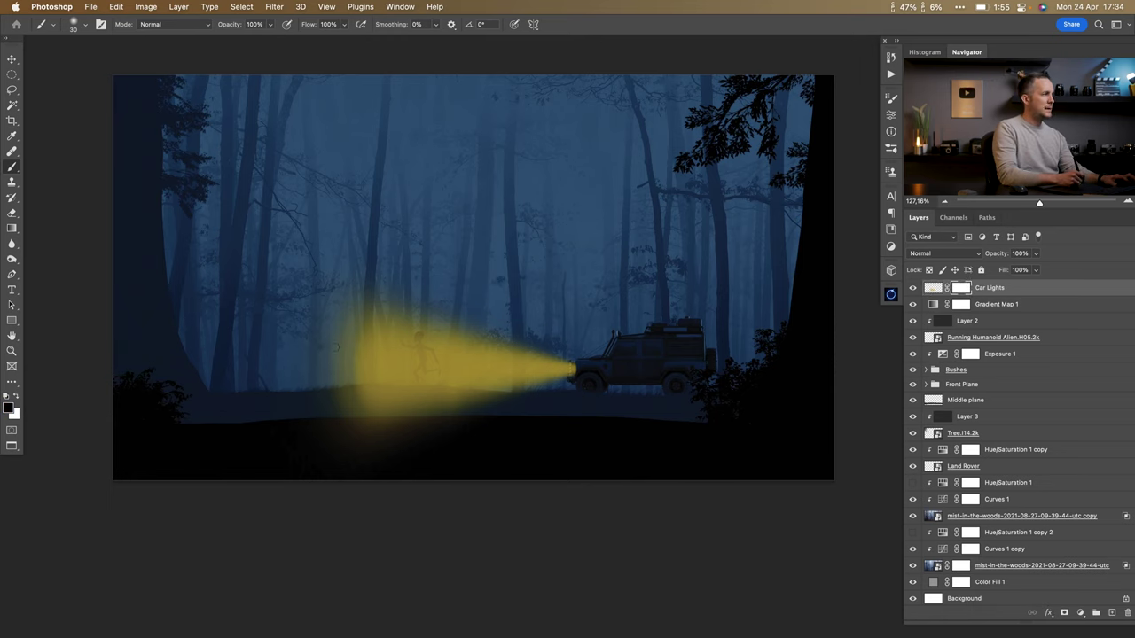
# Set up the Gradient tool with the Foreground to Transparent preset from the Basics group.
pyautogui.press('g')
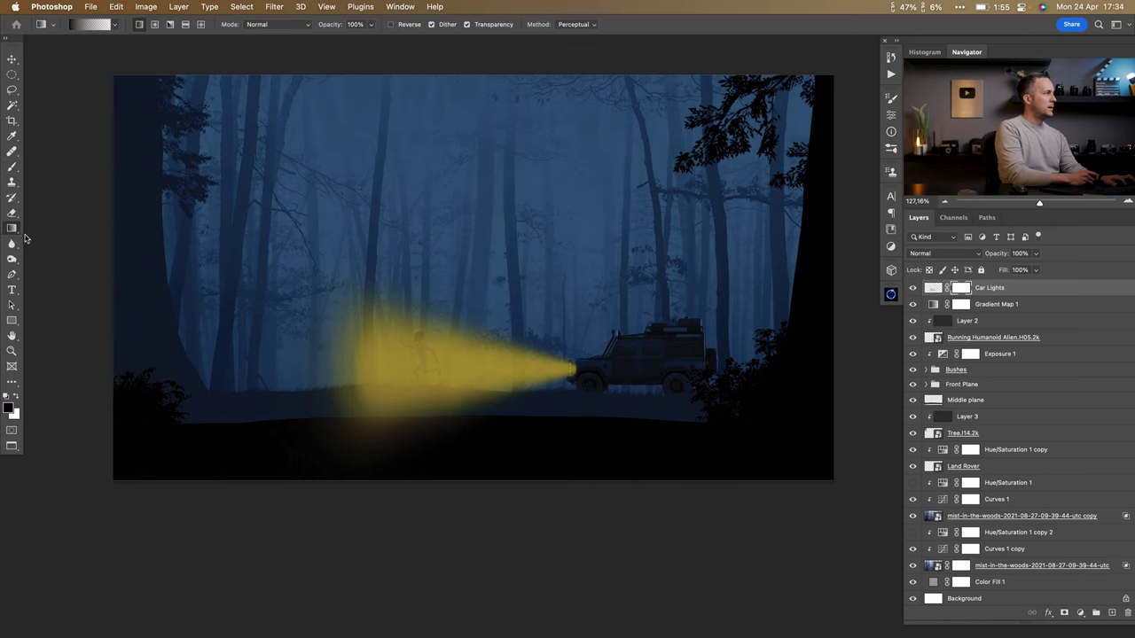
pyautogui.click(87, 26)
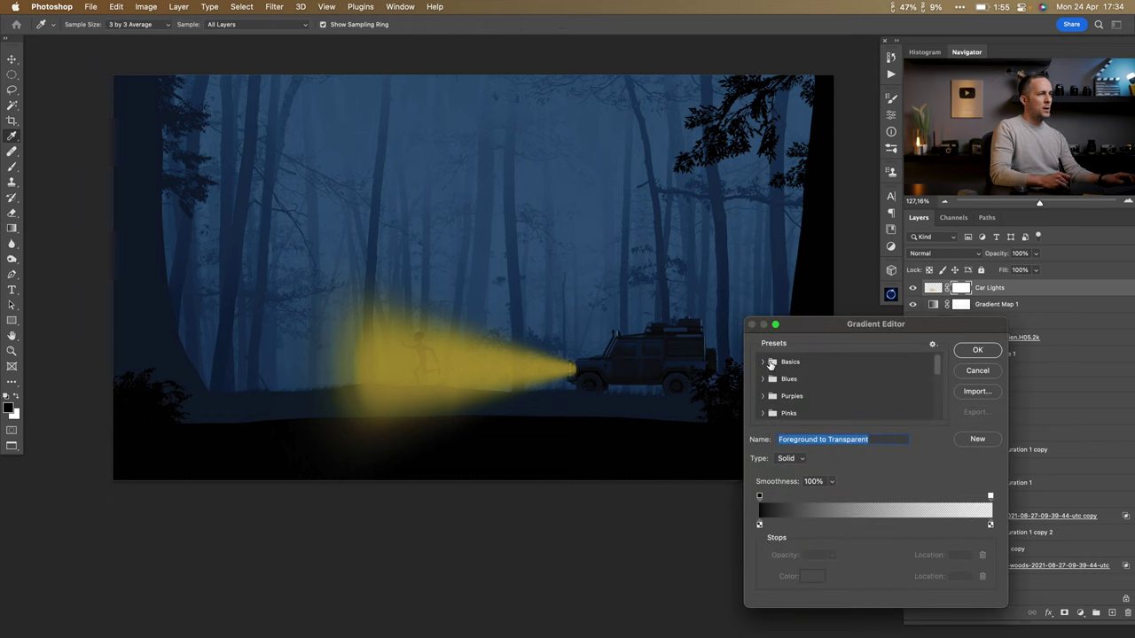
pyautogui.click(767, 363)
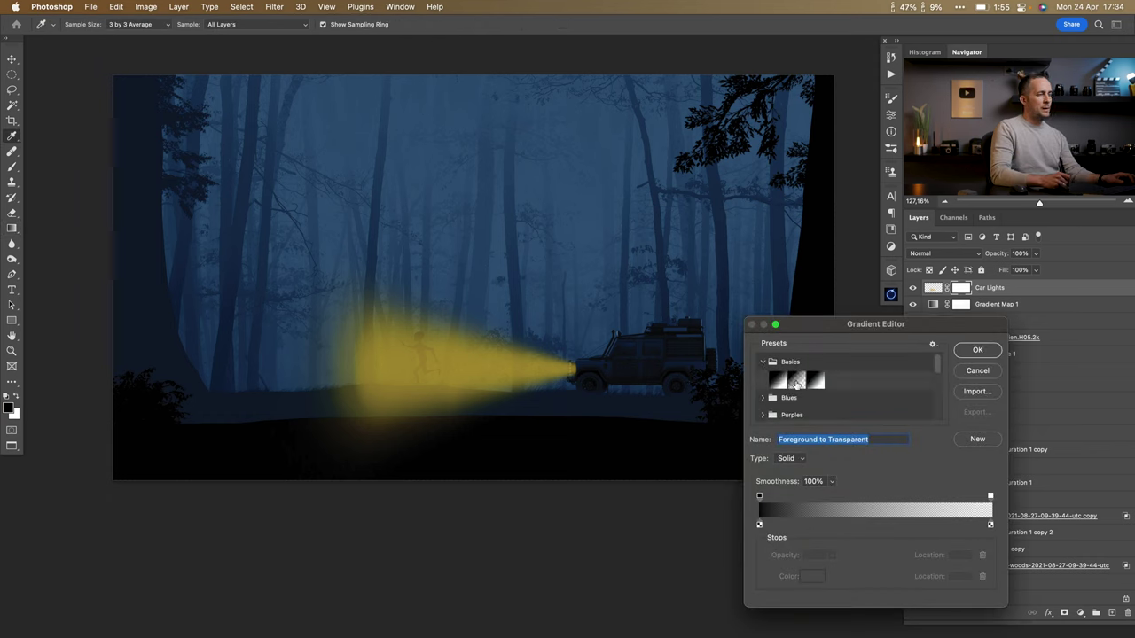
pyautogui.click(977, 350)
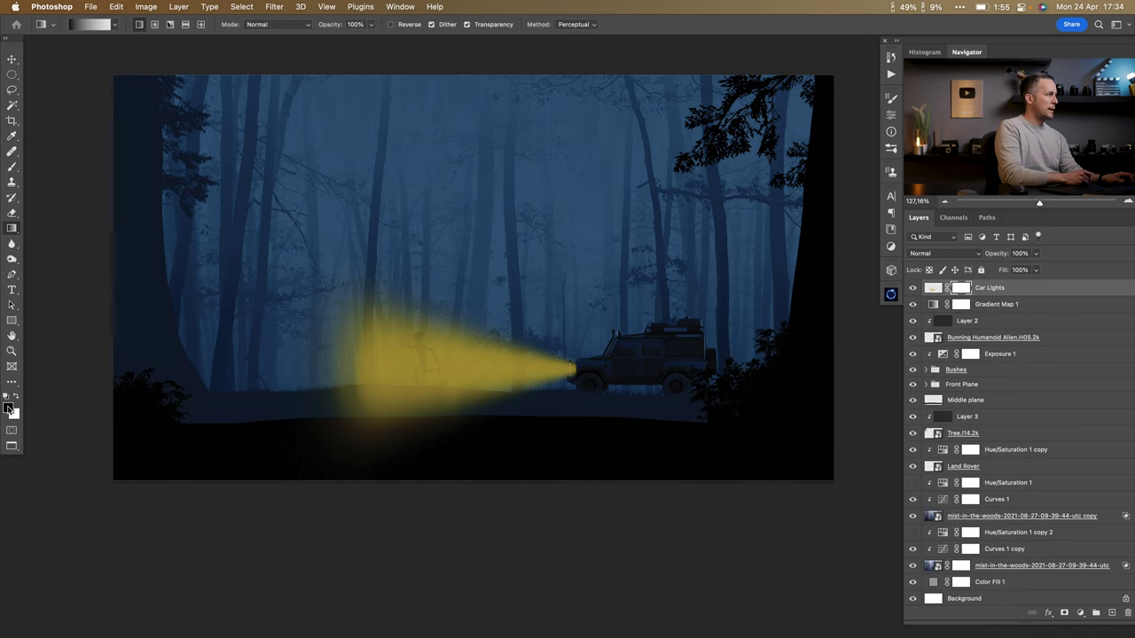
pyautogui.click(8, 409)
pyautogui.click(883, 393)
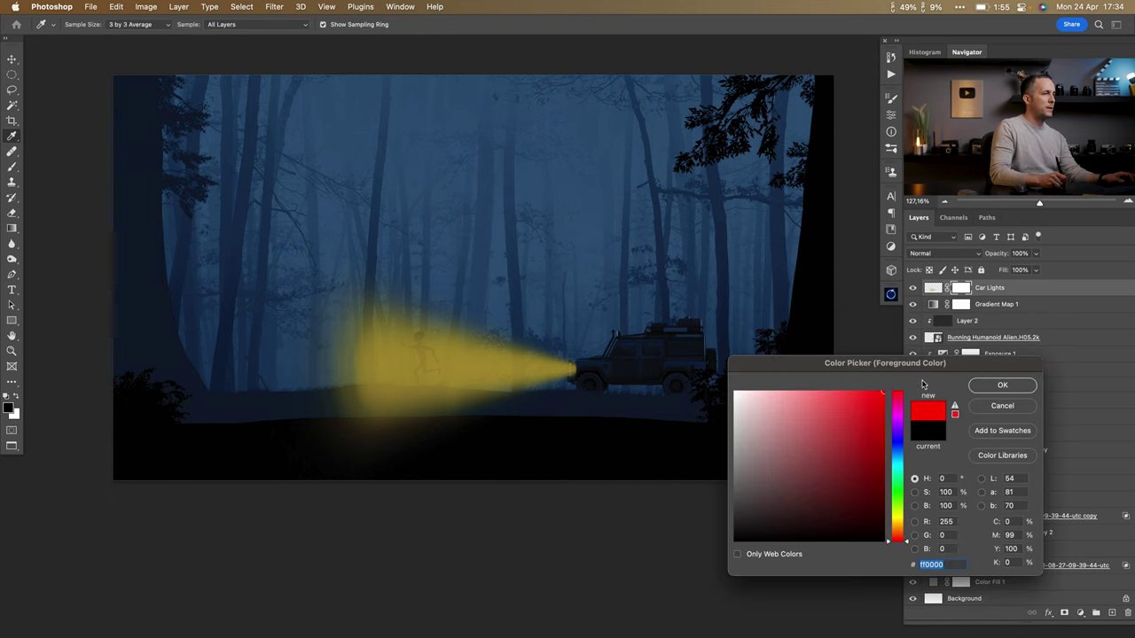
pyautogui.click(978, 386)
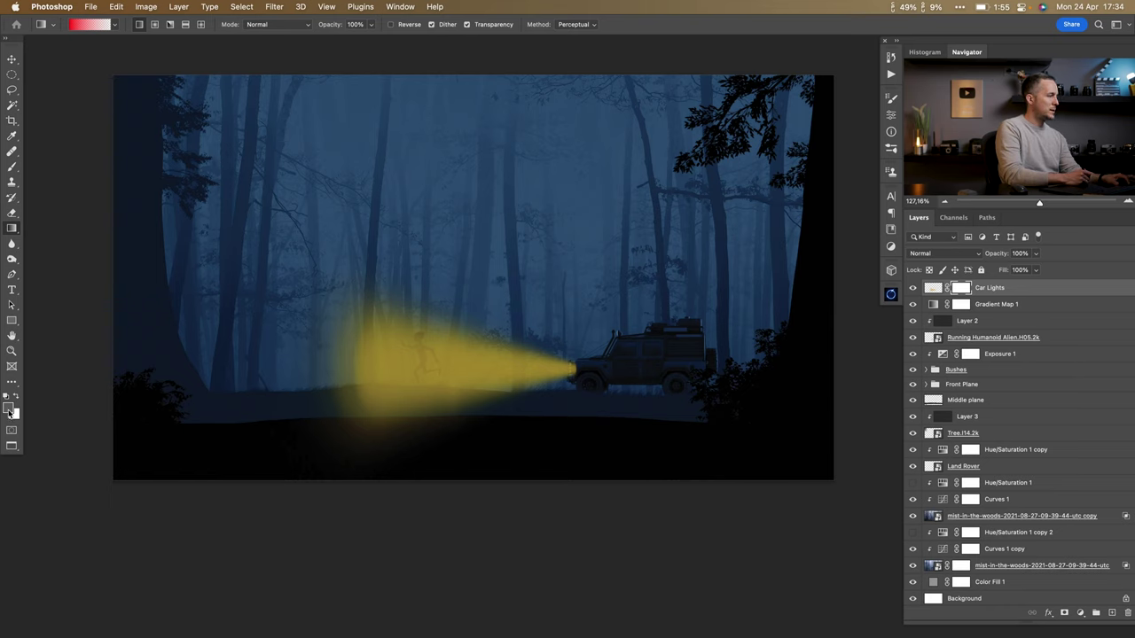
pyautogui.press('x')
pyautogui.press('d')
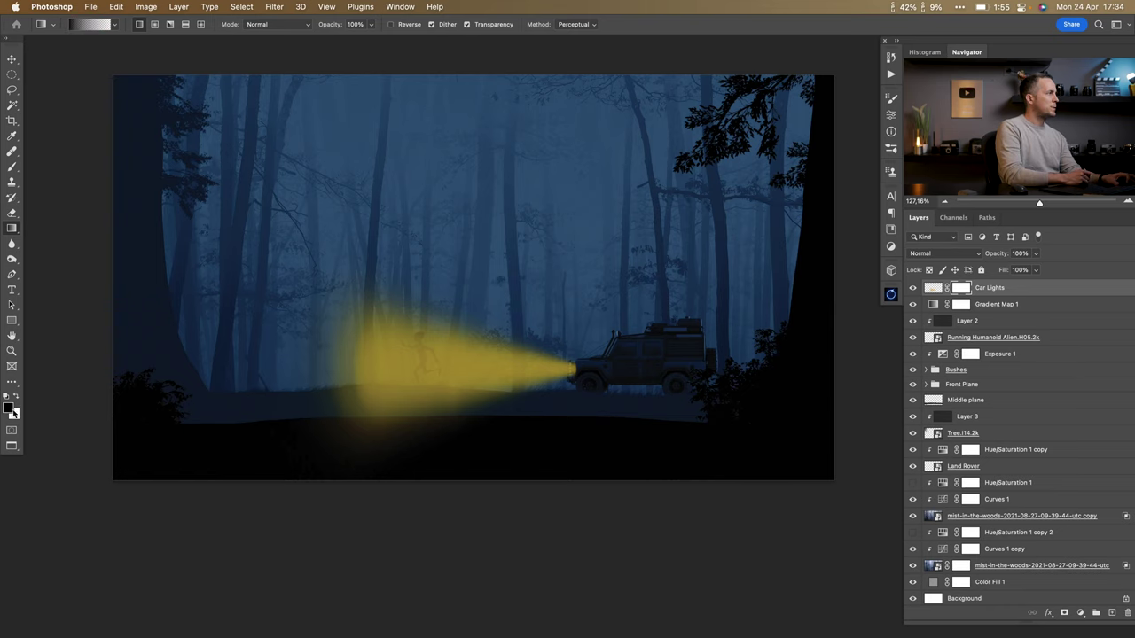
# Try several horizontal black-to-transparent gradients on the Car Lights mask, running from beyond the alien toward the car, undoing each one.
pyautogui.moveTo(281, 366); pyautogui.dragTo(551, 370)
pyautogui.press('super+z')
pyautogui.moveTo(235, 366); pyautogui.dragTo(624, 359)
pyautogui.hotkey('ctrl', 'z')
pyautogui.moveTo(323, 371); pyautogui.dragTo(571, 364)
pyautogui.press('super+z')
# Fade the beam's far end with a horizontal gradient on the Car Lights mask and set the layer's blend mode to Linear Dodge (Add).
pyautogui.moveTo(274, 367); pyautogui.dragTo(587, 365)
pyautogui.click(922, 253)
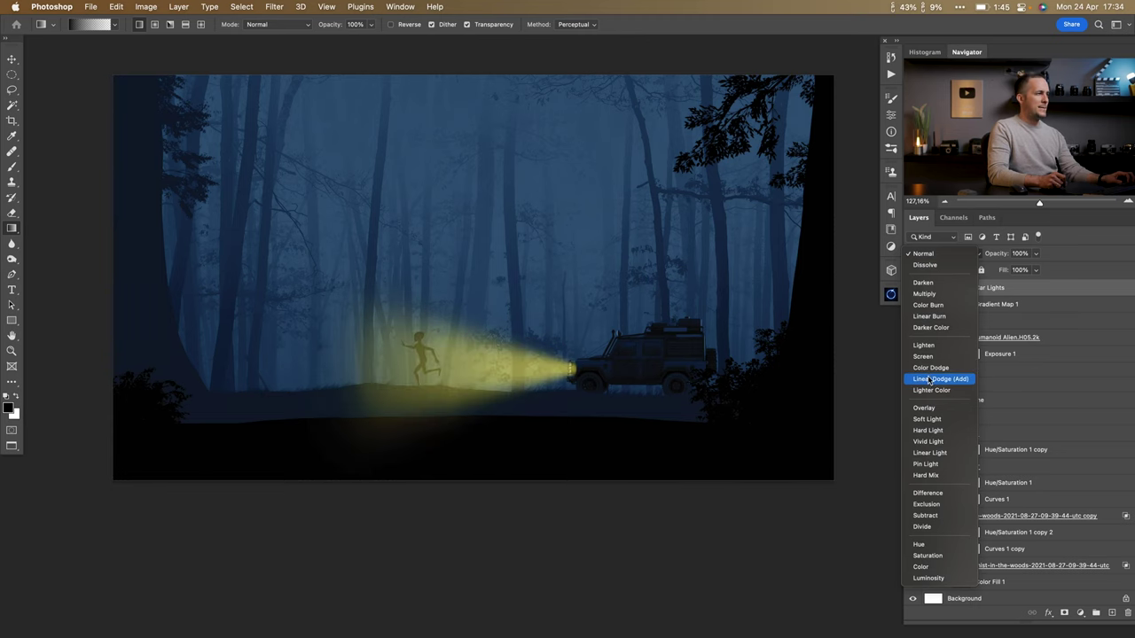
pyautogui.click(919, 381)
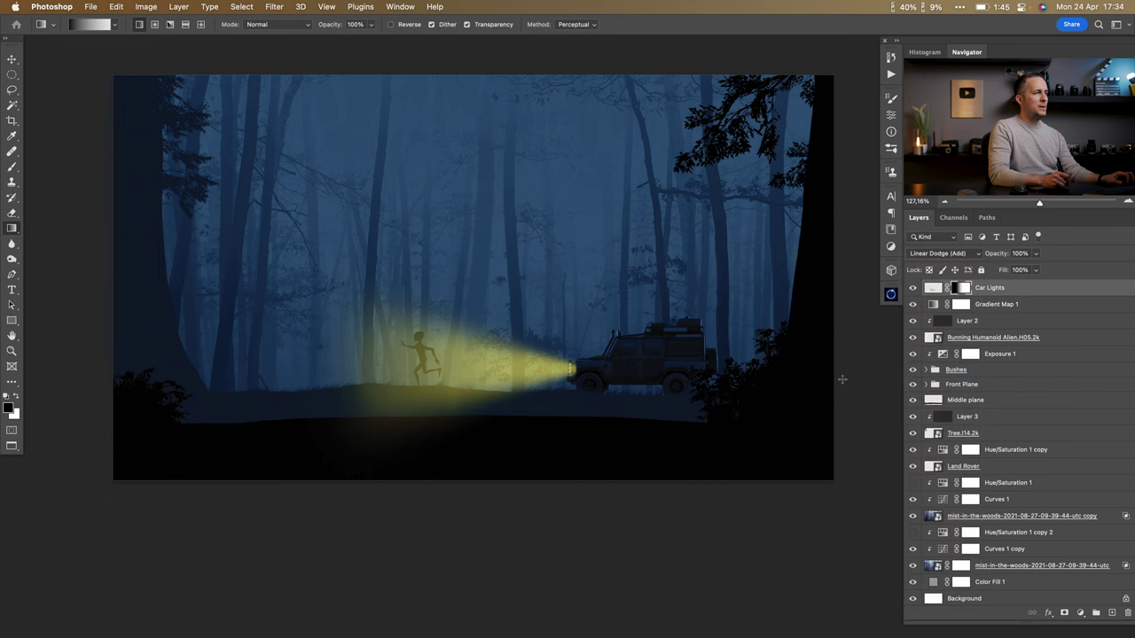
# Narrow the far end of the Car Lights beam with a Perspective transform and apply it.
pyautogui.scroll(2, 539, 381)
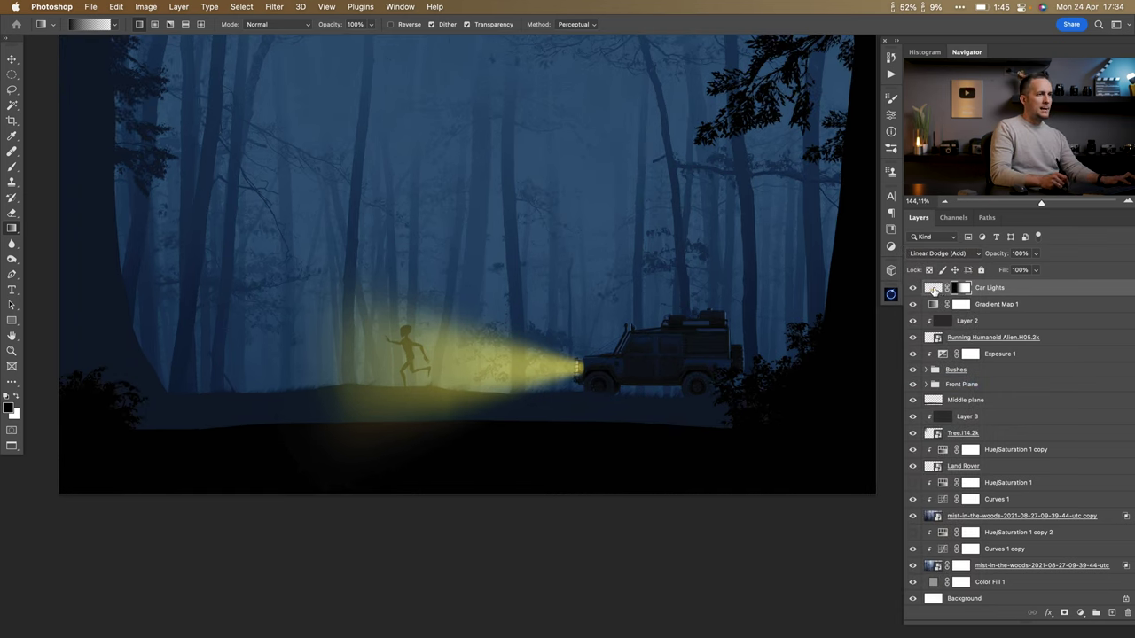
pyautogui.press('super+t')
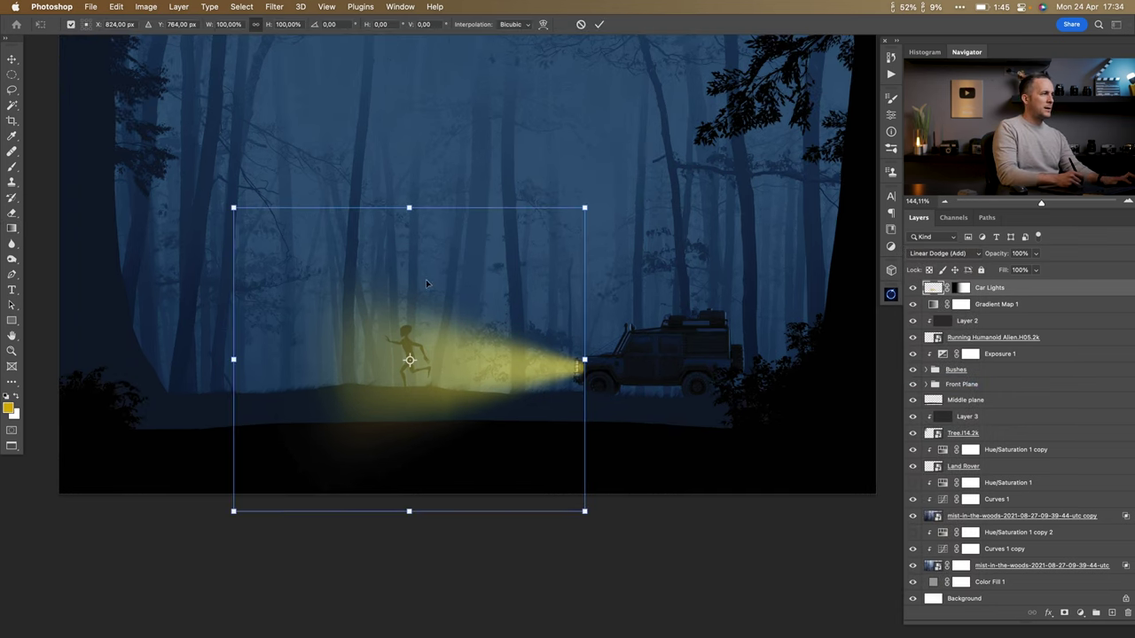
pyautogui.rightClick(264, 248)
pyautogui.click(300, 324)
pyautogui.moveTo(235, 210); pyautogui.dragTo(233, 245)
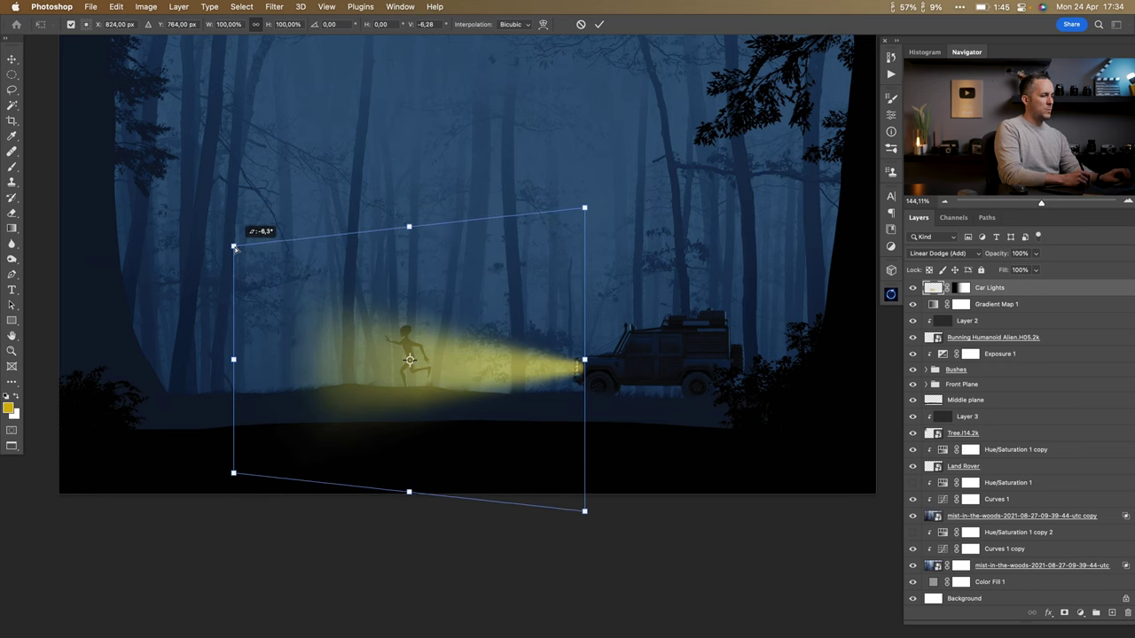
pyautogui.press('Return')
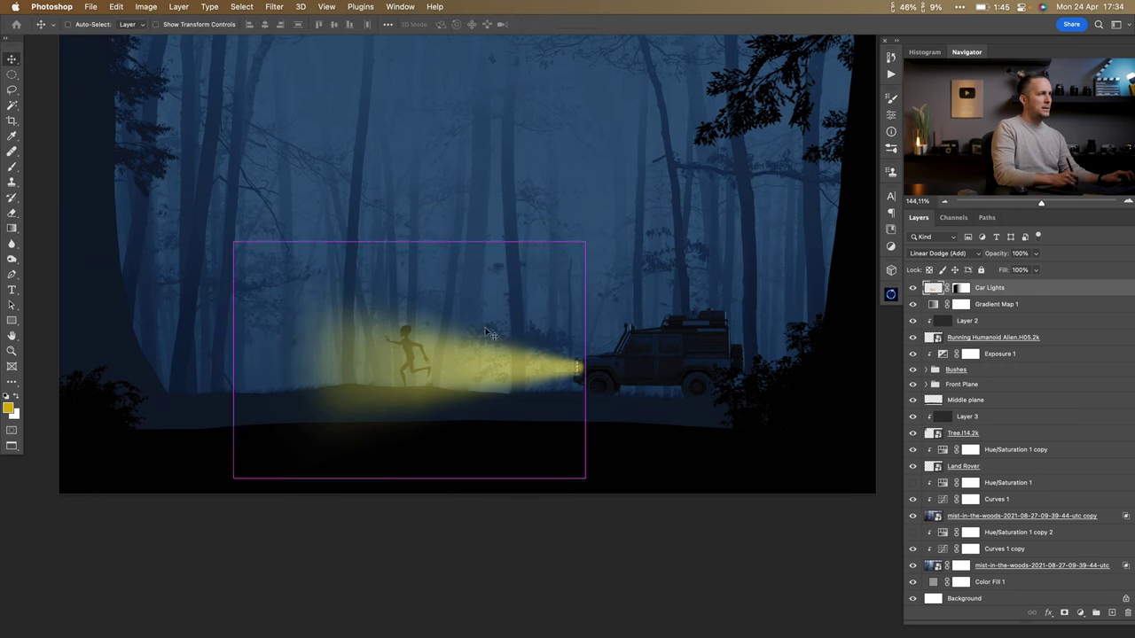
# Hide the Car Lights layer, then group Layer 2 with the running alien layer and name the group Alien.
pyautogui.click(912, 287)
pyautogui.click(407, 351)
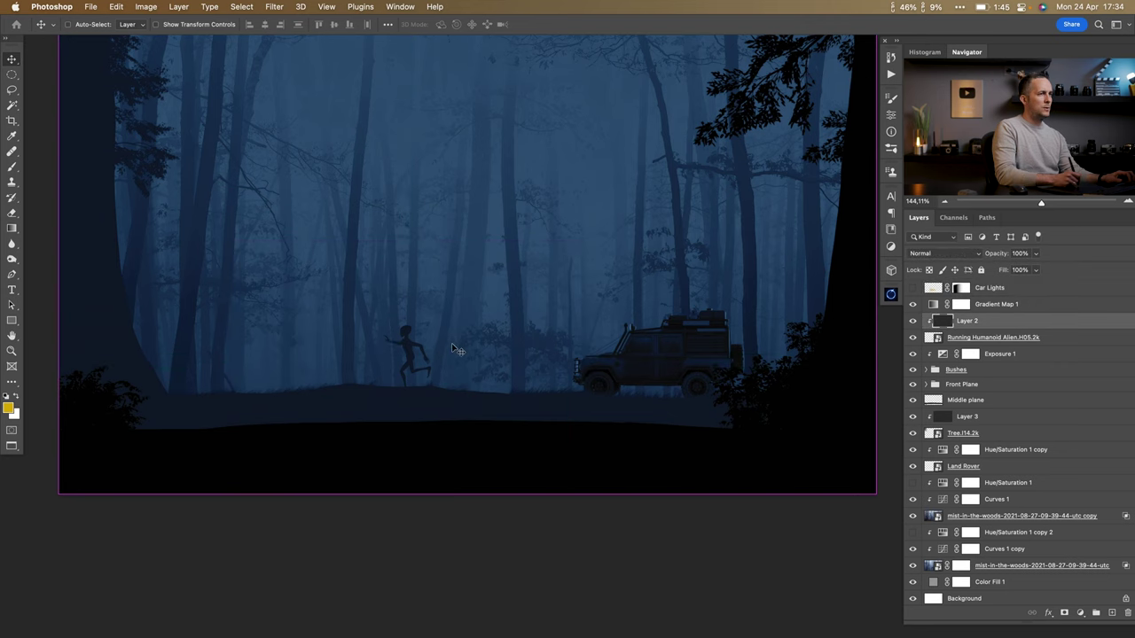
pyautogui.keyDown('shift'); pyautogui.click(957, 337); pyautogui.keyUp('shift')
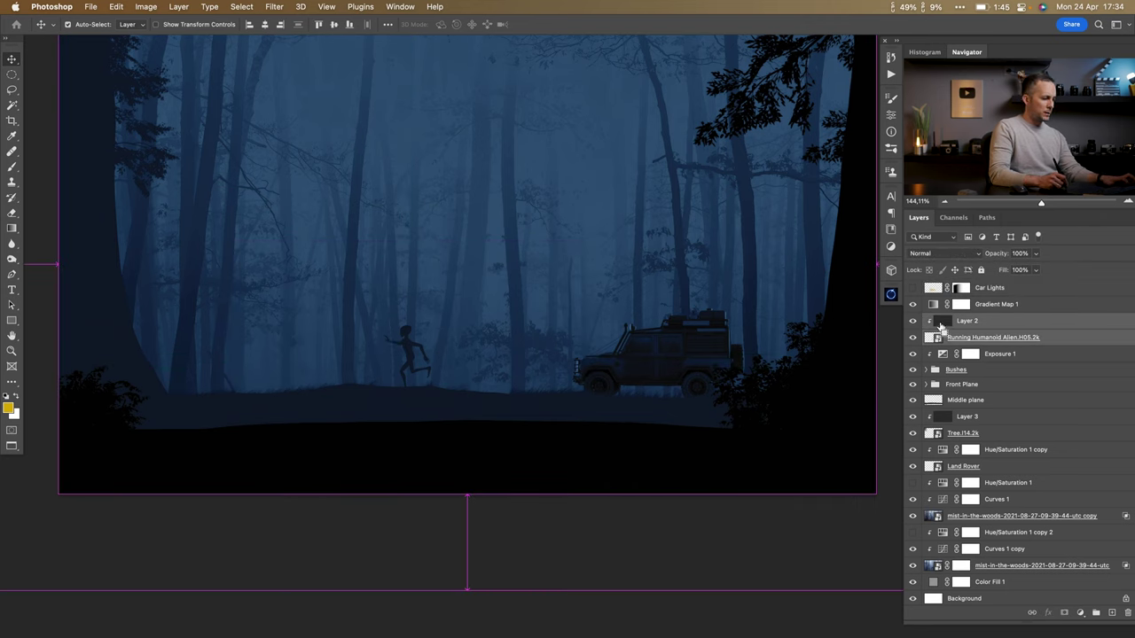
pyautogui.press('super+g')
pyautogui.write('Alien')
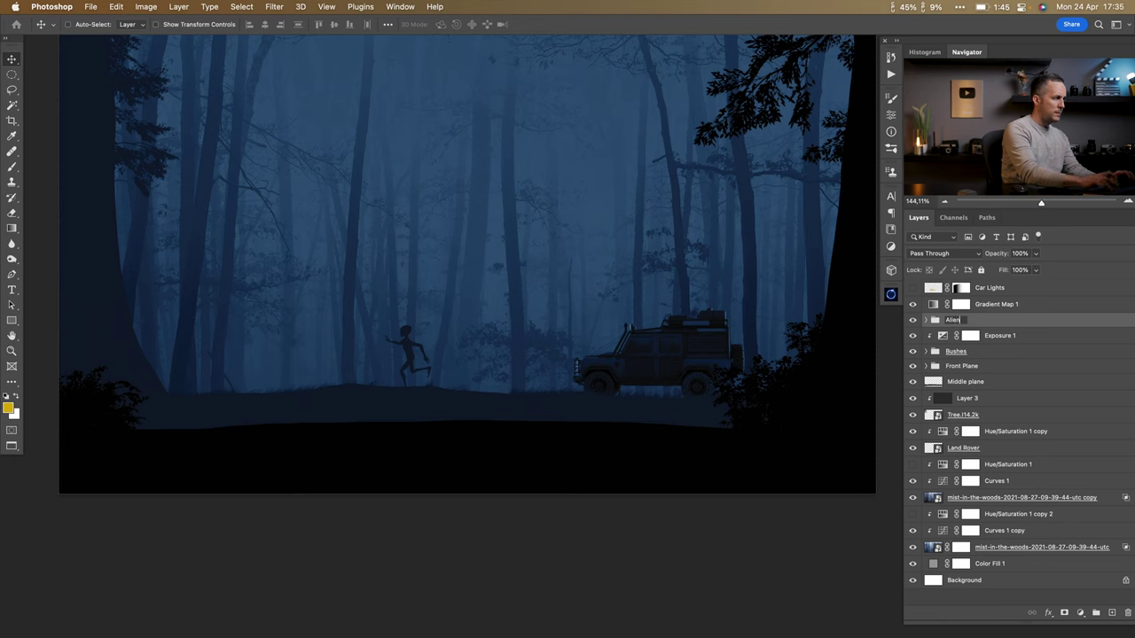
pyautogui.press('Return')
# Try moving the Alien group, undo the move, and show the Car Lights layer again.
pyautogui.moveTo(528, 314); pyautogui.dragTo(371, 355)
pyautogui.press('super+z')
pyautogui.click(912, 288)
pyautogui.moveTo(450, 346); pyautogui.dragTo(413, 344)
# Select the Car Lights layer and lower its opacity to 61%.
pyautogui.click(934, 289)
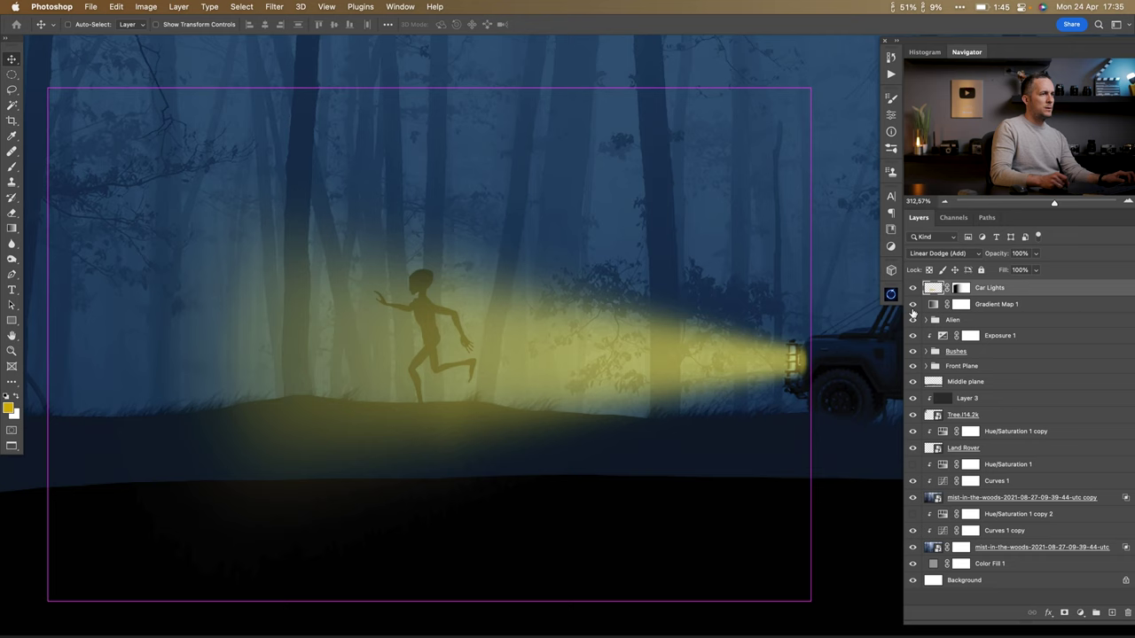
pyautogui.moveTo(752, 355); pyautogui.dragTo(770, 356)
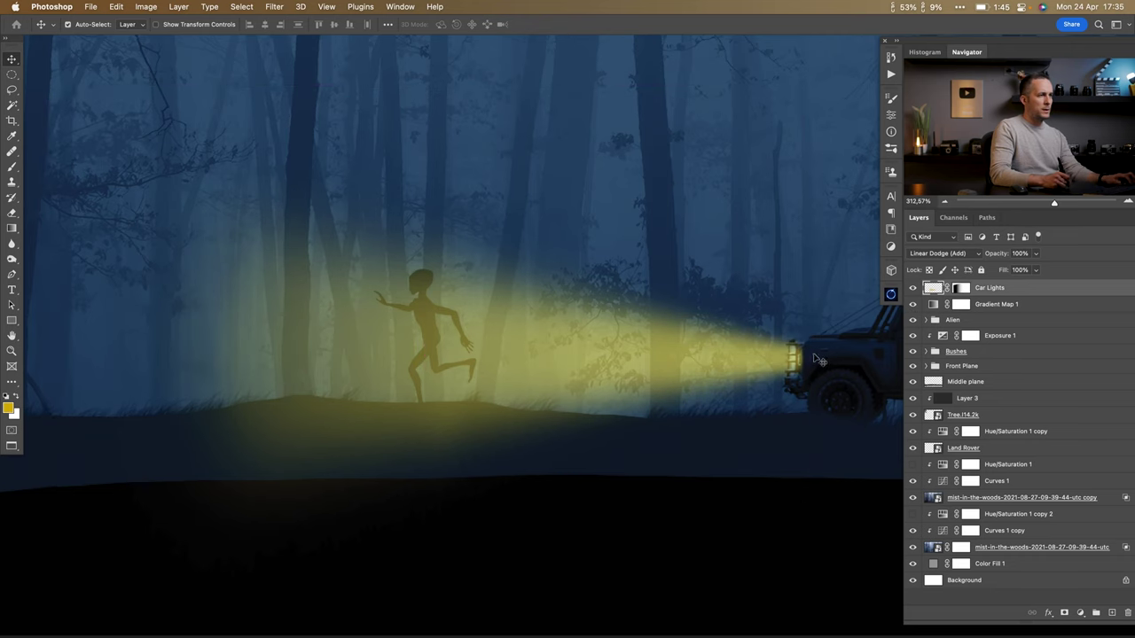
pyautogui.click(958, 290)
pyautogui.moveTo(720, 385); pyautogui.dragTo(552, 374)
pyautogui.moveTo(597, 363); pyautogui.dragTo(631, 360)
pyautogui.moveTo(763, 330); pyautogui.dragTo(763, 330)
pyautogui.moveTo(993, 257); pyautogui.dragTo(984, 255)
# Narrow the far end of the Car Lights beam further with a perspective transform, undoing the extra vertical shift.
pyautogui.scroll(-4, 608, 337)
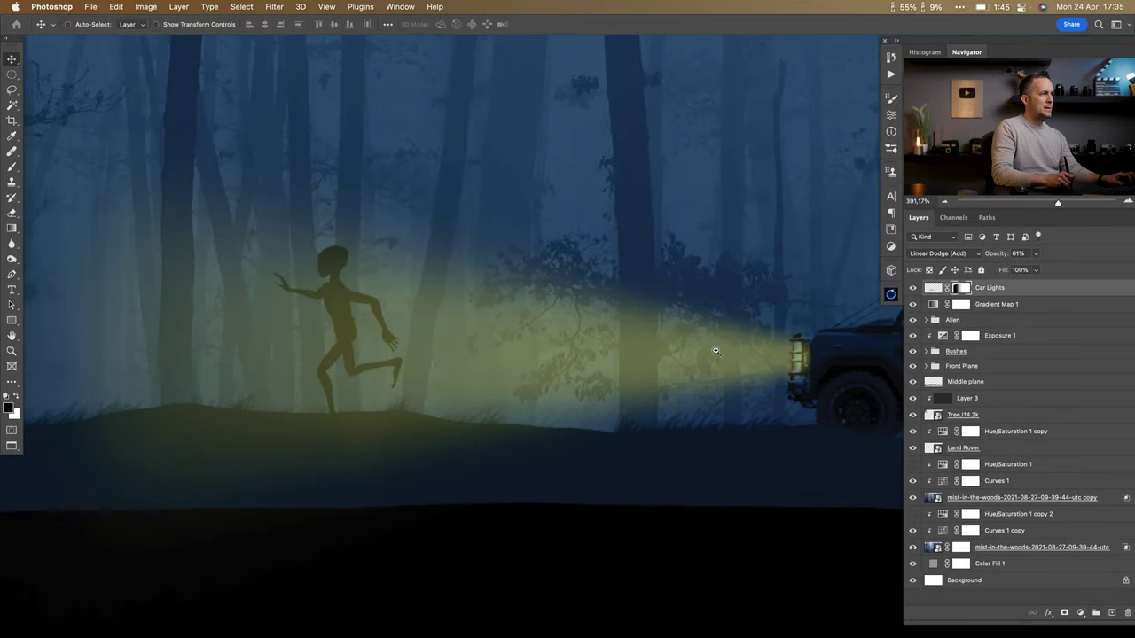
pyautogui.press('super+t')
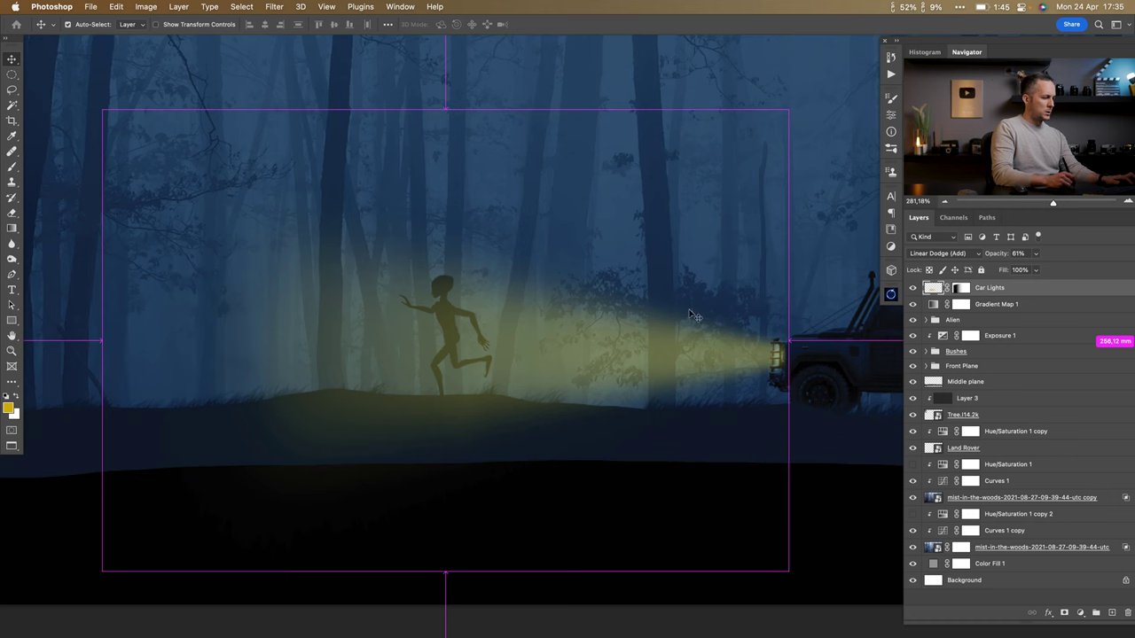
pyautogui.moveTo(102, 109); pyautogui.dragTo(102, 156)
pyautogui.moveTo(103, 339); pyautogui.dragTo(102, 315)
pyautogui.press('super+z')
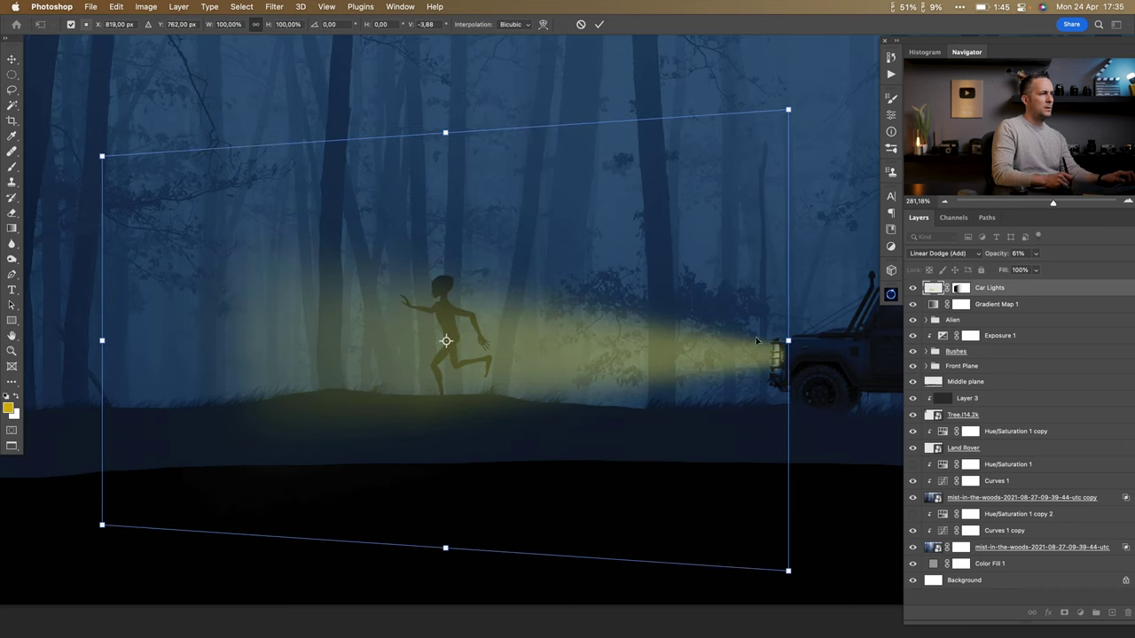
# Place the transform's reference point at the car's headlight, rotate the beam slightly upward around it, and apply the transform.
pyautogui.moveTo(445, 344); pyautogui.dragTo(778, 353)
pyautogui.moveTo(74, 351); pyautogui.dragTo(110, 285)
pyautogui.press('Return')
pyautogui.moveTo(512, 392); pyautogui.dragTo(463, 410)
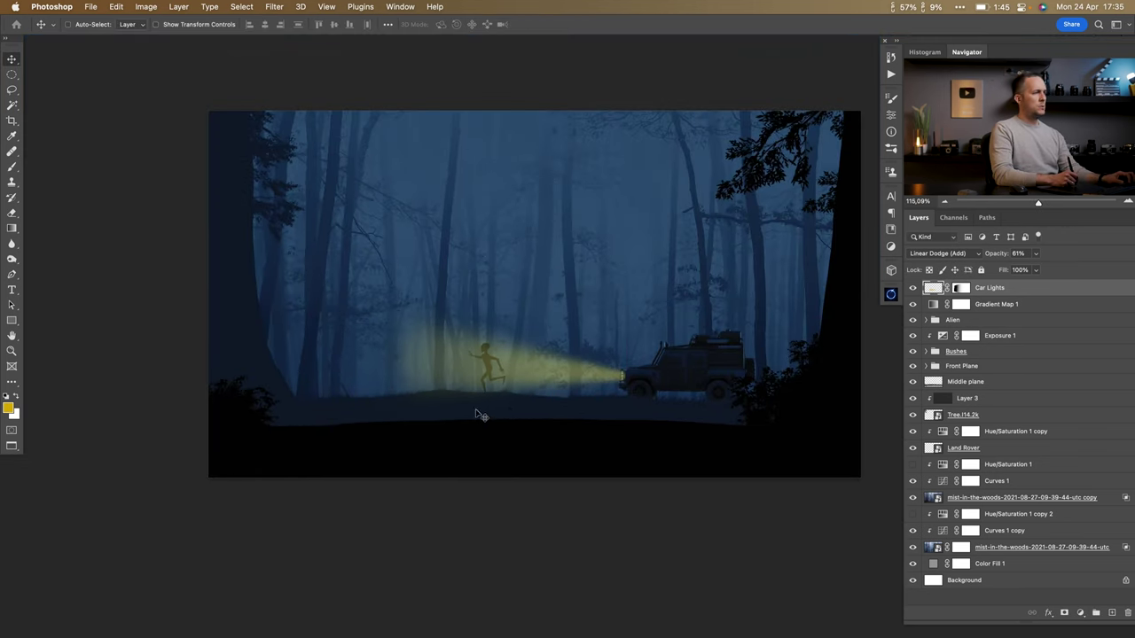
# Expand the Alien group, add a layer mask to Layer 2, and toggle that layer off and on to compare the alien.
pyautogui.scroll(5, 486, 396)
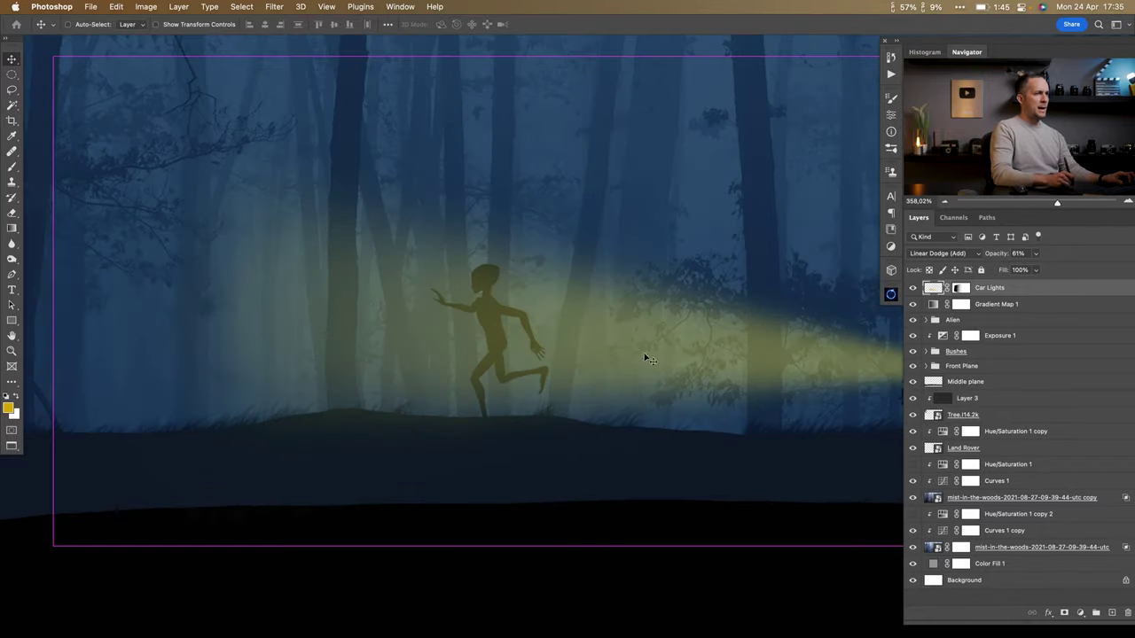
pyautogui.click(927, 320)
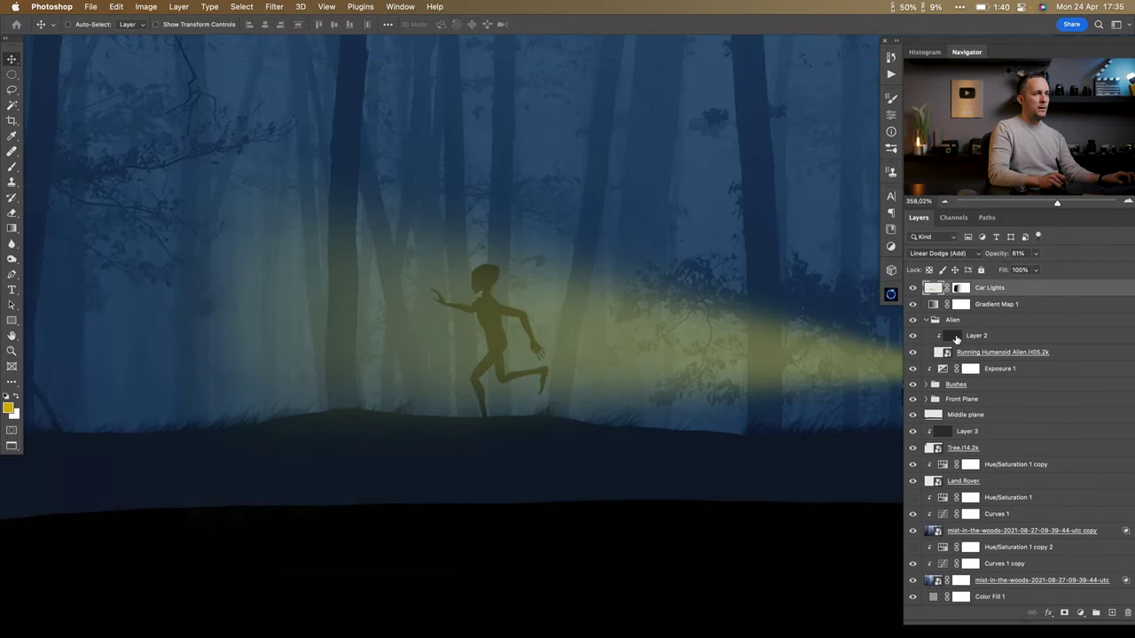
pyautogui.click(955, 336)
pyautogui.click(1065, 612)
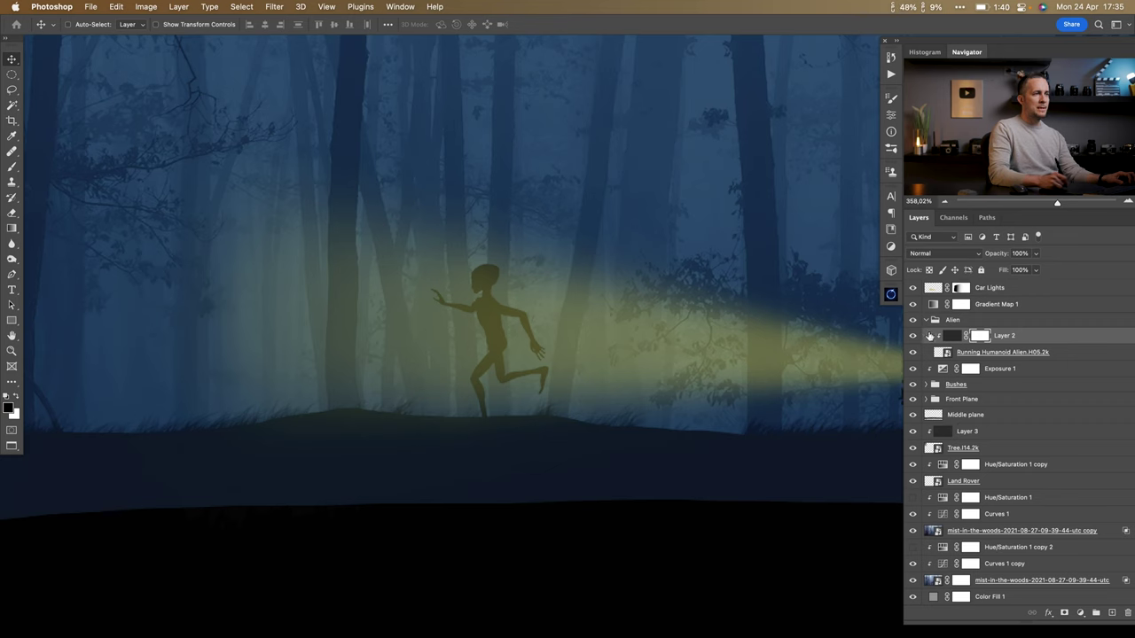
pyautogui.click(913, 336)
pyautogui.click(914, 337)
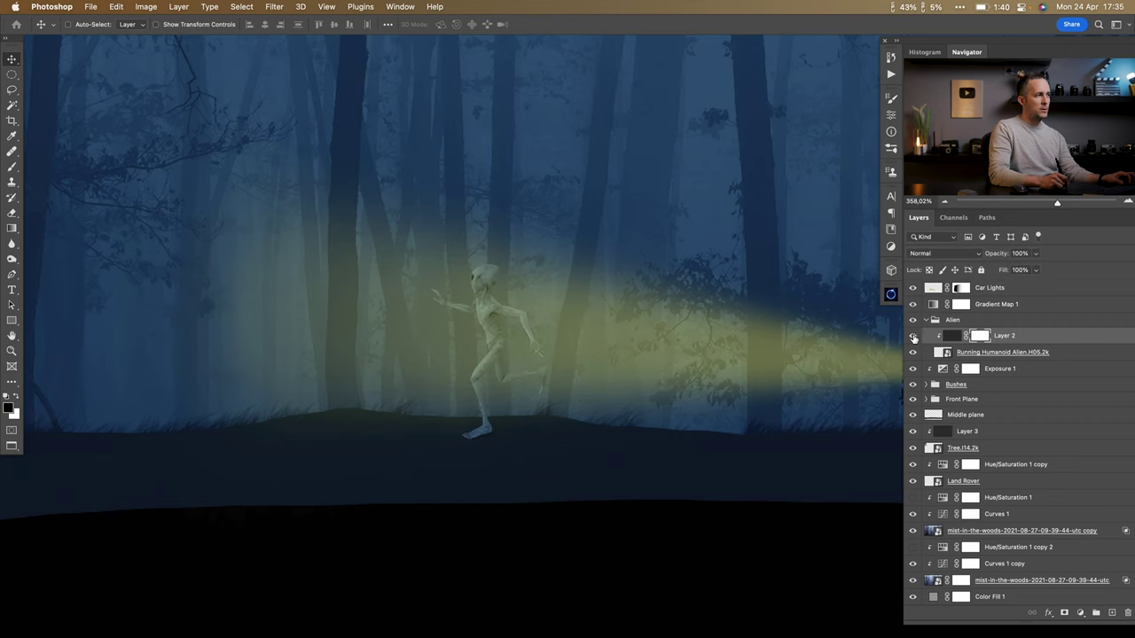
# Choose the Soft Round Pressure Opacity brush with 39% hardness for the Layer 2 mask and undo the test mark.
pyautogui.moveTo(620, 326); pyautogui.dragTo(492, 328)
pyautogui.moveTo(385, 271); pyautogui.dragTo(343, 305)
pyautogui.scroll(1, 342, 304)
pyautogui.press('b')
pyautogui.rightClick(431, 279)
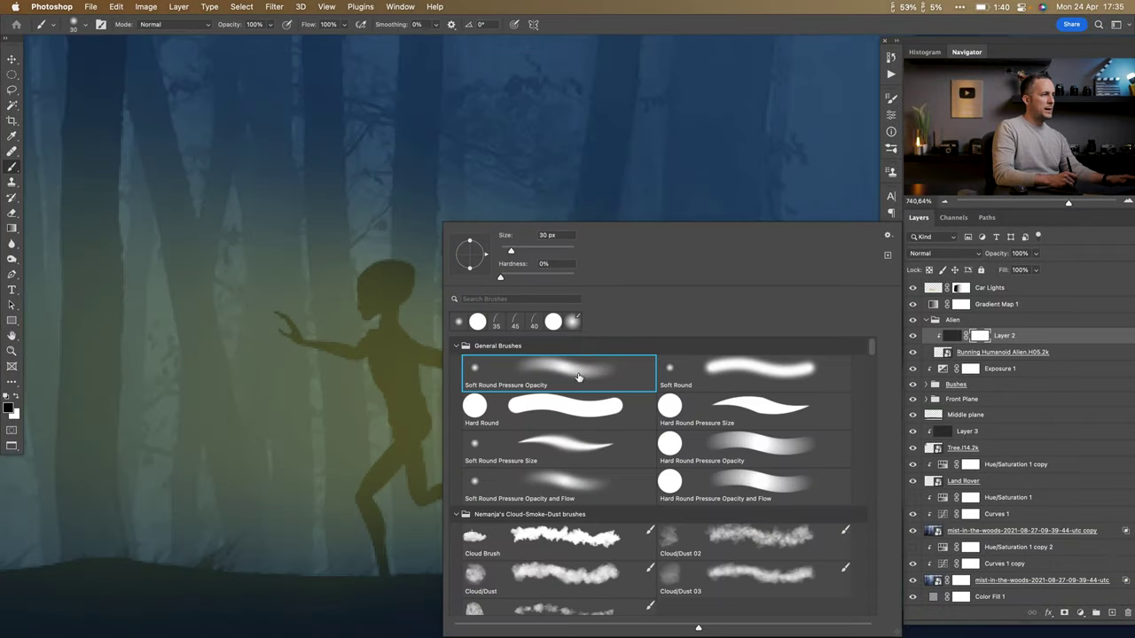
pyautogui.doubleClick(578, 376)
pyautogui.rightClick(530, 305)
pyautogui.click(617, 276)
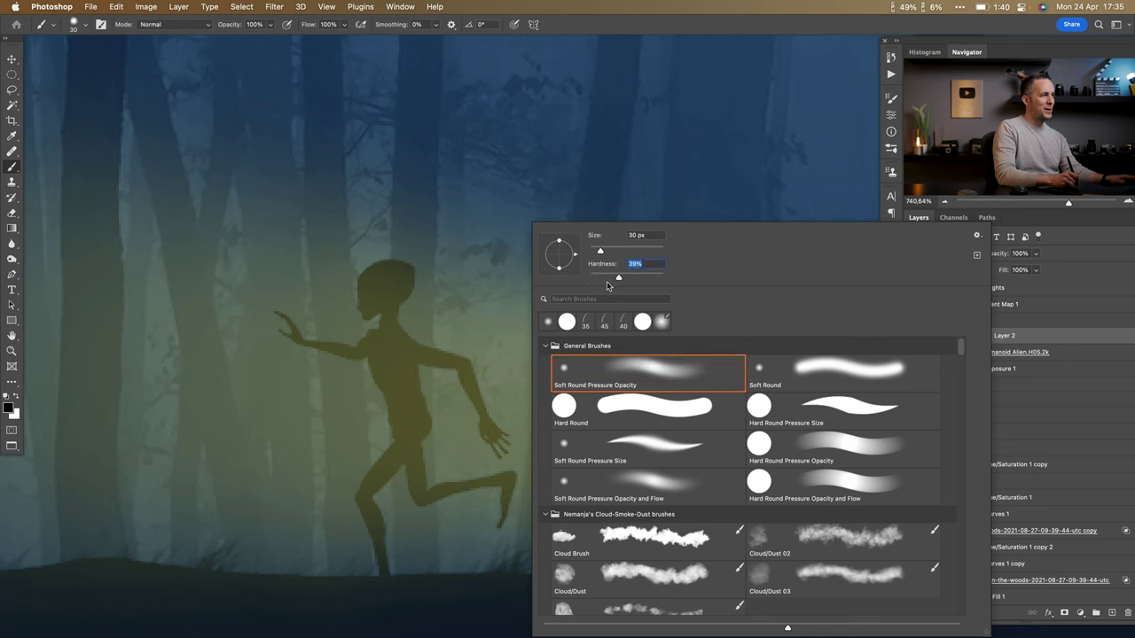
pyautogui.click(468, 280)
pyautogui.press('super+z')
# Reduce the brush size to 5 px.
pyautogui.press('[')
pyautogui.press('[')
pyautogui.press('[')
pyautogui.press('[')
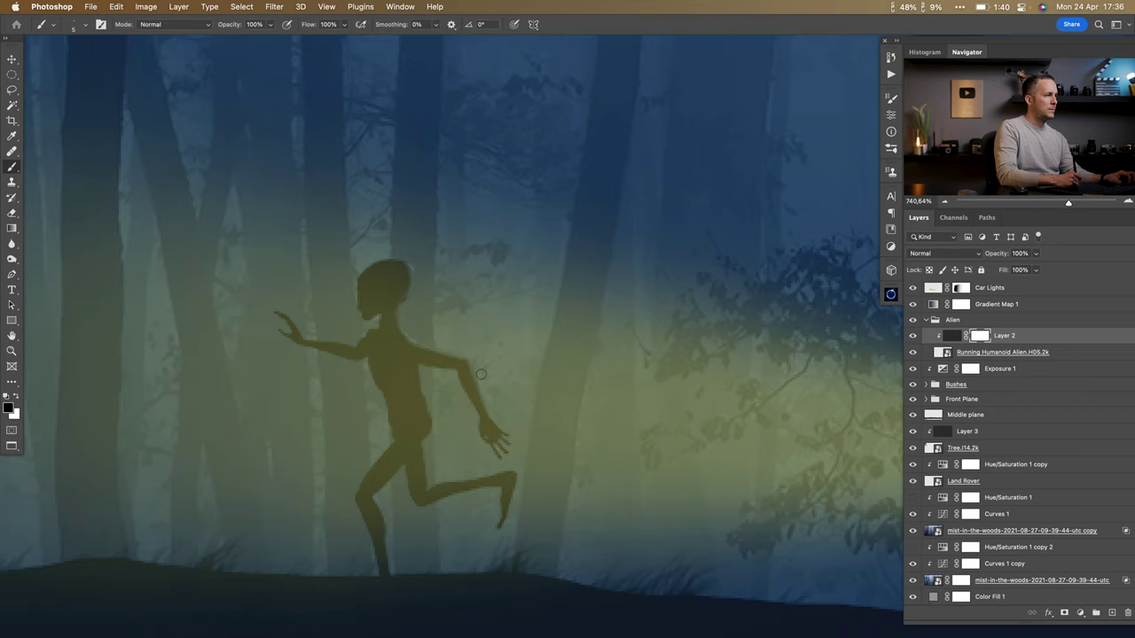
# Toggle the Car Lights layer off and on to examine the alien's silhouette against the beam.
pyautogui.scroll(2, 486, 406)
pyautogui.click(913, 288)
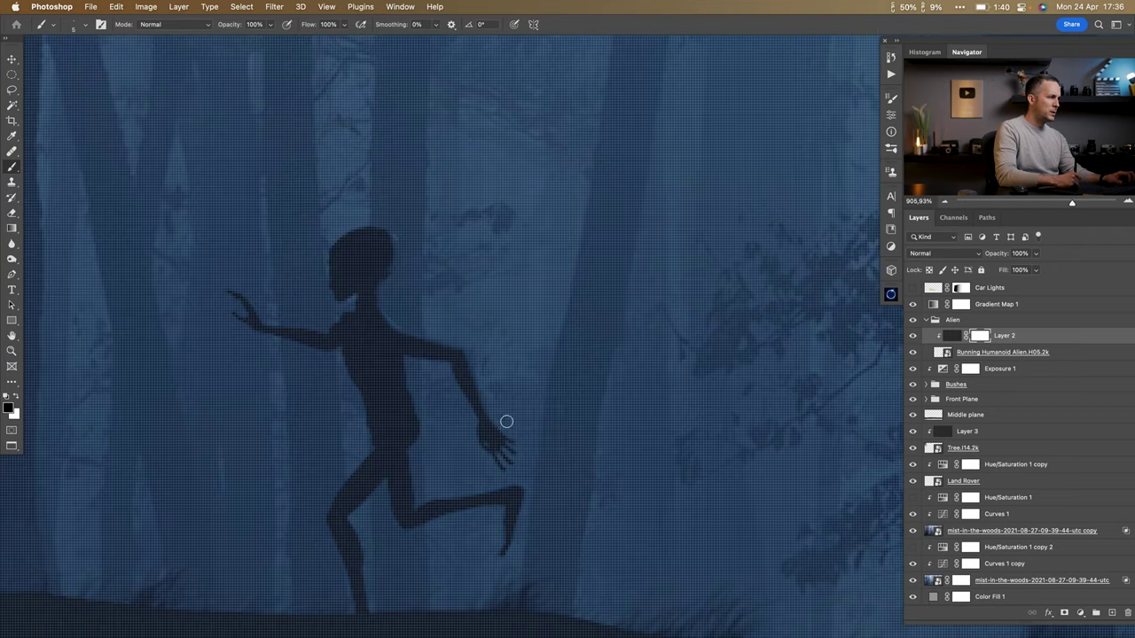
pyautogui.click(913, 288)
pyautogui.scroll(-1, 474, 394)
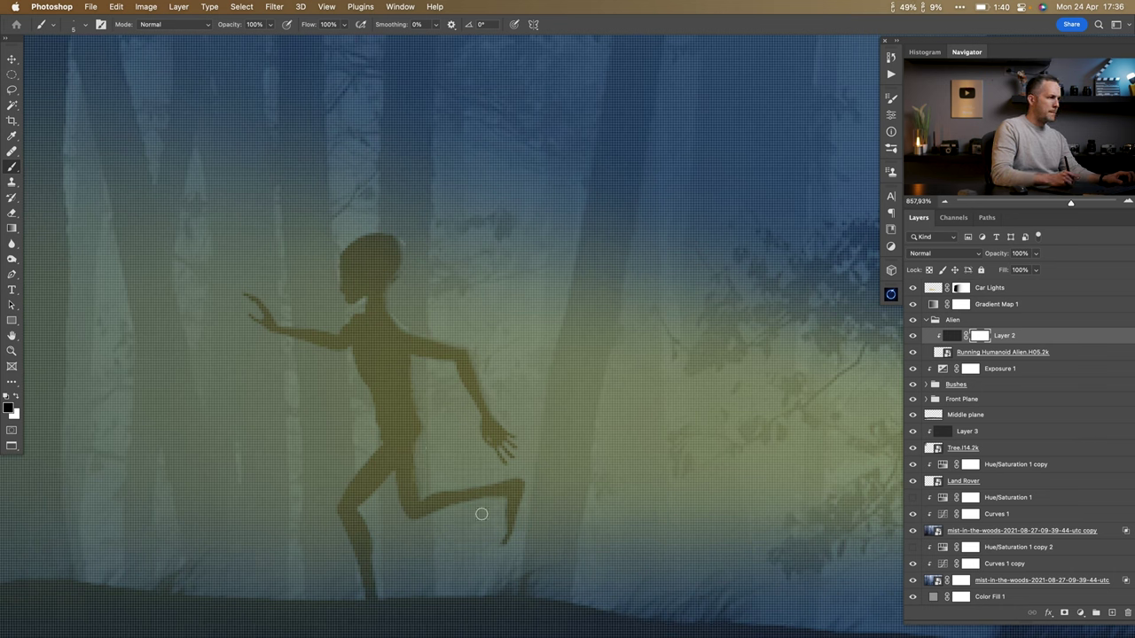
# Reduce the brush size to 2 px and try a mask stroke along the upper edge of the alien's raised leg, then undo it.
pyautogui.press('[')
pyautogui.press('[')
pyautogui.press('[')
pyautogui.moveTo(432, 493); pyautogui.dragTo(461, 488)
pyautogui.press('super+z')
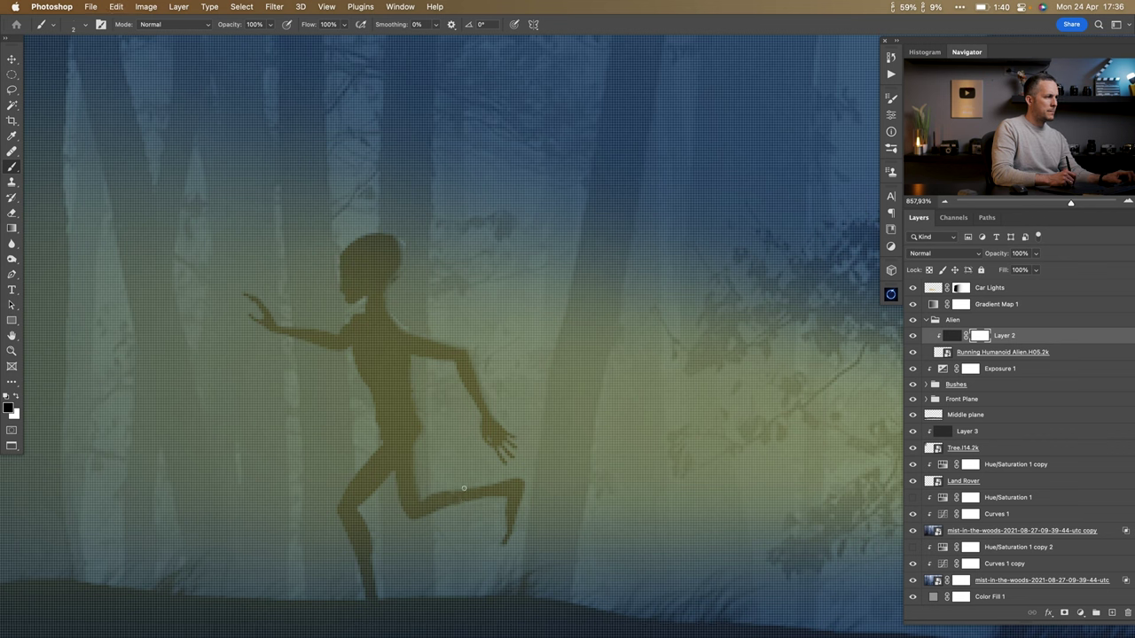
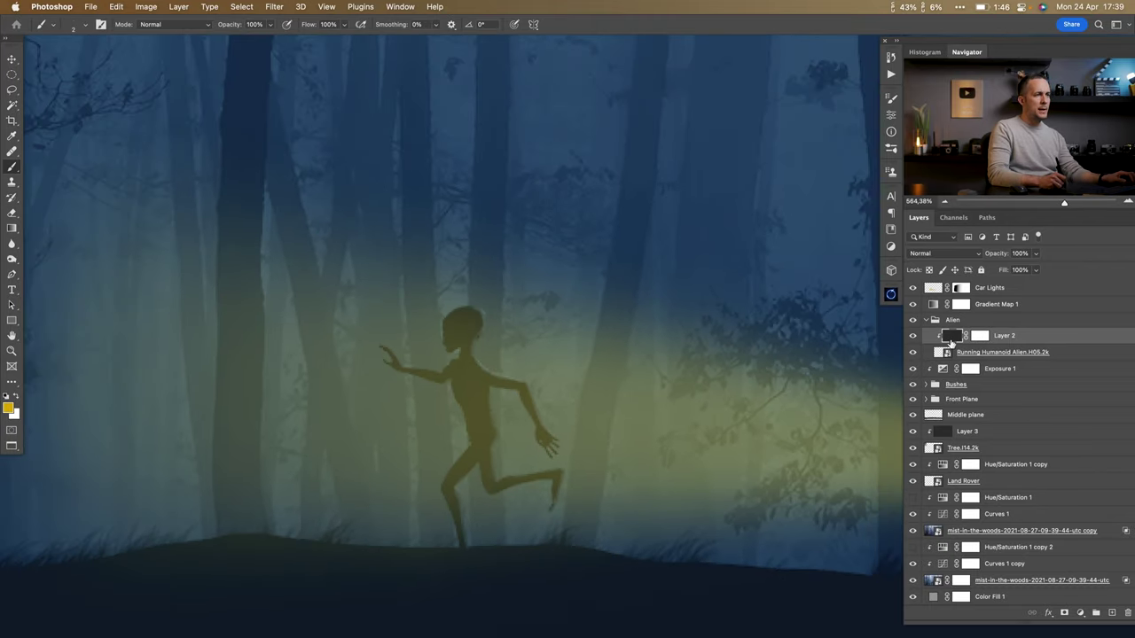
# Duplicate the Running Humanoid Alien layer directly below Car Lights and copy Layer 2's mask onto the duplicate.
pyautogui.click(947, 353)
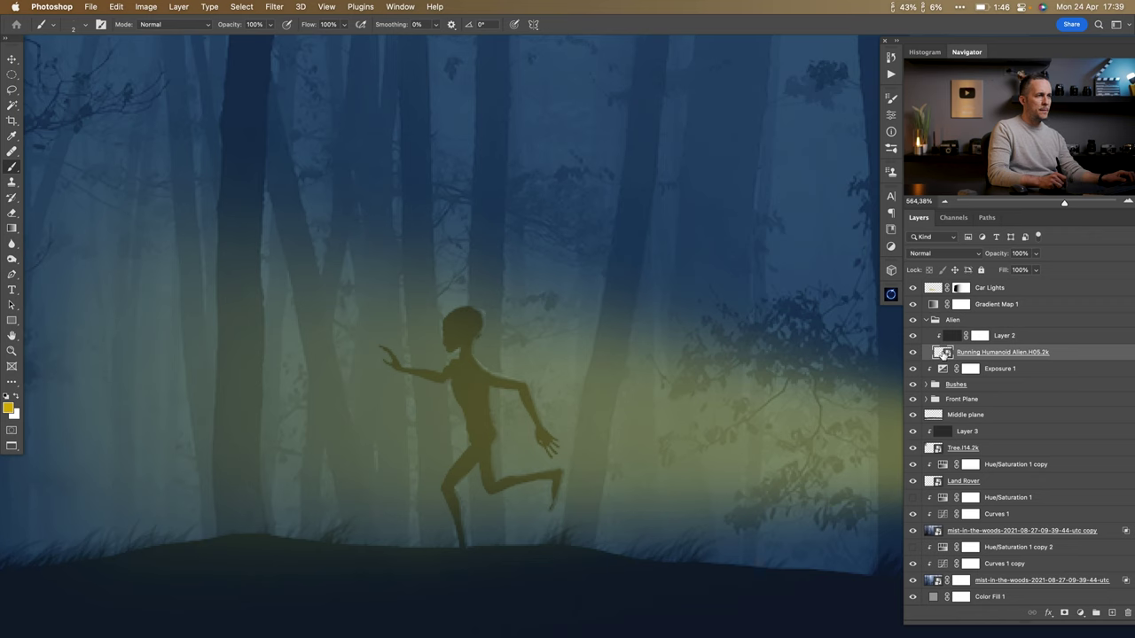
pyautogui.moveTo(942, 353); pyautogui.dragTo(945, 297)
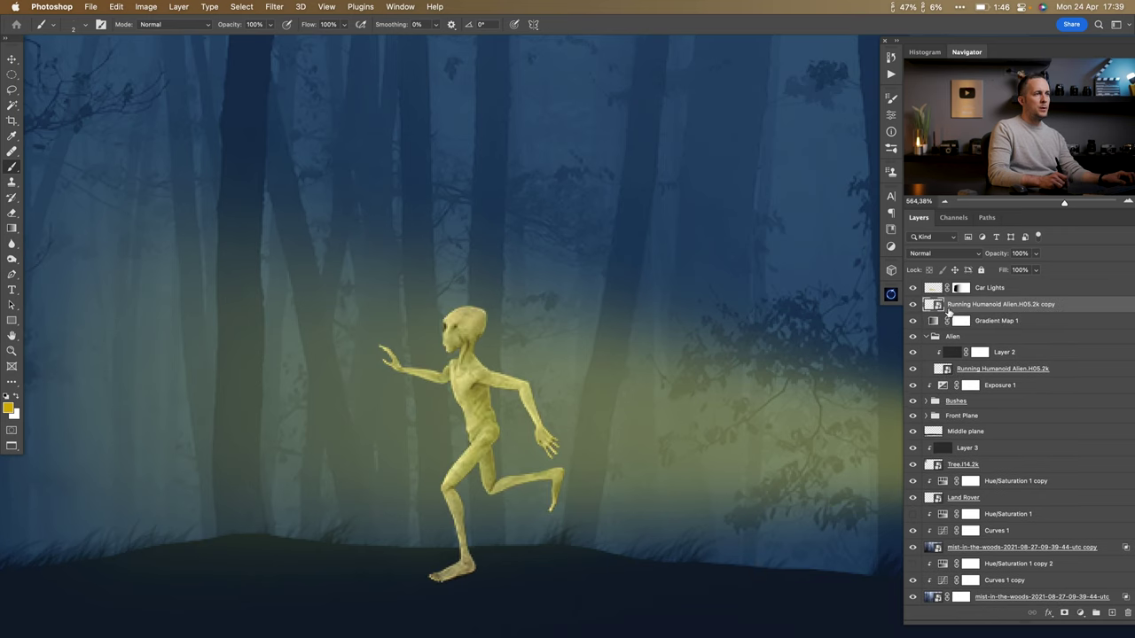
pyautogui.moveTo(985, 352); pyautogui.dragTo(981, 304)
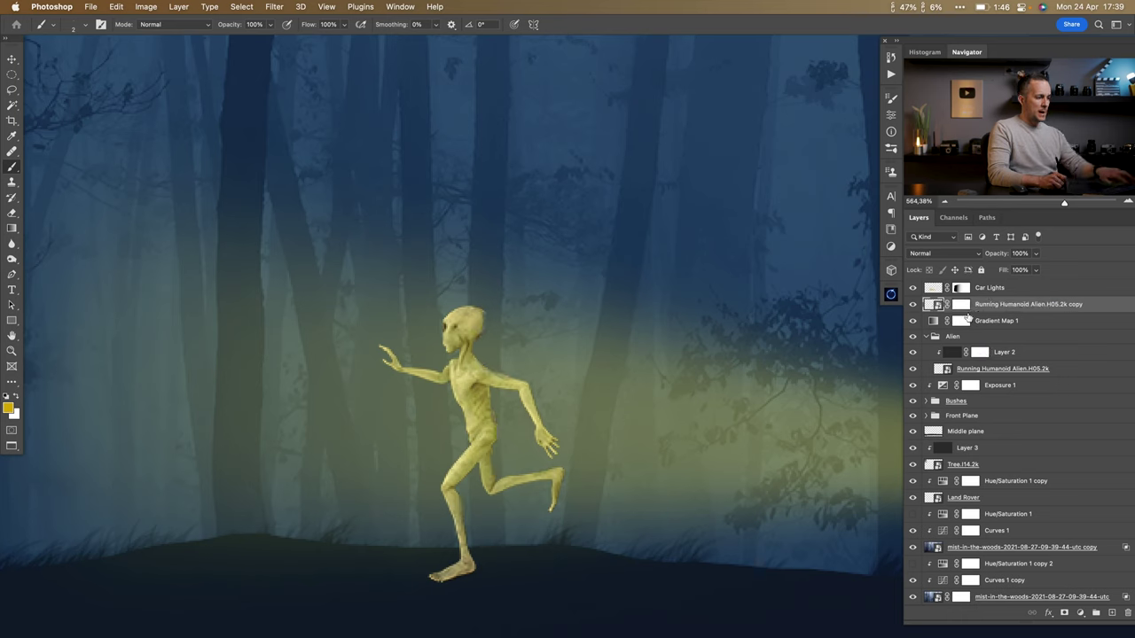
# Invert the mask of the duplicate alien layer, undoing the inversion applied to the layer content.
pyautogui.press('super+i')
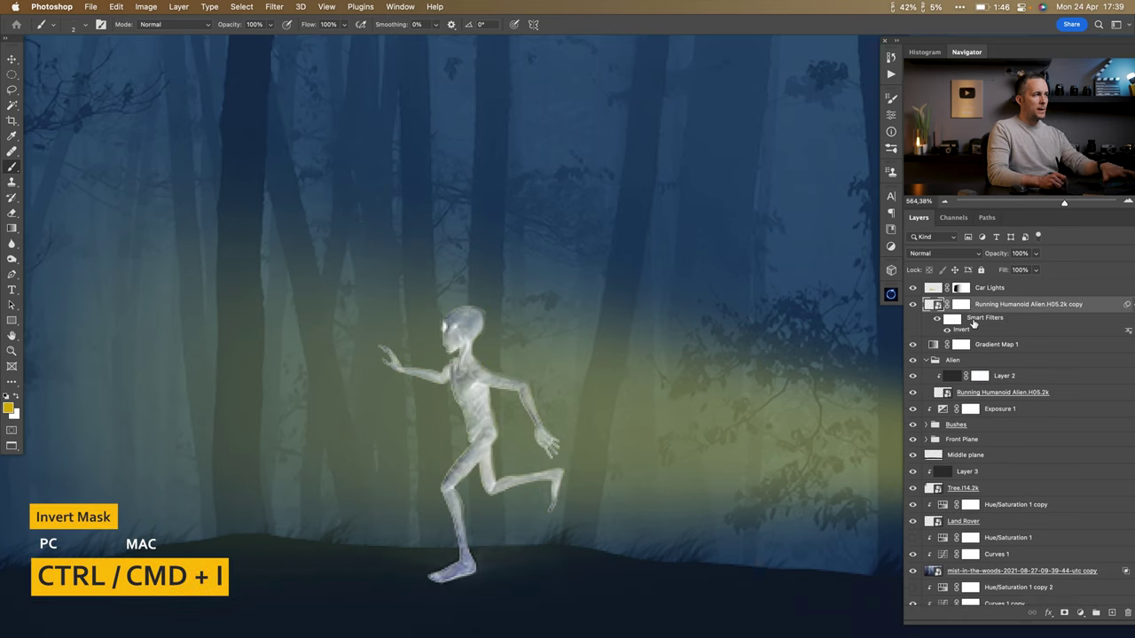
pyautogui.press('super+z')
pyautogui.click(962, 305)
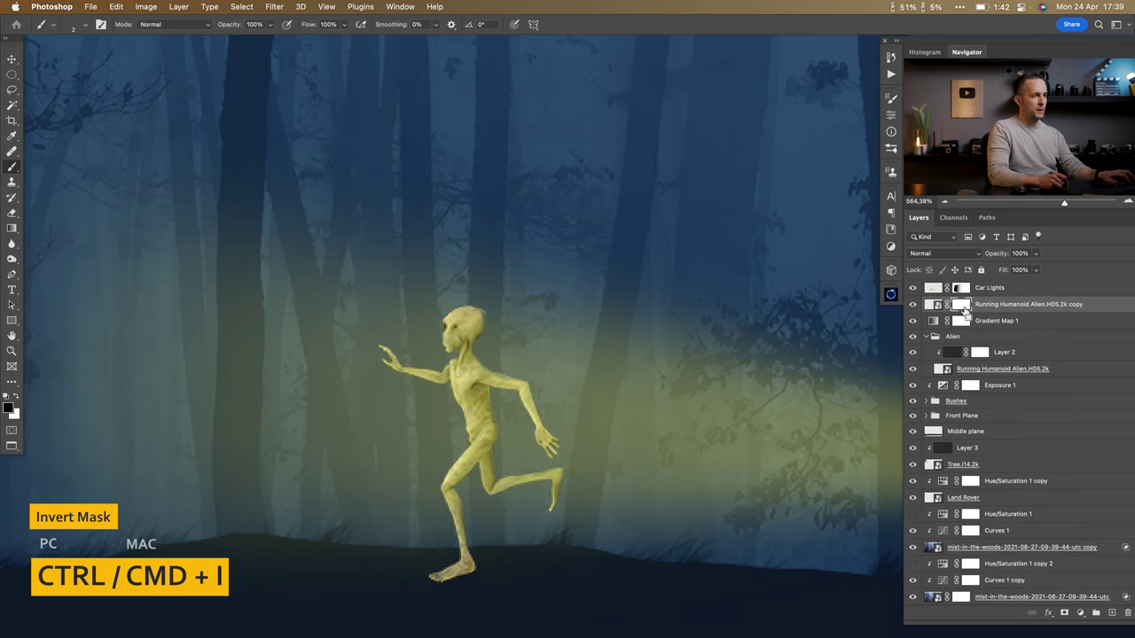
pyautogui.press('super+i')
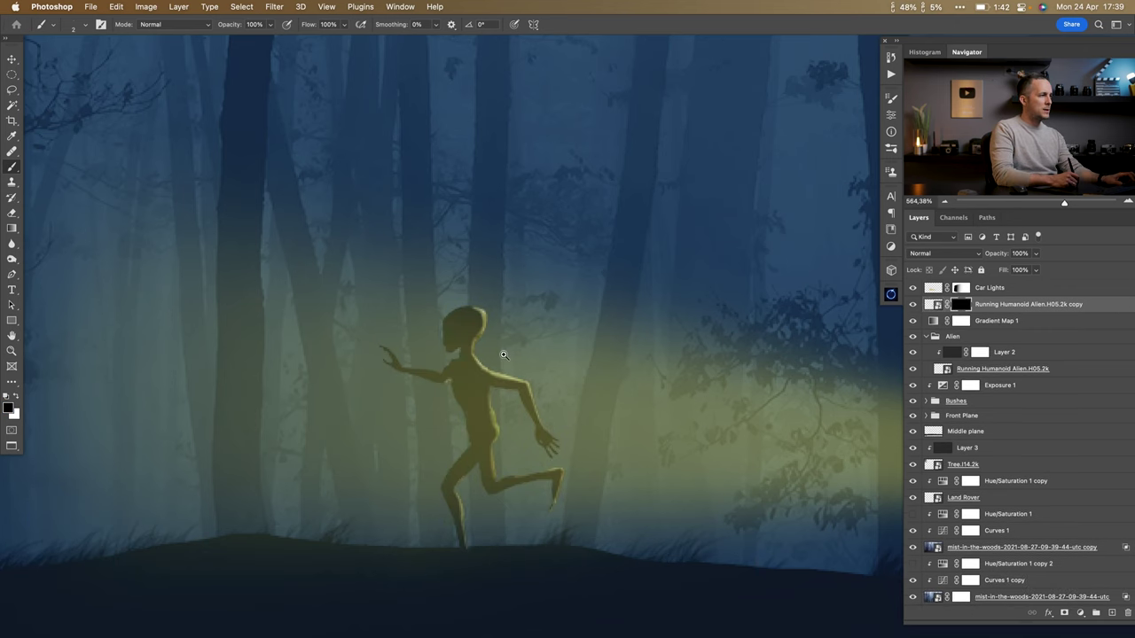
# Try the Car Lights layer below Gradient Map 1, undo the move and keep its Linear Dodge (Add) blend mode.
pyautogui.moveTo(504, 355); pyautogui.dragTo(489, 331)
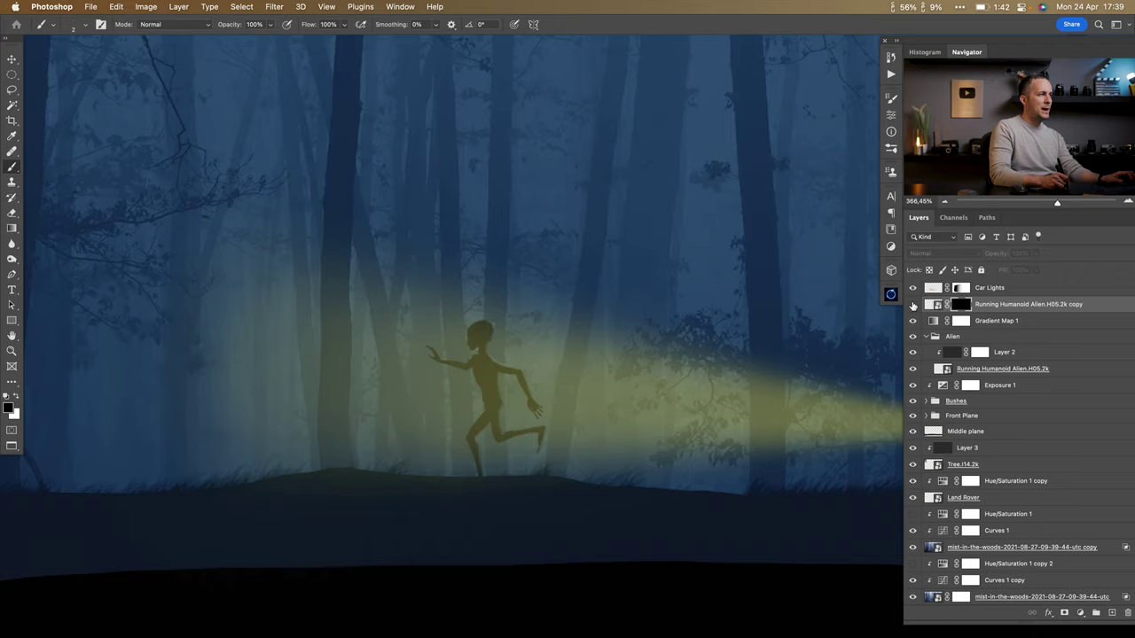
pyautogui.scroll(2, 501, 326)
pyautogui.scroll(2, 502, 326)
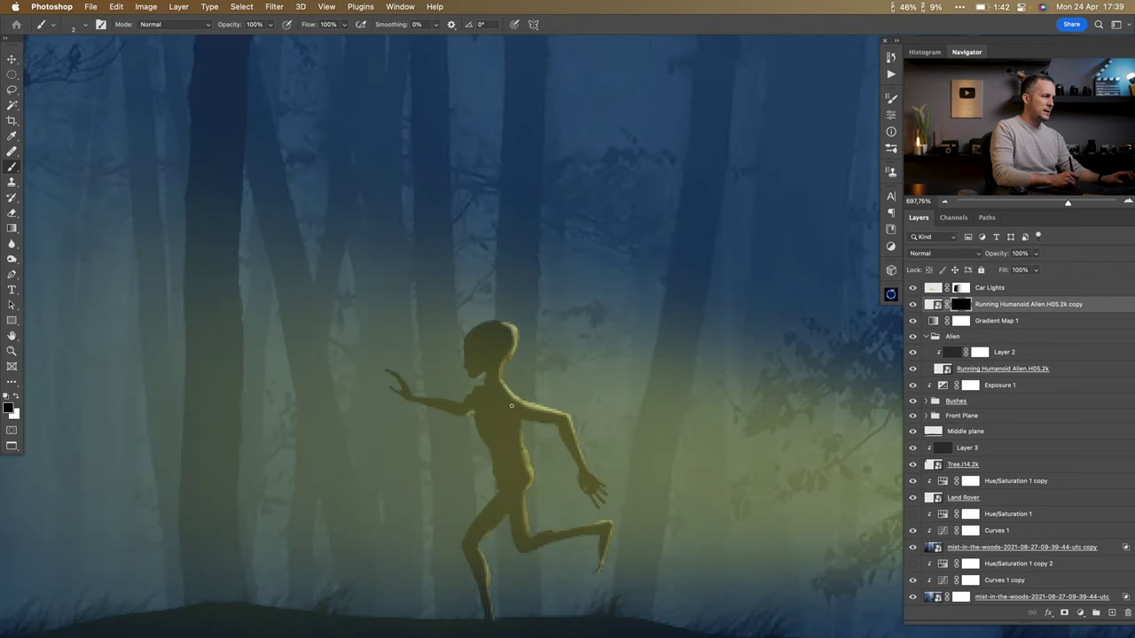
pyautogui.scroll(-6, 554, 451)
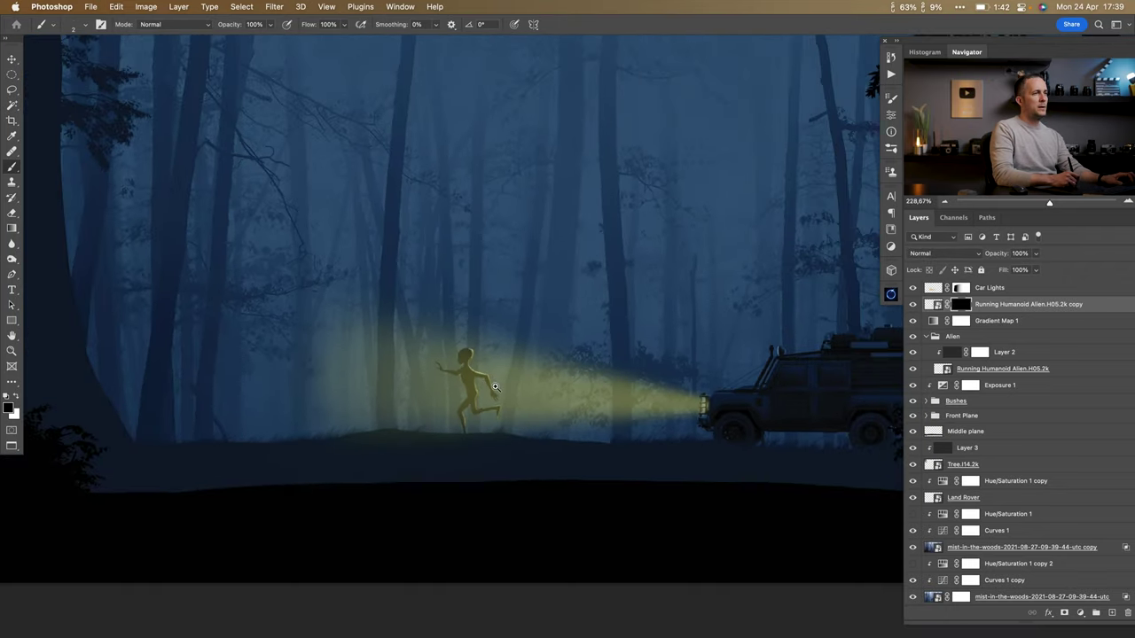
pyautogui.moveTo(930, 290); pyautogui.dragTo(935, 326)
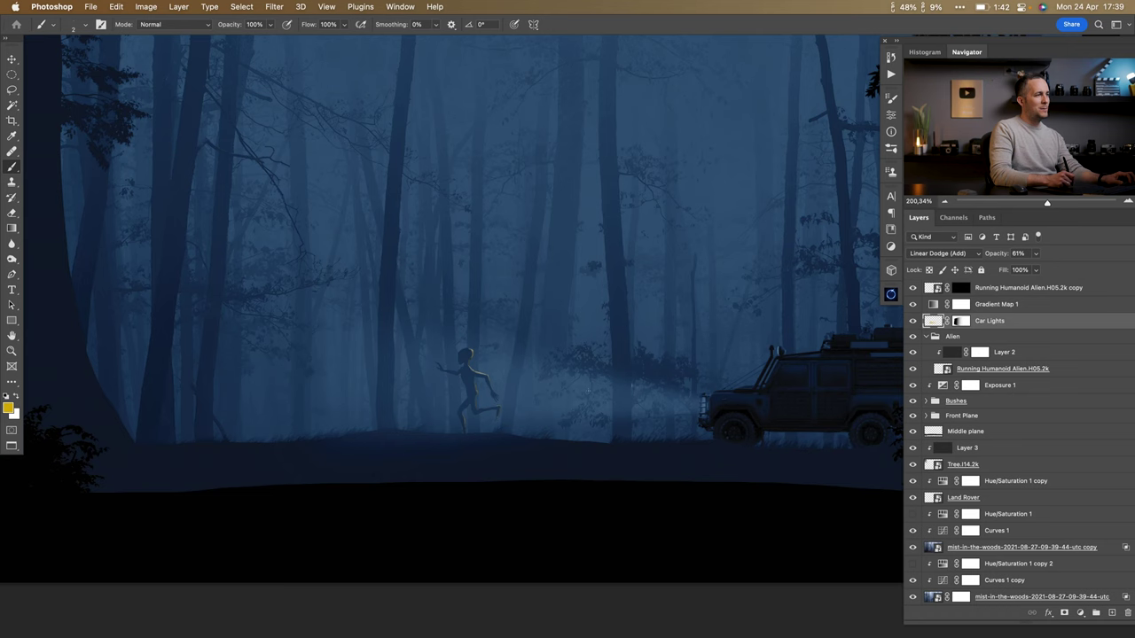
pyautogui.press('super+z')
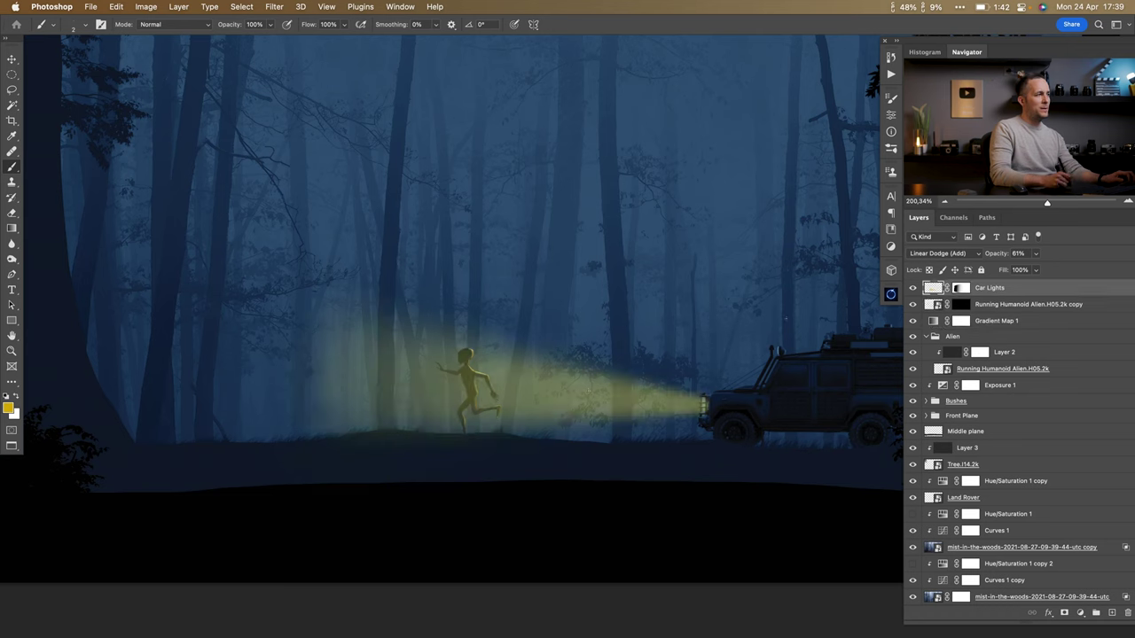
pyautogui.click(945, 254)
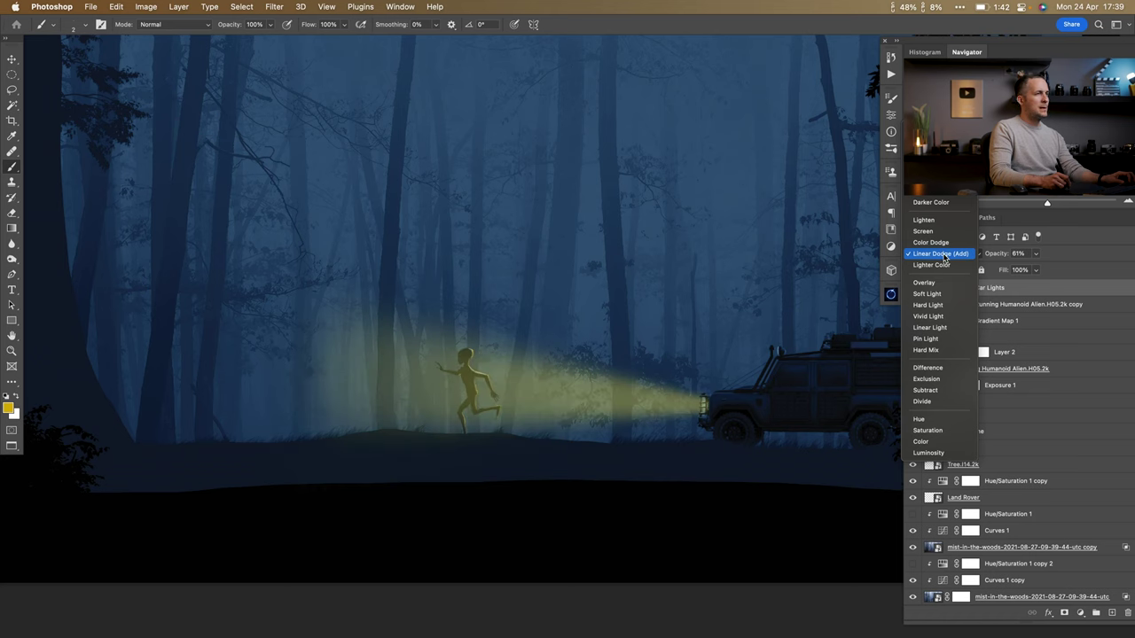
pyautogui.click(945, 256)
# Redraw the horizontal black-to-white gradient on the Car Lights mask so the beam fades out around the alien.
pyautogui.click(961, 288)
pyautogui.press('d')
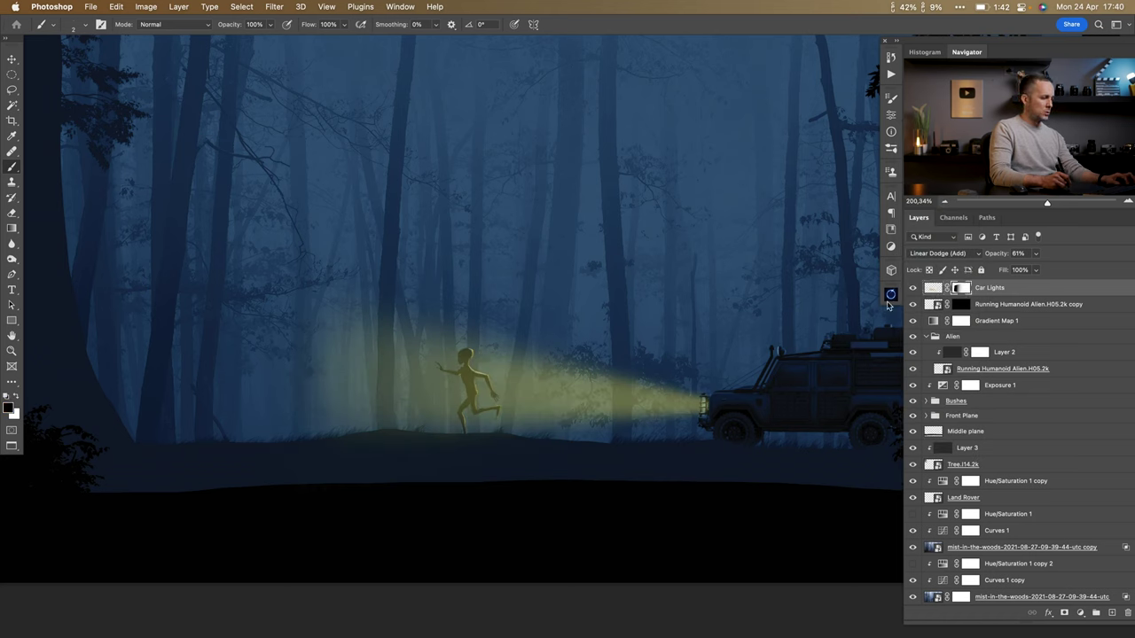
pyautogui.press('g')
pyautogui.moveTo(380, 377); pyautogui.dragTo(640, 372)
pyautogui.press('super+z')
pyautogui.press('b')
pyautogui.moveTo(344, 382); pyautogui.dragTo(572, 382)
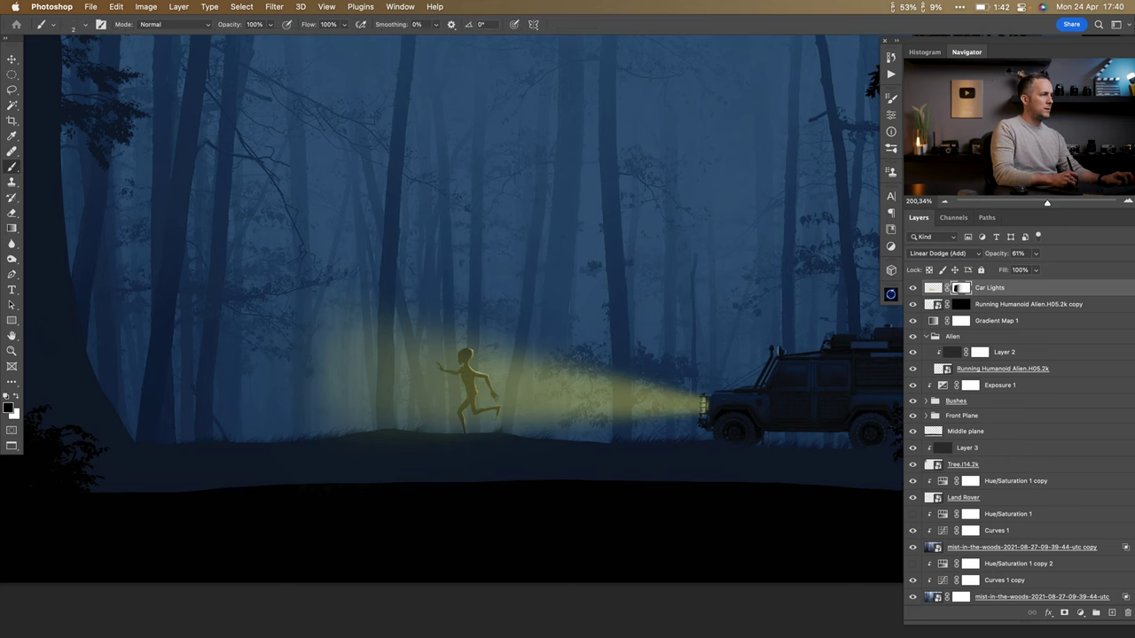
pyautogui.press('g')
pyautogui.moveTo(349, 384); pyautogui.dragTo(618, 390)
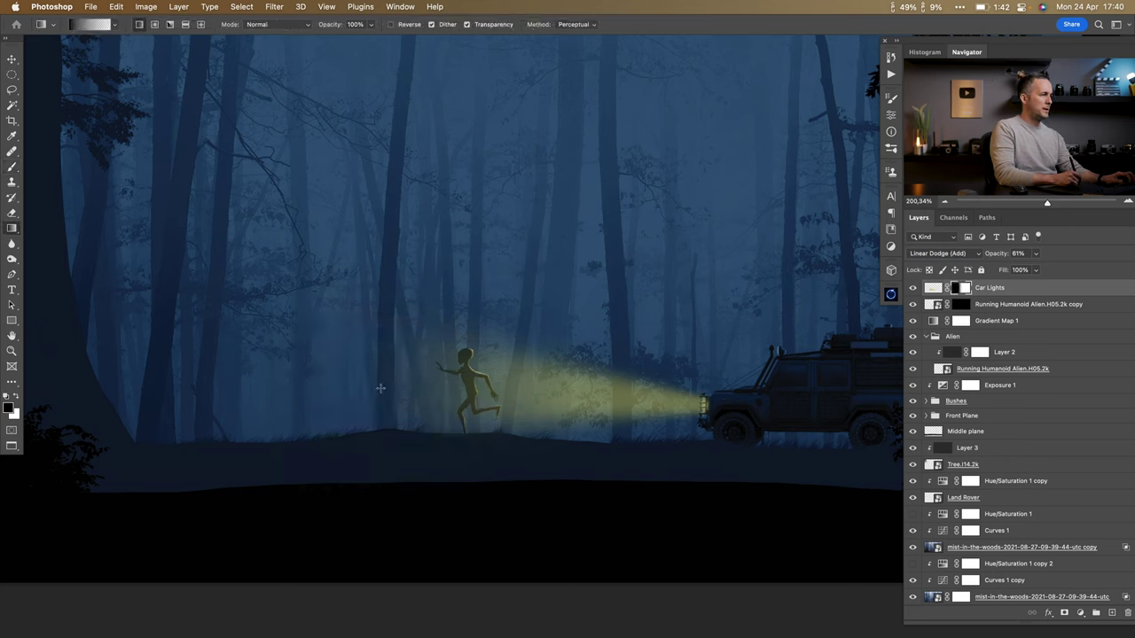
pyautogui.hotkey('ctrl', 'z')
pyautogui.moveTo(336, 380); pyautogui.dragTo(627, 381)
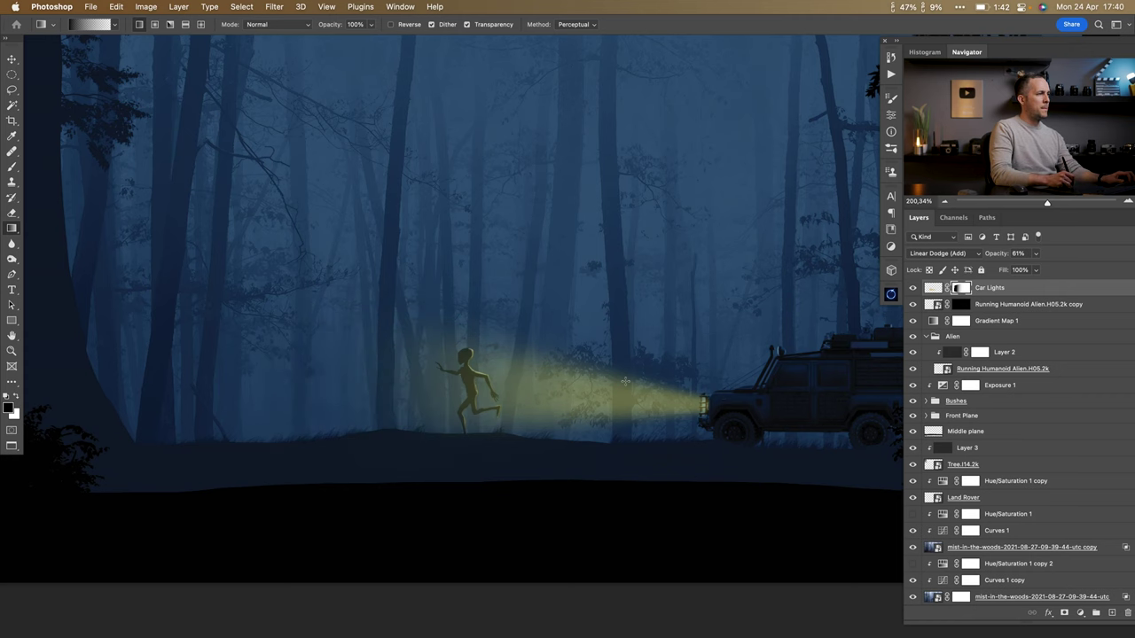
# Select the duplicate alien layer together with the Alien group and its layers, and move the alien left out of the beam.
pyautogui.press('super+0')
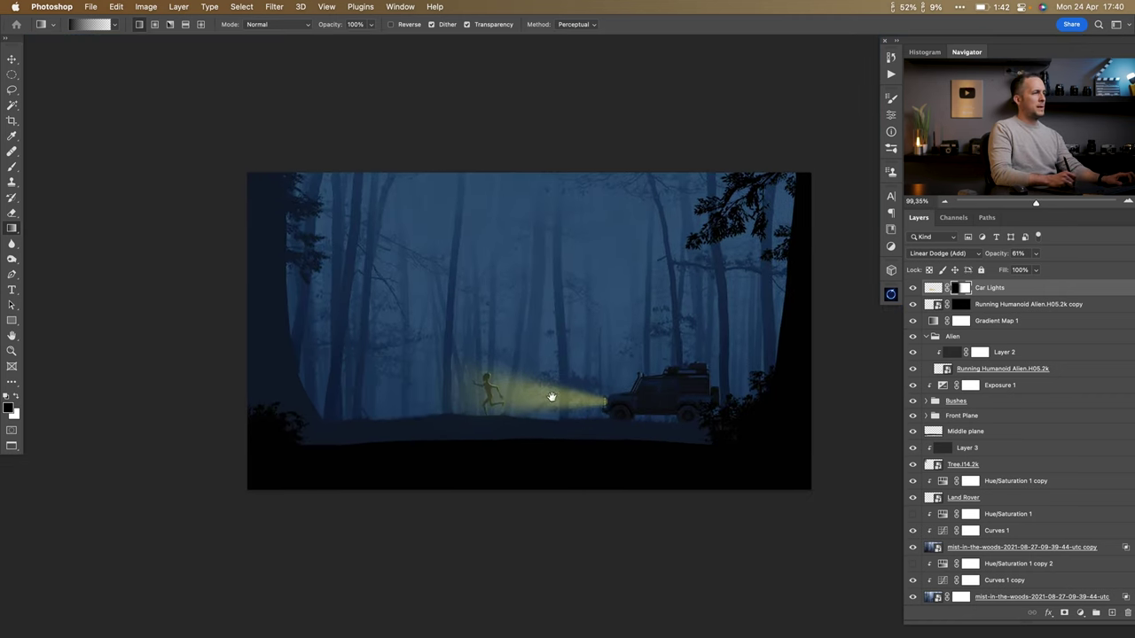
pyautogui.scroll(3, 465, 392)
pyautogui.keyDown('alt'); pyautogui.click(504, 395); pyautogui.keyUp('alt')
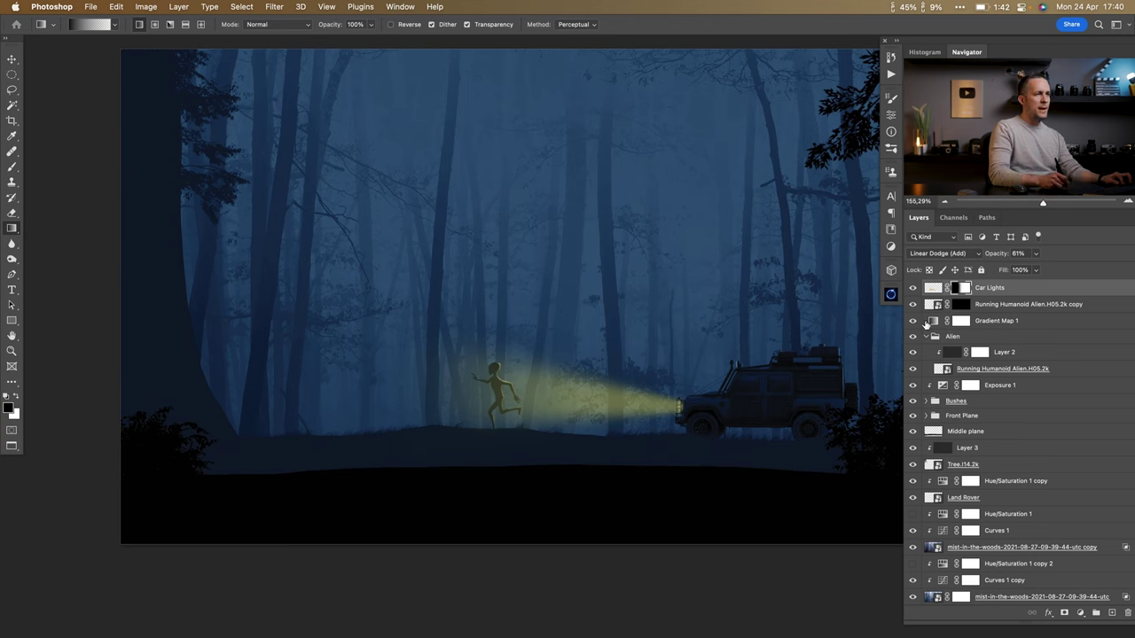
pyautogui.click(938, 337)
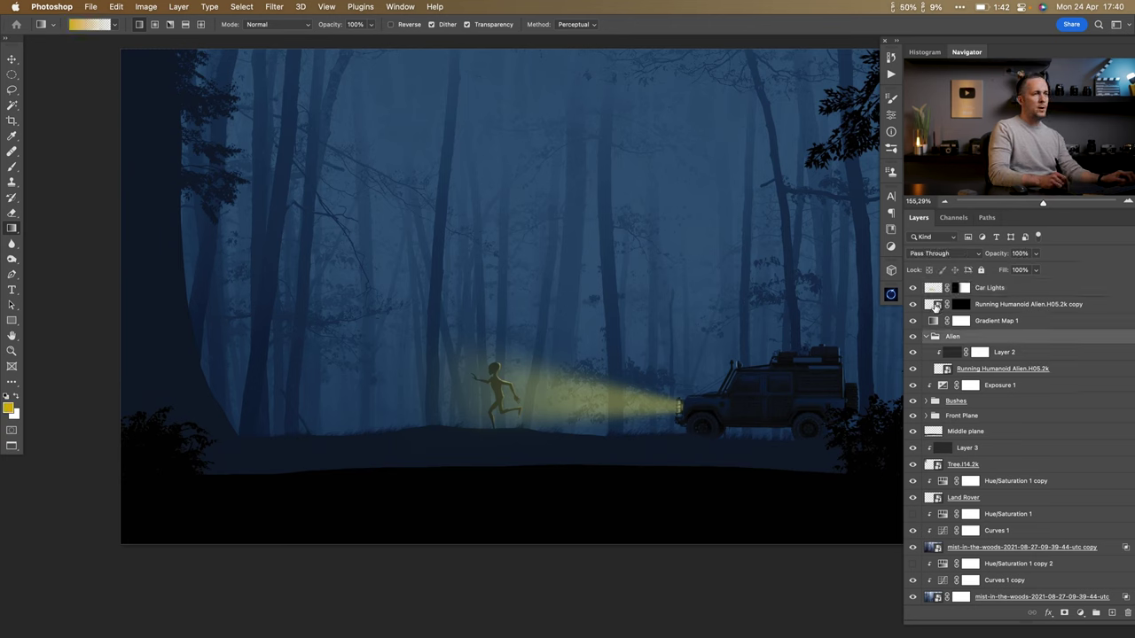
pyautogui.click(929, 305)
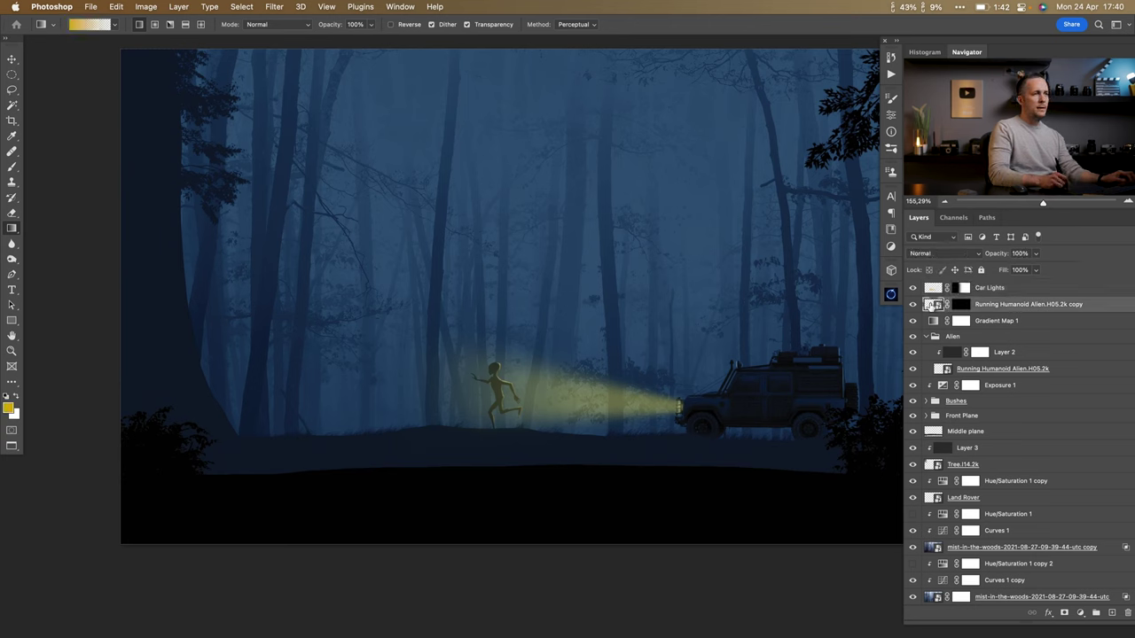
pyautogui.keyDown('super'); pyautogui.click(946, 369); pyautogui.keyUp('super')
pyautogui.press('super+d')
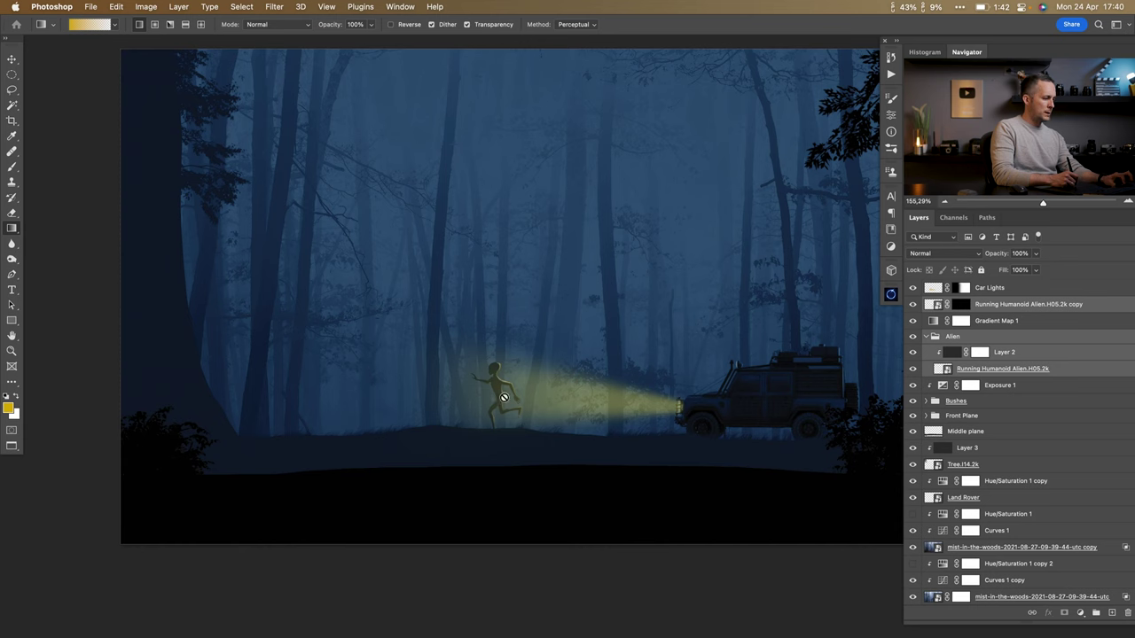
pyautogui.press('v')
pyautogui.moveTo(507, 404); pyautogui.dragTo(396, 396)
# Enlarge the selected alien layers slightly, using a reference point at the alien's feet.
pyautogui.press('super+t')
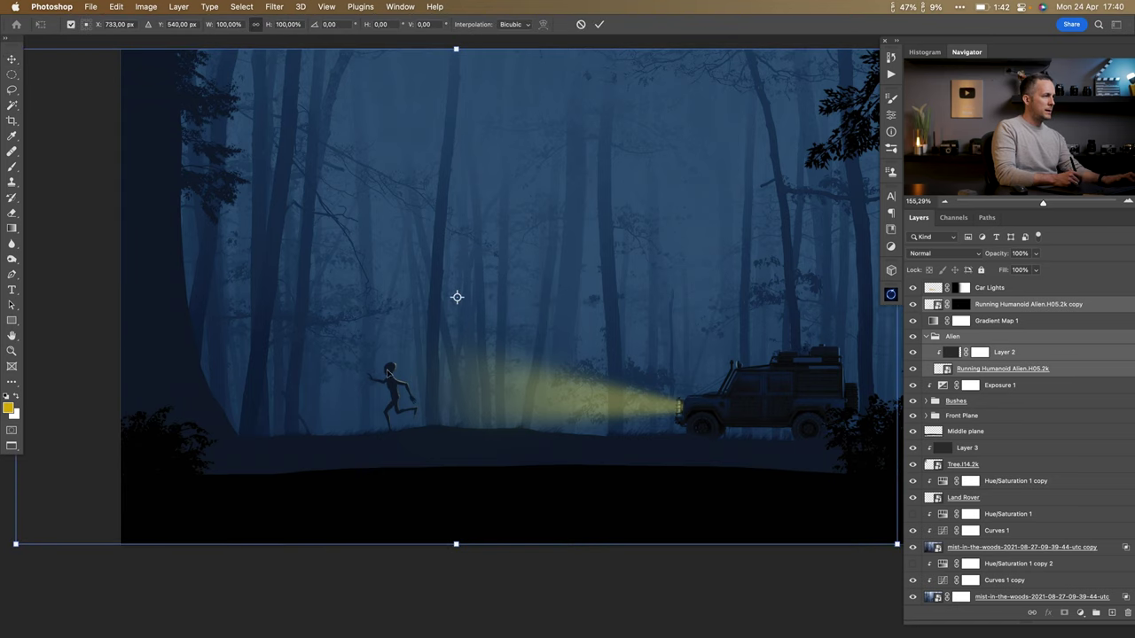
pyautogui.press('super+0')
pyautogui.keyDown('alt'); pyautogui.click(424, 434); pyautogui.keyUp('alt')
pyautogui.moveTo(462, 512)
pyautogui.mouseDown()
pyautogui.moveTo(463, 543)
pyautogui.moveTo(461, 532)
pyautogui.mouseUp()
pyautogui.press('Return')
pyautogui.scroll(5, 434, 455)
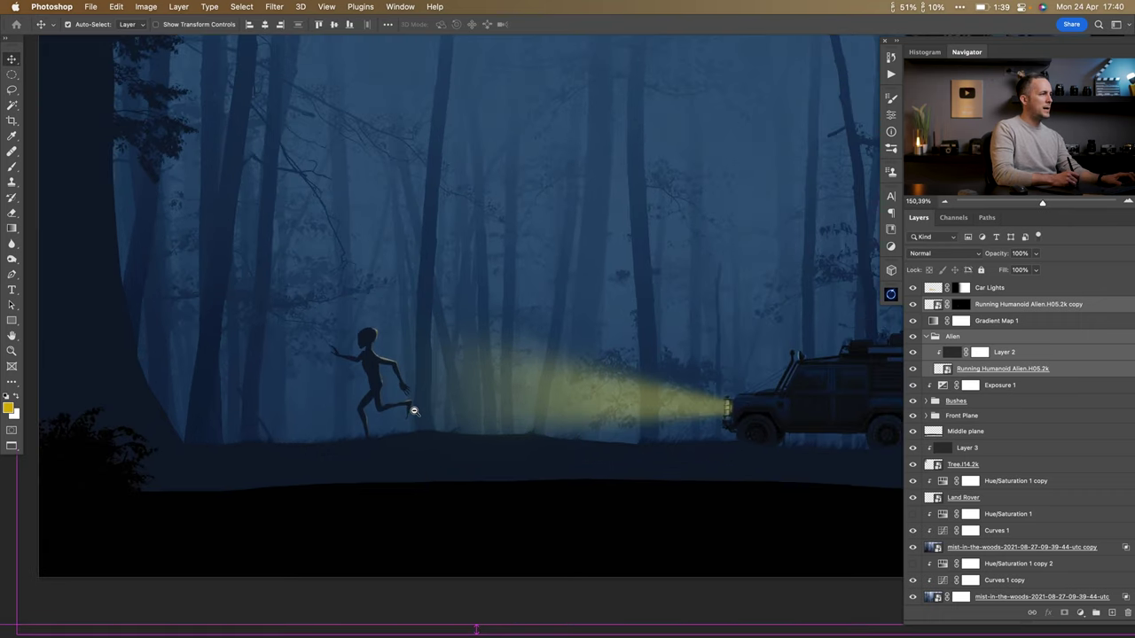
pyautogui.scroll(-4, 395, 418)
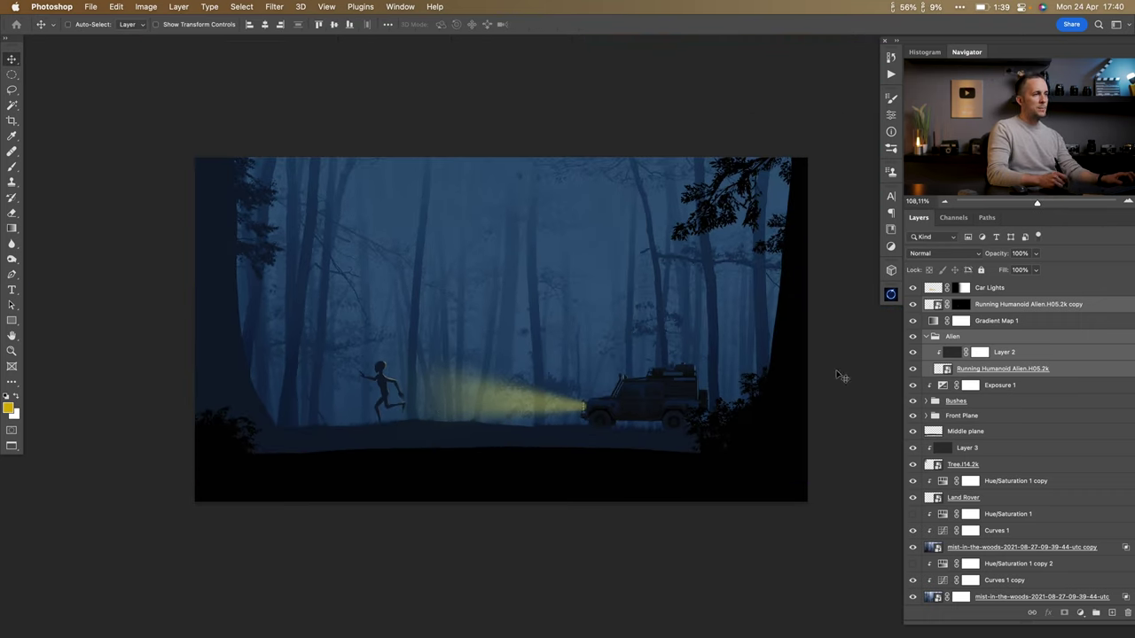
# Group the Land Rover layer with Hue/Saturation 1 copy and name the group Land Rover.
pyautogui.keyDown('super'); pyautogui.click(674, 405); pyautogui.keyUp('super')
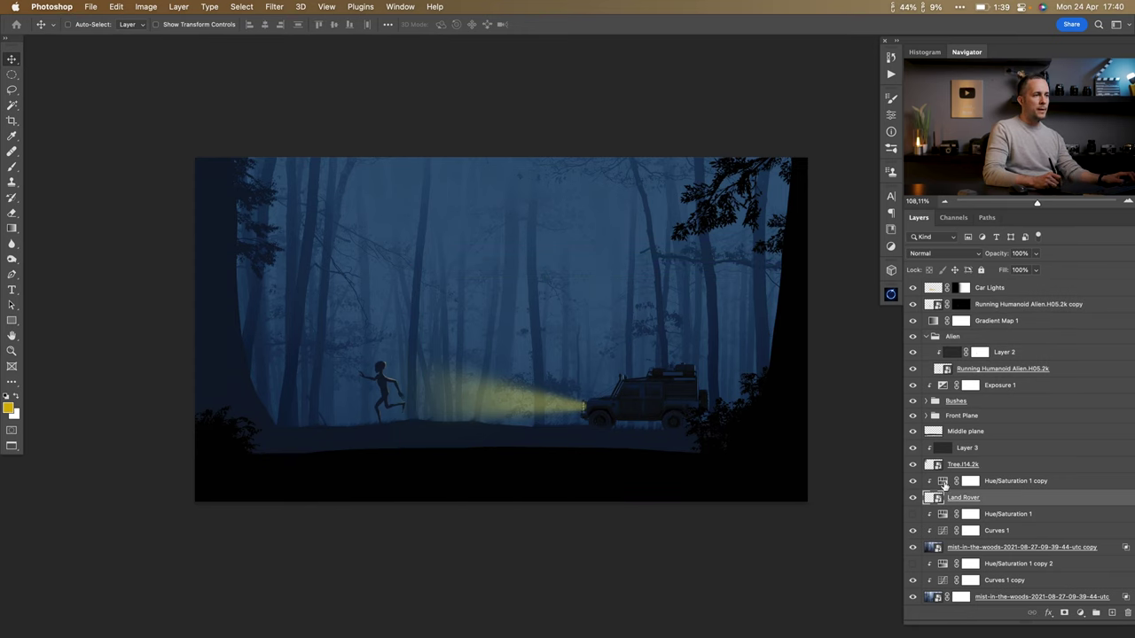
pyautogui.keyDown('shift'); pyautogui.click(964, 480); pyautogui.keyUp('shift')
pyautogui.press('super+g')
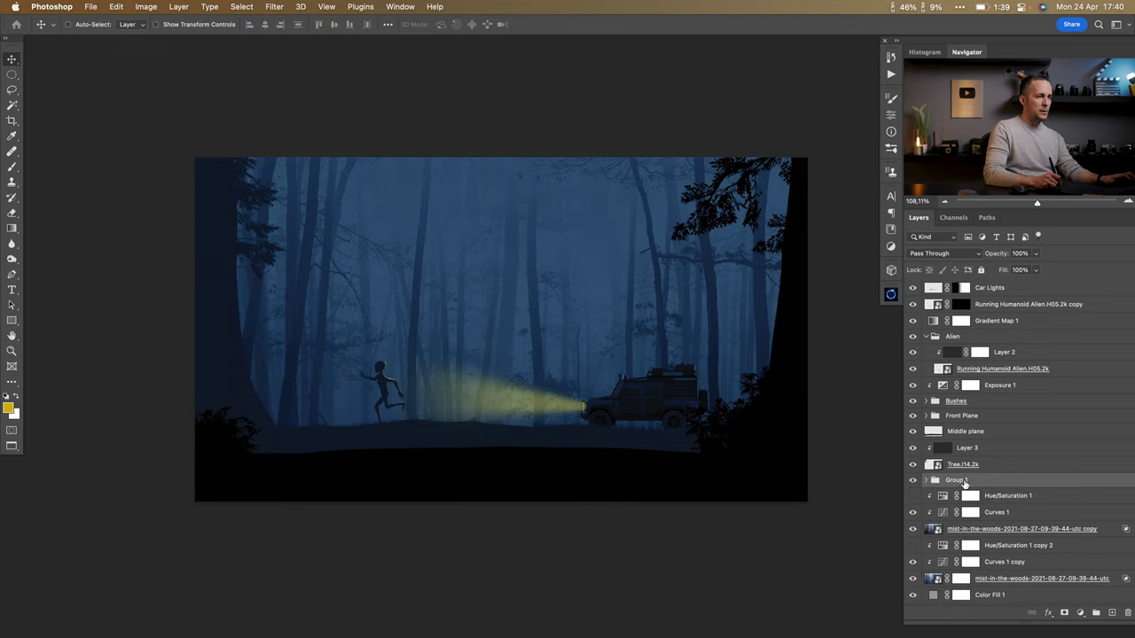
pyautogui.write('La')
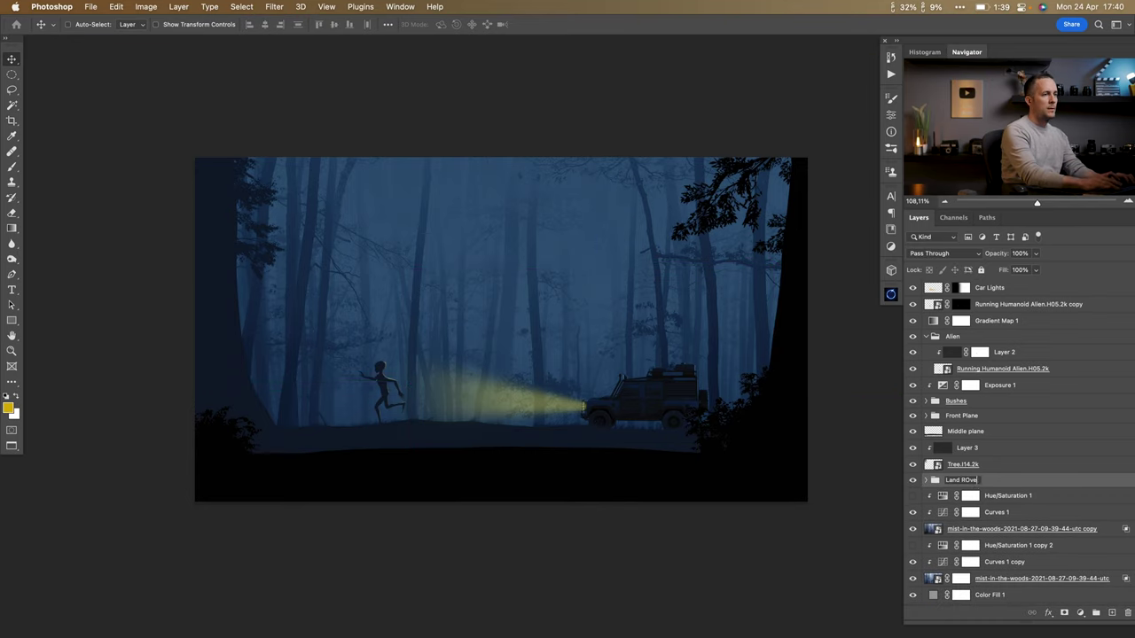
pyautogui.write('nd Rover')
pyautogui.press('Return')
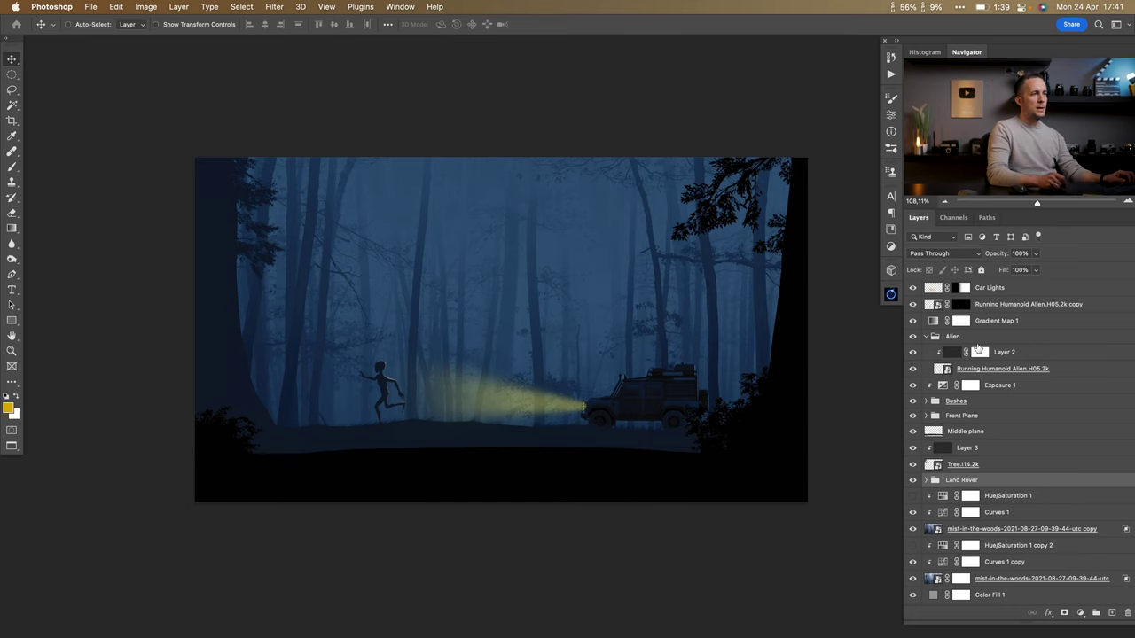
# Start a joint transform of the Car Lights layer and Land Rover group with the reference point at the car's rear wheel.
pyautogui.click(1015, 291)
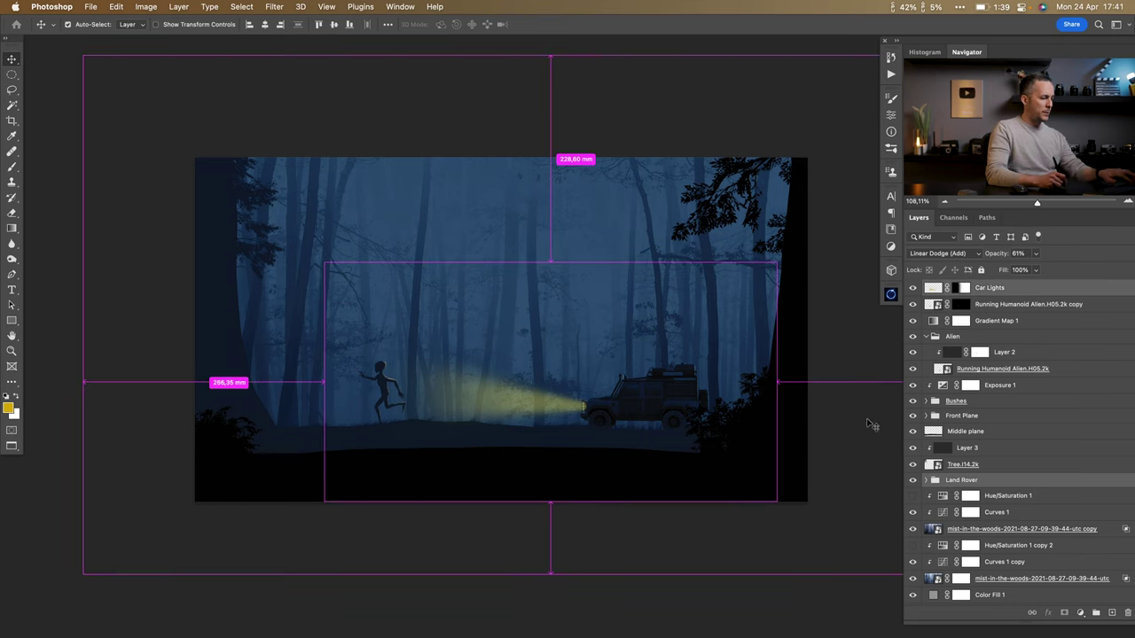
pyautogui.press('super+t')
pyautogui.keyDown('alt'); pyautogui.click(679, 429); pyautogui.keyUp('alt')
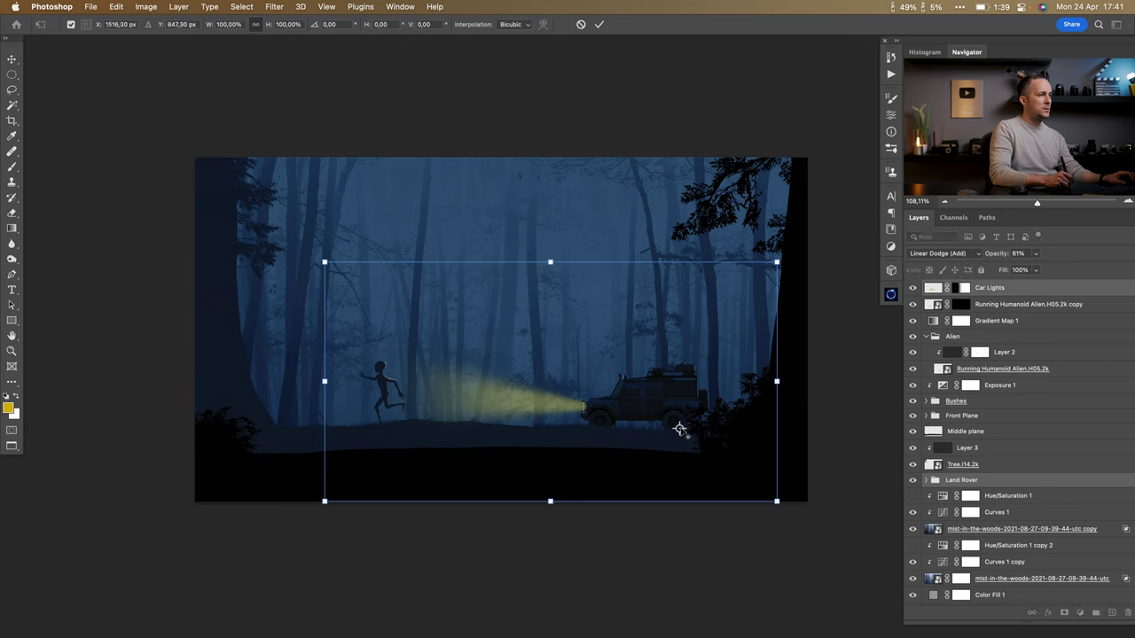
# Try scaling the Land Rover and its beam to 128.52% and shifting them, and undo both changes.
pyautogui.moveTo(324, 261); pyautogui.dragTo(211, 184)
pyautogui.moveTo(654, 387); pyautogui.dragTo(684, 403)
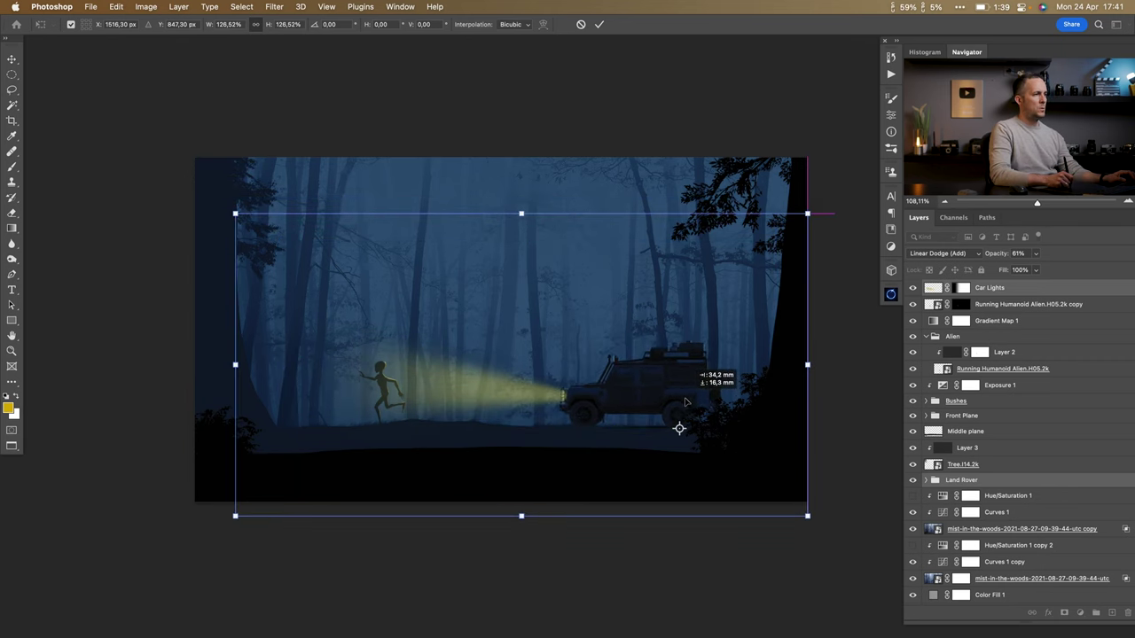
pyautogui.press('super+z')
pyautogui.press('super+z')
# Scale the Land Rover and its beam together to 114.83% and reposition them on the ground.
pyautogui.moveTo(318, 257); pyautogui.dragTo(274, 221)
pyautogui.moveTo(692, 408)
pyautogui.mouseDown()
pyautogui.moveTo(703, 416)
pyautogui.moveTo(681, 395)
pyautogui.mouseUp()
pyautogui.scroll(5, 680, 395)
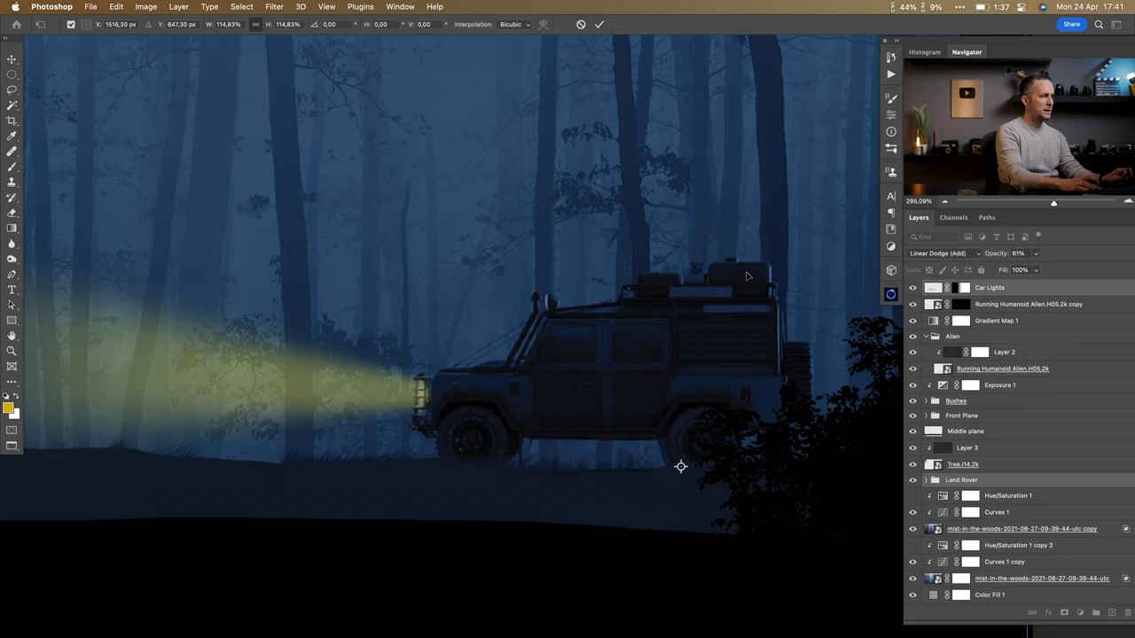
pyautogui.scroll(-5, 745, 274)
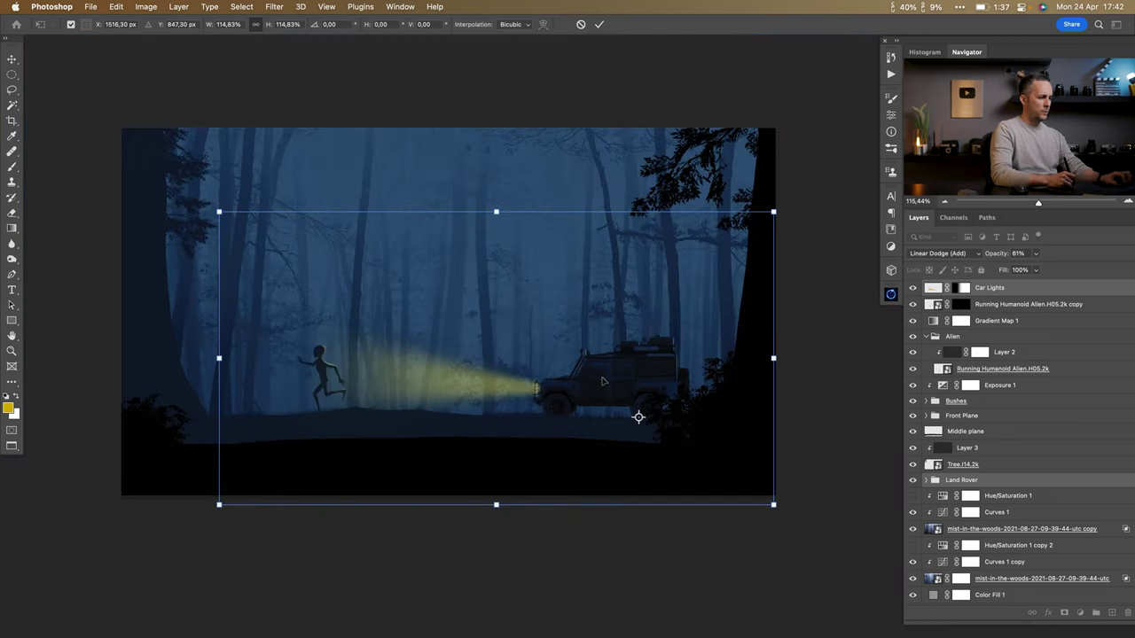
pyautogui.press('Return')
# Shift the Land Rover and its beam slightly left so the bush covers less of the rear wheel.
pyautogui.scroll(3, 615, 378)
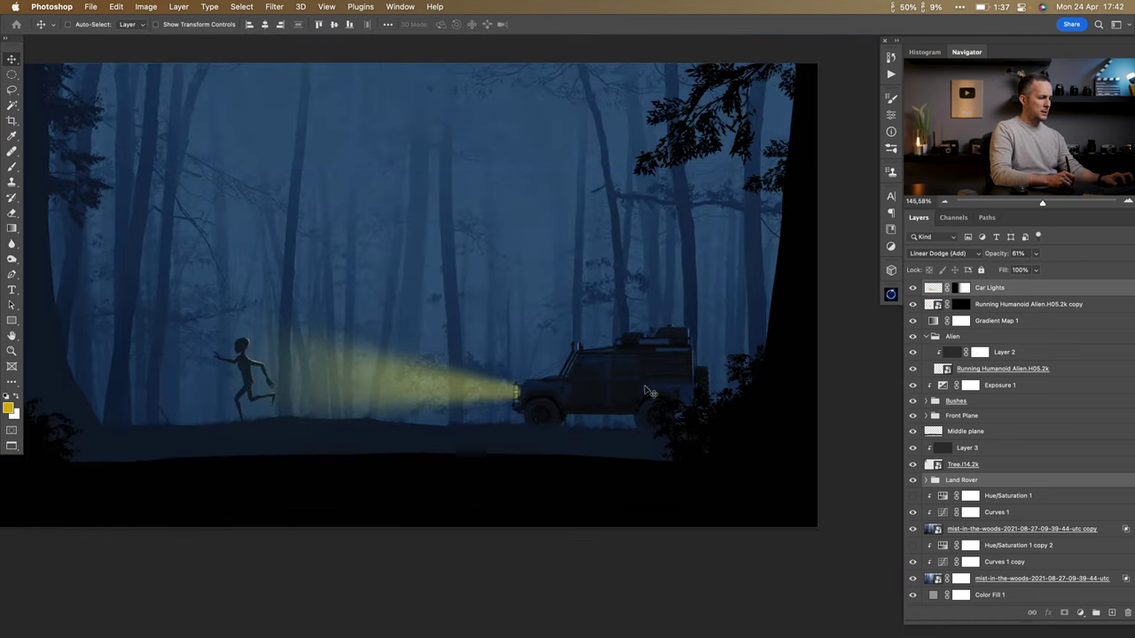
pyautogui.moveTo(648, 393); pyautogui.dragTo(627, 392)
pyautogui.scroll(5, 611, 426)
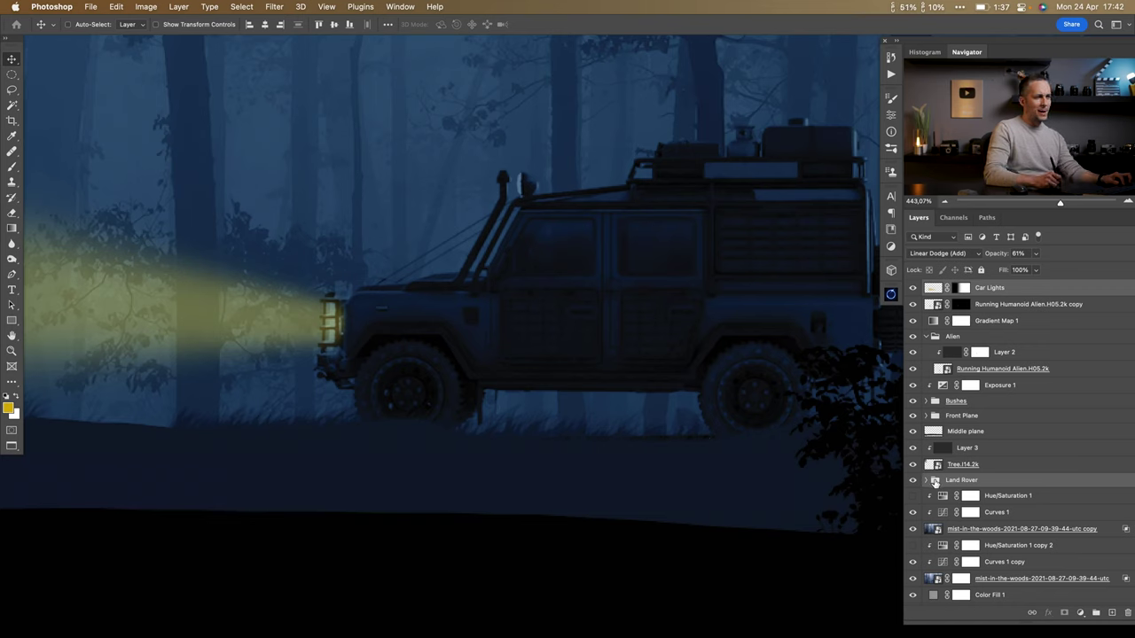
# On the Middle plane layer, sample the ground's dark grey with Gradient Map 1 hidden, paint grass around the Land Rover's wheels and restore the map.
pyautogui.click(933, 432)
pyautogui.click(912, 431)
pyautogui.click(913, 431)
pyautogui.press('b')
pyautogui.rightClick(516, 425)
pyautogui.click(479, 468)
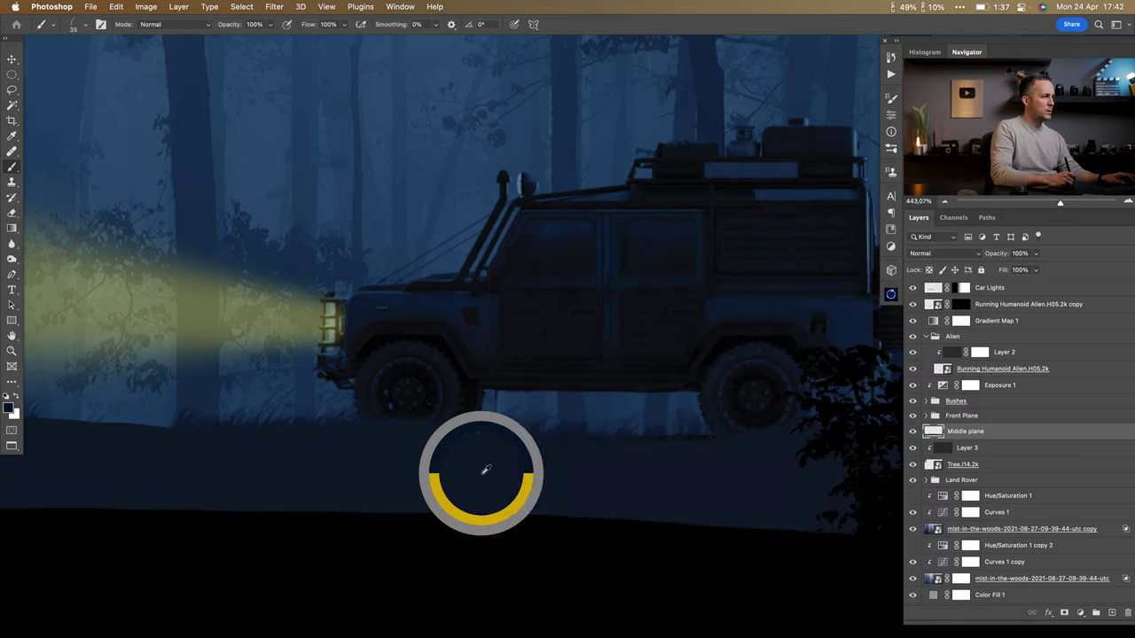
pyautogui.click(912, 321)
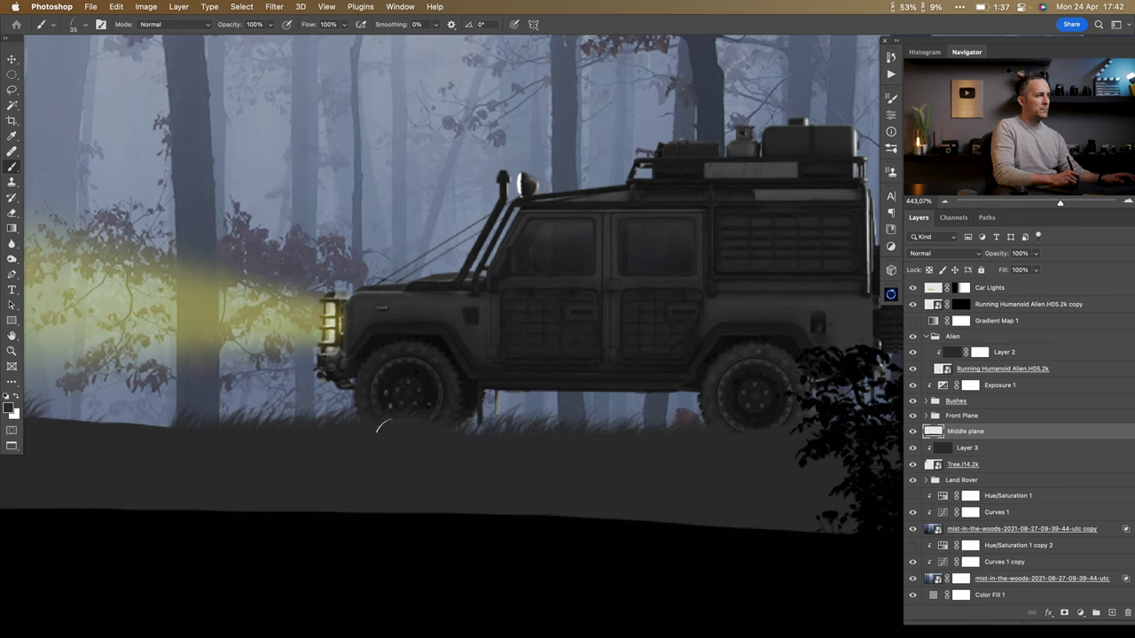
pyautogui.click(912, 321)
# Add a new layer above Car Lights and name it Back Lights.
pyautogui.scroll(-5, 603, 426)
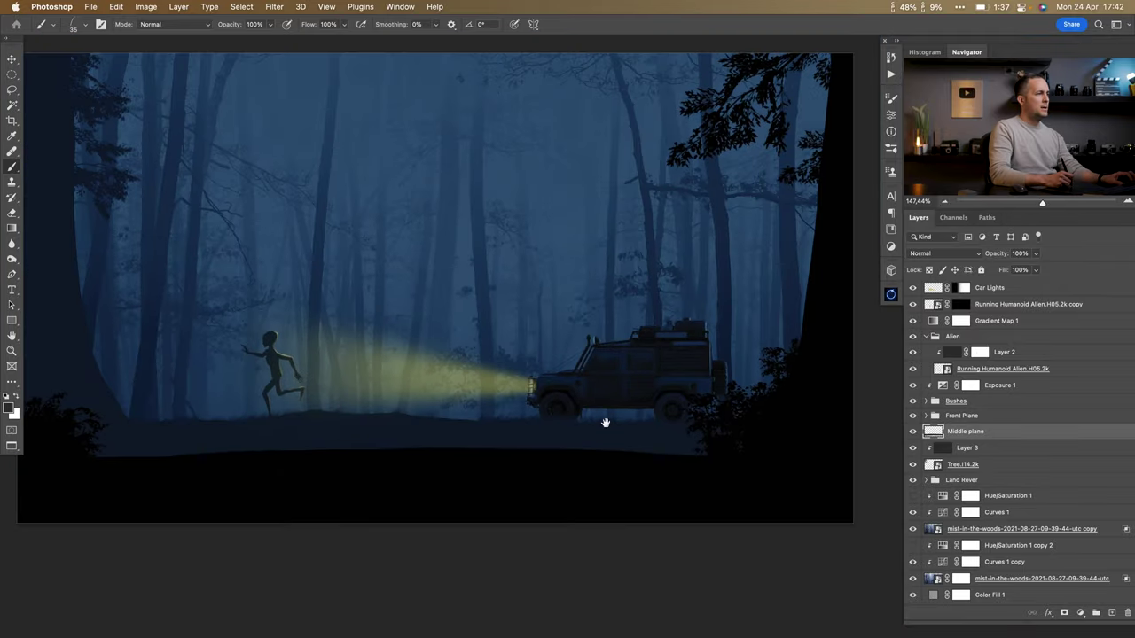
pyautogui.scroll(-2, 532, 388)
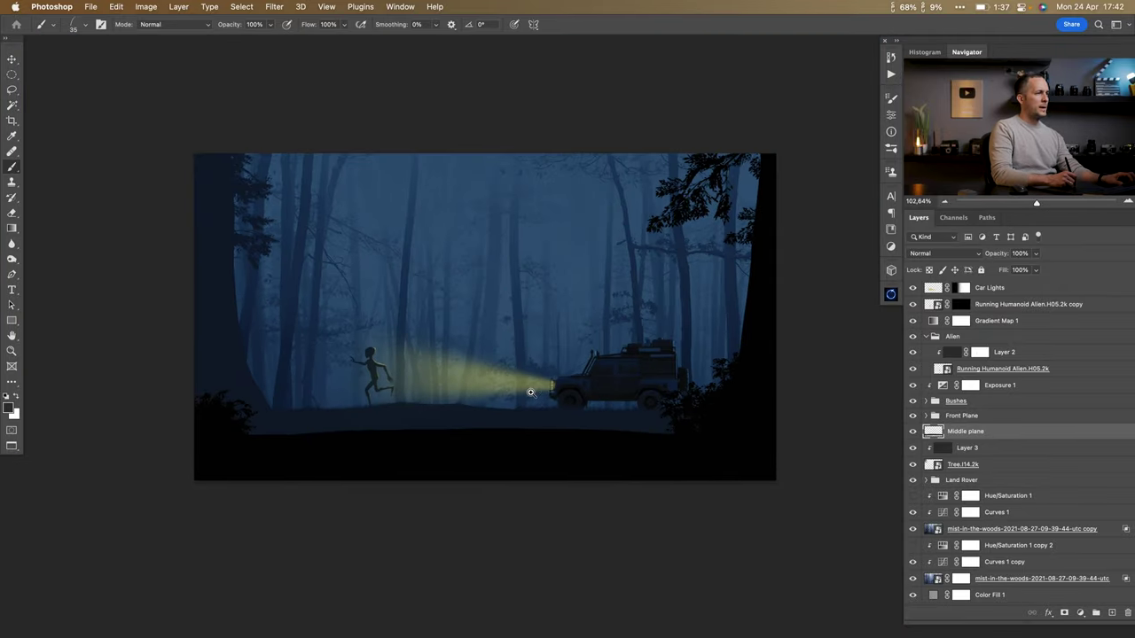
pyautogui.scroll(4, 709, 390)
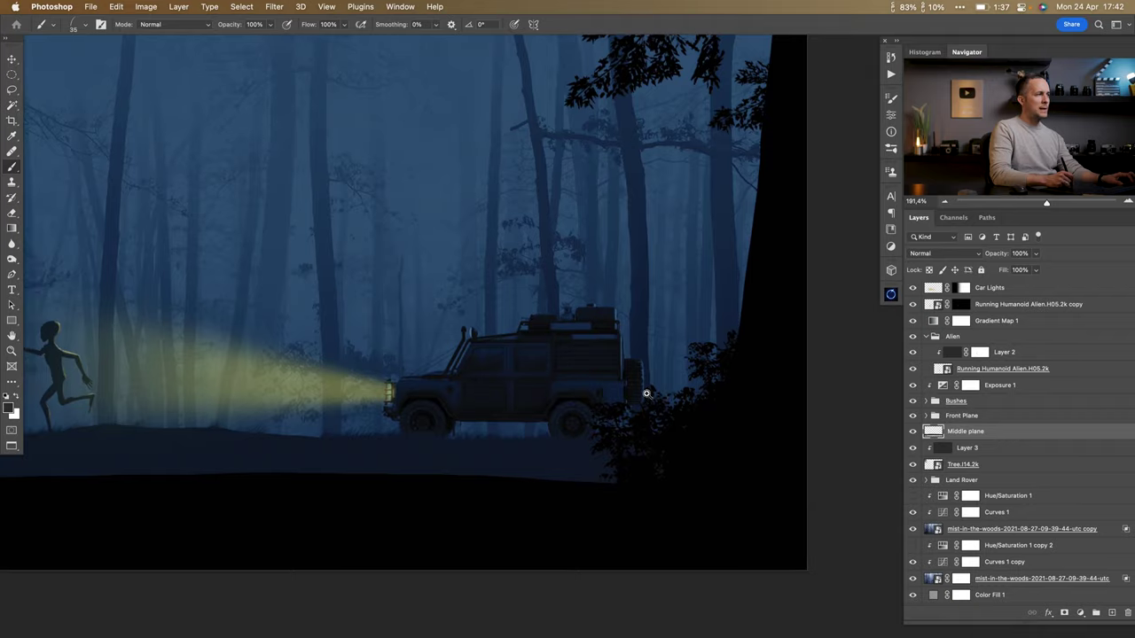
pyautogui.scroll(2, 646, 393)
pyautogui.press('v')
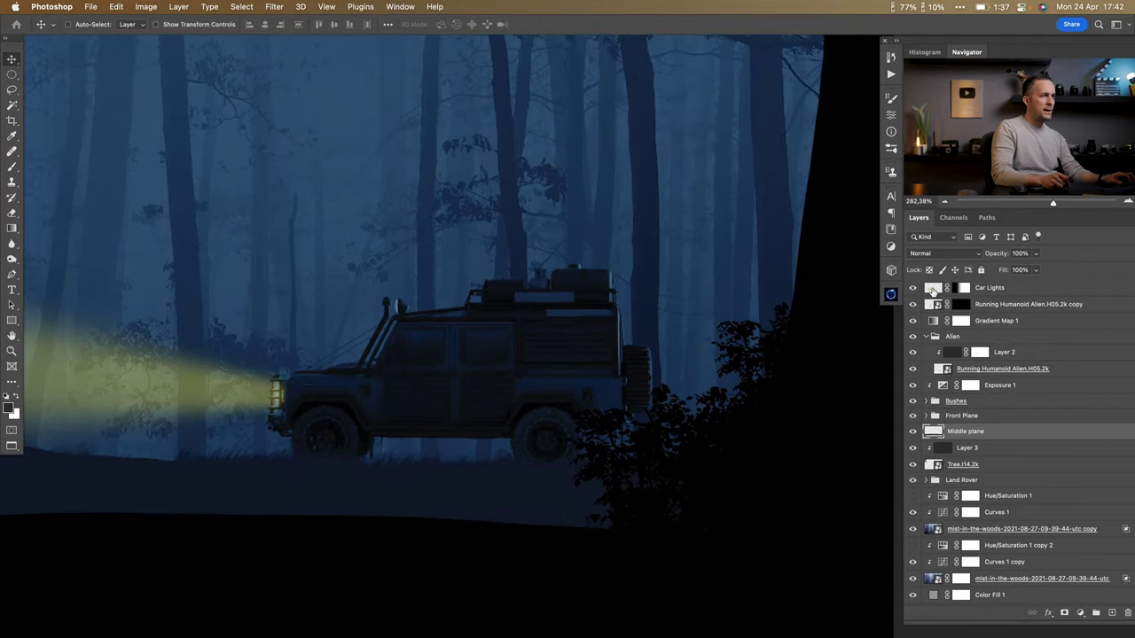
pyautogui.click(934, 289)
pyautogui.click(1109, 611)
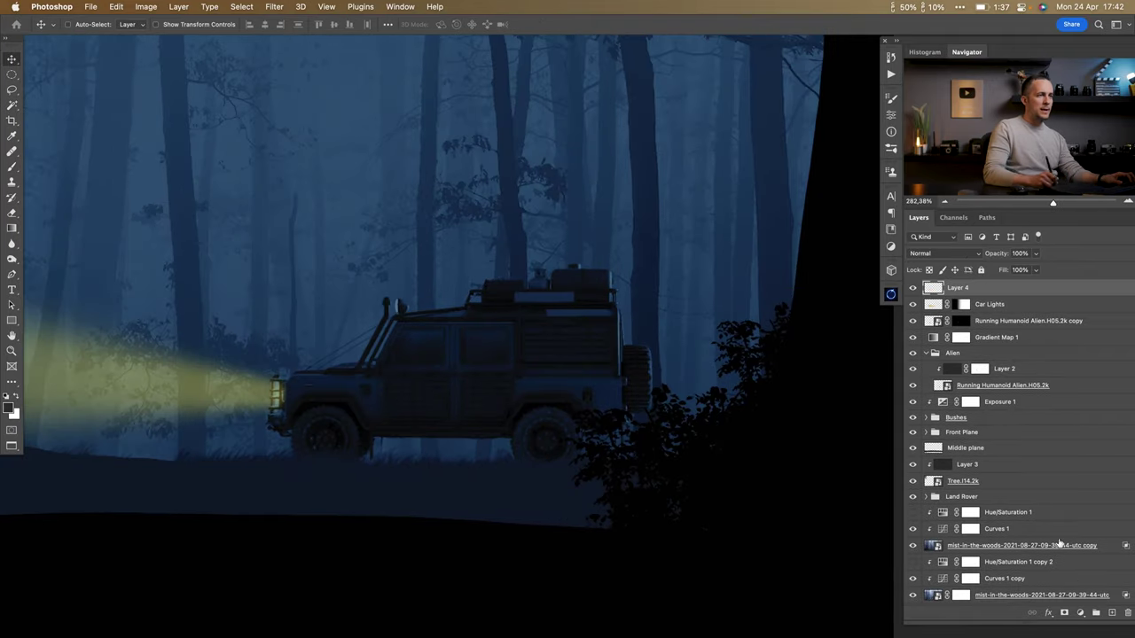
pyautogui.write('Bac')
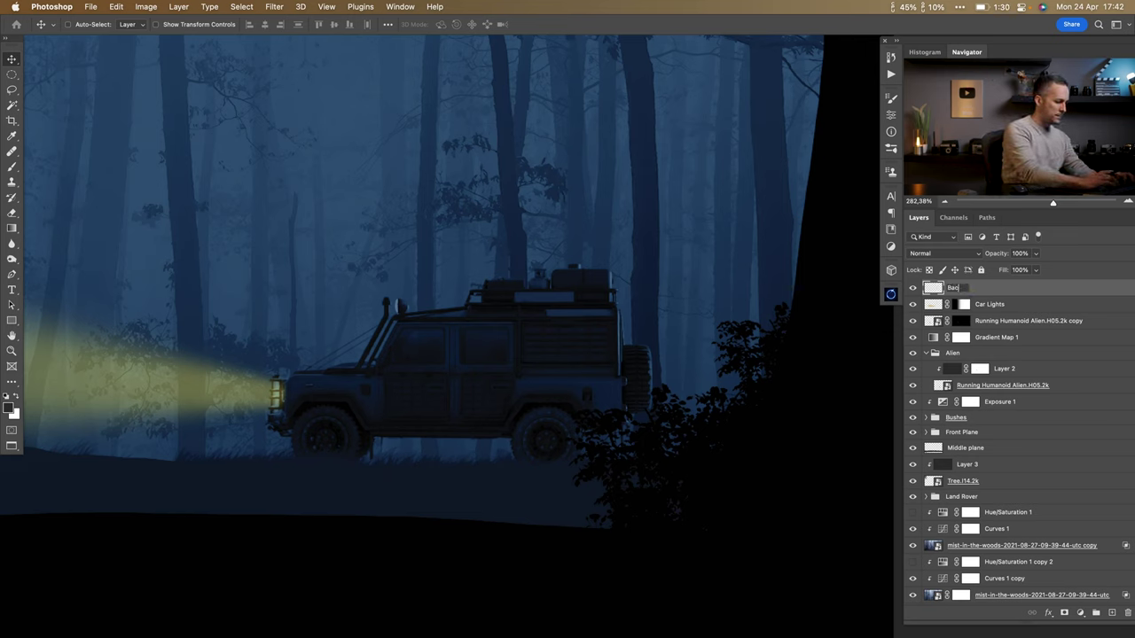
pyautogui.write('k Lights')
pyautogui.press('Return')
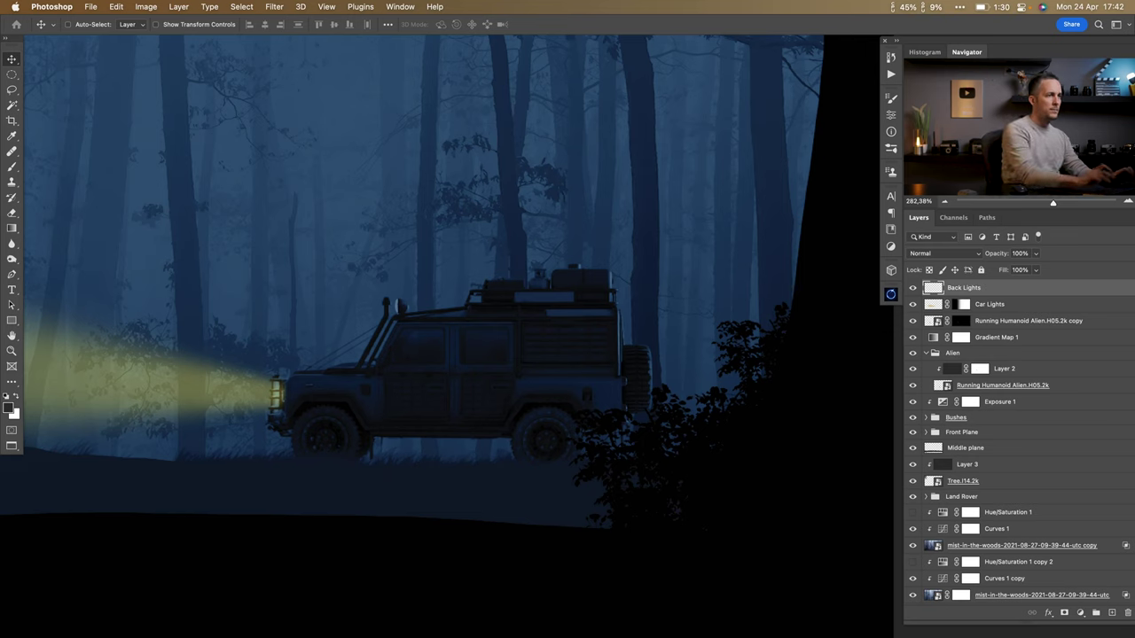
# Group the Back Lights and Car Lights layers and name the group Car Lights.
pyautogui.keyDown('shift'); pyautogui.click(934, 307); pyautogui.keyUp('shift')
pyautogui.press('super+g')
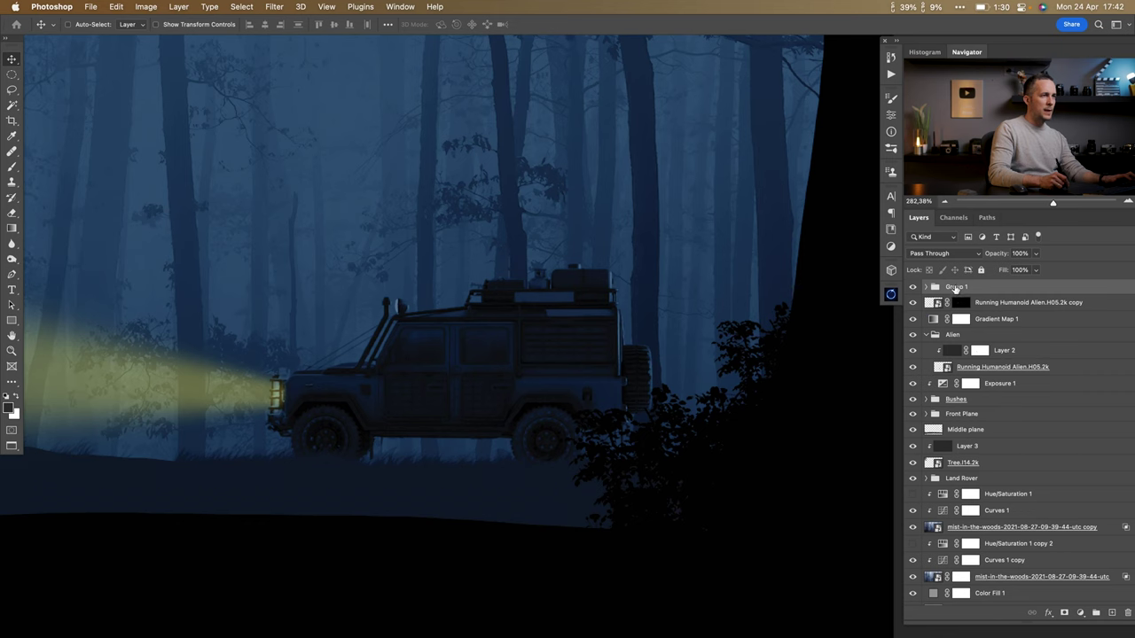
pyautogui.write('Car')
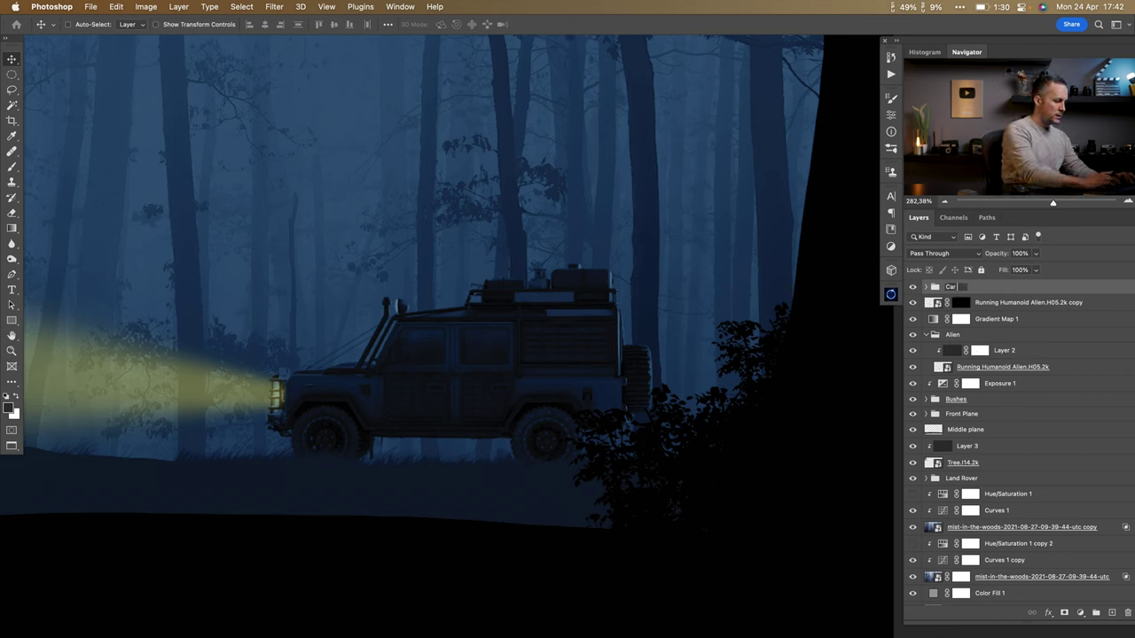
pyautogui.write(' Lights')
pyautogui.press('Return')
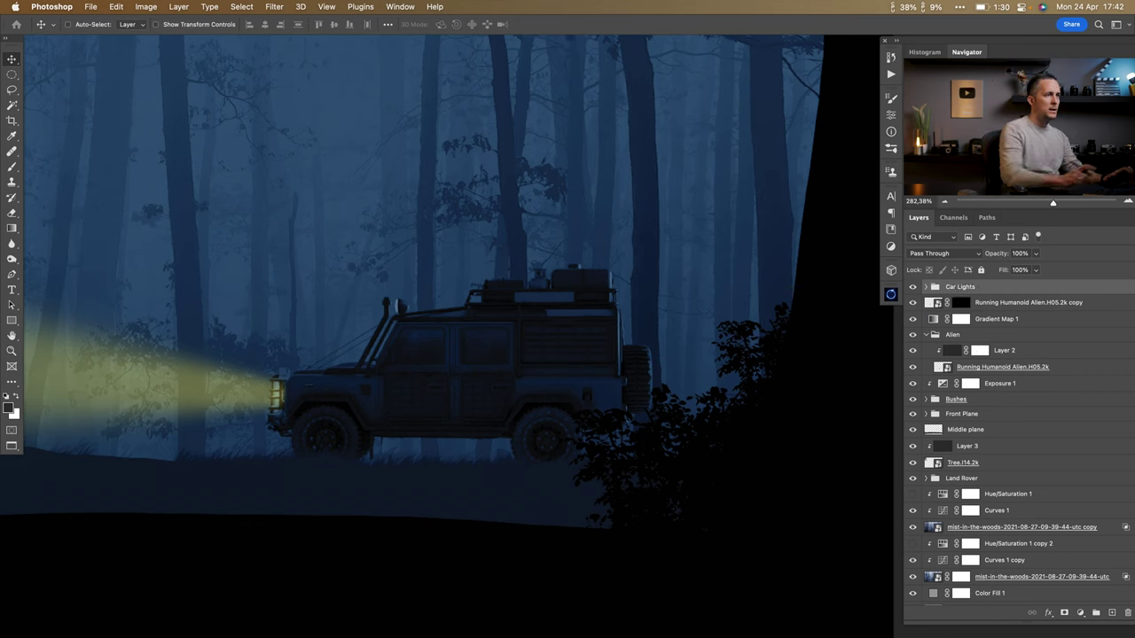
# Rename the headlight beam layer inside the Car Lights group as Front Lights.
pyautogui.click(926, 287)
pyautogui.click(995, 322)
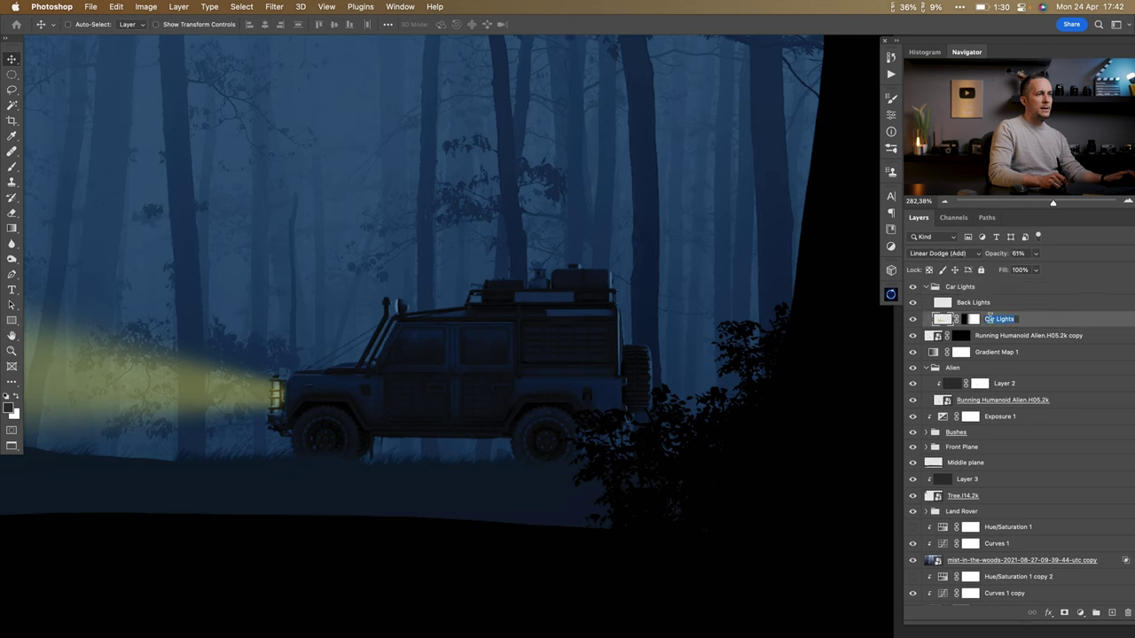
pyautogui.write('F')
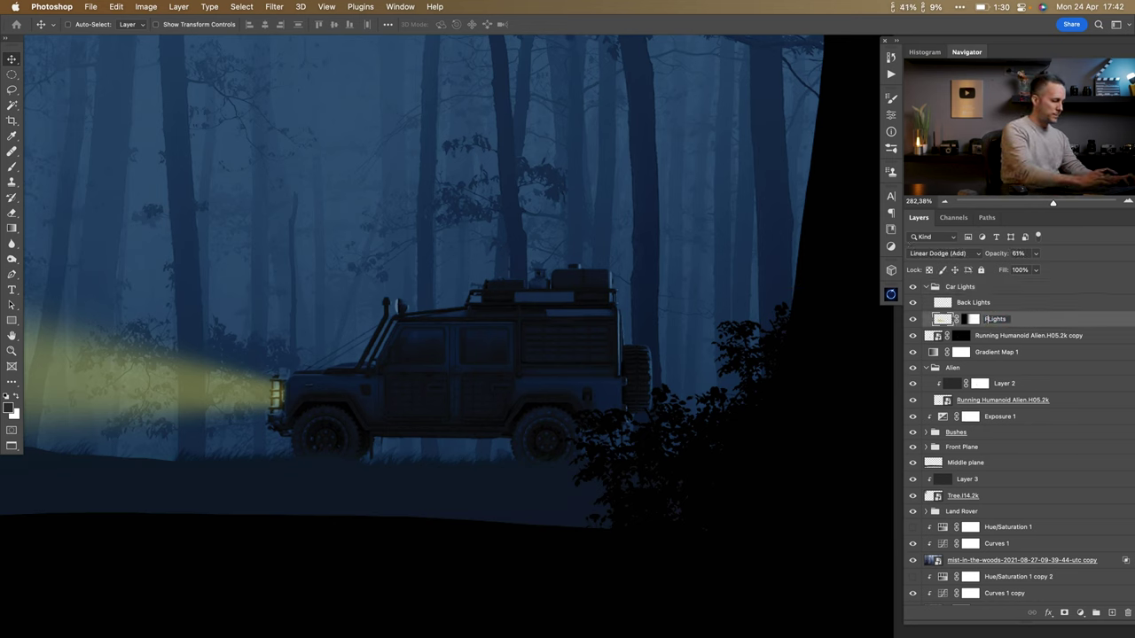
pyautogui.write('ront')
pyautogui.press('Return')
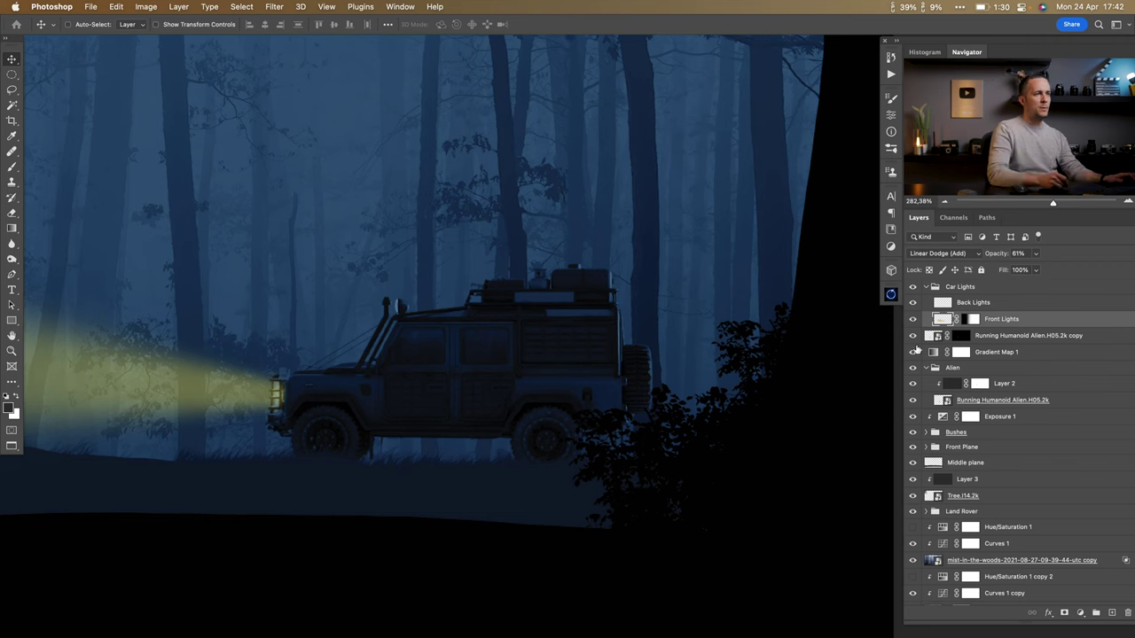
# Set the Back Lights layer's blend mode to Linear Dodge (Add).
pyautogui.click(940, 304)
pyautogui.click(948, 255)
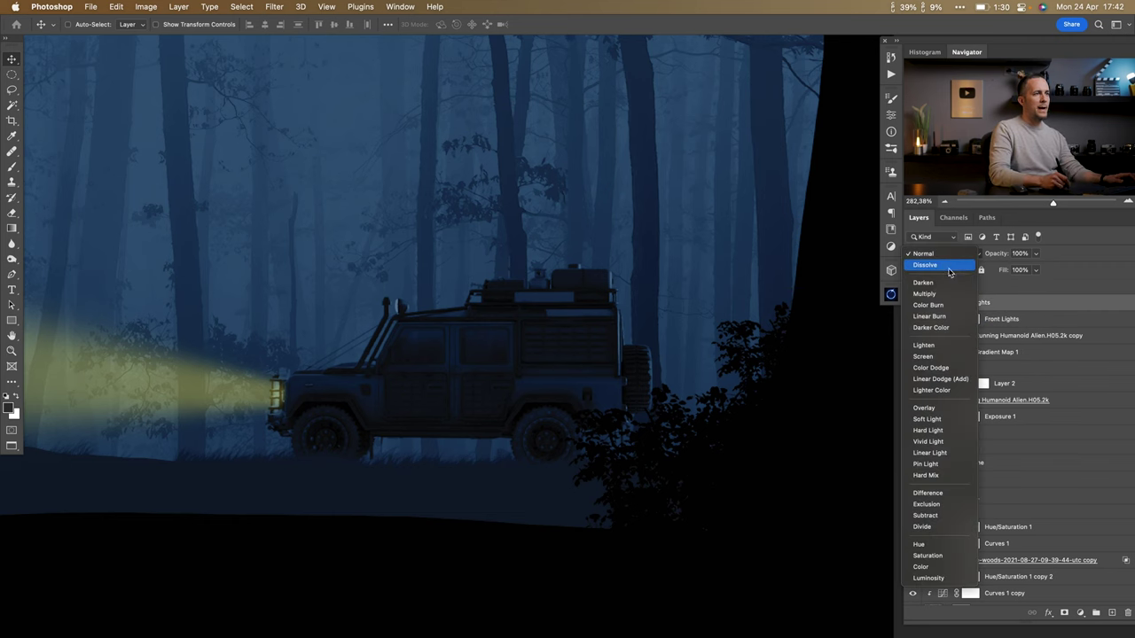
pyautogui.click(932, 383)
# Choose dark red as the foreground colour and the Soft Round Pressure Opacity brush for the tail lights.
pyautogui.scroll(5, 646, 399)
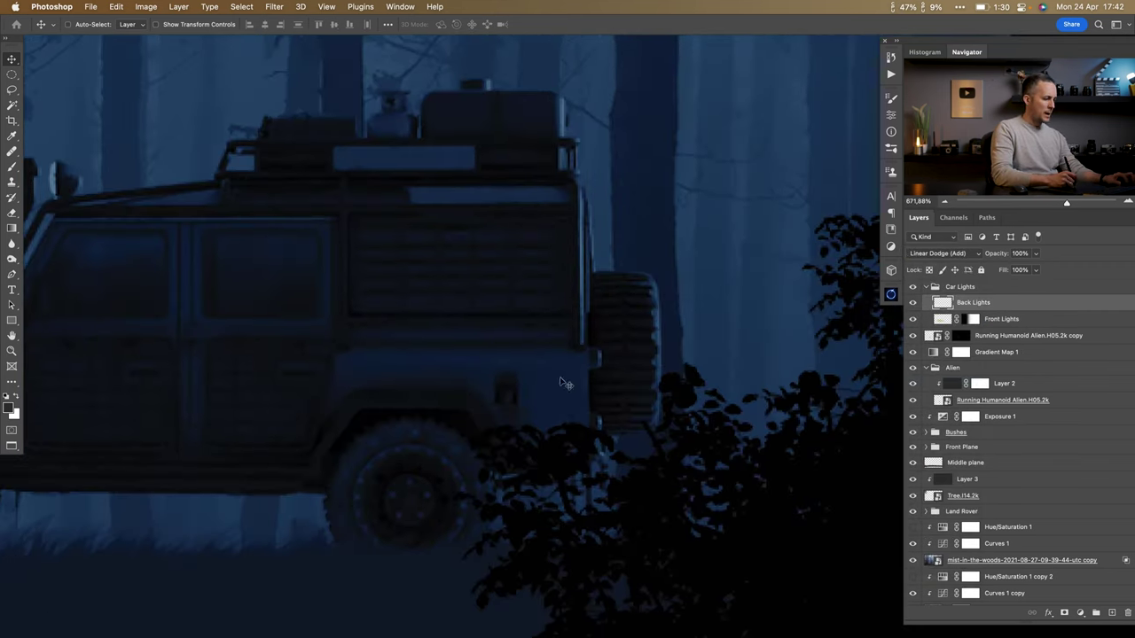
pyautogui.press('b')
pyautogui.click(12, 408)
pyautogui.click(839, 442)
pyautogui.click(1000, 384)
pyautogui.rightClick(651, 368)
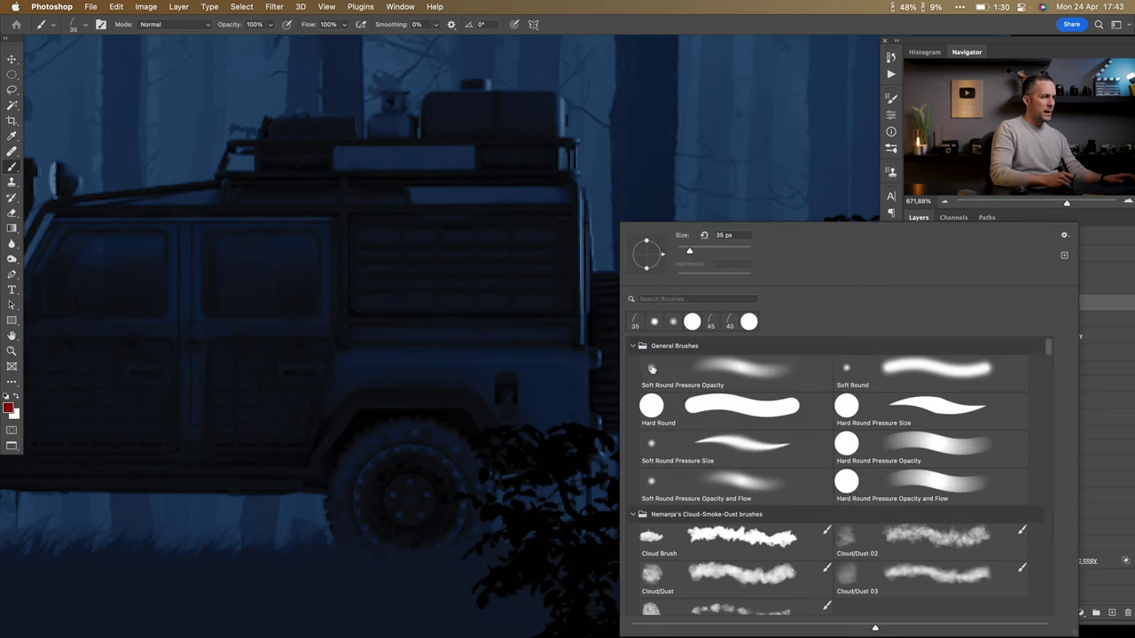
pyautogui.click(715, 370)
# Paint soft red glows over the Land Rover's two tail lights with the brush at 40 px.
pyautogui.press('super+z')
pyautogui.press('[')
pyautogui.press(']')
pyautogui.press(']')
pyautogui.click(598, 358)
pyautogui.moveTo(597, 360); pyautogui.dragTo(602, 420)
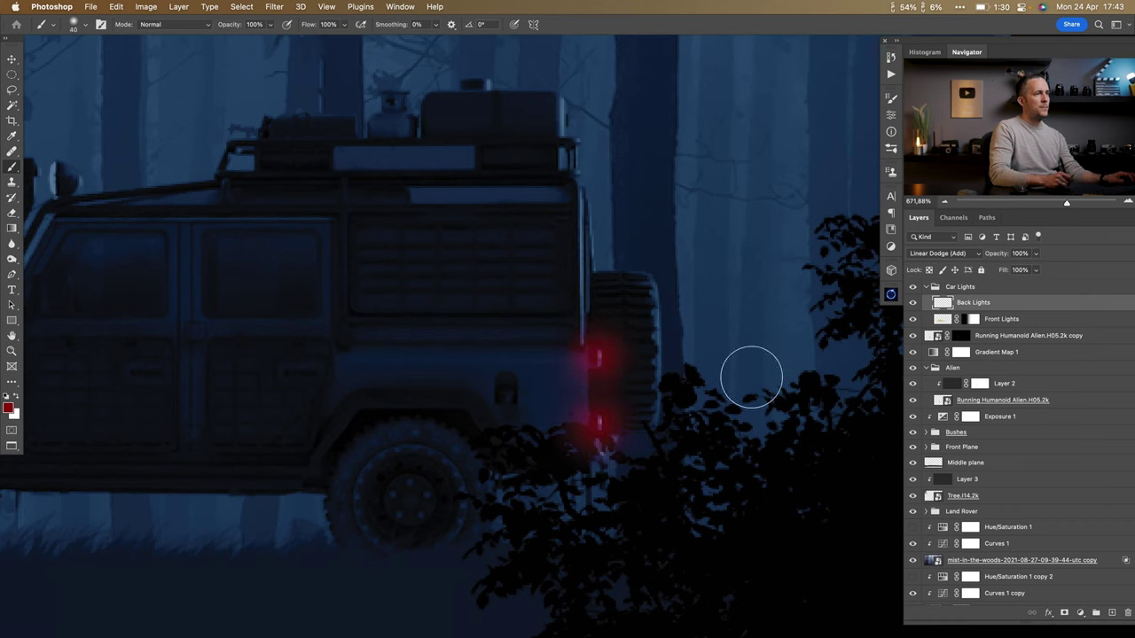
# Paint small light-pink hot spots at 30% brush opacity in the centre of both tail lights.
pyautogui.click(8, 409)
pyautogui.click(780, 391)
pyautogui.press('Return')
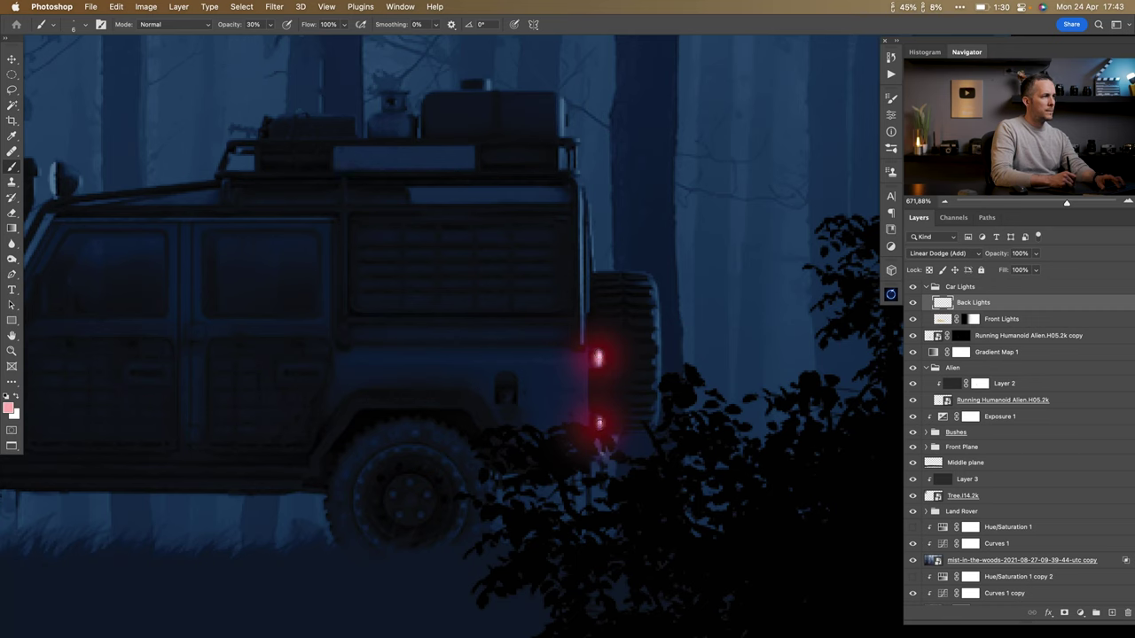
pyautogui.scroll(-10, 600, 381)
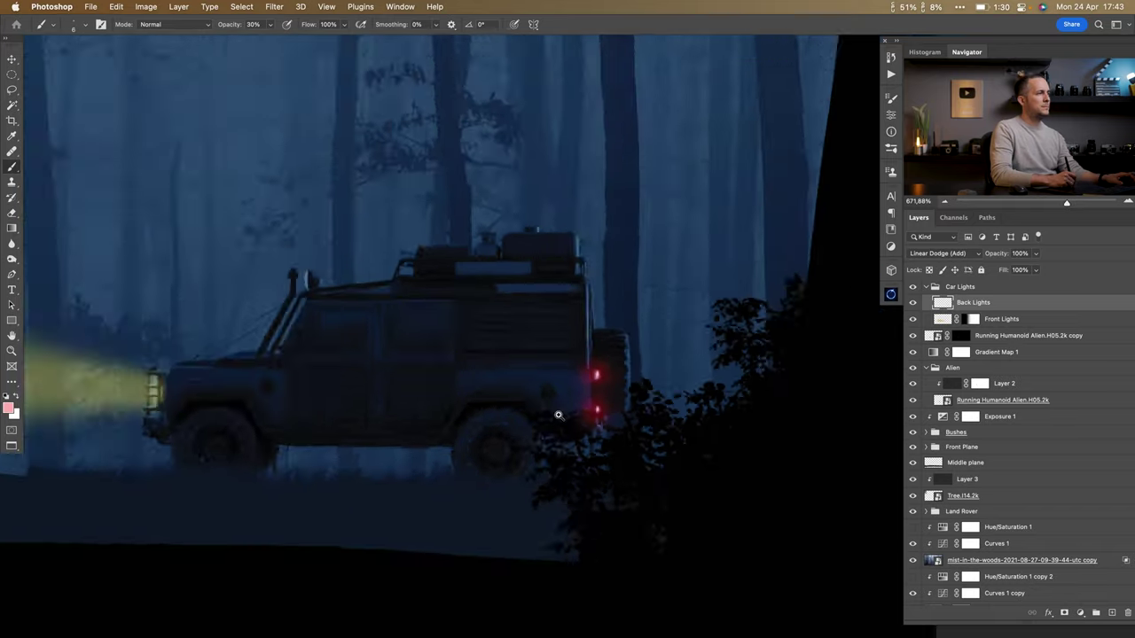
pyautogui.moveTo(525, 359); pyautogui.dragTo(554, 370)
pyautogui.moveTo(435, 362)
pyautogui.mouseDown()
pyautogui.moveTo(471, 364)
pyautogui.moveTo(424, 343)
pyautogui.mouseUp()
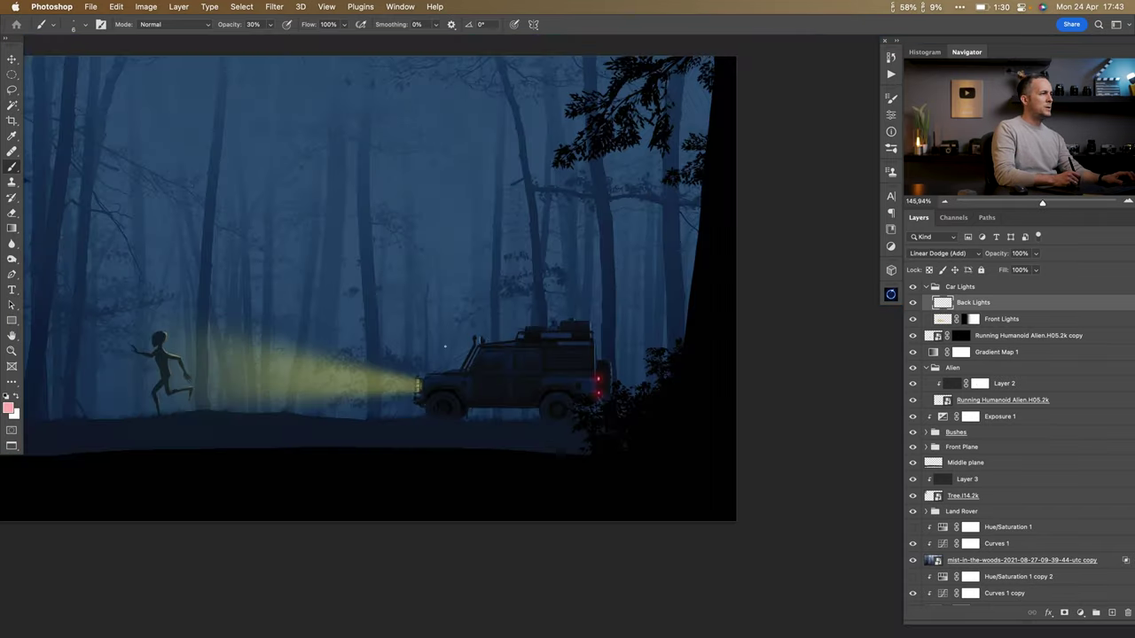
# Duplicate the Front Lights layer and move the copied beam up to the Land Rover's roof-level spotlight.
pyautogui.click(942, 320)
pyautogui.press('super+j')
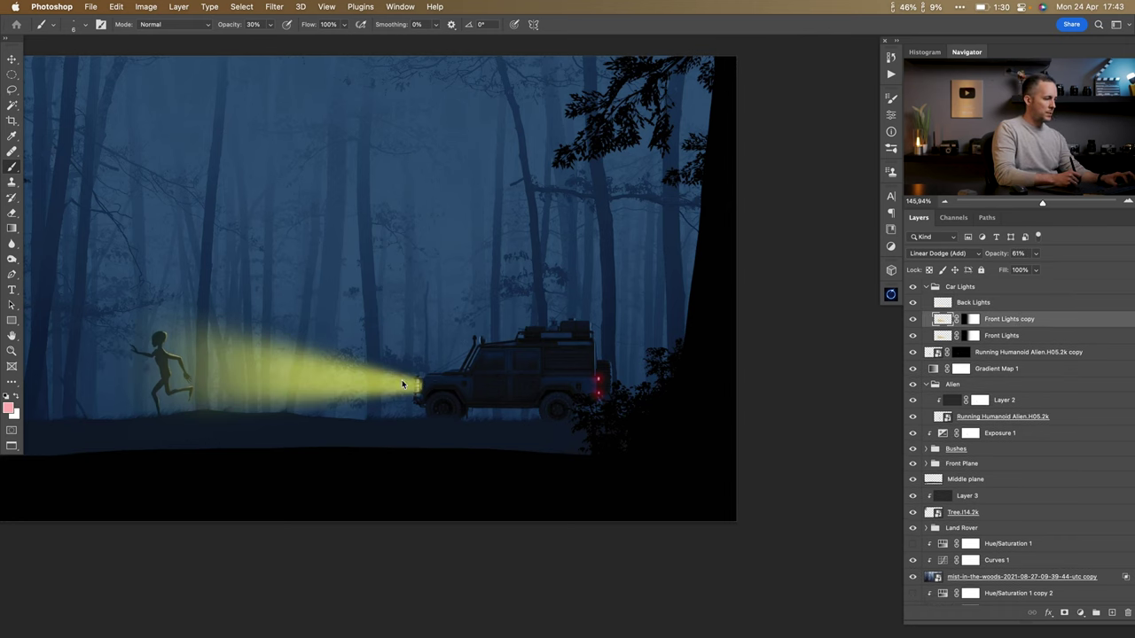
pyautogui.press('v')
pyautogui.moveTo(410, 389); pyautogui.dragTo(473, 339)
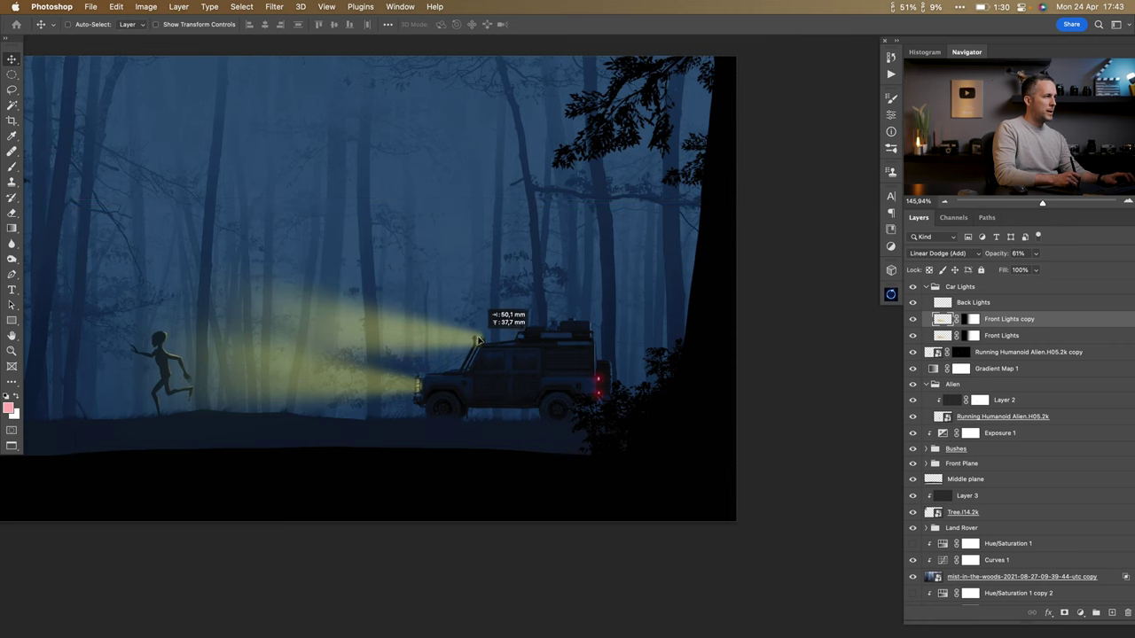
# Rotate the copied beam about -8.75° around the spotlight so it points towards the running alien.
pyautogui.press('super+t')
pyautogui.keyDown('alt'); pyautogui.click(478, 341); pyautogui.keyUp('alt')
pyautogui.moveTo(72, 294); pyautogui.dragTo(59, 349)
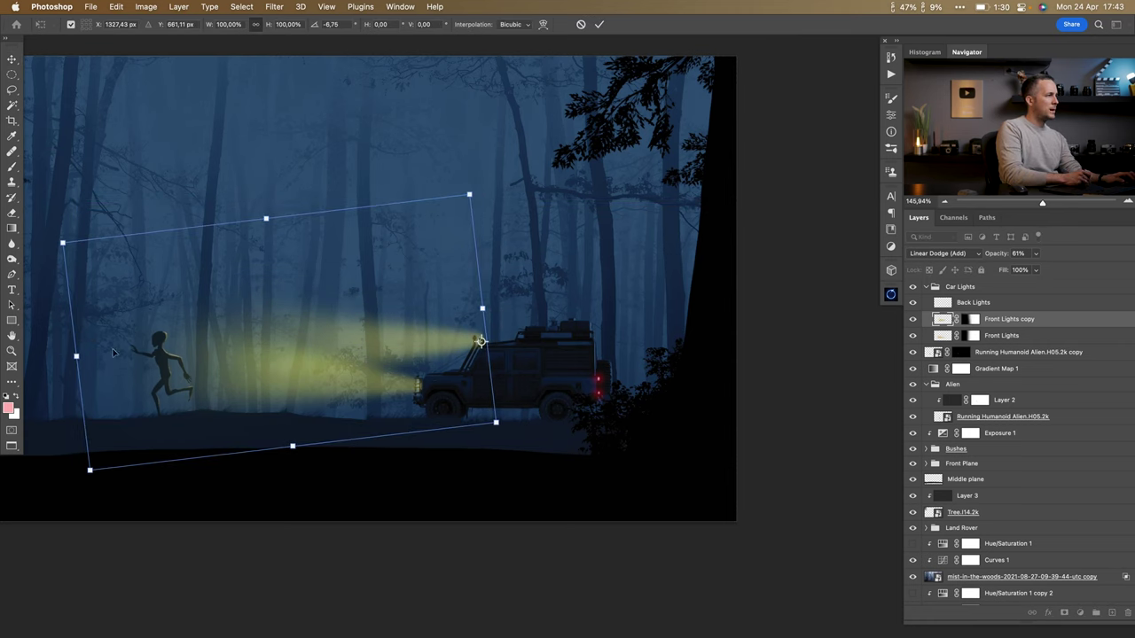
pyautogui.scroll(-5, 60, 349)
pyautogui.moveTo(431, 328); pyautogui.dragTo(325, 332)
pyautogui.scroll(5, 523, 380)
pyautogui.press('Return')
# Narrow the copied beam's end at the spotlight with a transform and nudge the beam onto the lamp.
pyautogui.hotkey('ctrl', 't')
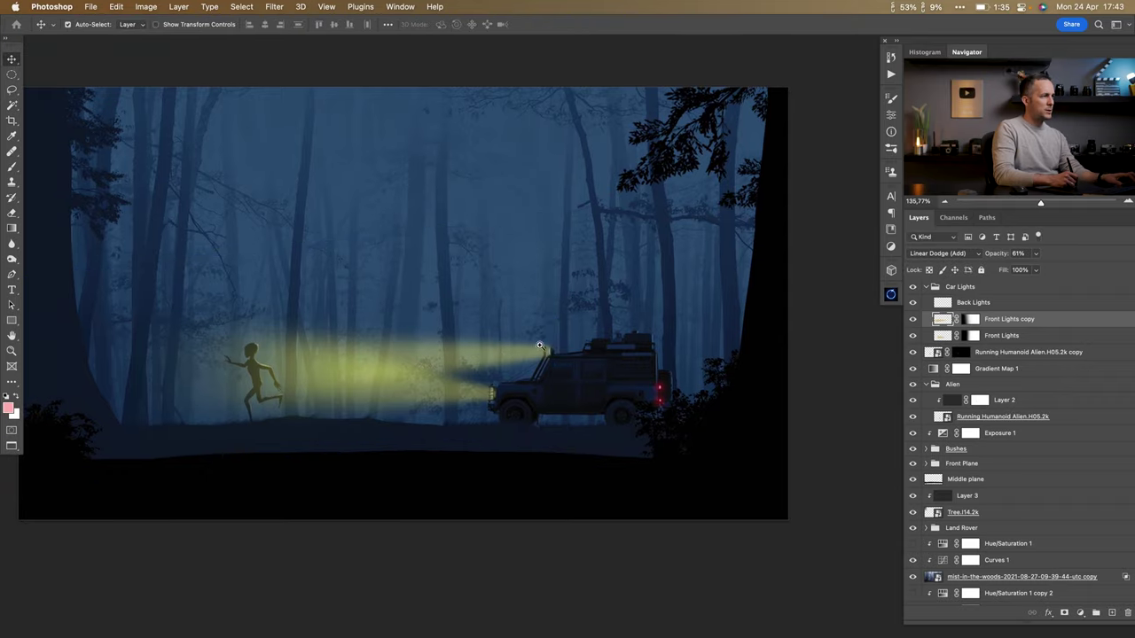
pyautogui.scroll(5, 532, 372)
pyautogui.moveTo(566, 190); pyautogui.dragTo(566, 225)
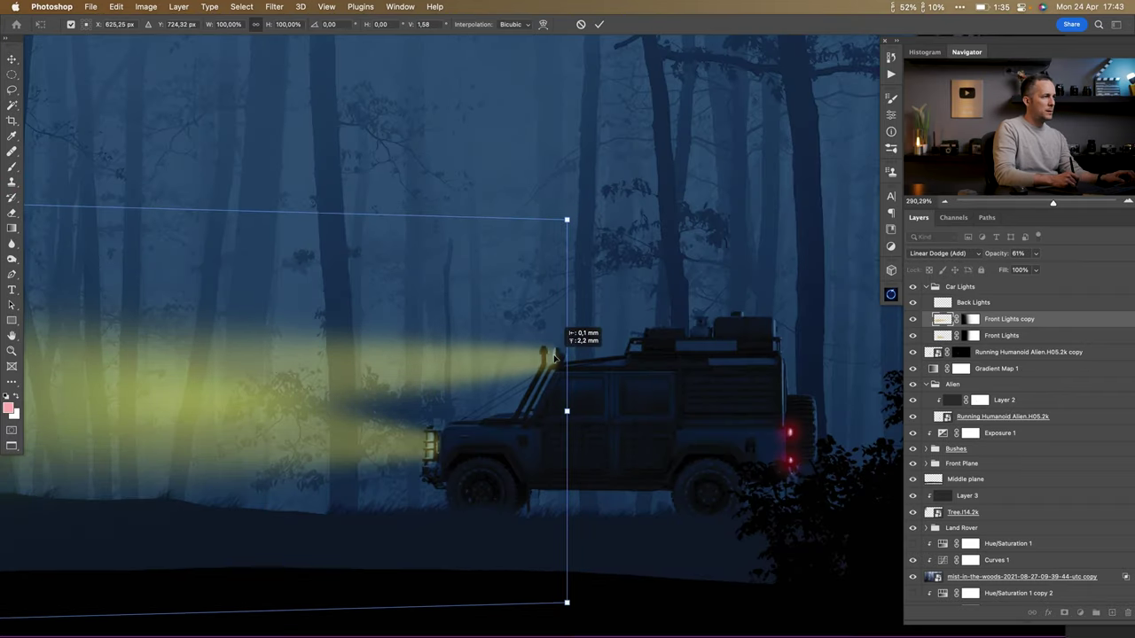
pyautogui.press('Return')
pyautogui.scroll(-5, 546, 366)
pyautogui.scroll(-1, 546, 366)
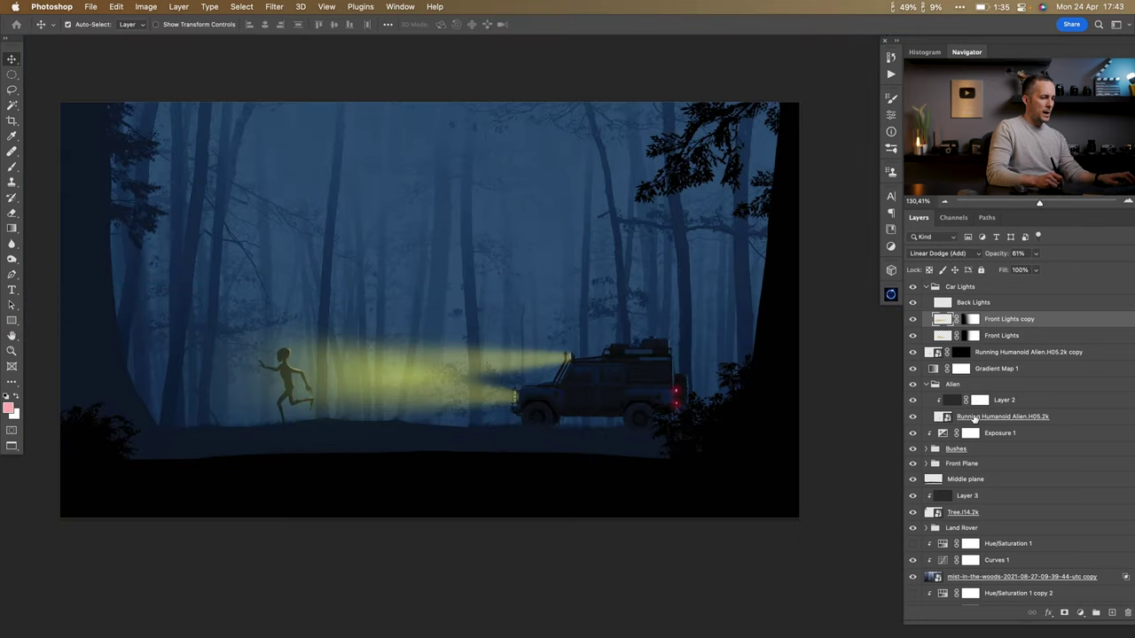
# Clip a Hue/Saturation adjustment to the Front Lights copy layer and set its saturation to -35.
pyautogui.click(1080, 612)
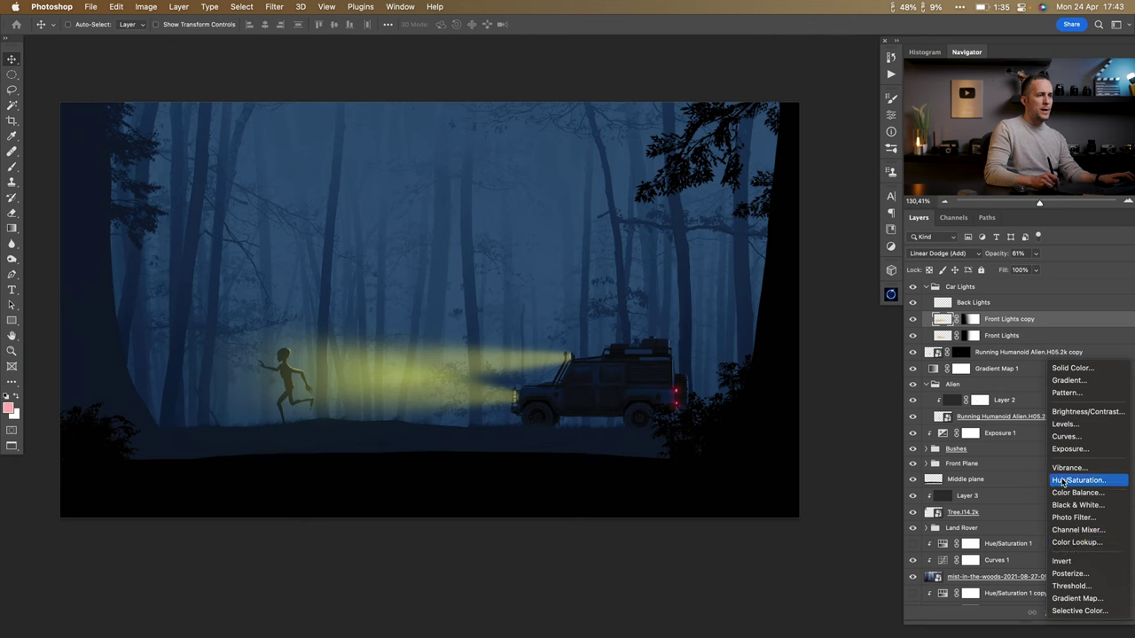
pyautogui.click(1079, 480)
pyautogui.keyDown('alt'); pyautogui.click(945, 326); pyautogui.keyUp('alt')
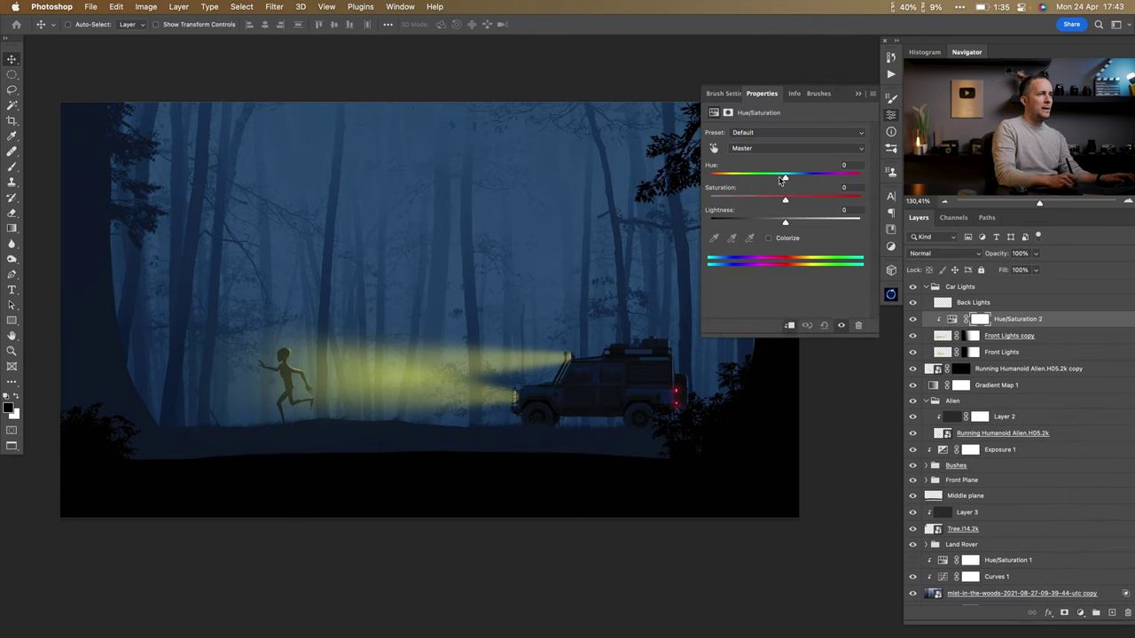
pyautogui.moveTo(785, 202); pyautogui.dragTo(747, 203)
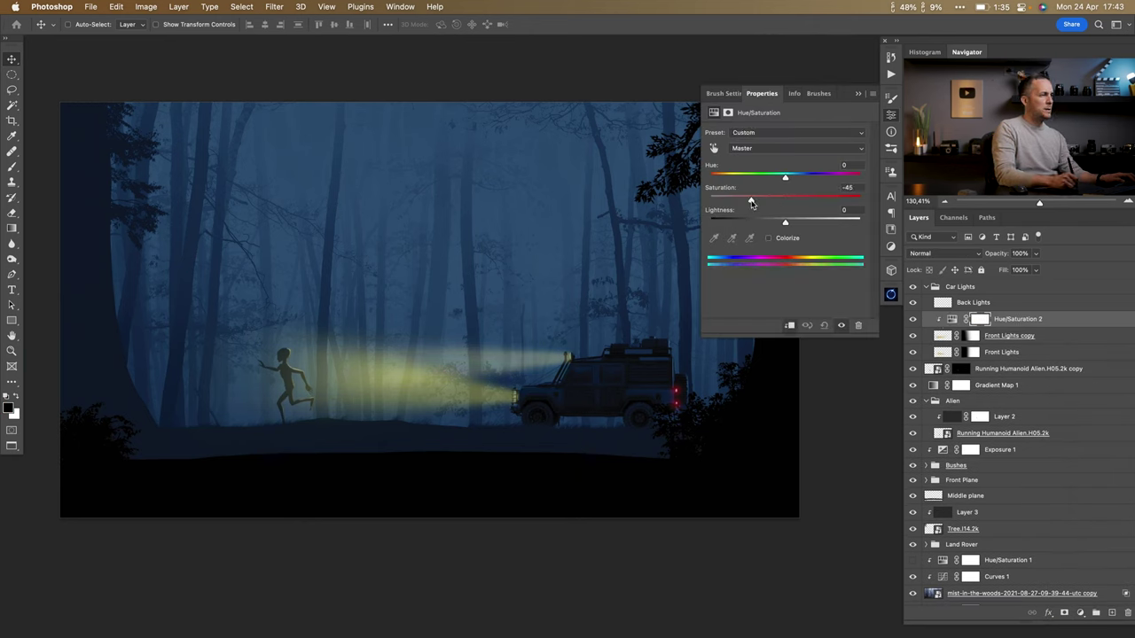
pyautogui.moveTo(786, 179); pyautogui.dragTo(796, 223)
pyautogui.press('super+z')
# Duplicate the Hue/Saturation adjustment above the Front Lights layer and clip it to that beam.
pyautogui.moveTo(951, 321); pyautogui.dragTo(946, 353)
pyautogui.keyDown('alt'); pyautogui.click(944, 357); pyautogui.keyUp('alt')
pyautogui.scroll(-5, 591, 353)
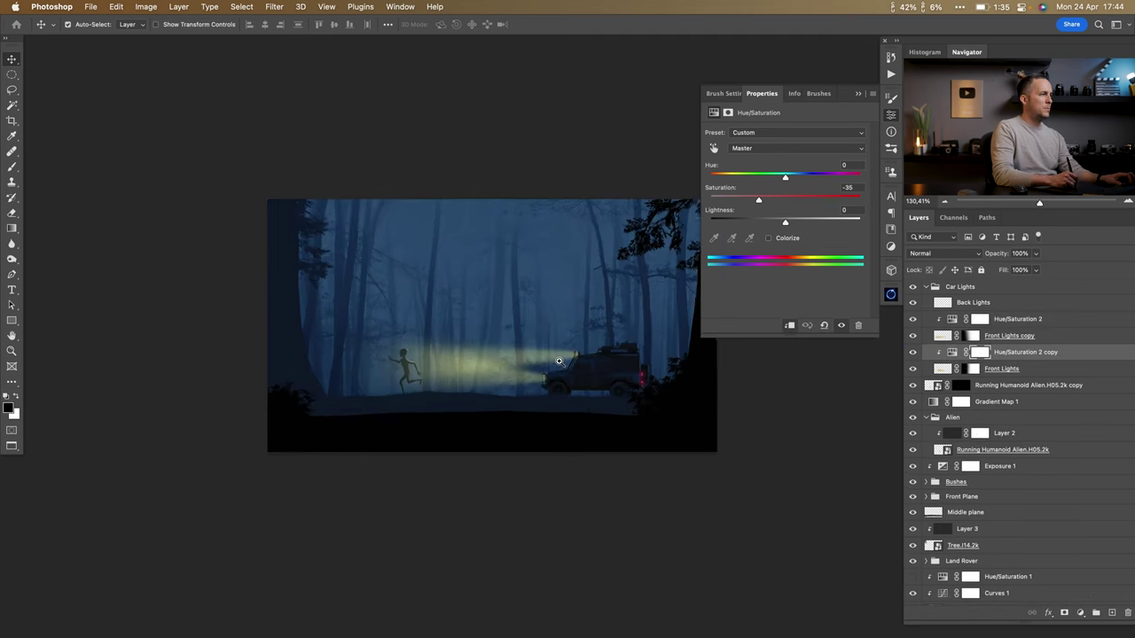
pyautogui.scroll(3, 591, 353)
# Set the lightness of the Front Lights beam's Hue/Saturation adjustment to +7.
pyautogui.click(952, 352)
pyautogui.moveTo(757, 200); pyautogui.dragTo(777, 179)
pyautogui.press('super+z')
pyautogui.moveTo(787, 224)
pyautogui.mouseDown()
pyautogui.moveTo(825, 224)
pyautogui.moveTo(790, 226)
pyautogui.mouseUp()
pyautogui.moveTo(547, 314); pyautogui.dragTo(514, 327)
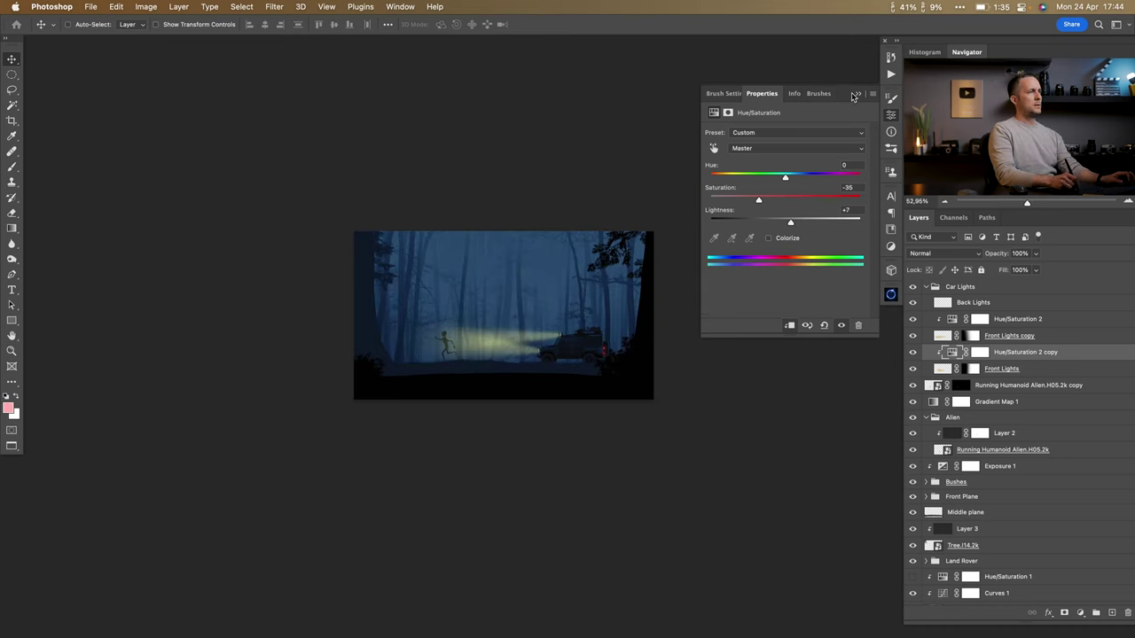
pyautogui.click(856, 93)
# Compare the scene with and without the Front Lights copy beam by toggling its visibility at several zoom levels.
pyautogui.scroll(5, 569, 325)
pyautogui.moveTo(531, 357); pyautogui.dragTo(577, 352)
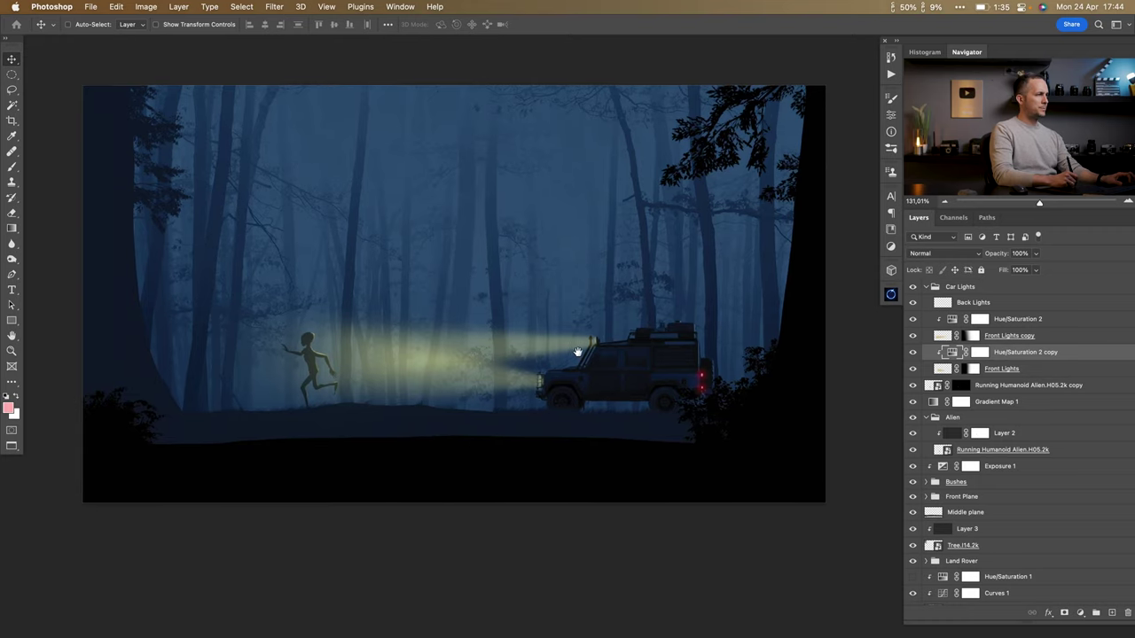
pyautogui.click(912, 336)
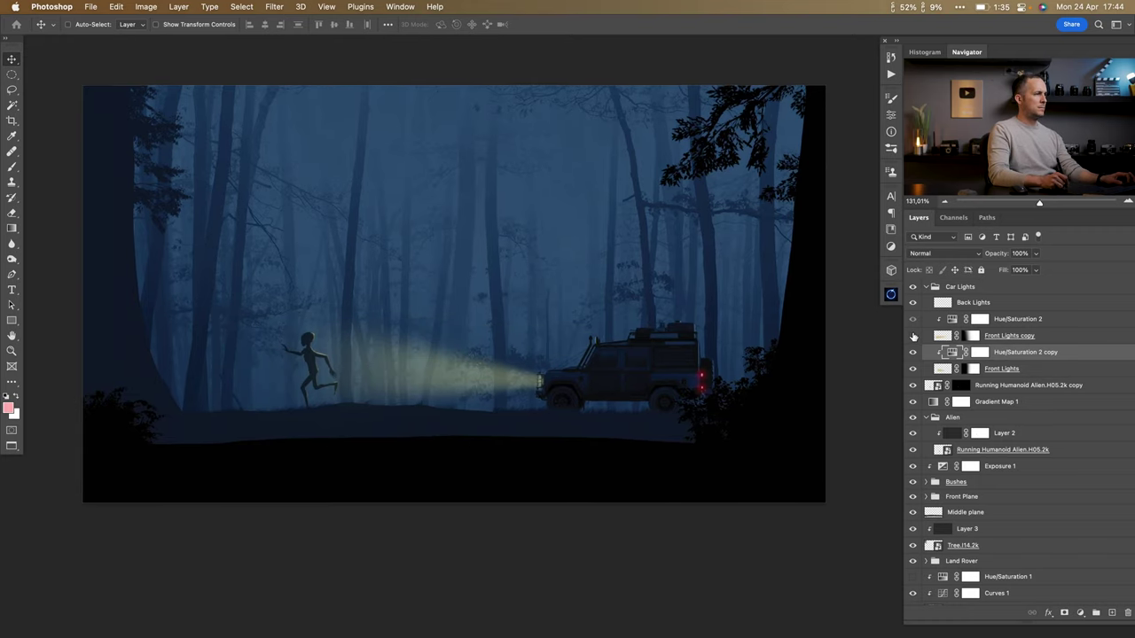
pyautogui.click(913, 336)
pyautogui.click(913, 336)
pyautogui.scroll(-5, 646, 368)
pyautogui.moveTo(615, 378); pyautogui.dragTo(577, 380)
pyautogui.scroll(5, 578, 379)
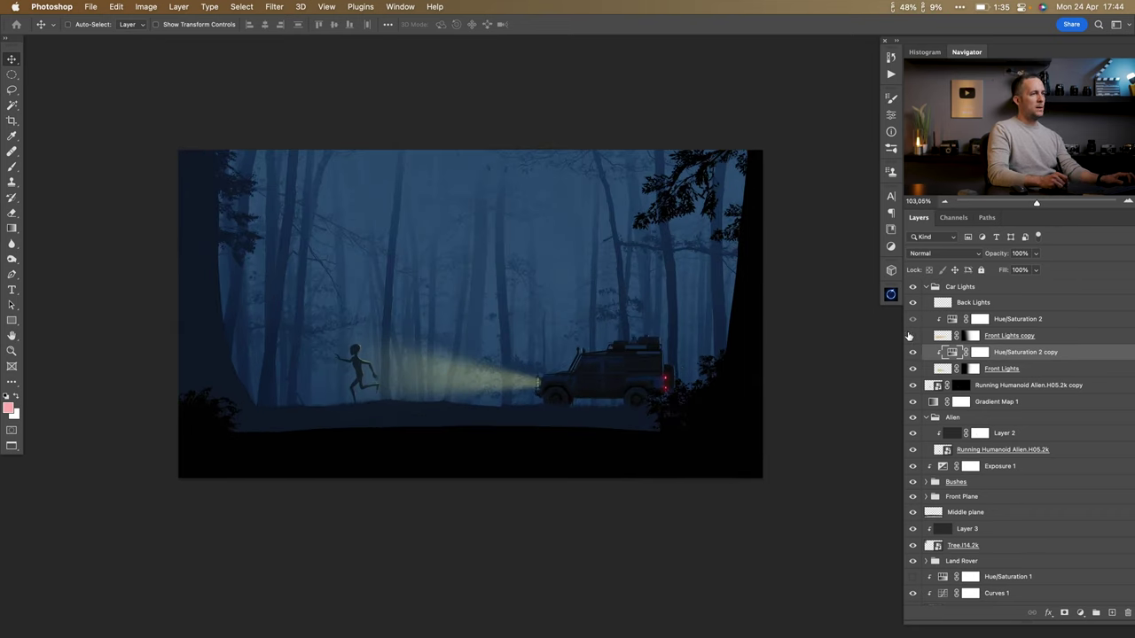
pyautogui.click(913, 336)
pyautogui.click(913, 336)
pyautogui.click(913, 336)
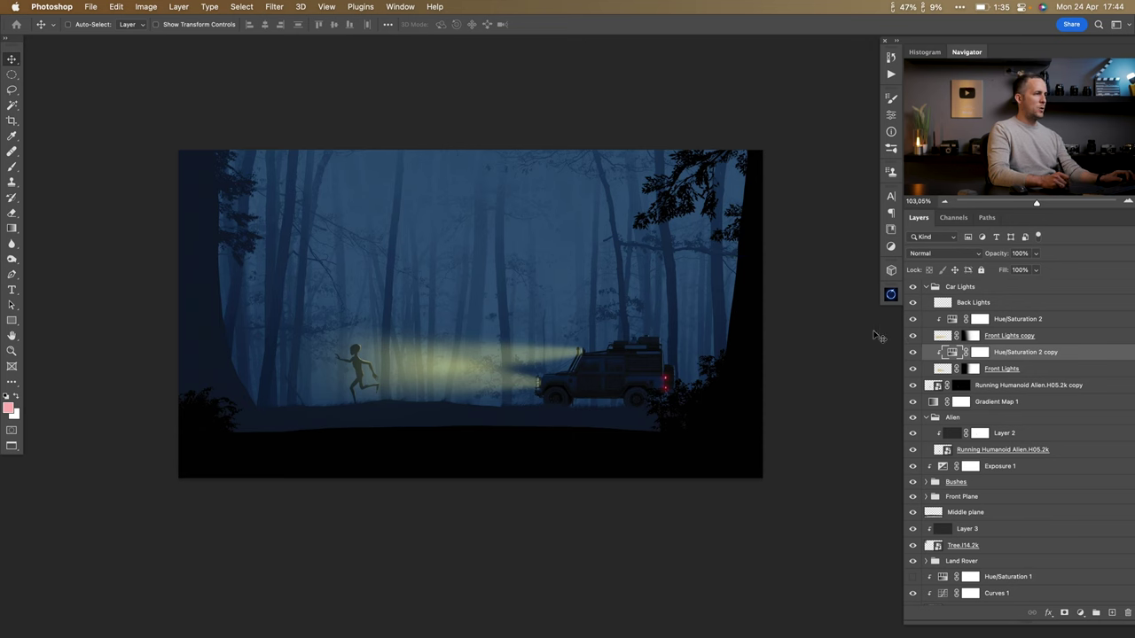
pyautogui.scroll(2, 545, 344)
pyautogui.scroll(2, 550, 346)
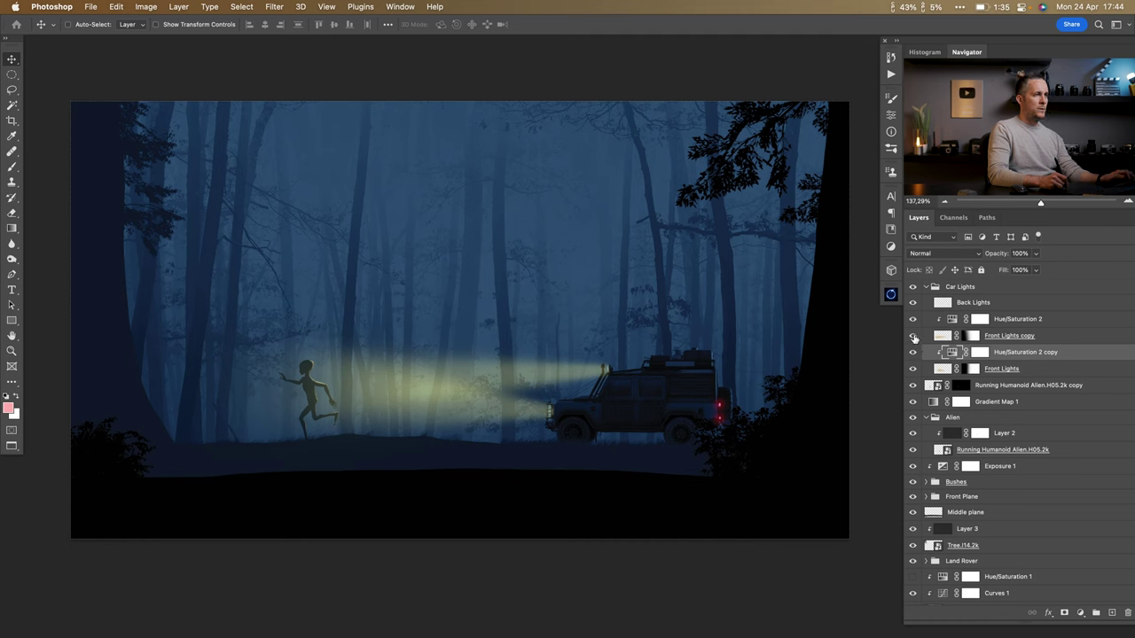
pyautogui.click(913, 336)
pyautogui.click(912, 338)
pyautogui.click(912, 338)
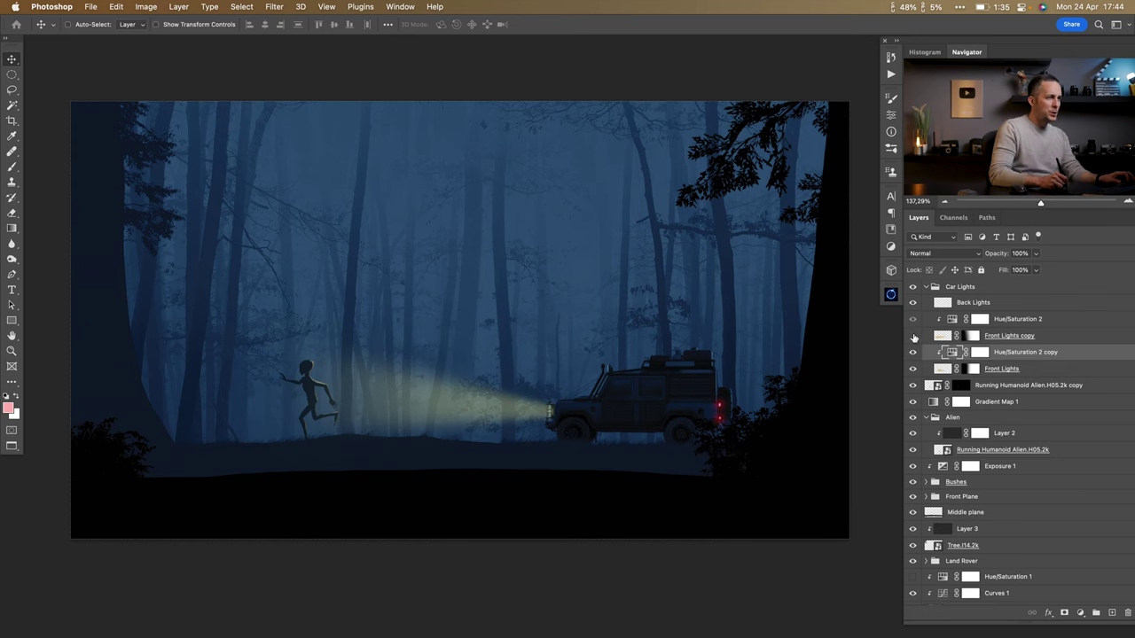
pyautogui.click(914, 338)
# Create a new layer above the Front Lights beam's Hue/Saturation adjustment and name it "Bright tone".
pyautogui.scroll(2, 521, 418)
pyautogui.click(942, 371)
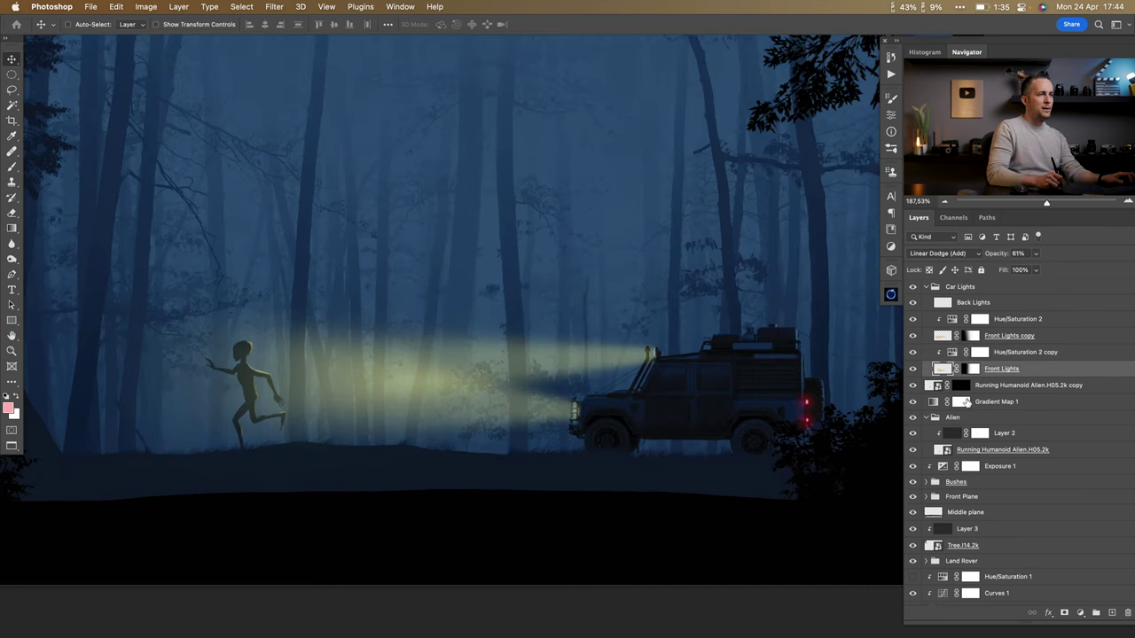
pyautogui.click(953, 353)
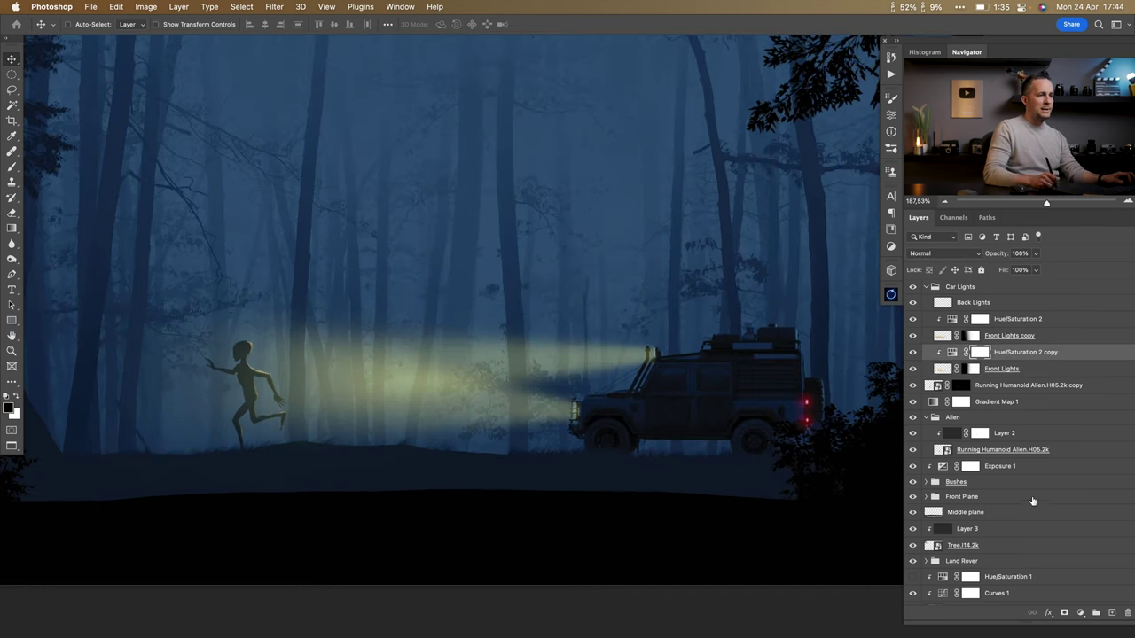
pyautogui.click(1113, 612)
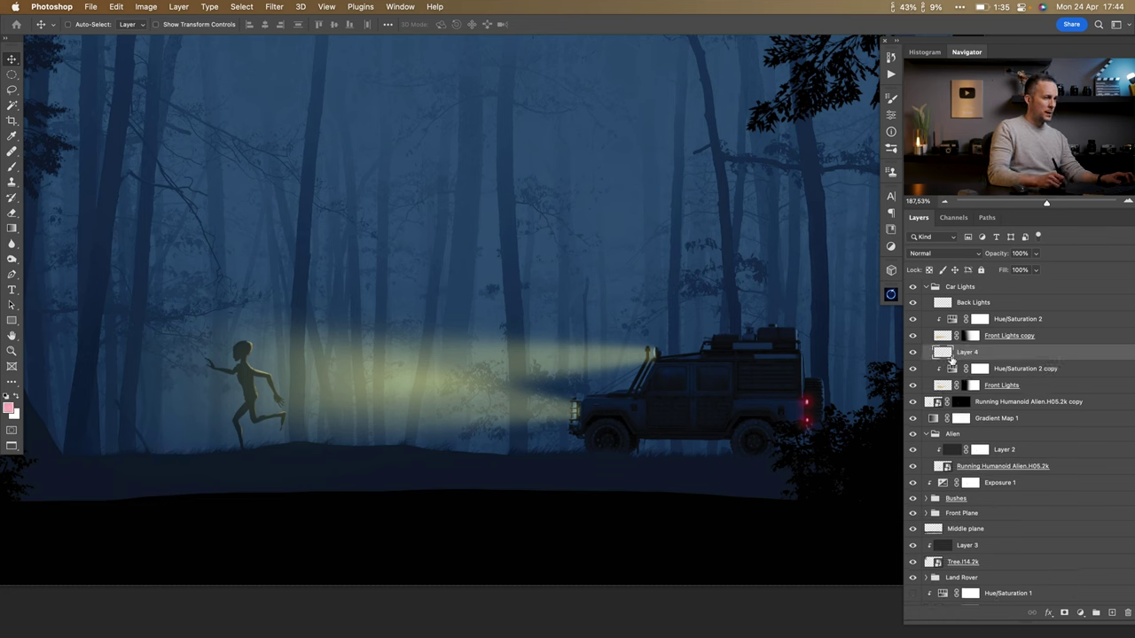
pyautogui.write('Bri')
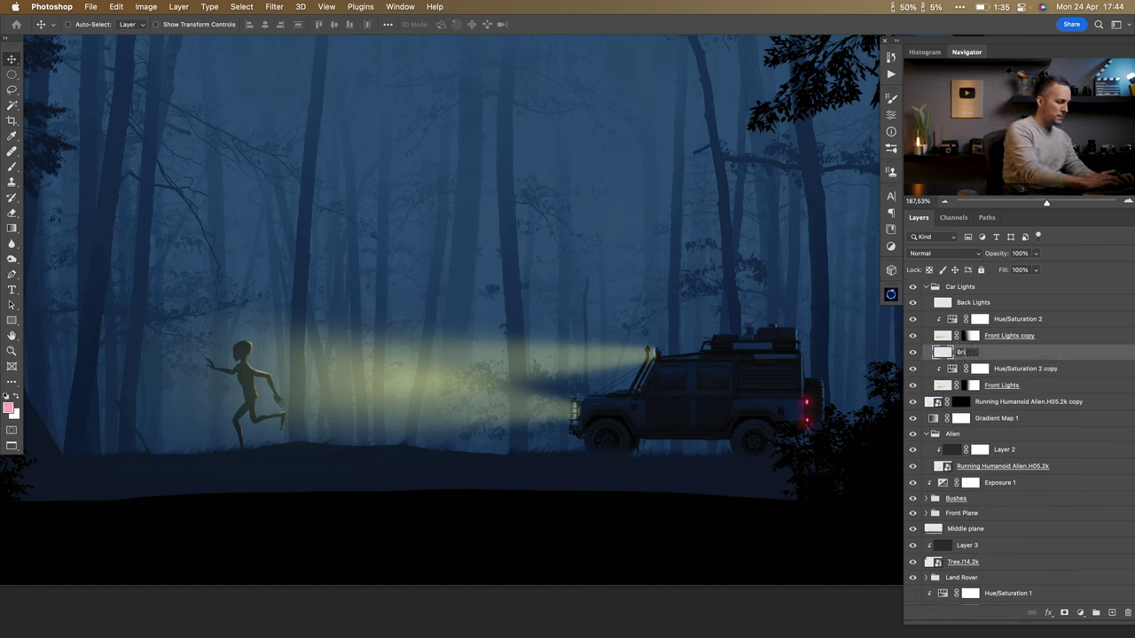
pyautogui.write('ght tone')
pyautogui.press('Return')
# Set the brush's foreground color to pale yellow fbfeae and the Bright tone layer's blend mode to Linear Dodge (Add).
pyautogui.press('b')
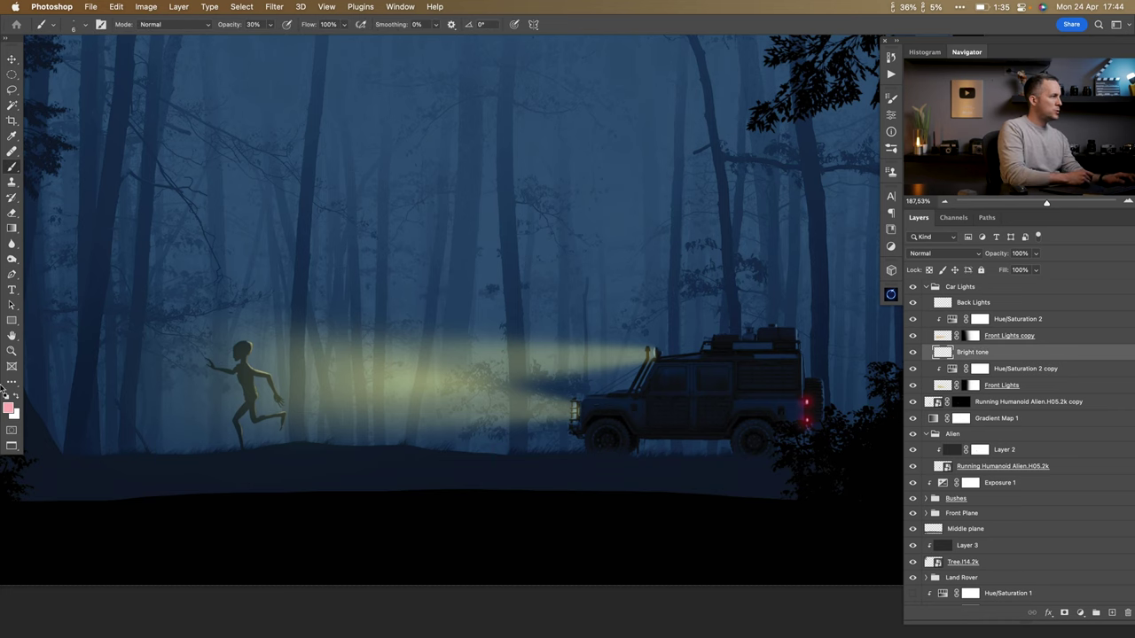
pyautogui.click(8, 408)
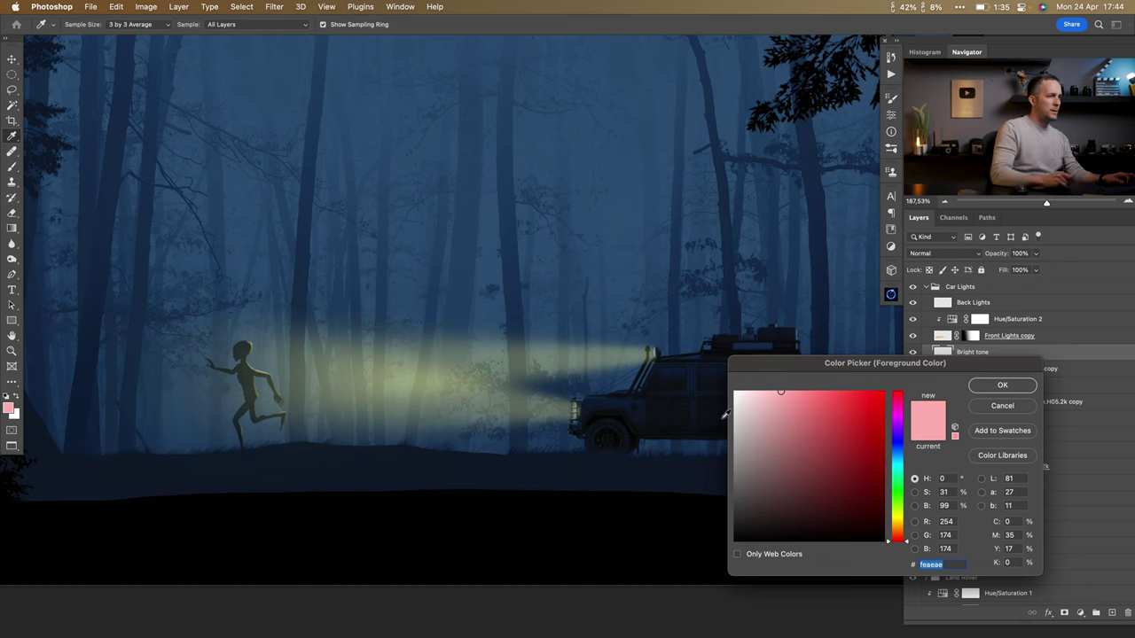
pyautogui.click(896, 516)
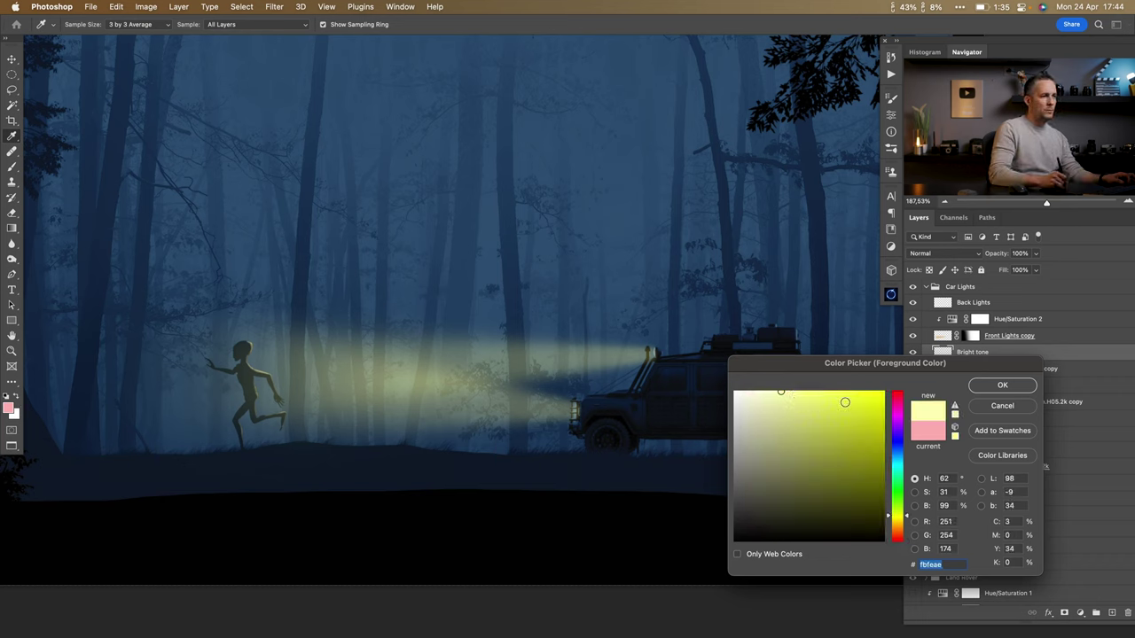
pyautogui.click(989, 387)
pyautogui.click(952, 257)
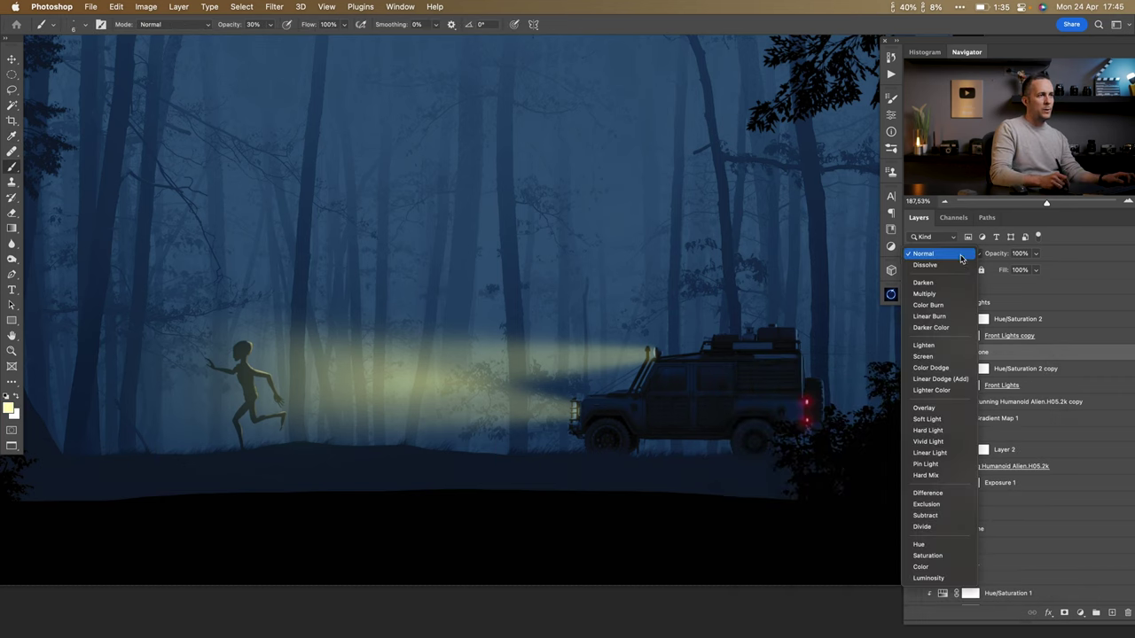
pyautogui.click(950, 382)
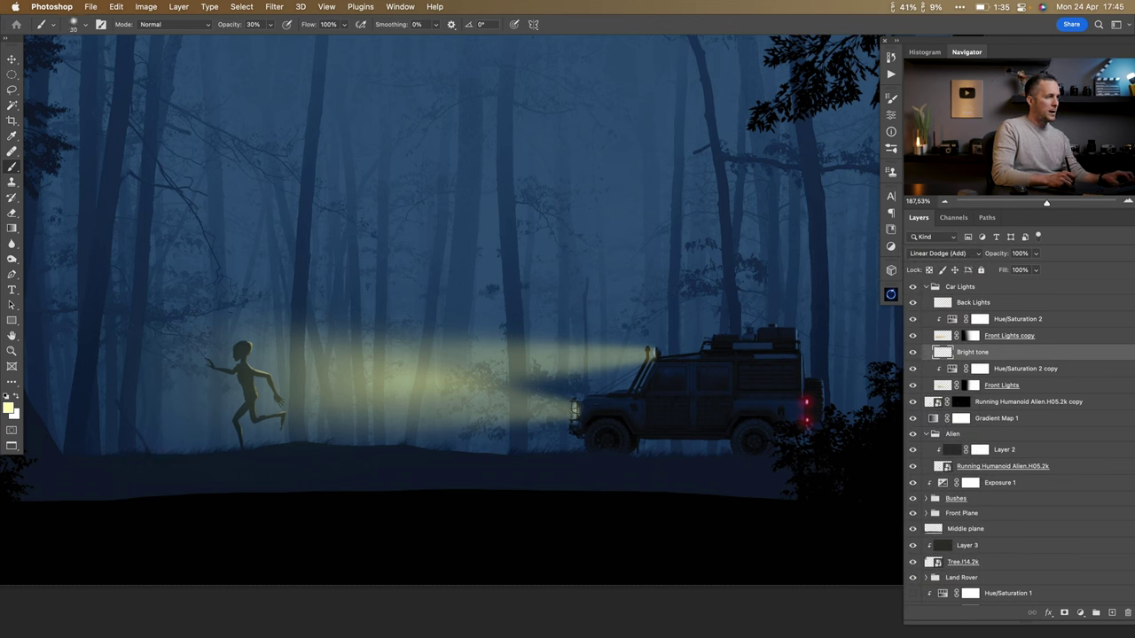
# Paint a soft straight stroke between headlight and alien with a size 30 brush, and transform it into a shorter cone widening toward the alien.
pyautogui.keyDown('shift'); pyautogui.click(287, 411); pyautogui.keyUp('shift')
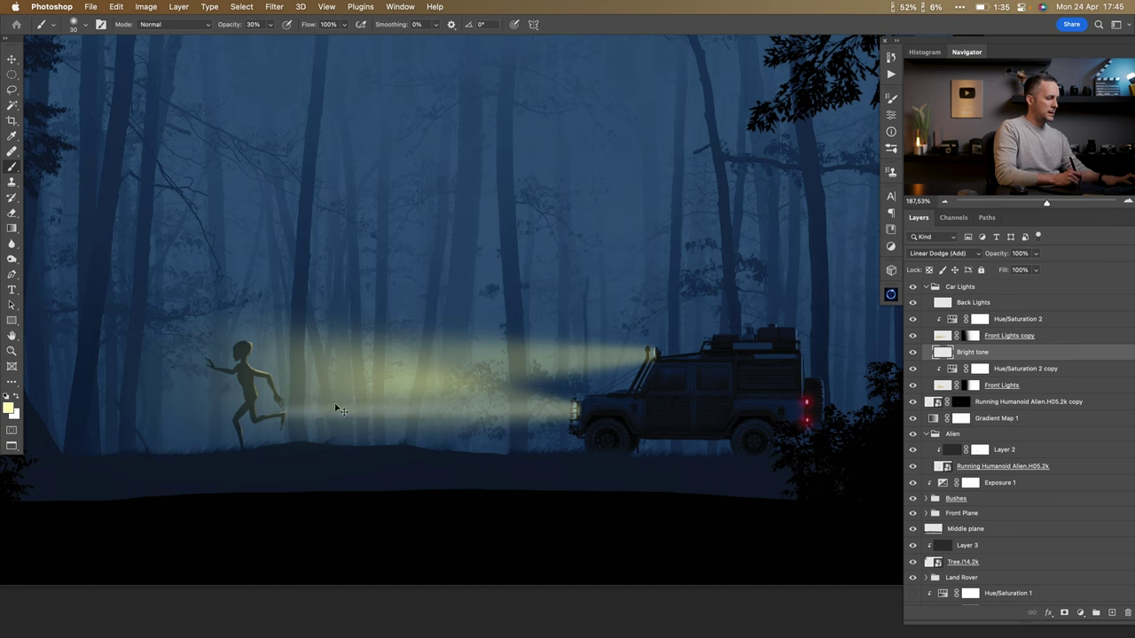
pyautogui.press('super+t')
pyautogui.moveTo(277, 395); pyautogui.dragTo(287, 368)
pyautogui.moveTo(278, 410); pyautogui.dragTo(386, 359)
pyautogui.moveTo(384, 408); pyautogui.dragTo(349, 405)
pyautogui.moveTo(468, 375); pyautogui.dragTo(472, 383)
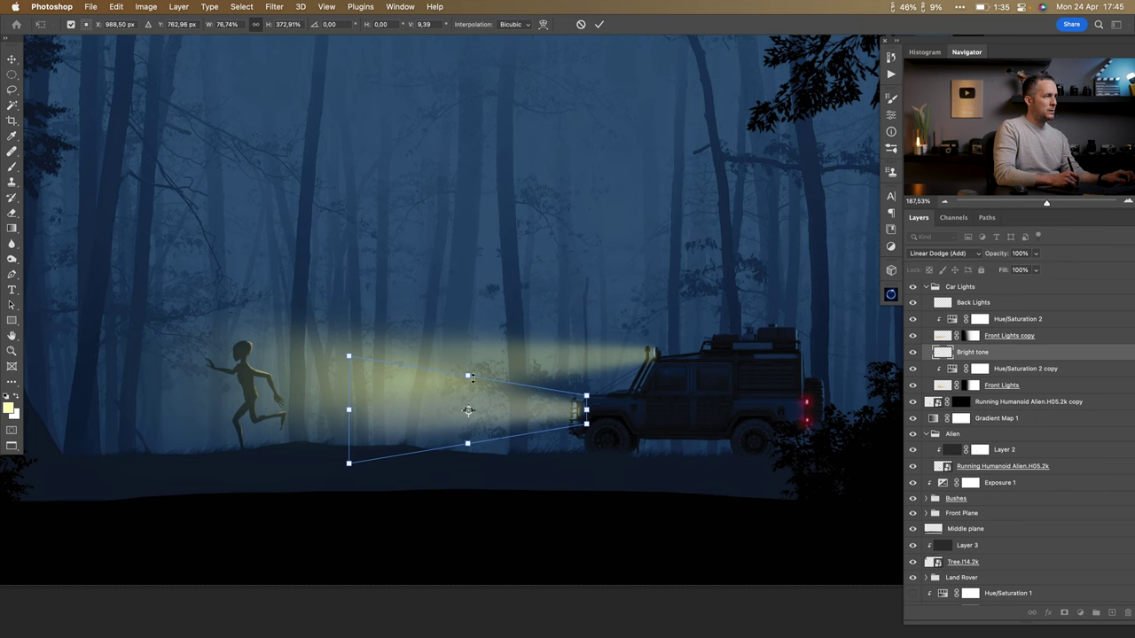
pyautogui.press('Return')
# Narrow the bright cone's lamp end with a second transform and nudge the cone to fit the headlight.
pyautogui.hotkey('ctrl', 't')
pyautogui.moveTo(587, 372); pyautogui.dragTo(569, 388)
pyautogui.moveTo(553, 410); pyautogui.dragTo(558, 410)
pyautogui.press('Return')
pyautogui.press('b')
# Add a layer mask to the Bright tone layer and activate the Gradient tool for it.
pyautogui.scroll(-3, 581, 438)
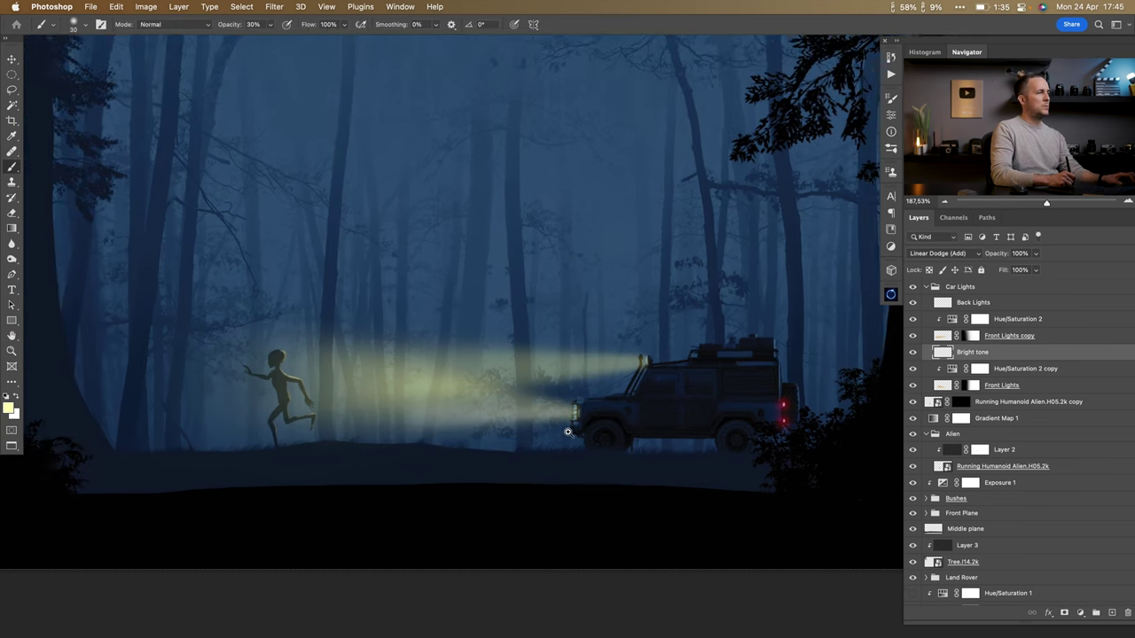
pyautogui.click(1063, 612)
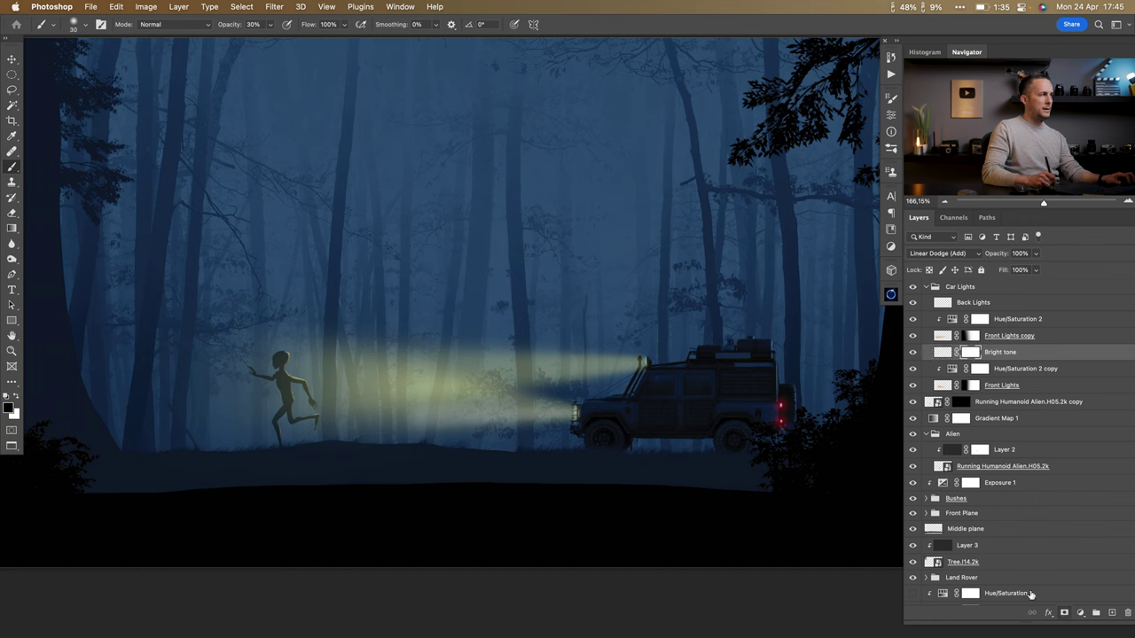
pyautogui.click(10, 229)
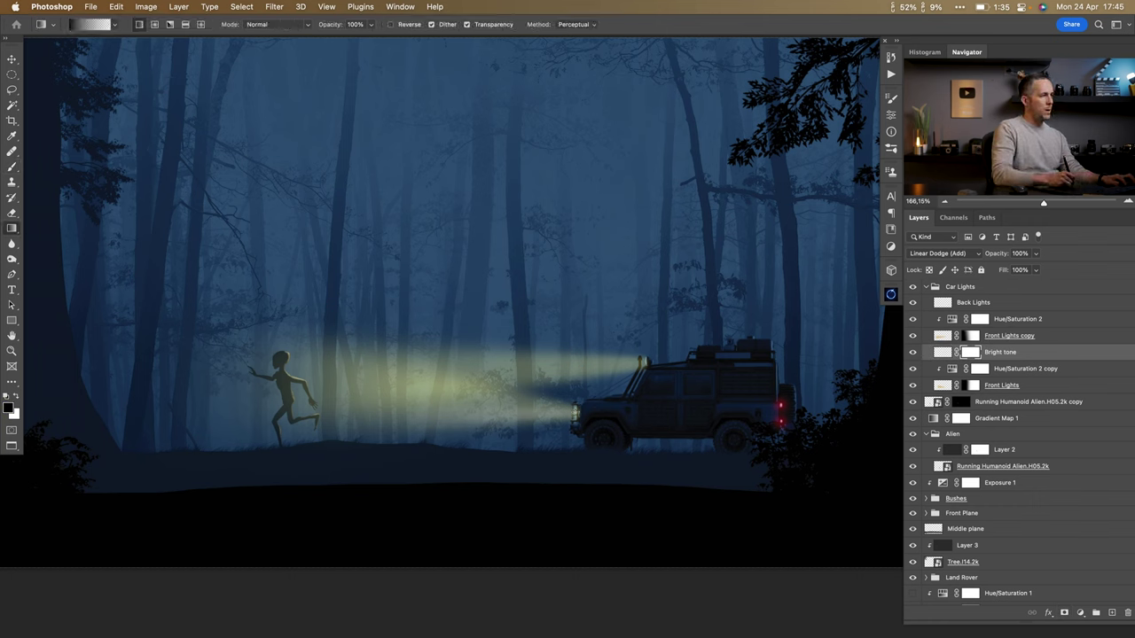
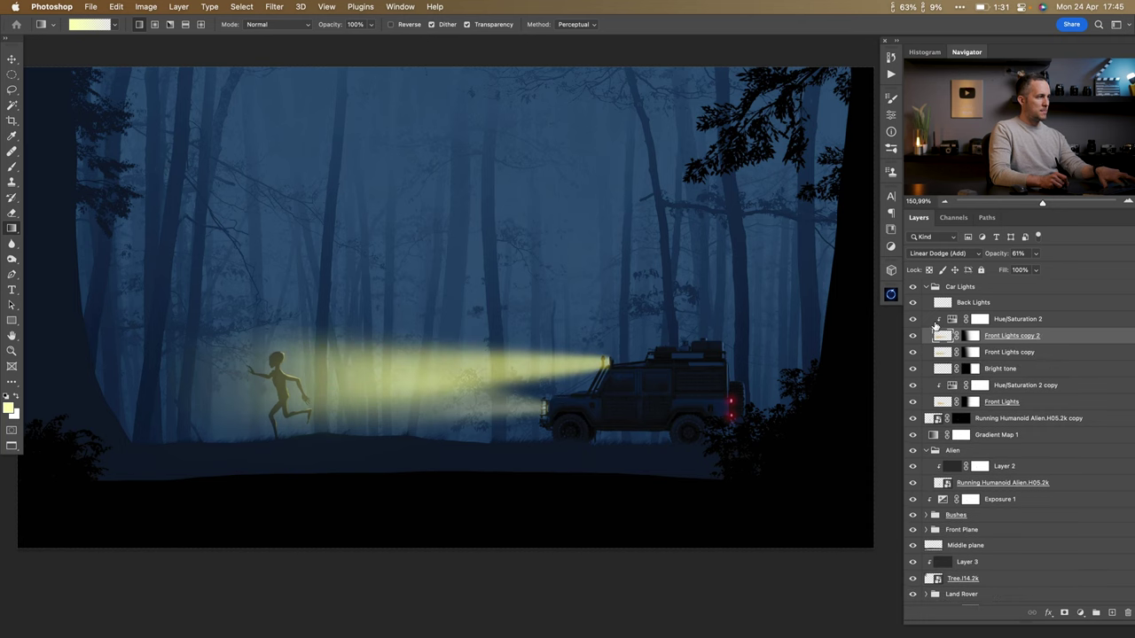
# Undo the extra duplicate of the Front Lights copy layer in the Car Lights group.
pyautogui.moveTo(624, 357); pyautogui.dragTo(588, 366)
pyautogui.press('super+z')
pyautogui.moveTo(431, 364); pyautogui.dragTo(466, 385)
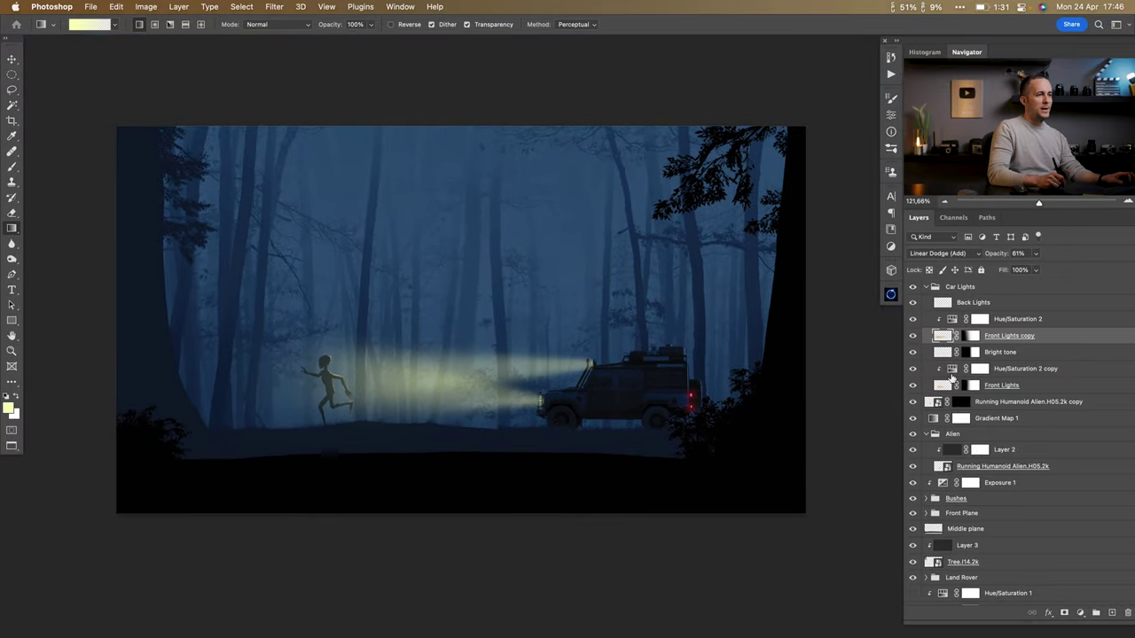
# Add a new layer directly below the Land Rover group and draw a circular selection over the forest's upper-right area.
pyautogui.scroll(-5, 957, 530)
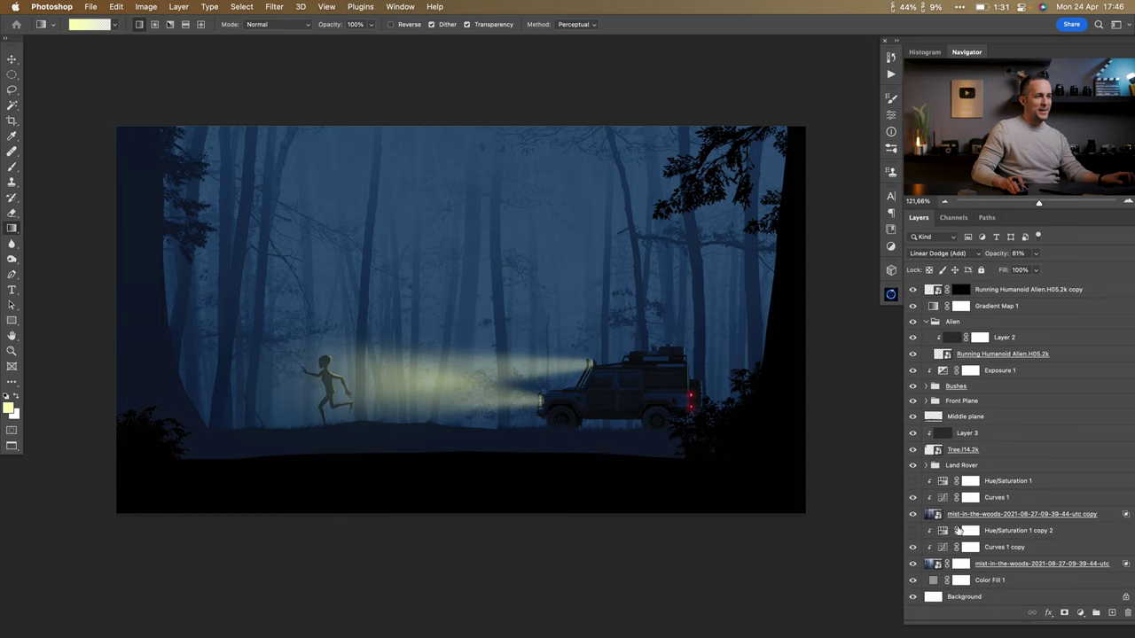
pyautogui.click(943, 481)
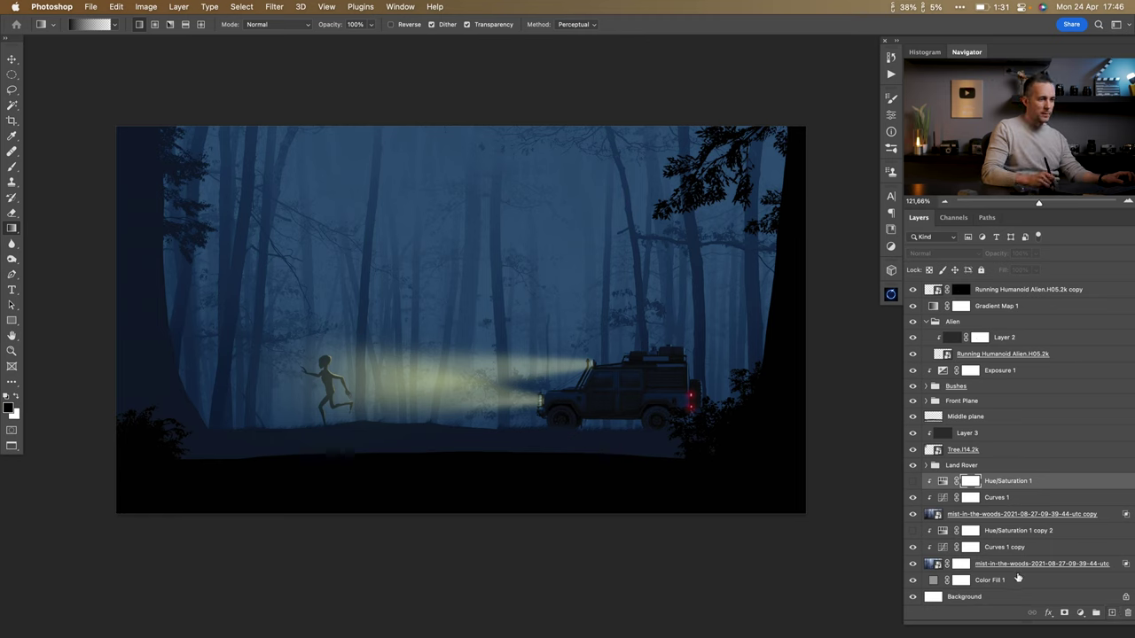
pyautogui.click(1112, 612)
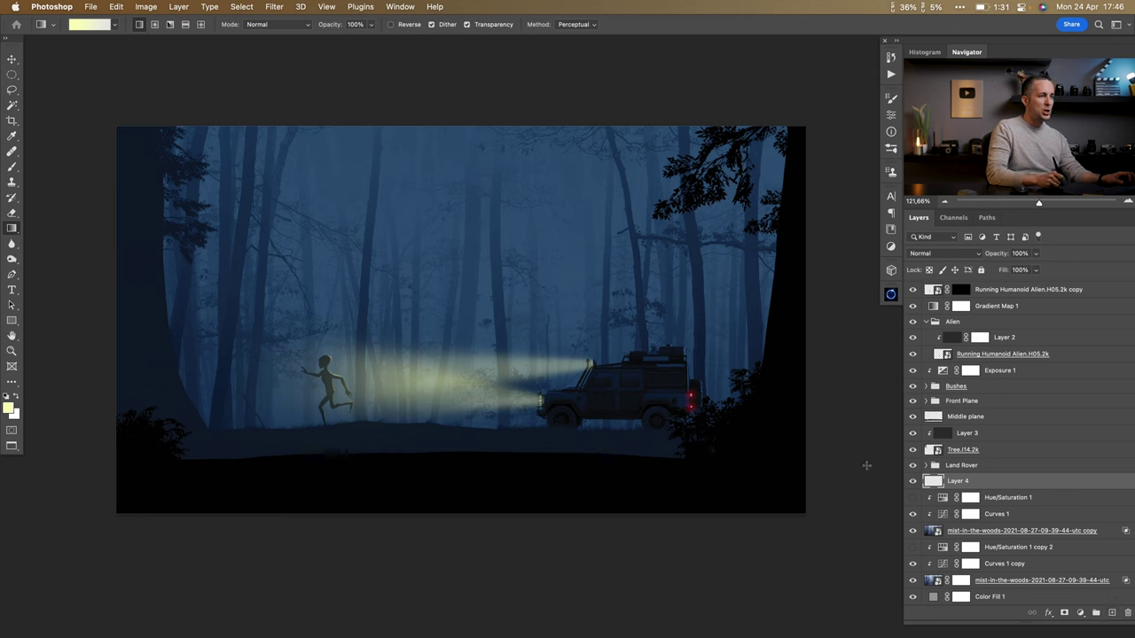
pyautogui.press('m')
pyautogui.click(13, 76)
pyautogui.click(62, 84)
pyautogui.moveTo(644, 167); pyautogui.dragTo(764, 288)
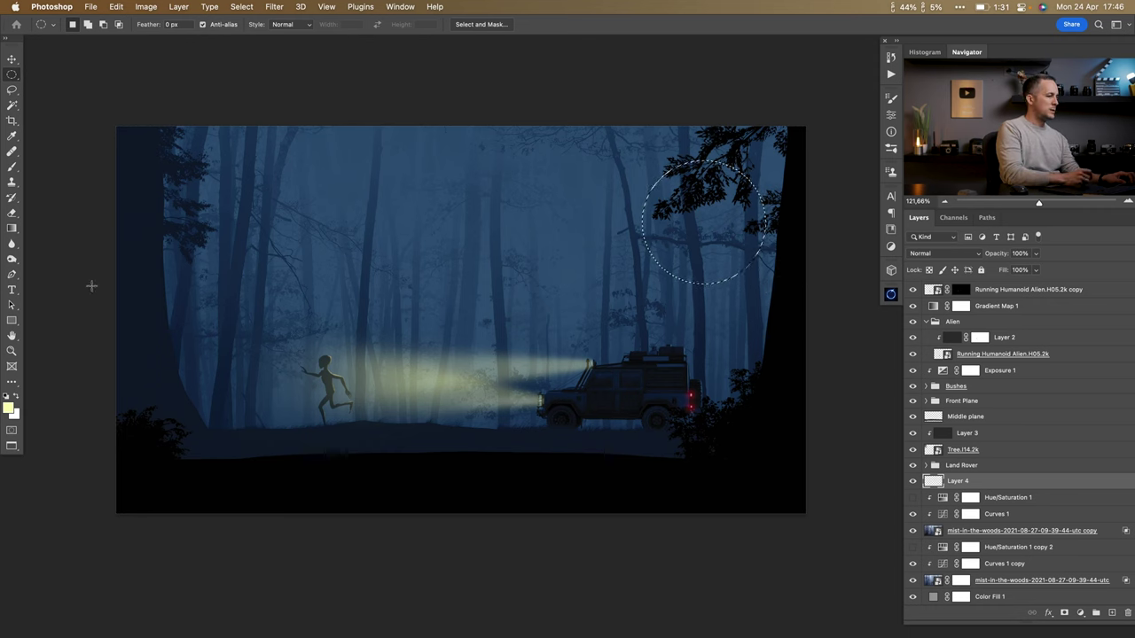
# Fill the circular selection with the pale yellow foreground color, deselect it, and move Layer 4 to the top of the layer stack.
pyautogui.hotkey('alt', 'BackSpace')
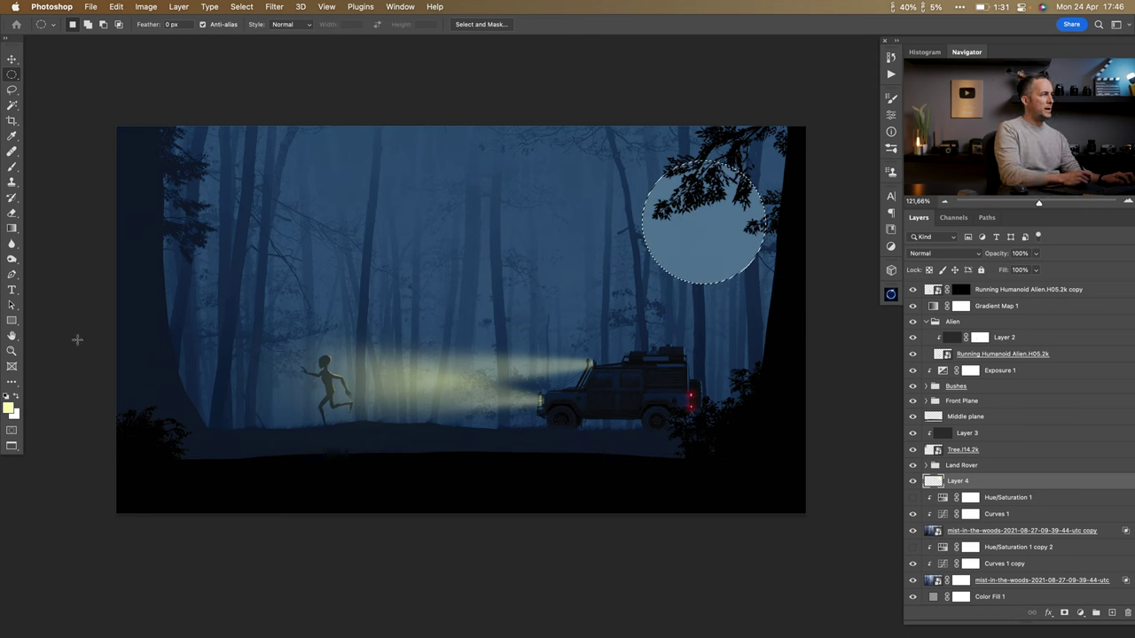
pyautogui.click(707, 241)
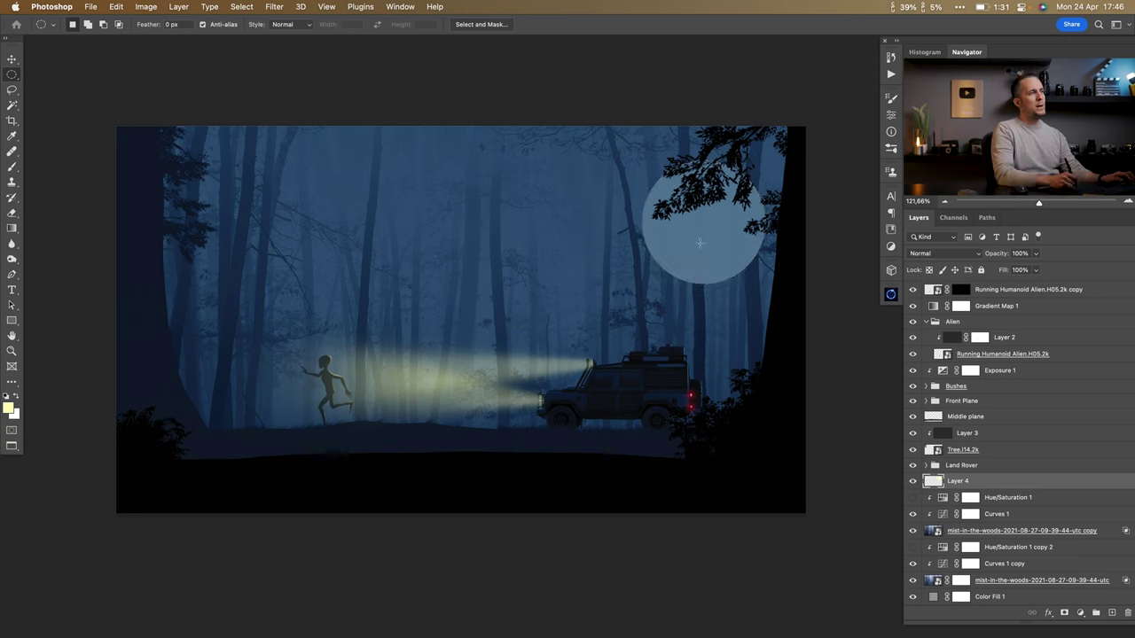
pyautogui.press('b')
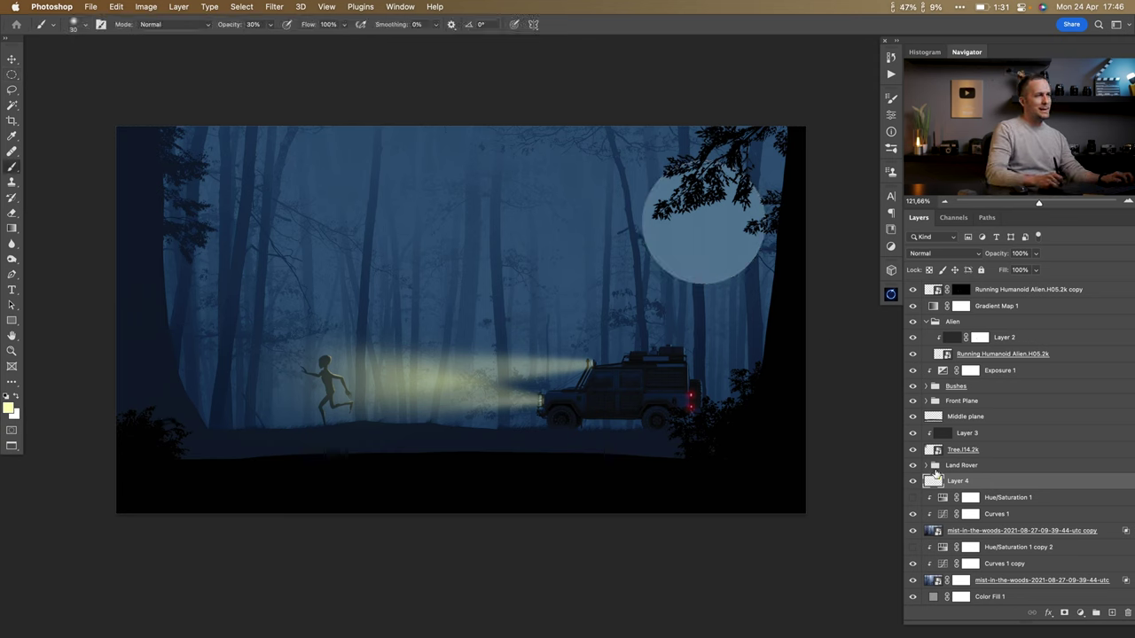
pyautogui.moveTo(936, 480); pyautogui.dragTo(940, 286)
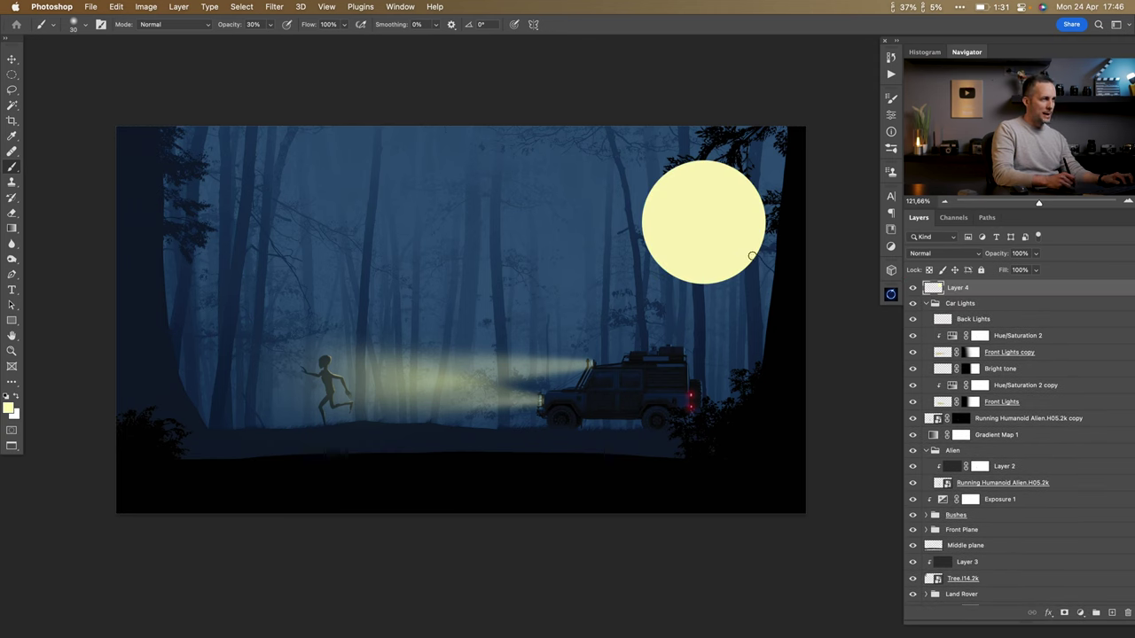
# Split the moon layer's Blend If shadow slider for the underlying layer to 66 / 71.
pyautogui.hscroll(2, 682, 235)
pyautogui.press('v')
pyautogui.moveTo(683, 267)
pyautogui.mouseDown()
pyautogui.moveTo(436, 269)
pyautogui.moveTo(735, 256)
pyautogui.moveTo(661, 264)
pyautogui.moveTo(673, 267)
pyautogui.mouseUp()
pyautogui.doubleClick(1014, 293)
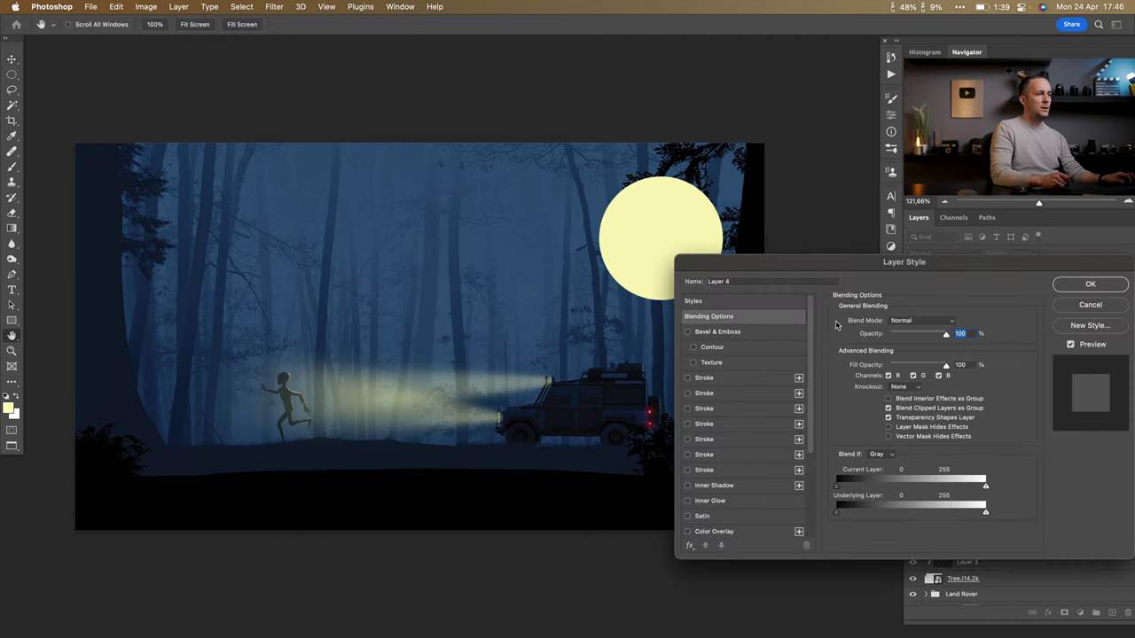
pyautogui.moveTo(843, 266); pyautogui.dragTo(847, 310)
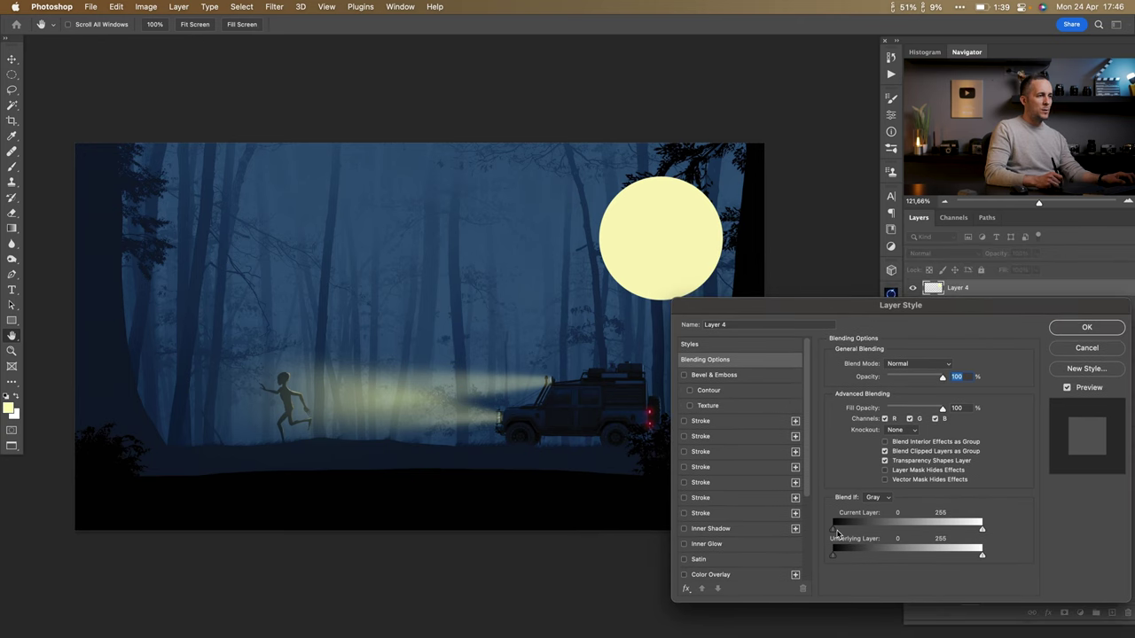
pyautogui.moveTo(836, 555); pyautogui.dragTo(874, 560)
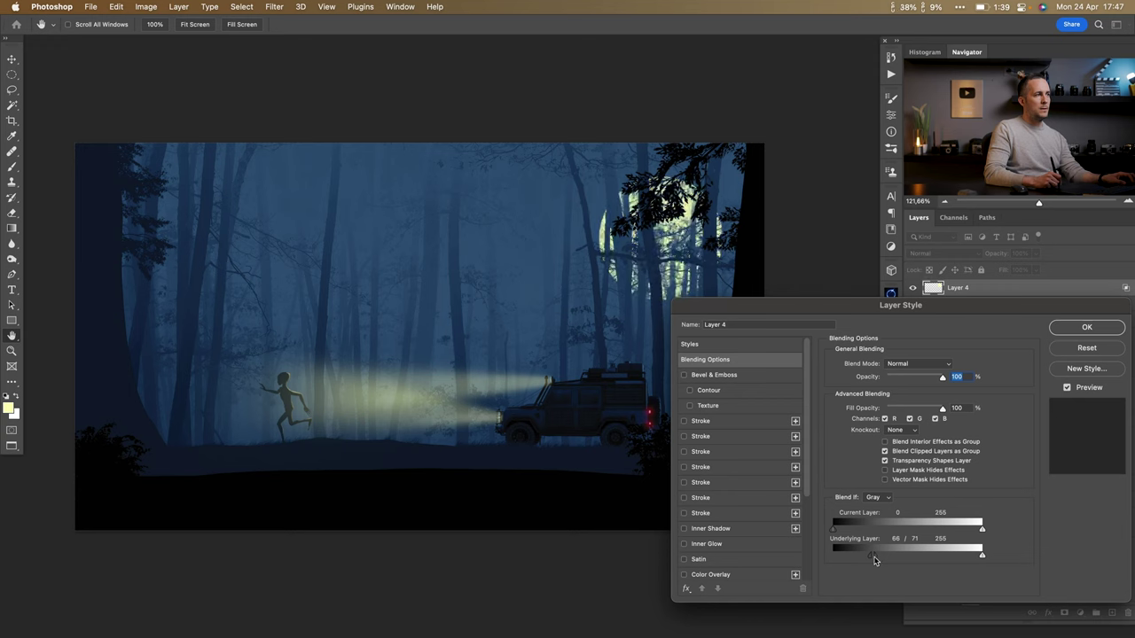
pyautogui.press('Return')
# Try the moon between the middle trees and place it behind the branches in the image's upper-right corner.
pyautogui.press('v')
pyautogui.moveTo(658, 273); pyautogui.dragTo(472, 355)
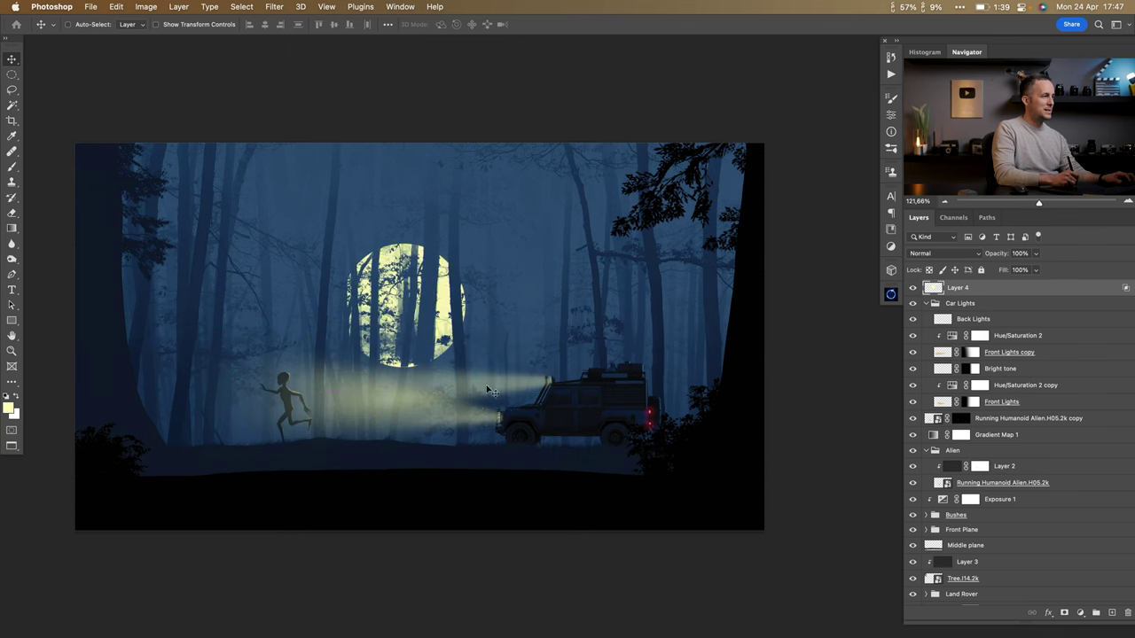
pyautogui.moveTo(407, 314); pyautogui.dragTo(759, 215)
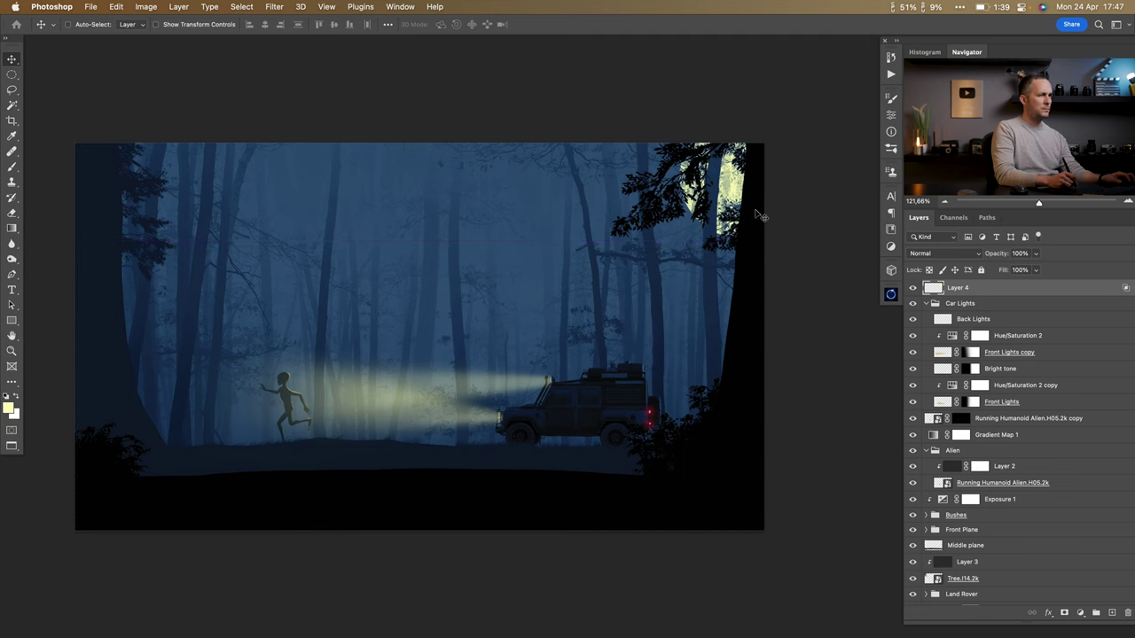
# Apply a Gaussian Blur with a 3.7 pixel radius to the moon layer.
pyautogui.click(265, 7)
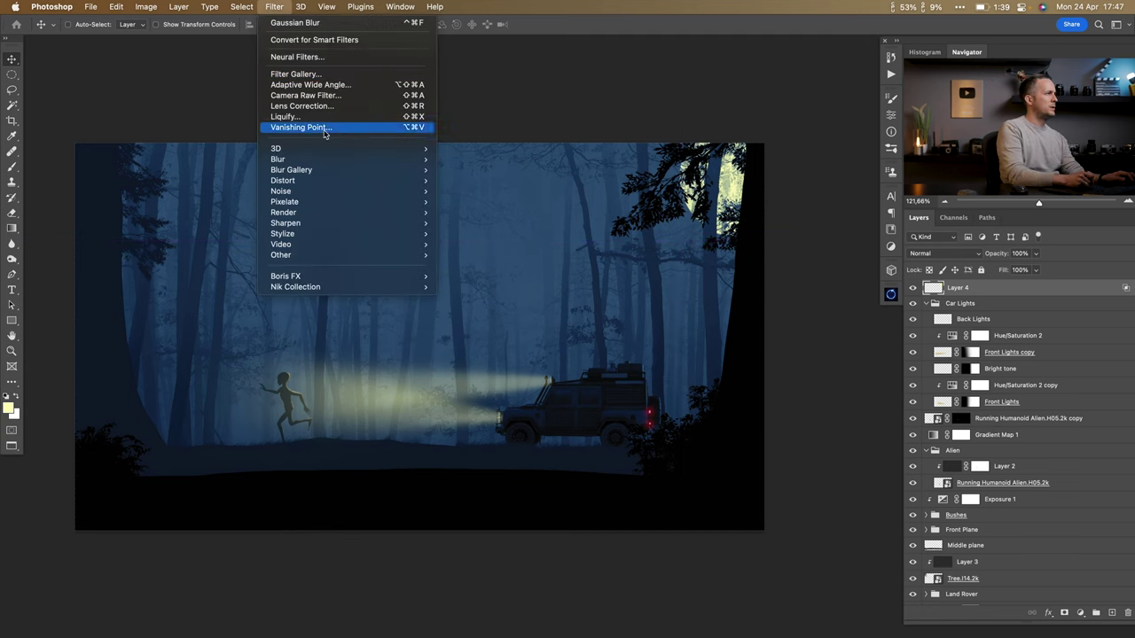
pyautogui.moveTo(331, 165)
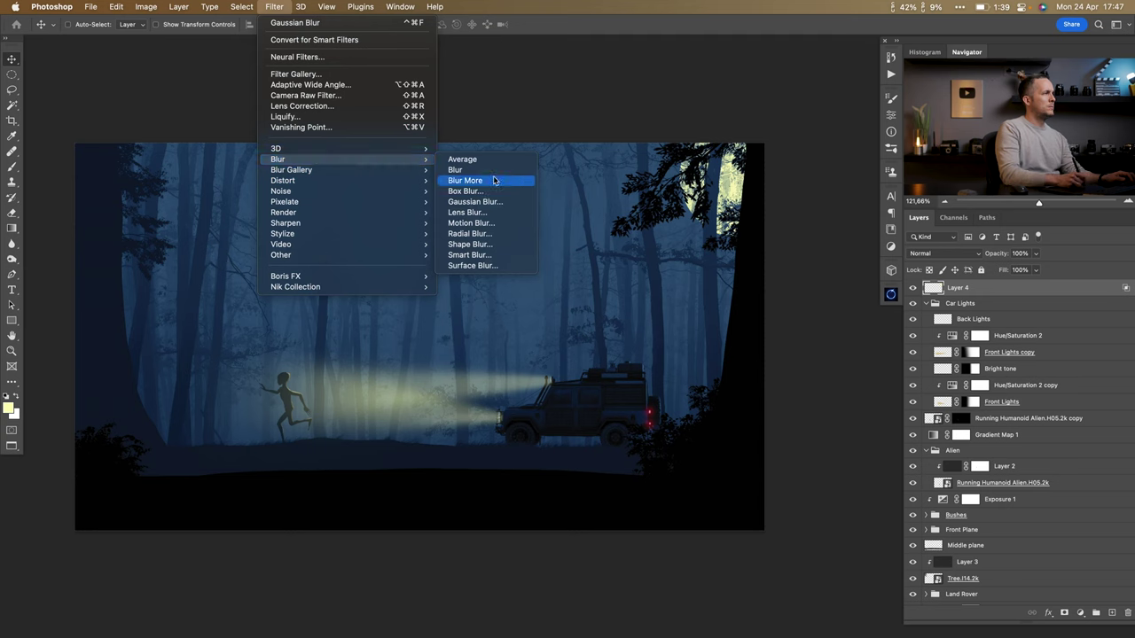
pyautogui.click(483, 201)
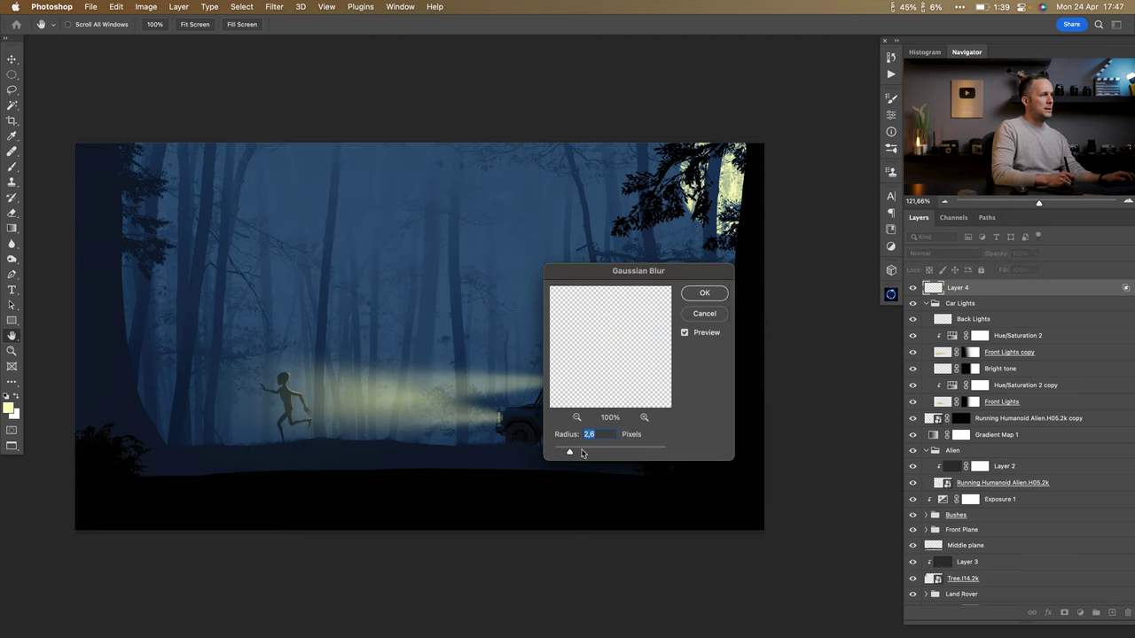
pyautogui.click(721, 293)
# Add a new layer above the moon layer and activate the Gradient tool for it.
pyautogui.click(1112, 613)
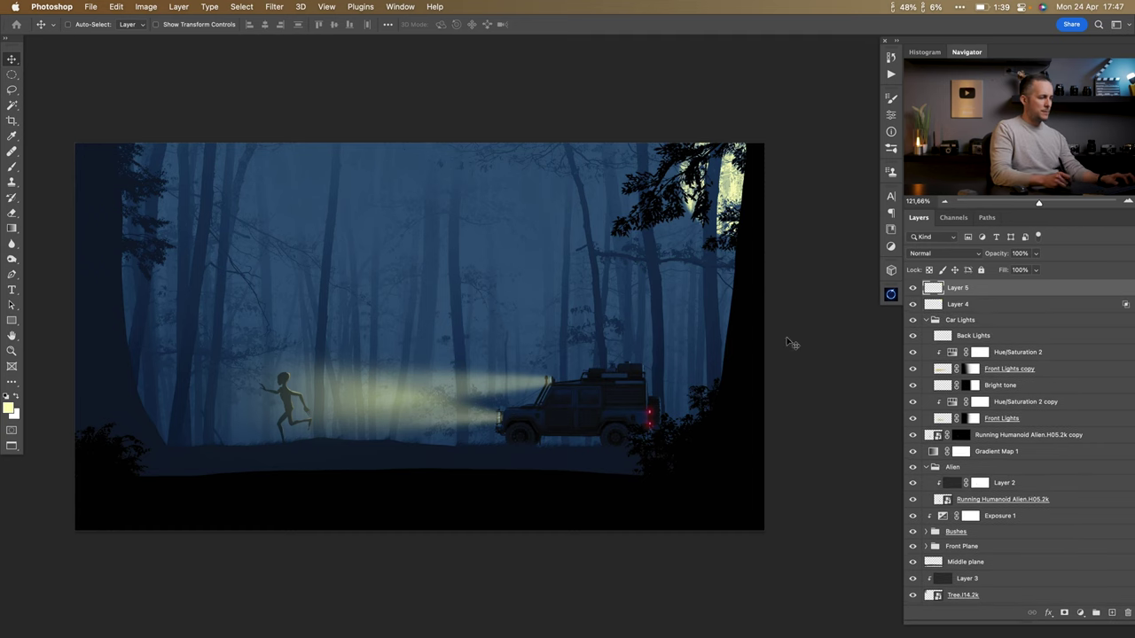
pyautogui.press('g')
pyautogui.moveTo(792, 252); pyautogui.dragTo(494, 288)
pyautogui.hotkey('ctrl', 'z')
pyautogui.moveTo(793, 206); pyautogui.dragTo(490, 268)
pyautogui.hotkey('ctrl', 'z')
pyautogui.moveTo(788, 266); pyautogui.dragTo(481, 278)
pyautogui.hotkey('ctrl', 'z')
pyautogui.moveTo(798, 246); pyautogui.dragTo(353, 358)
pyautogui.hotkey('ctrl', 'z')
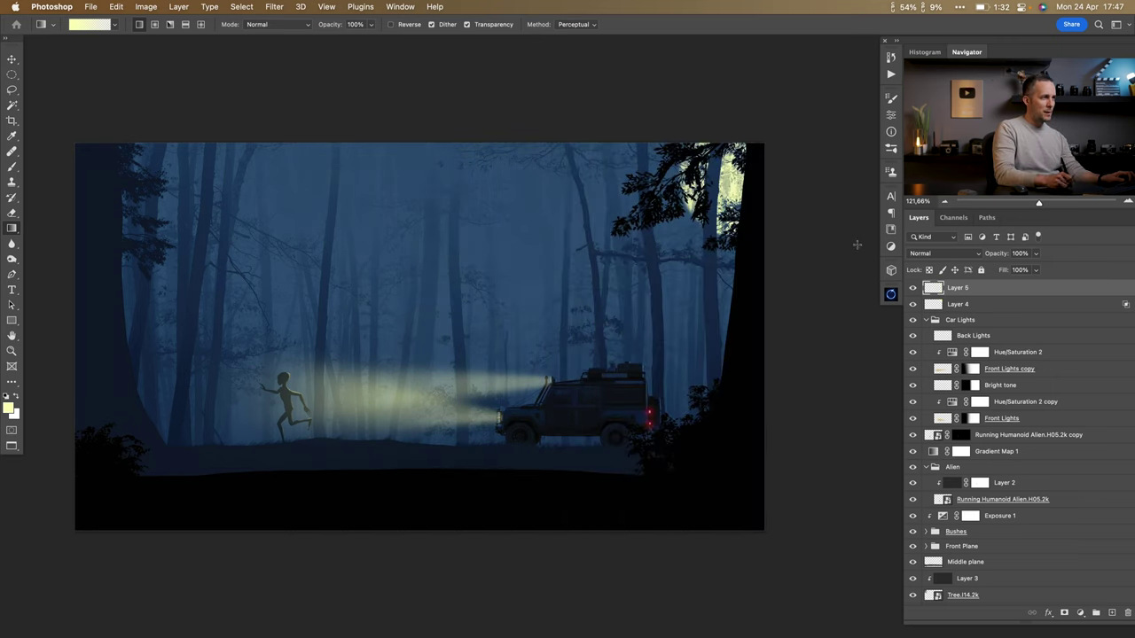
# Draw a pale yellow gradient fading inward from the image's right edge and split Layer 5's underlying Blend If shadow slider to 18 / 105.
pyautogui.moveTo(796, 267); pyautogui.dragTo(434, 304)
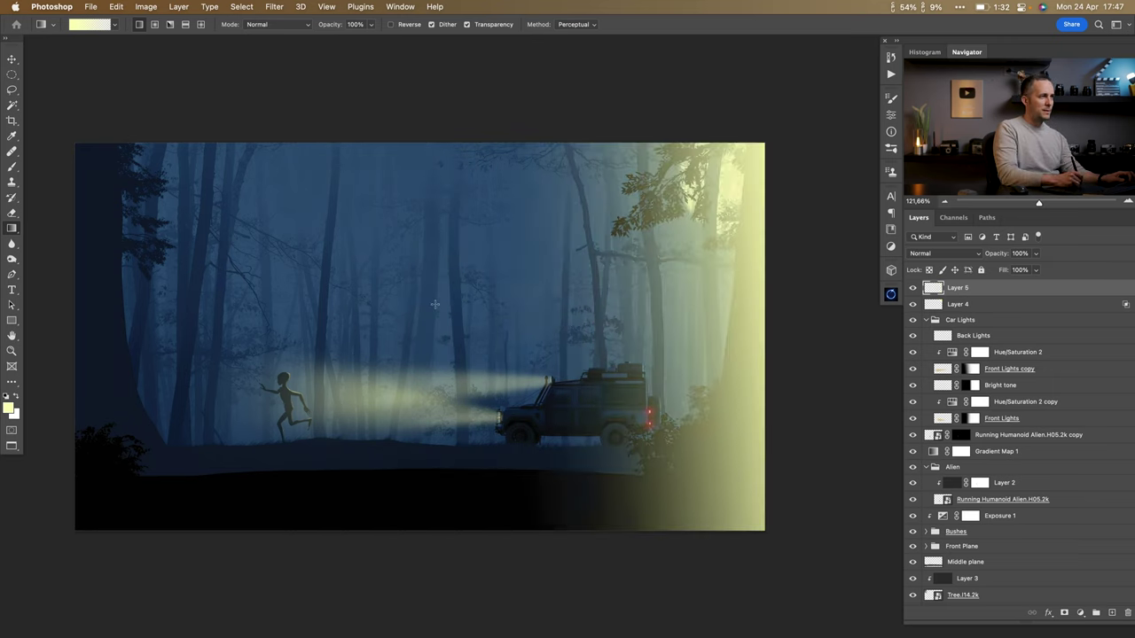
pyautogui.doubleClick(1016, 288)
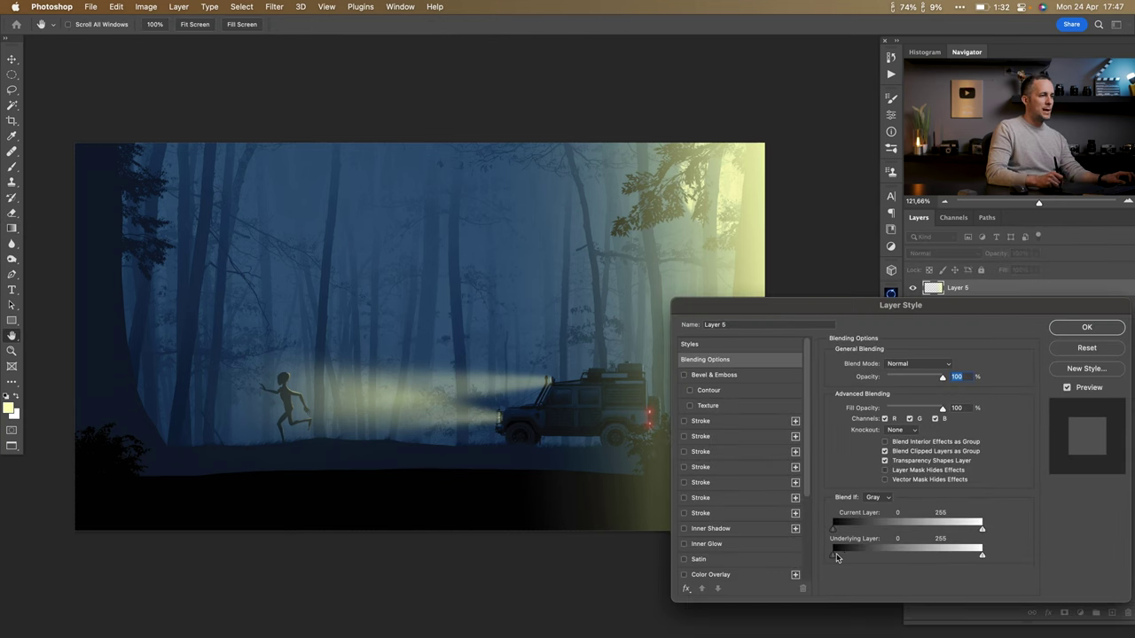
pyautogui.moveTo(836, 553); pyautogui.dragTo(880, 554)
pyautogui.moveTo(802, 304); pyautogui.dragTo(188, 186)
pyautogui.moveTo(576, 351); pyautogui.dragTo(680, 330)
pyautogui.moveTo(222, 441)
pyautogui.mouseDown()
pyautogui.moveTo(305, 438)
pyautogui.moveTo(230, 442)
pyautogui.mouseUp()
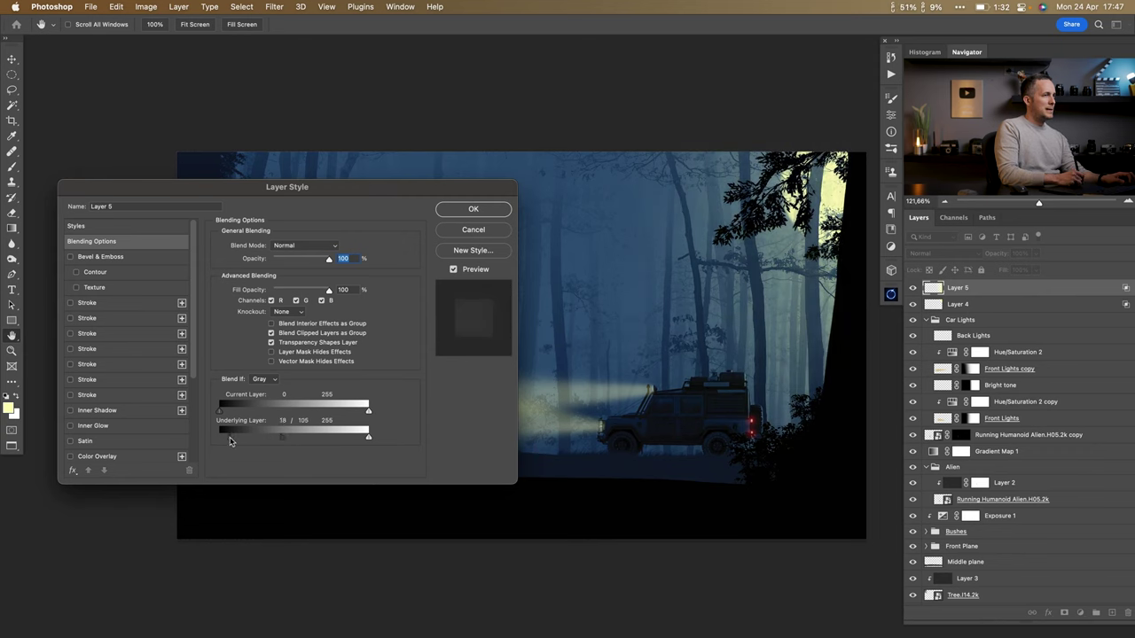
pyautogui.click(491, 211)
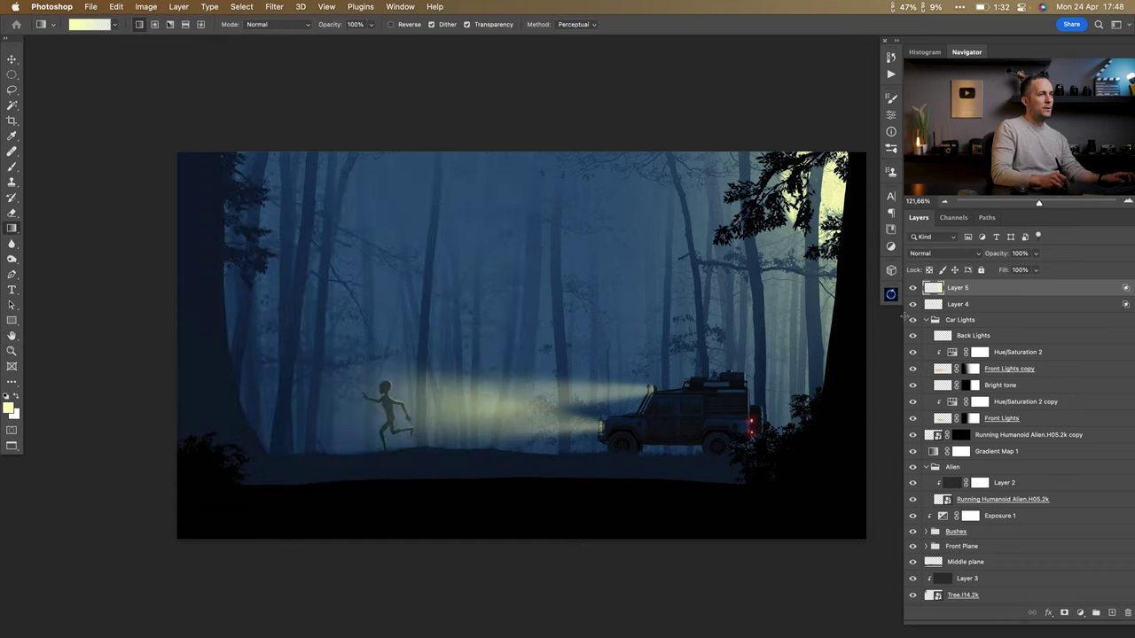
# Lower the opacity of the moon on Layer 4 to 2%.
pyautogui.click(938, 304)
pyautogui.click(990, 255)
pyautogui.moveTo(998, 256)
pyautogui.mouseDown()
pyautogui.moveTo(979, 255)
pyautogui.moveTo(1012, 255)
pyautogui.moveTo(985, 254)
pyautogui.mouseUp()
pyautogui.moveTo(684, 318); pyautogui.dragTo(610, 344)
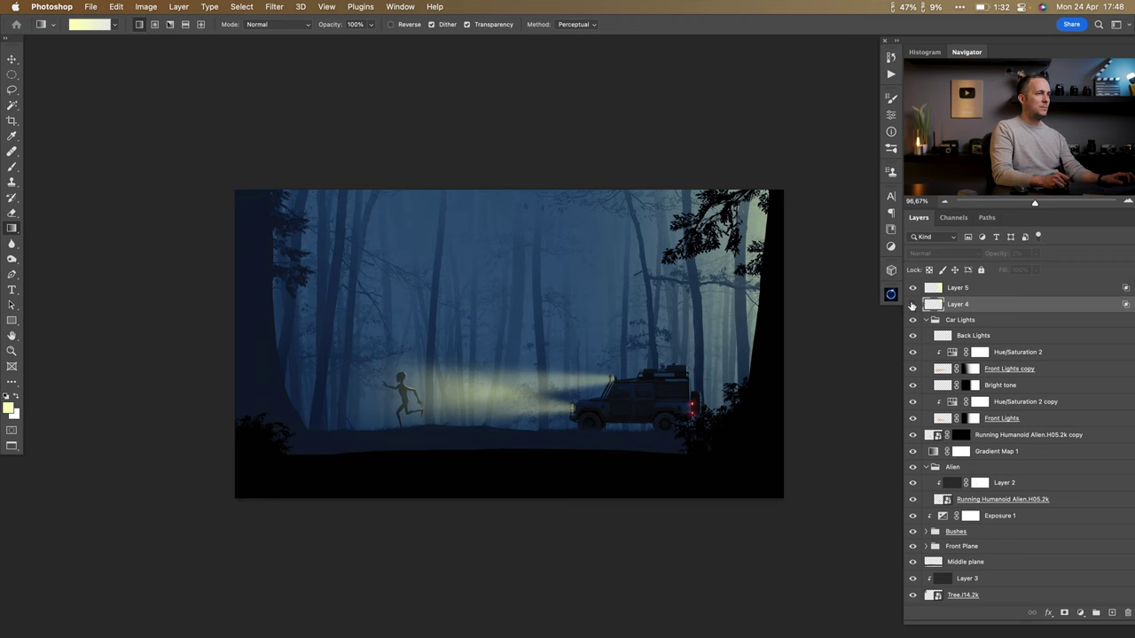
# Compare the scene with the moon layer hidden and shown, and delete that layer.
pyautogui.click(913, 288)
pyautogui.click(913, 288)
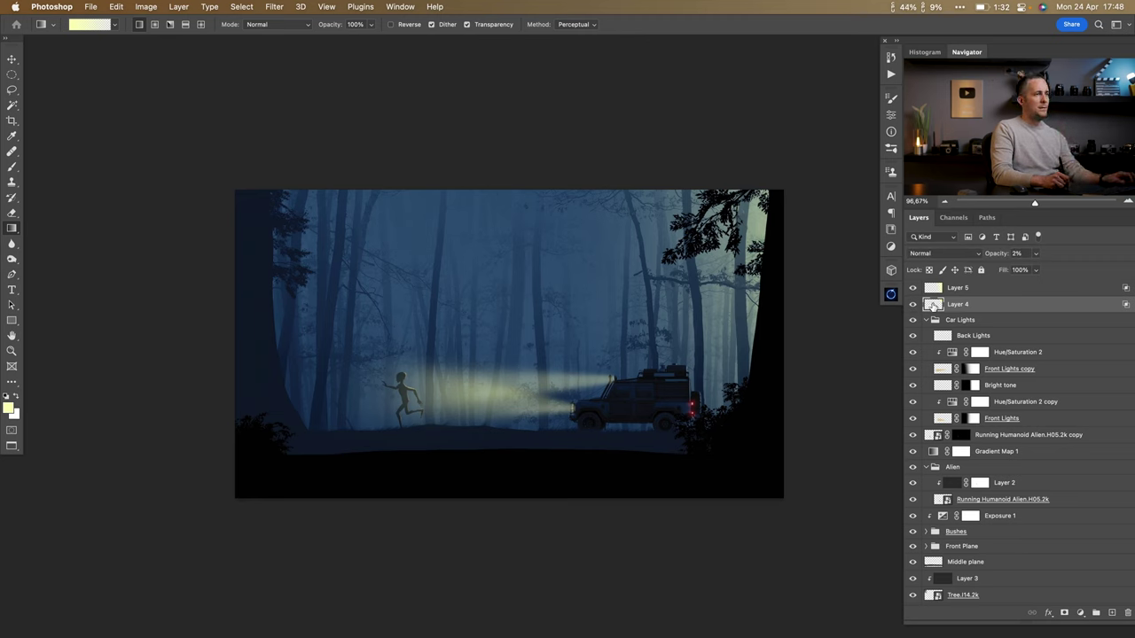
pyautogui.press('BackSpace')
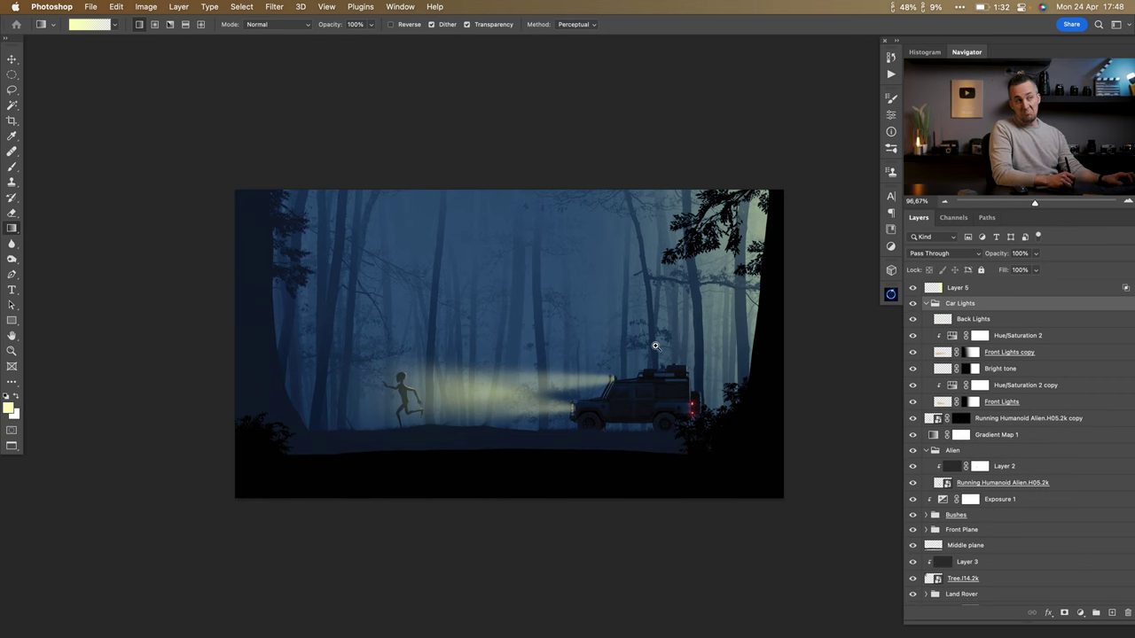
# Compare the background trees with the Curves 1 adjustment hidden and shown.
pyautogui.scroll(3, 656, 345)
pyautogui.moveTo(664, 355); pyautogui.dragTo(664, 338)
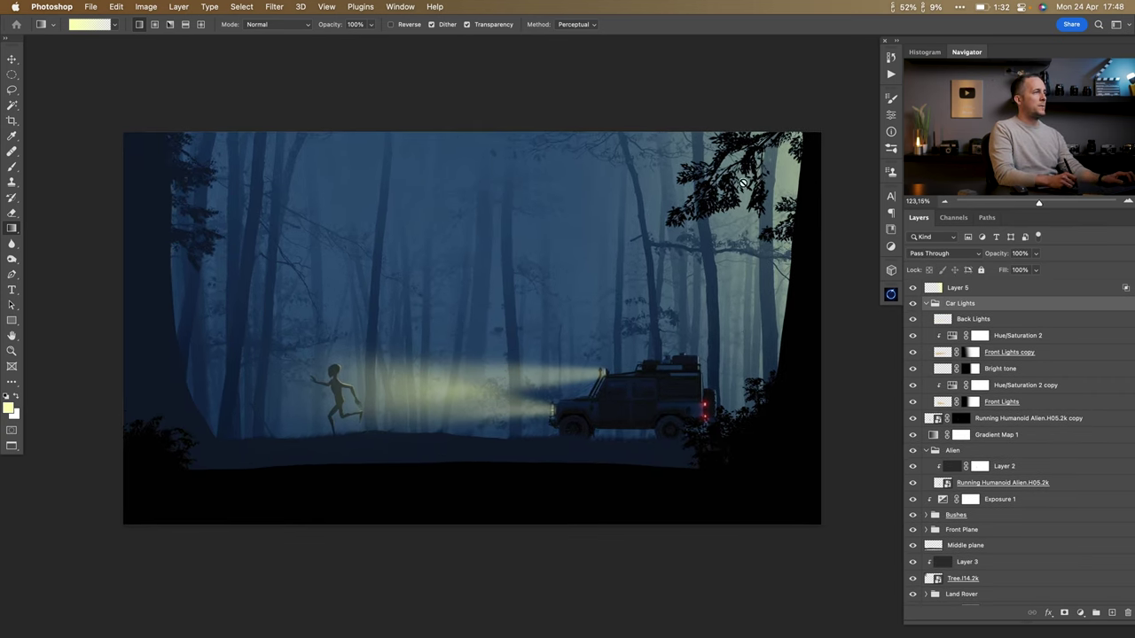
pyautogui.scroll(-5, 952, 467)
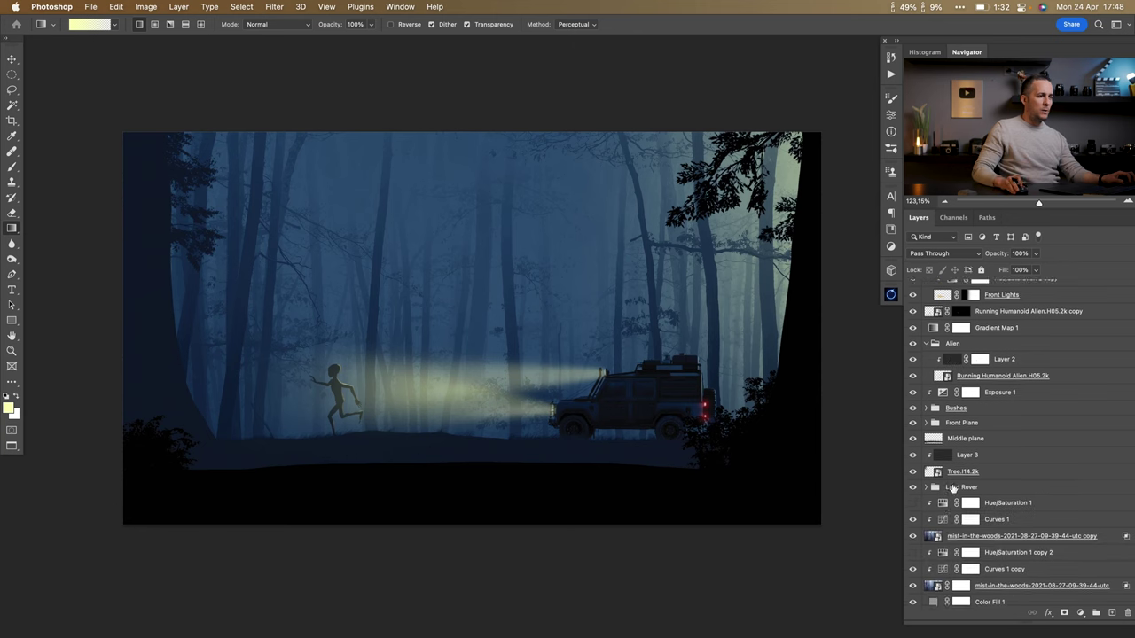
pyautogui.click(945, 497)
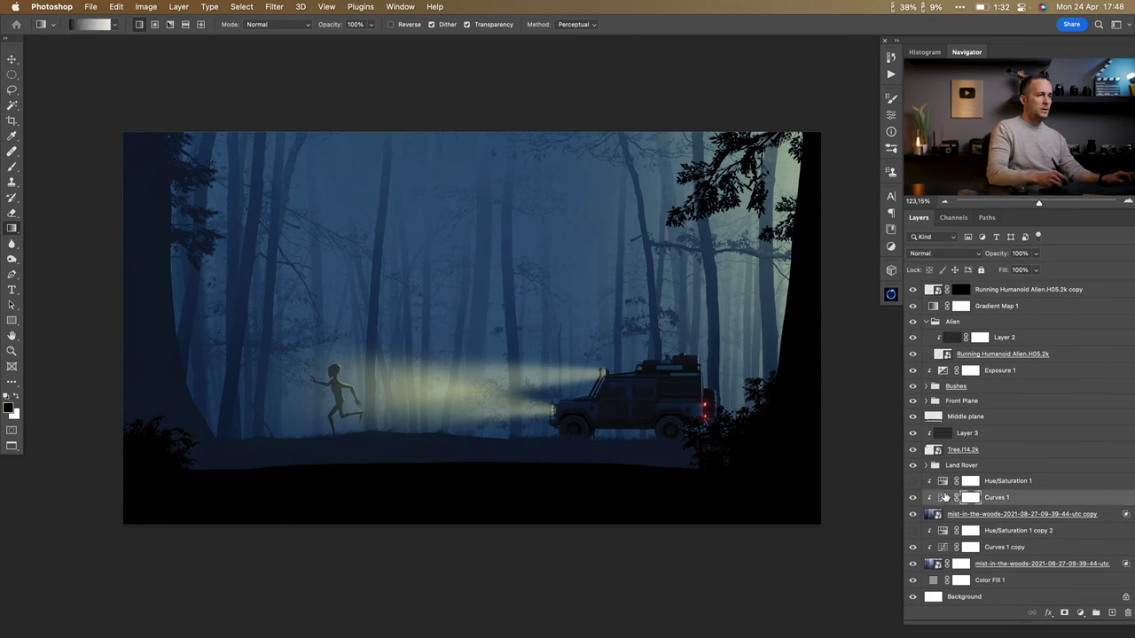
pyautogui.click(913, 497)
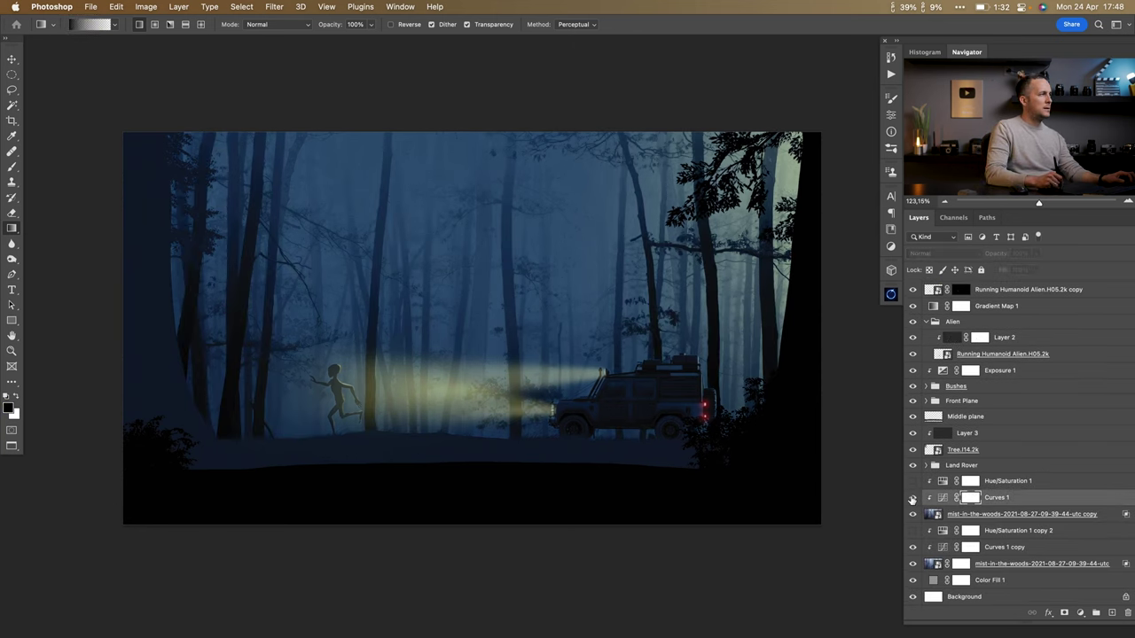
pyautogui.click(912, 498)
# Select the Front plane layer of the dark foreground ground and add a new layer named Grass above it.
pyautogui.moveTo(644, 352); pyautogui.dragTo(629, 361)
pyautogui.scroll(3, 417, 453)
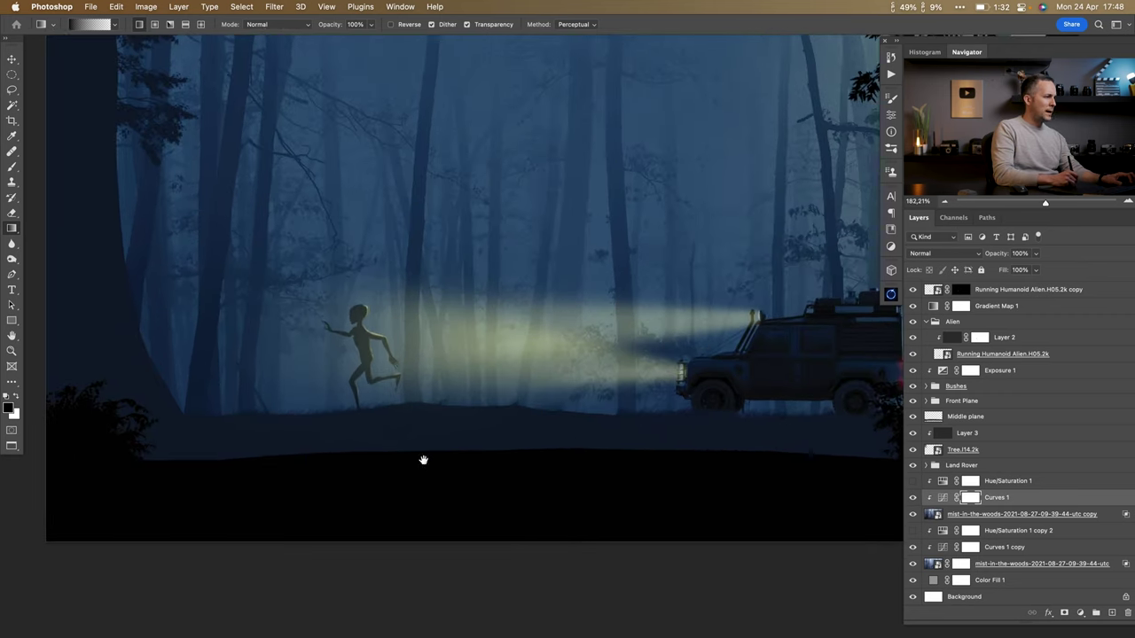
pyautogui.press('v')
pyautogui.click(456, 470)
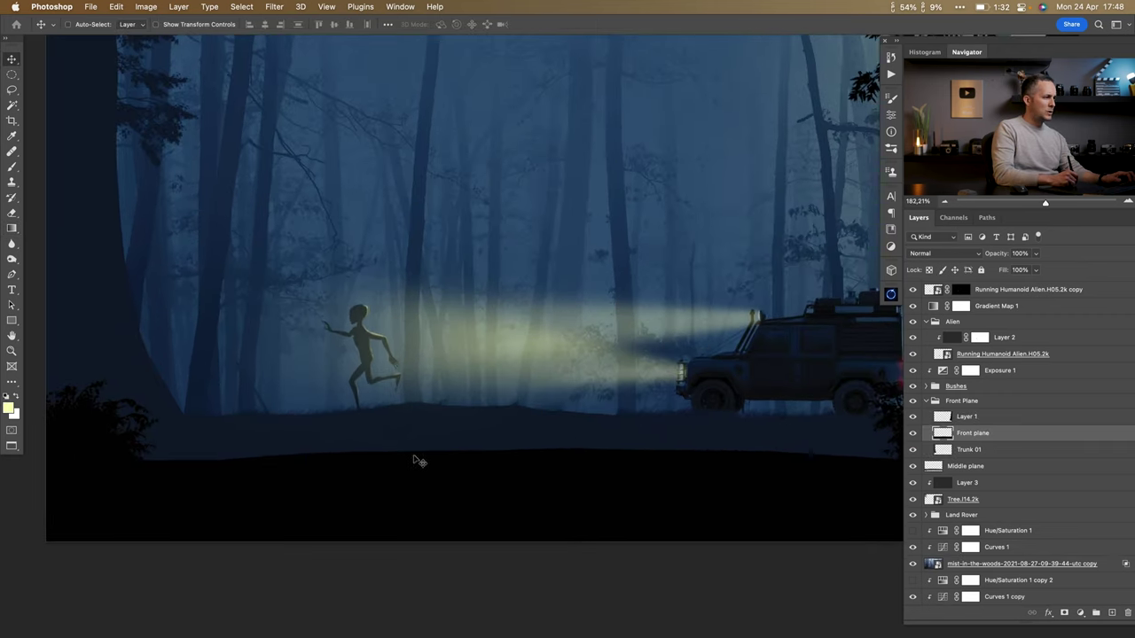
pyautogui.click(913, 432)
pyautogui.click(913, 433)
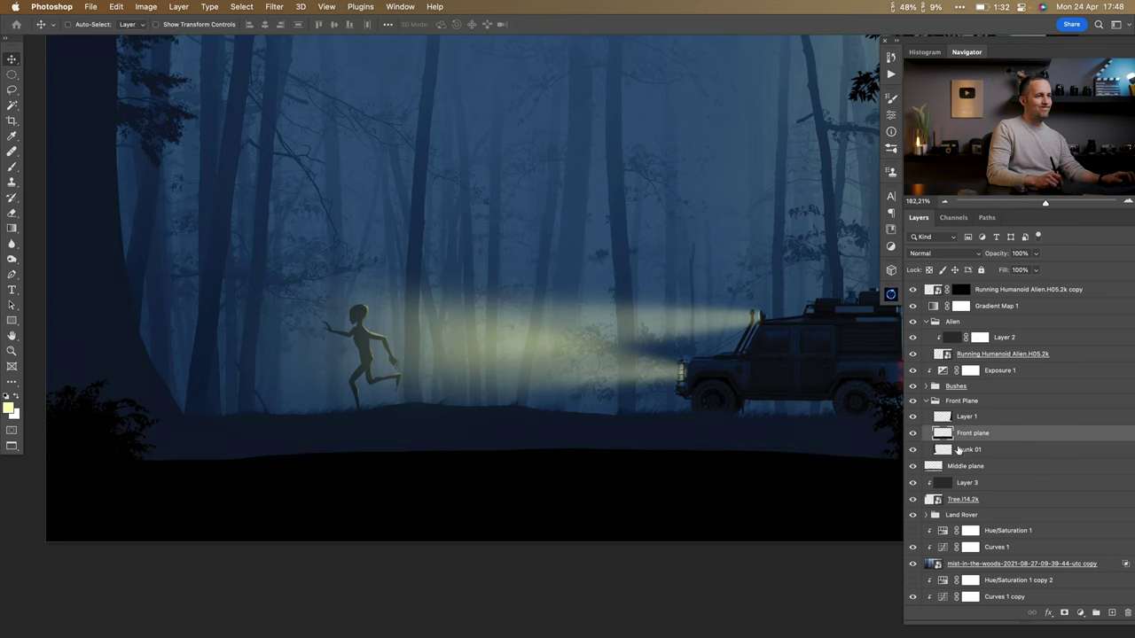
pyautogui.click(1113, 616)
pyautogui.write('Grass')
pyautogui.press('Return')
# Choose the 45 px grass-blade brush for painting on the Grass layer.
pyautogui.press('b')
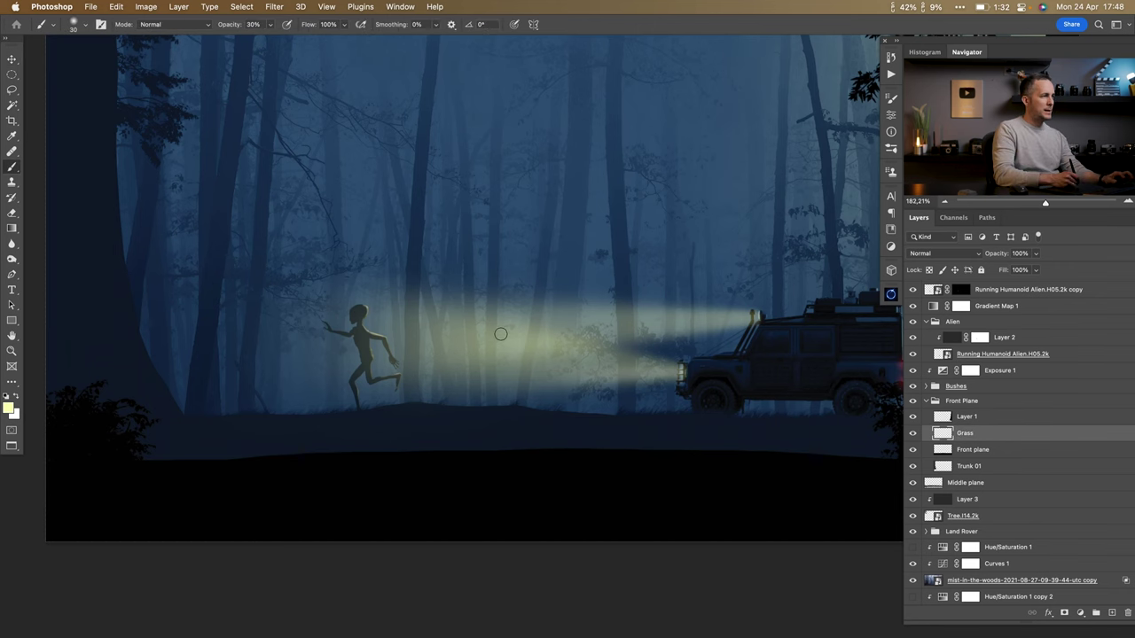
pyautogui.rightClick(501, 333)
pyautogui.click(604, 320)
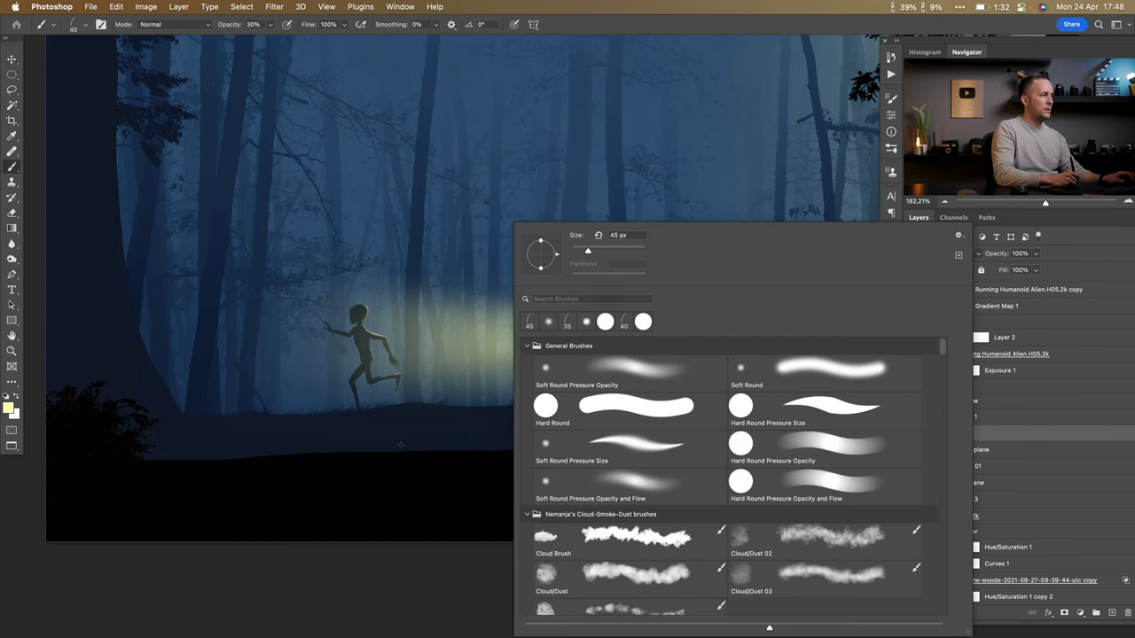
# Enlarge the grass-blade brush to 100 px for painting in black on the Grass layer.
pyautogui.press('Return')
pyautogui.press(']')
pyautogui.press(']')
pyautogui.press(']')
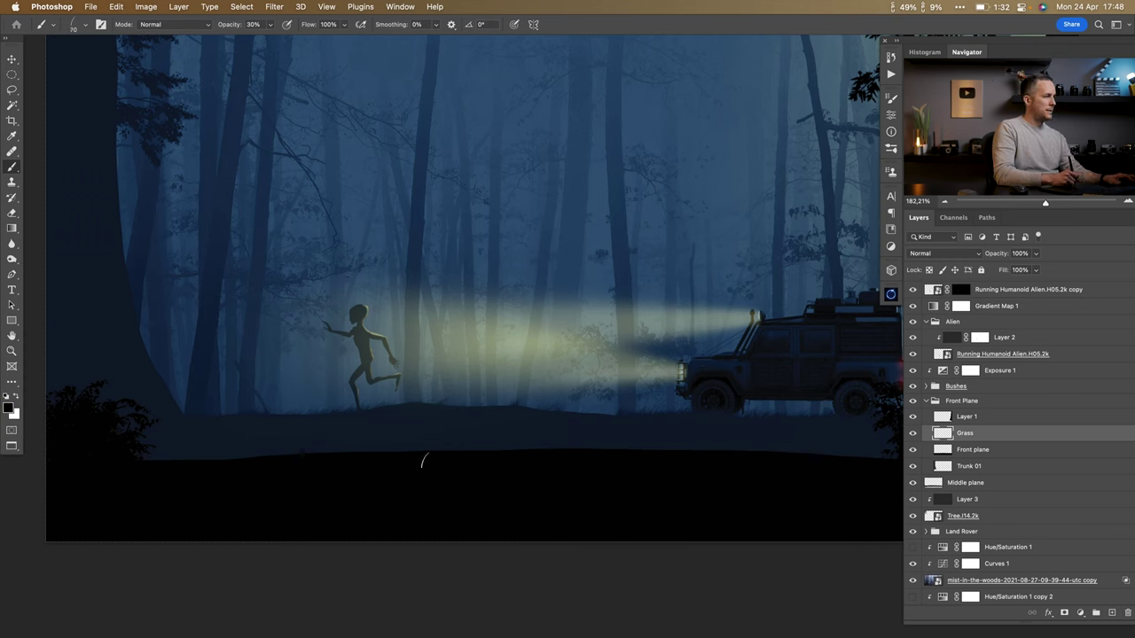
pyautogui.press(']')
pyautogui.press(']')
pyautogui.press(']')
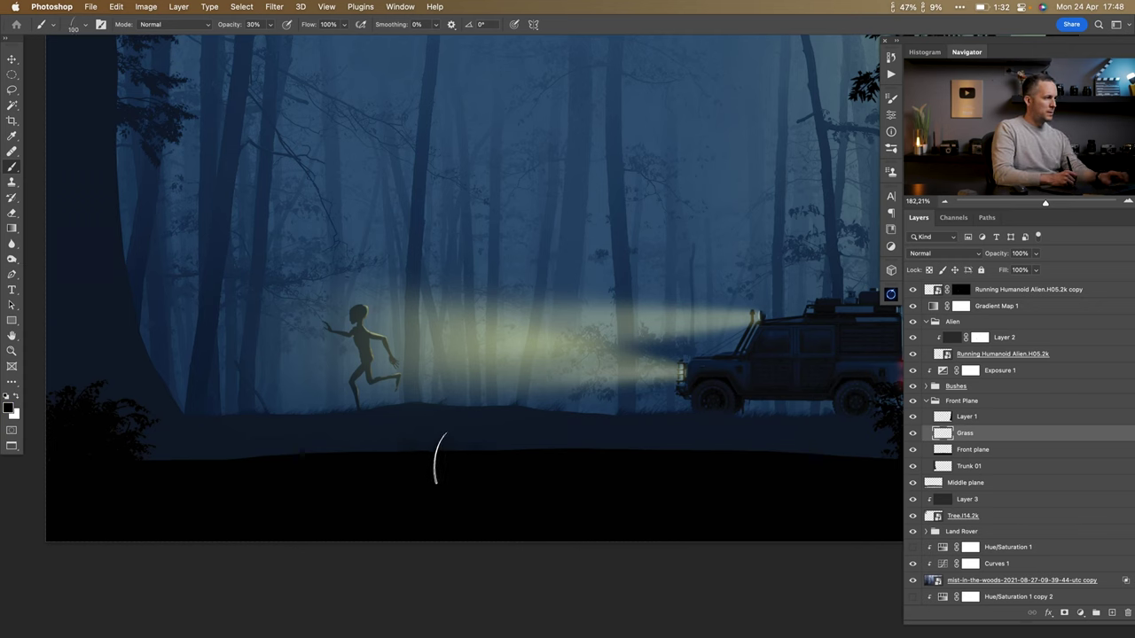
# Set the grass brush opacity to 100% and check the grass with Gradient Map 1 hidden and shown.
pyautogui.click(913, 306)
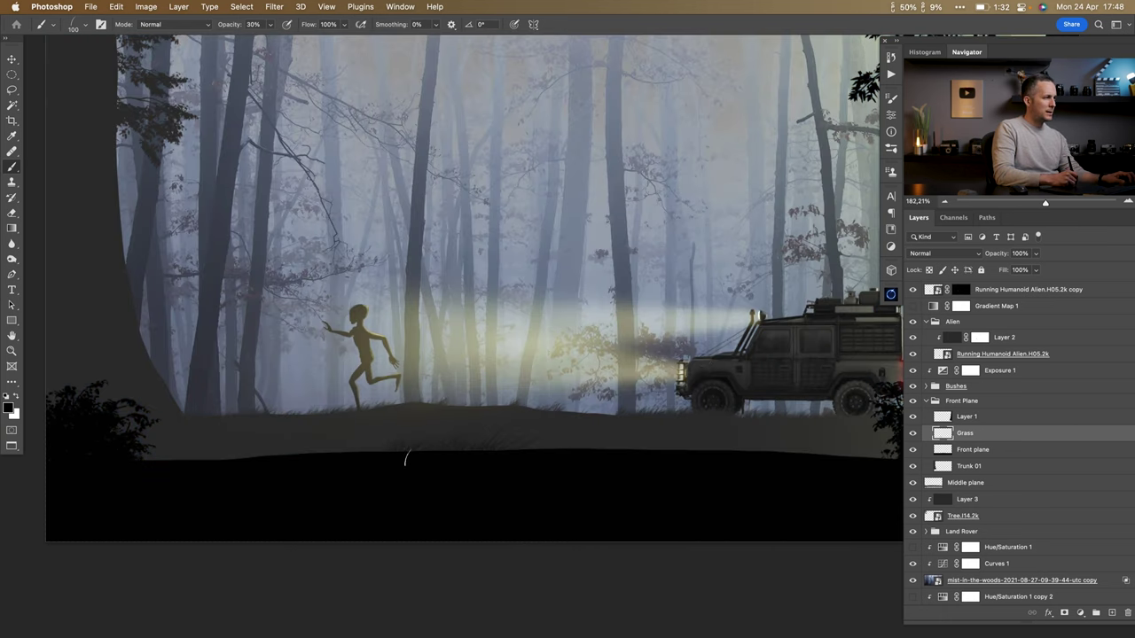
pyautogui.moveTo(230, 30); pyautogui.dragTo(374, 30)
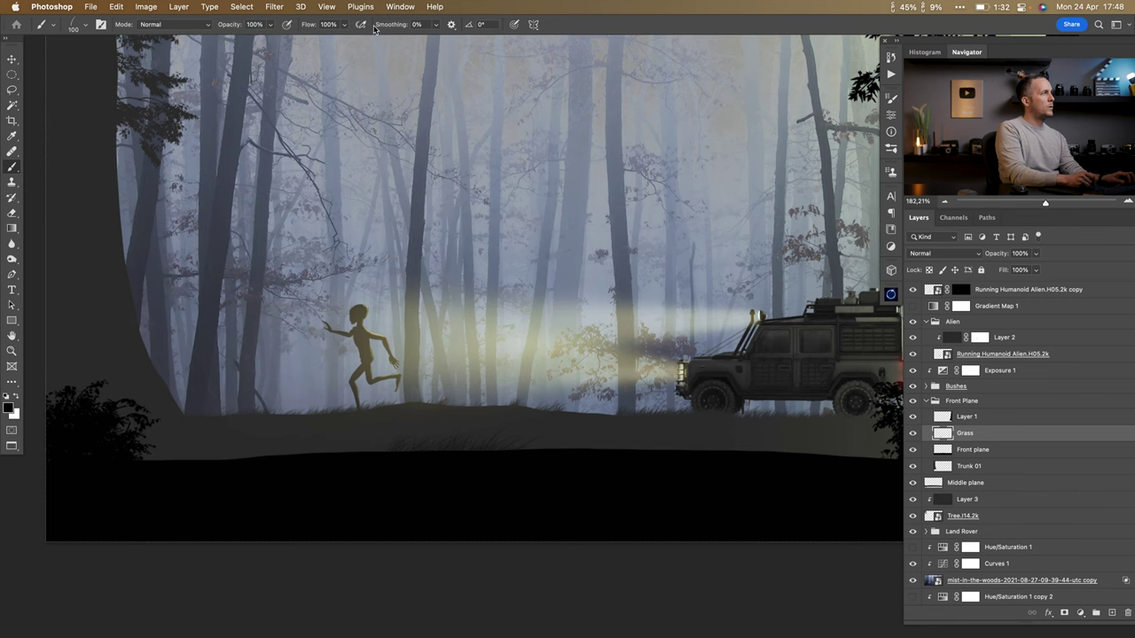
pyautogui.click(913, 305)
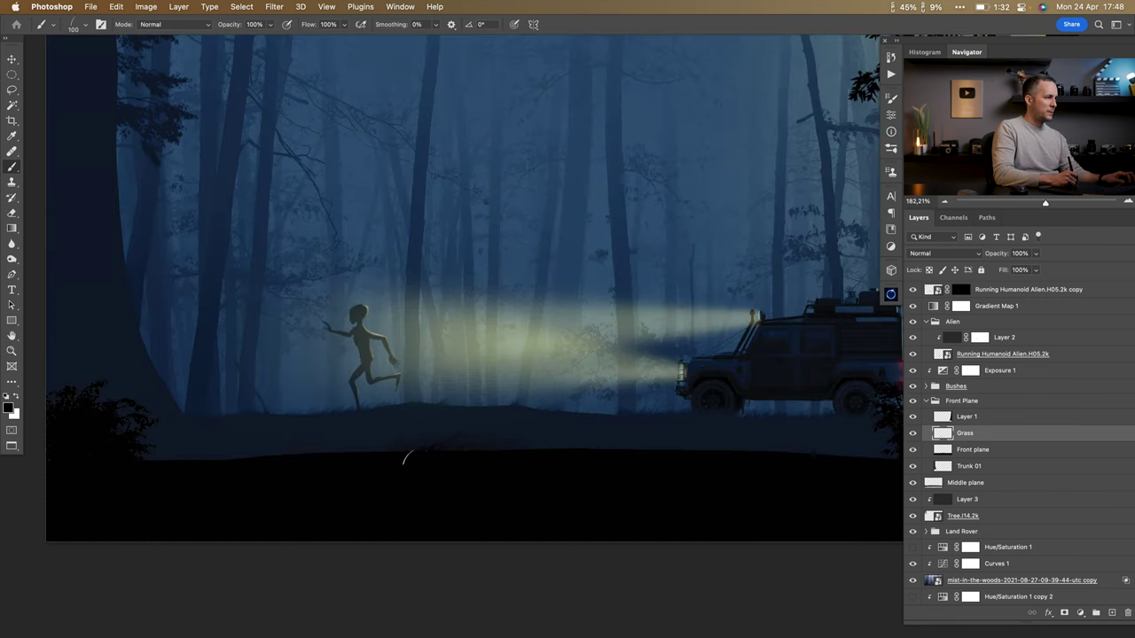
pyautogui.click(913, 306)
pyautogui.click(913, 306)
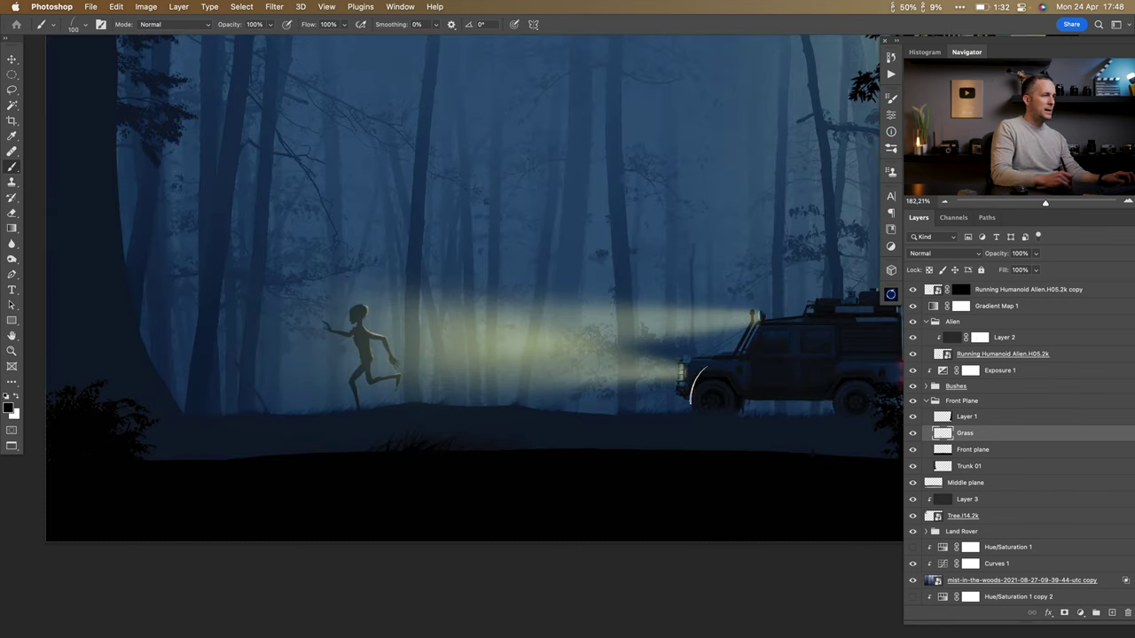
# Paint black grass blades along the whole upper edge of the dark foreground ground, between the two bushes.
pyautogui.moveTo(297, 458); pyautogui.dragTo(238, 459)
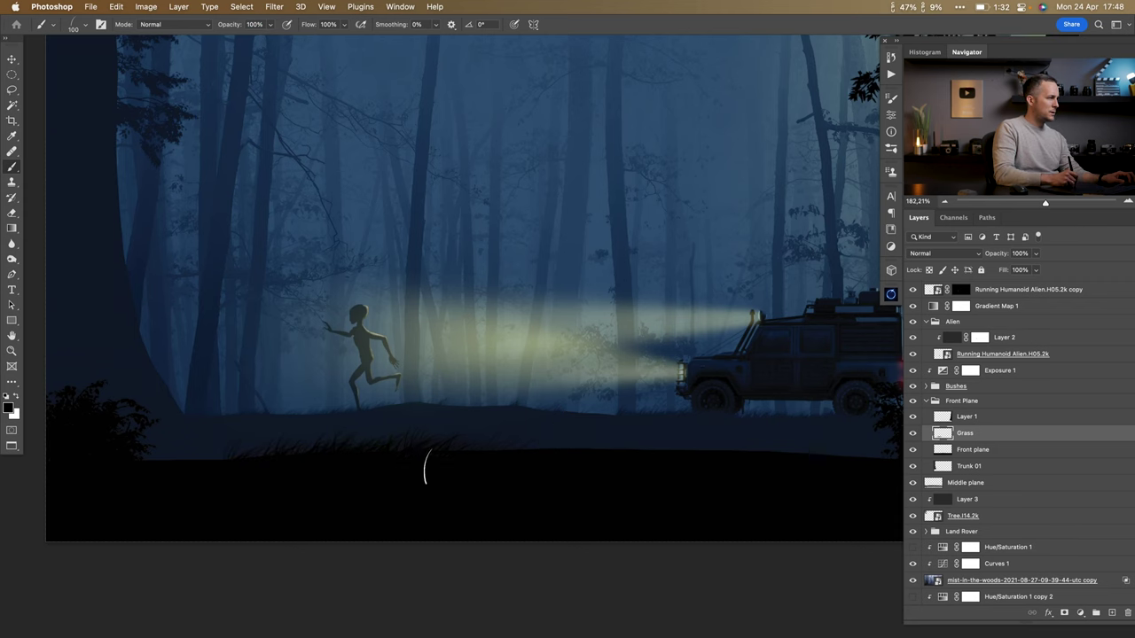
pyautogui.scroll(3, 425, 467)
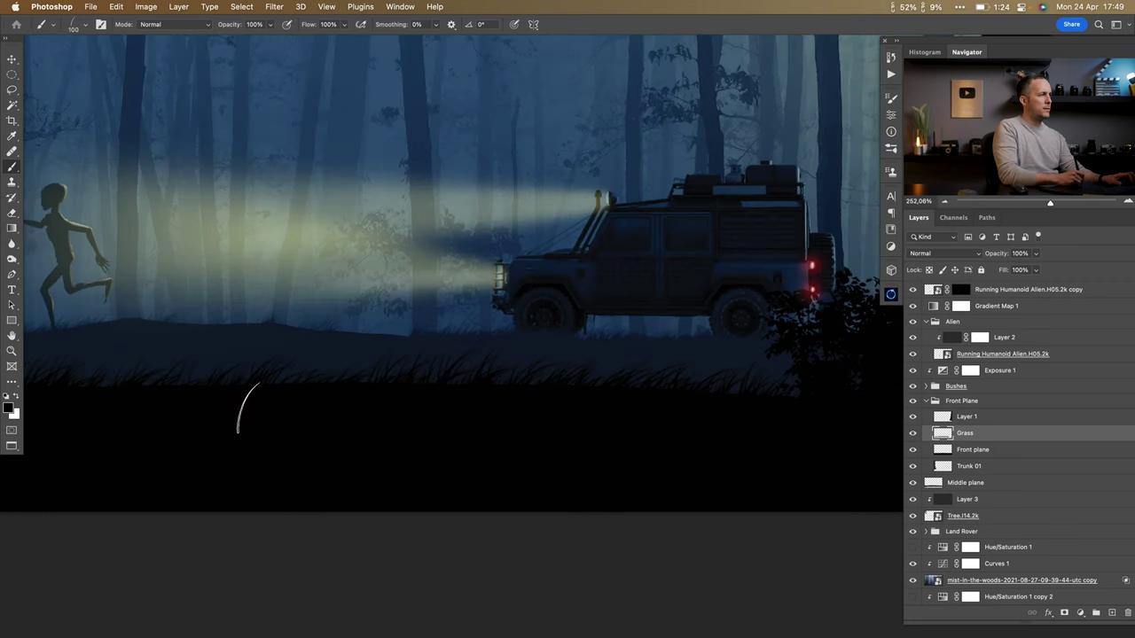
pyautogui.moveTo(243, 407); pyautogui.dragTo(833, 423)
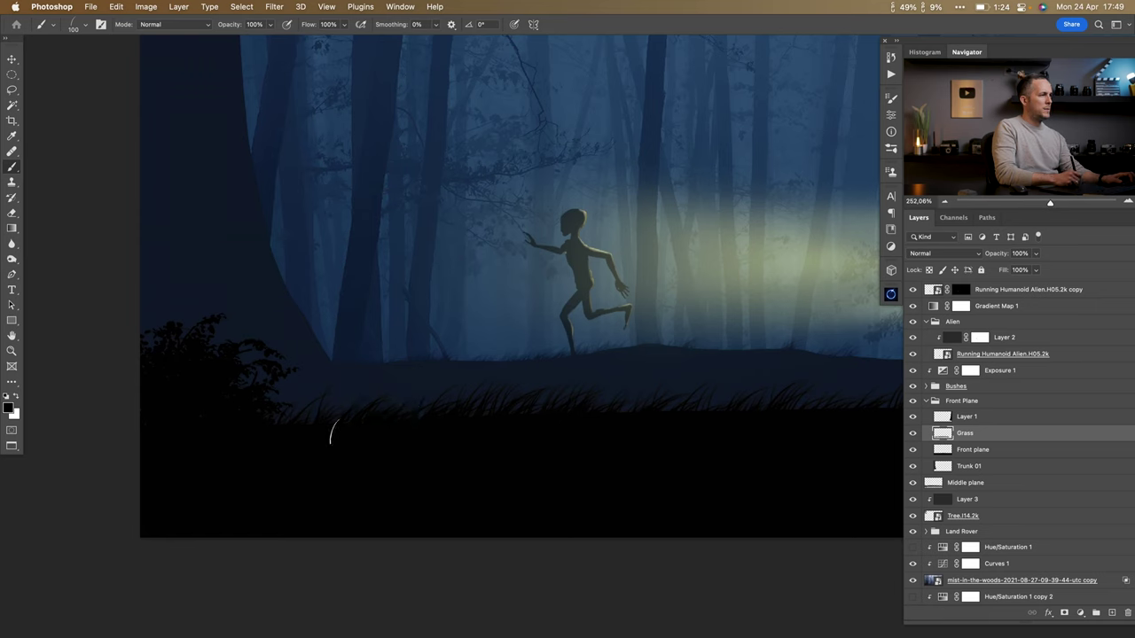
pyautogui.moveTo(310, 429); pyautogui.dragTo(277, 409)
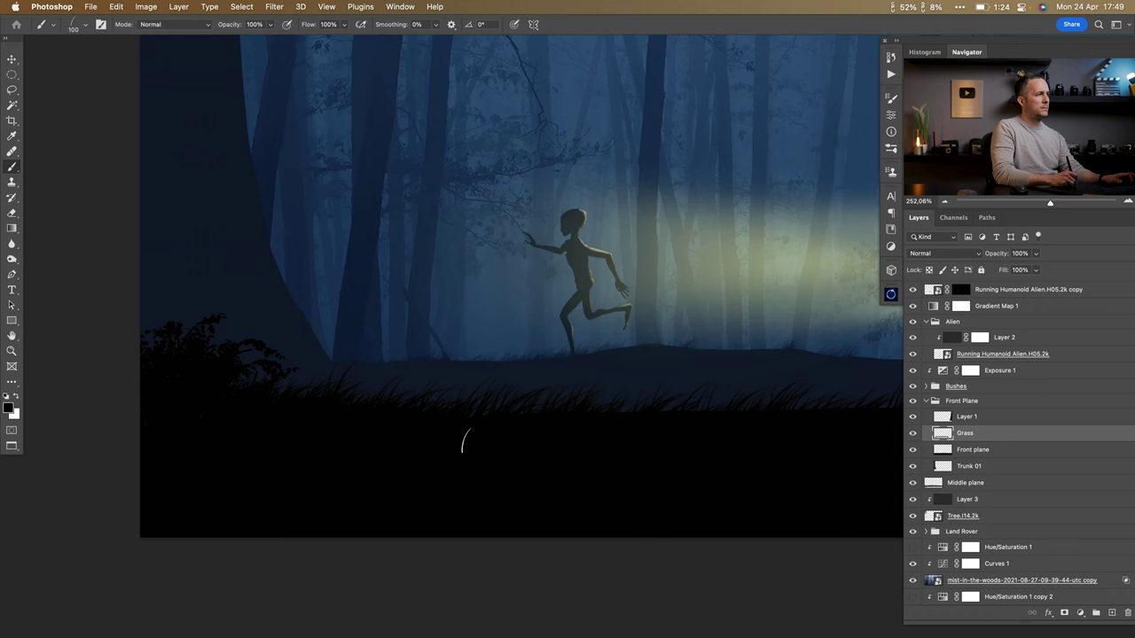
pyautogui.moveTo(682, 439); pyautogui.dragTo(621, 455)
pyautogui.moveTo(631, 453); pyautogui.dragTo(486, 453)
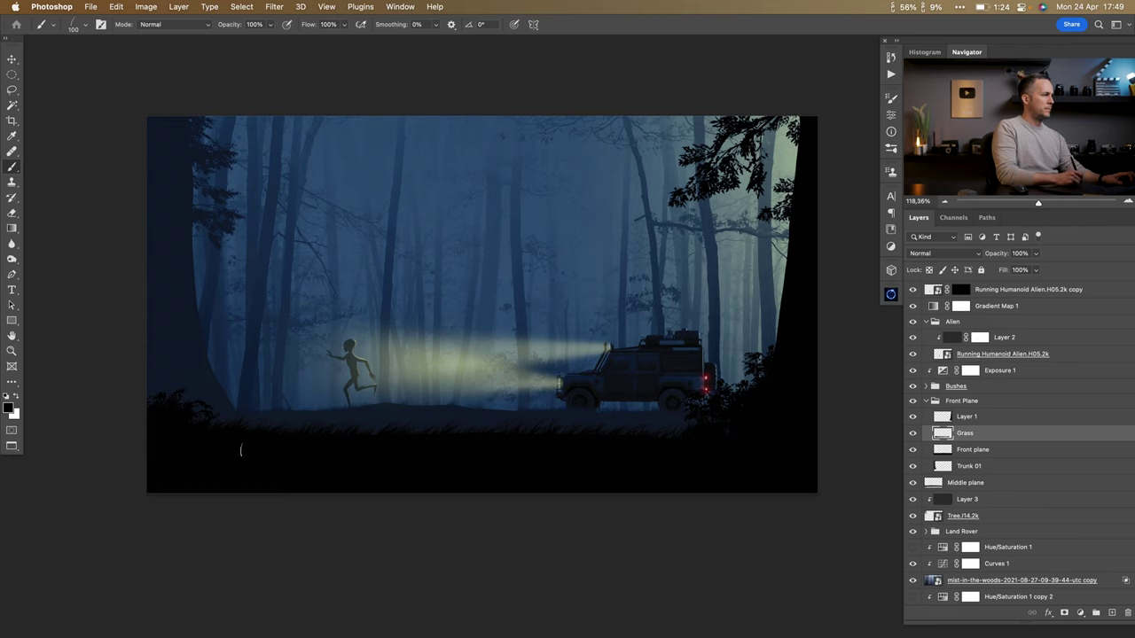
pyautogui.moveTo(216, 439); pyautogui.dragTo(338, 434)
# Select the Roses Bush.J14.2k copy 2 bush at the scene's lower left corner, then enlarge and reposition it.
pyautogui.press('v')
pyautogui.keyDown('super'); pyautogui.click(304, 418); pyautogui.keyUp('super')
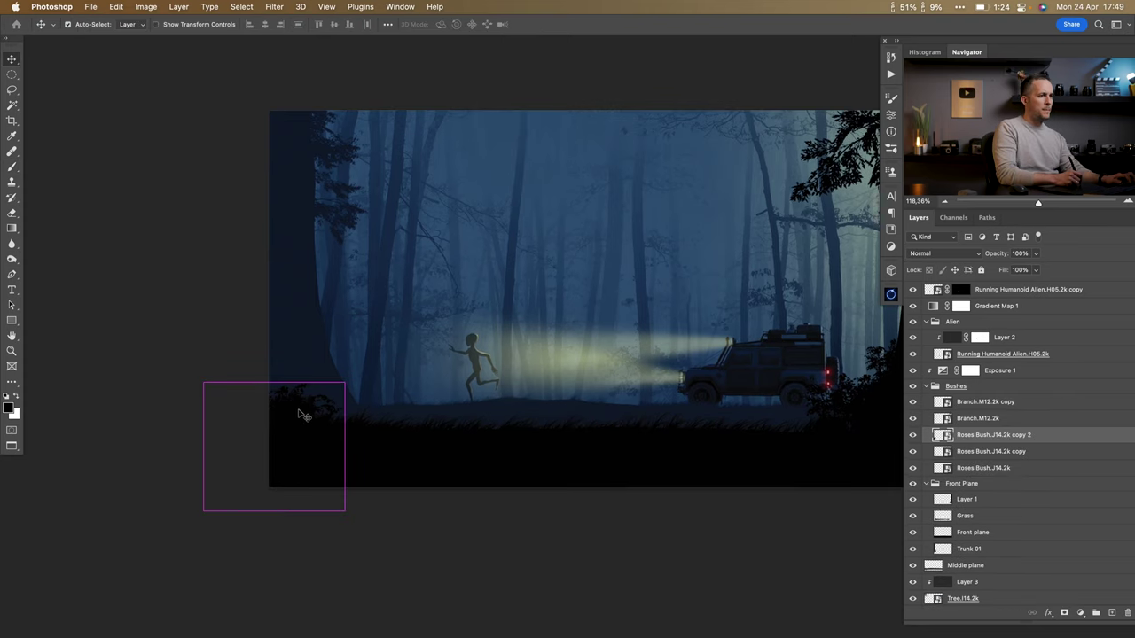
pyautogui.press('super+t')
pyautogui.moveTo(275, 311); pyautogui.dragTo(312, 236)
pyautogui.moveTo(295, 367); pyautogui.dragTo(277, 330)
pyautogui.moveTo(257, 193); pyautogui.dragTo(258, 179)
pyautogui.moveTo(308, 341); pyautogui.dragTo(306, 368)
pyautogui.press('Return')
pyautogui.moveTo(318, 427)
pyautogui.mouseDown()
pyautogui.moveTo(336, 410)
pyautogui.moveTo(371, 420)
pyautogui.moveTo(314, 407)
pyautogui.mouseUp()
pyautogui.scroll(-3, 370, 420)
pyautogui.scroll(2, 337, 408)
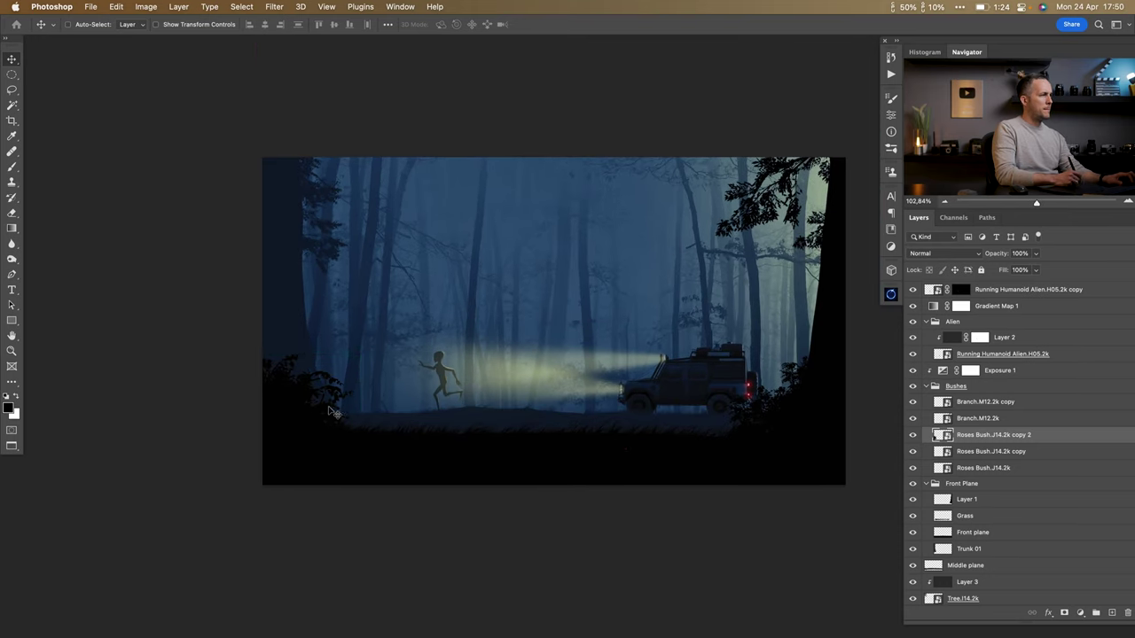
pyautogui.scroll(2, 520, 410)
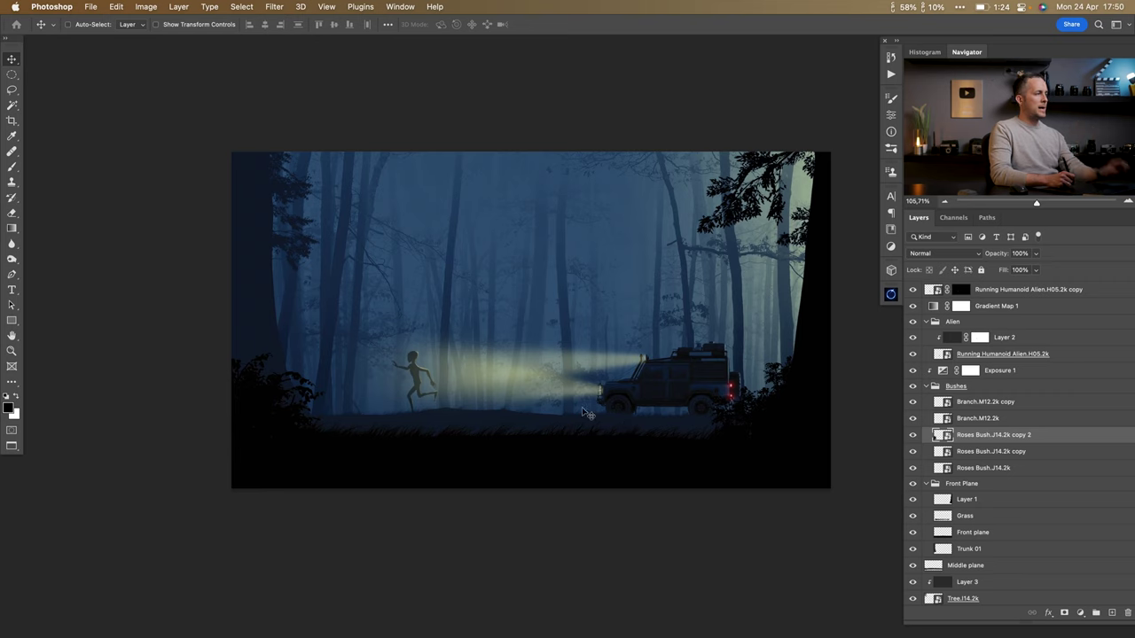
pyautogui.scroll(-3, 525, 406)
pyautogui.moveTo(521, 405); pyautogui.dragTo(535, 404)
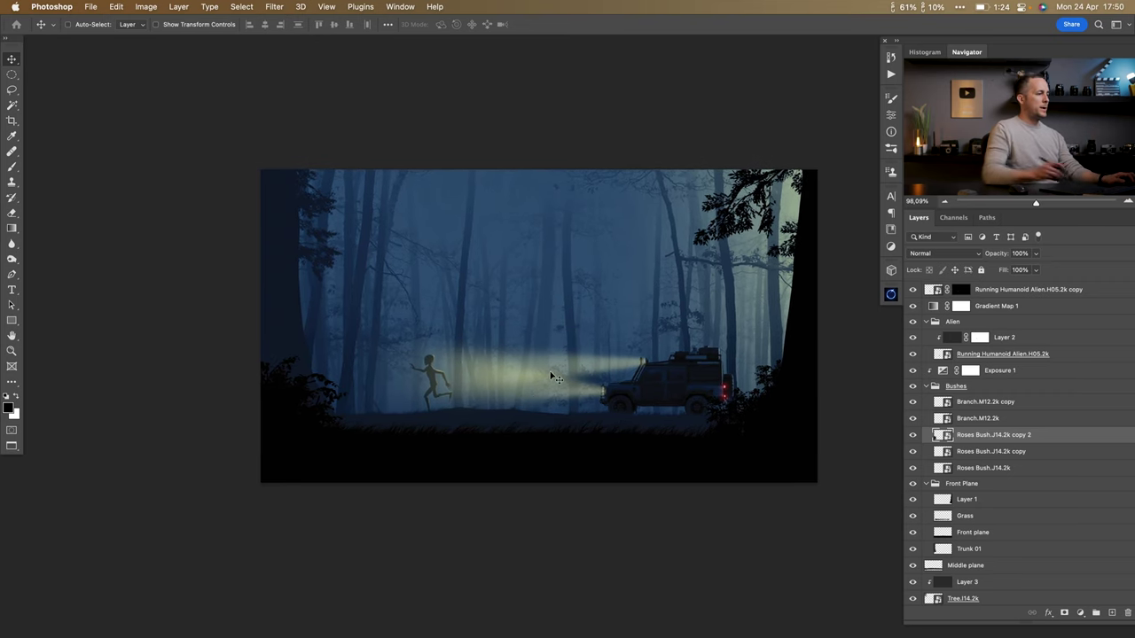
pyautogui.press('Tab')
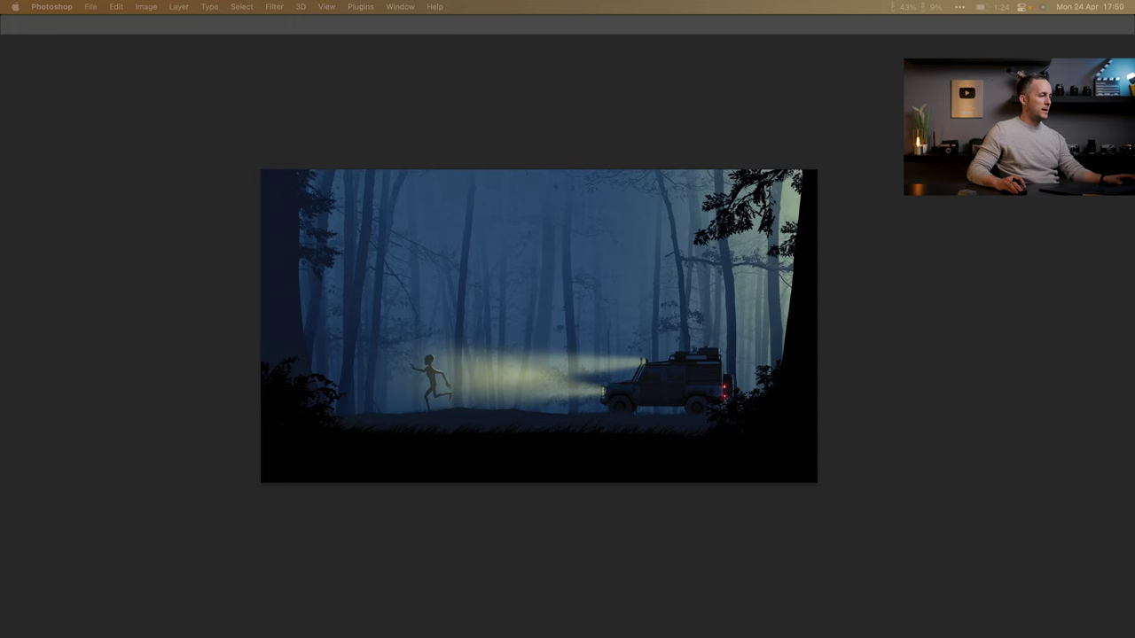
# Place the Alien Greetings Pose.H01.2k image in the scene's lower left foreground, scaled to about 316.8%.
pyautogui.moveTo(381, 636); pyautogui.dragTo(333, 405)
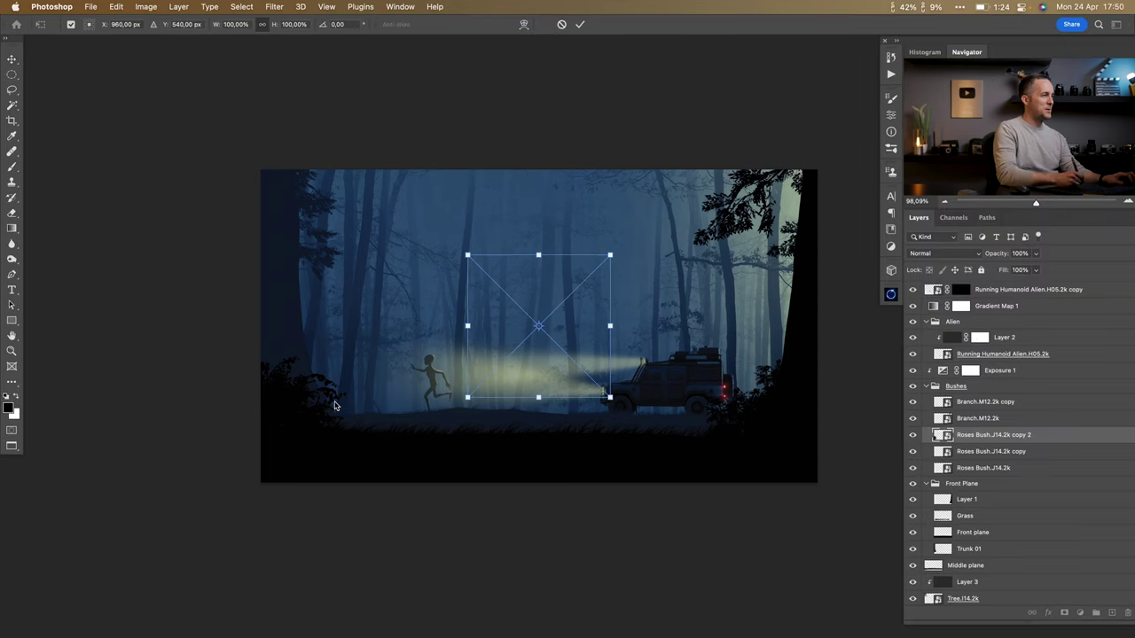
pyautogui.moveTo(609, 326); pyautogui.dragTo(748, 321)
pyautogui.moveTo(474, 269); pyautogui.dragTo(322, 425)
pyautogui.moveTo(597, 474); pyautogui.dragTo(613, 474)
pyautogui.moveTo(558, 274); pyautogui.dragTo(533, 291)
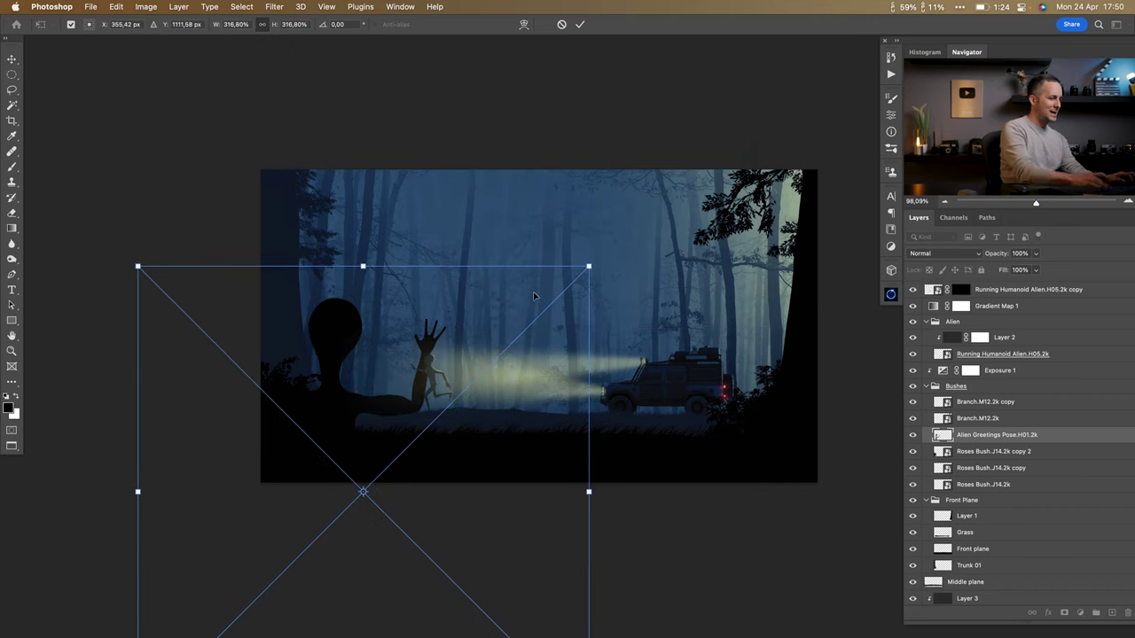
pyautogui.press('Return')
# Move the greeting alien layer to the top of the stack and darken it to a black silhouette with a clipped Exposure adjustment.
pyautogui.moveTo(943, 434); pyautogui.dragTo(956, 287)
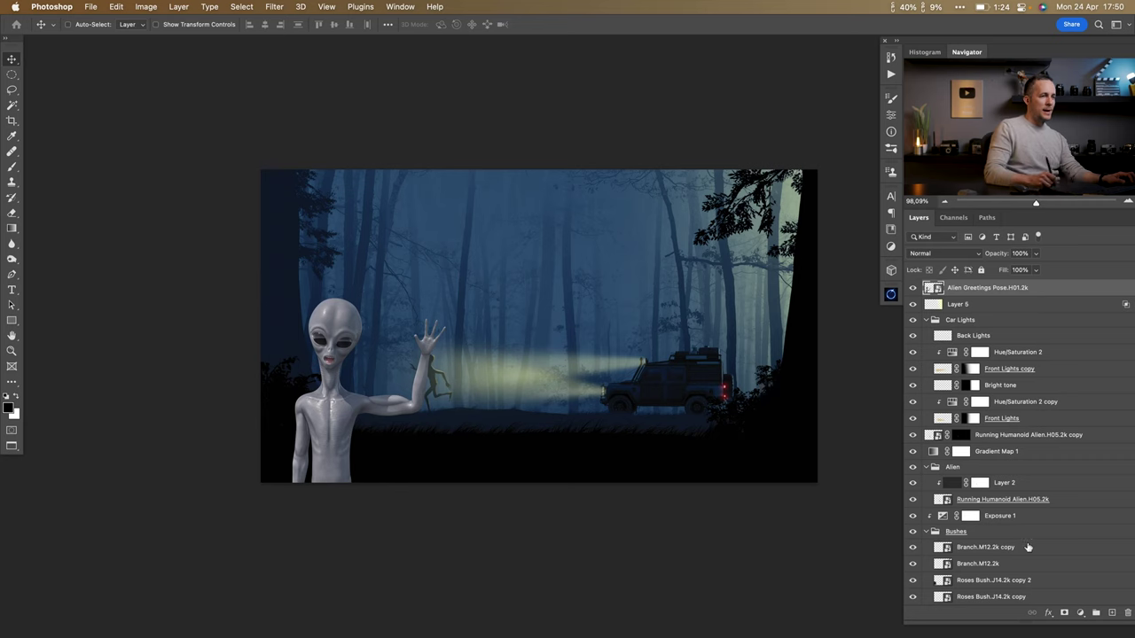
pyautogui.click(1082, 612)
pyautogui.click(1068, 450)
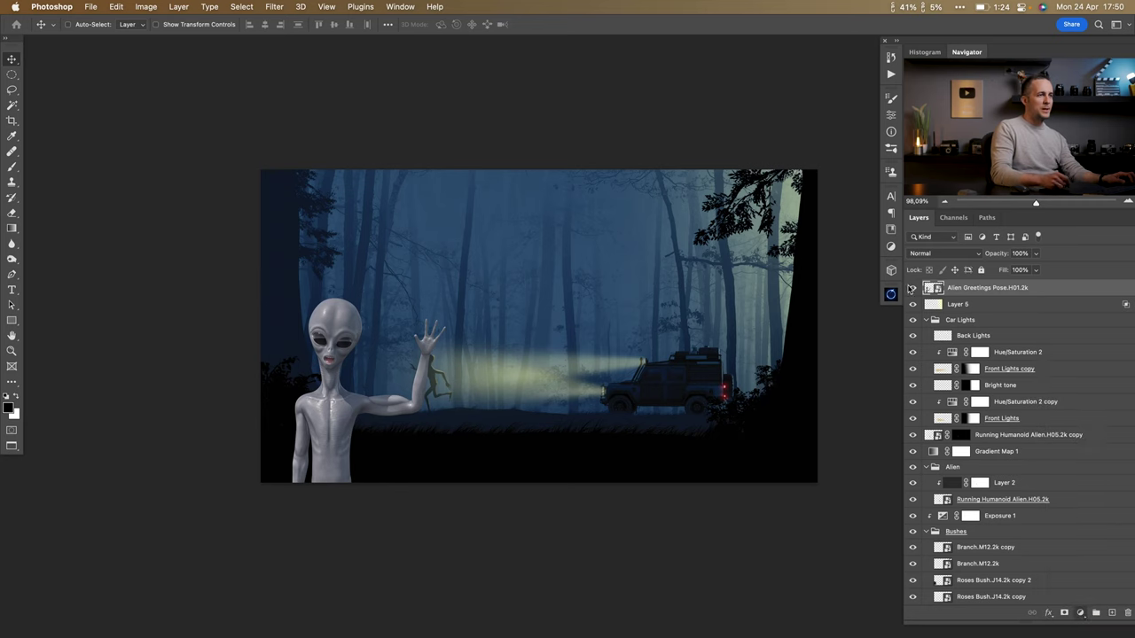
pyautogui.click(790, 326)
pyautogui.moveTo(784, 162); pyautogui.dragTo(427, 232)
pyautogui.click(855, 93)
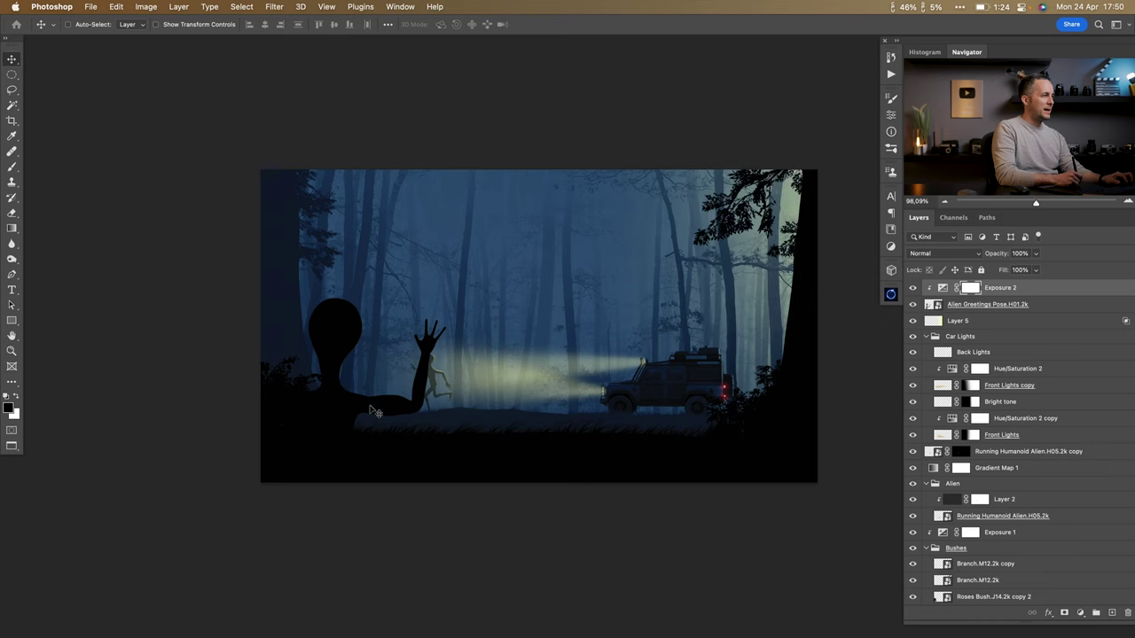
# Move the greeting alien silhouette lower in the foreground and try enlarging it to about 391.8%.
pyautogui.click(943, 305)
pyautogui.moveTo(353, 408); pyautogui.dragTo(319, 431)
pyautogui.press('super+t')
pyautogui.moveTo(544, 520); pyautogui.dragTo(598, 519)
pyautogui.moveTo(435, 483); pyautogui.dragTo(504, 498)
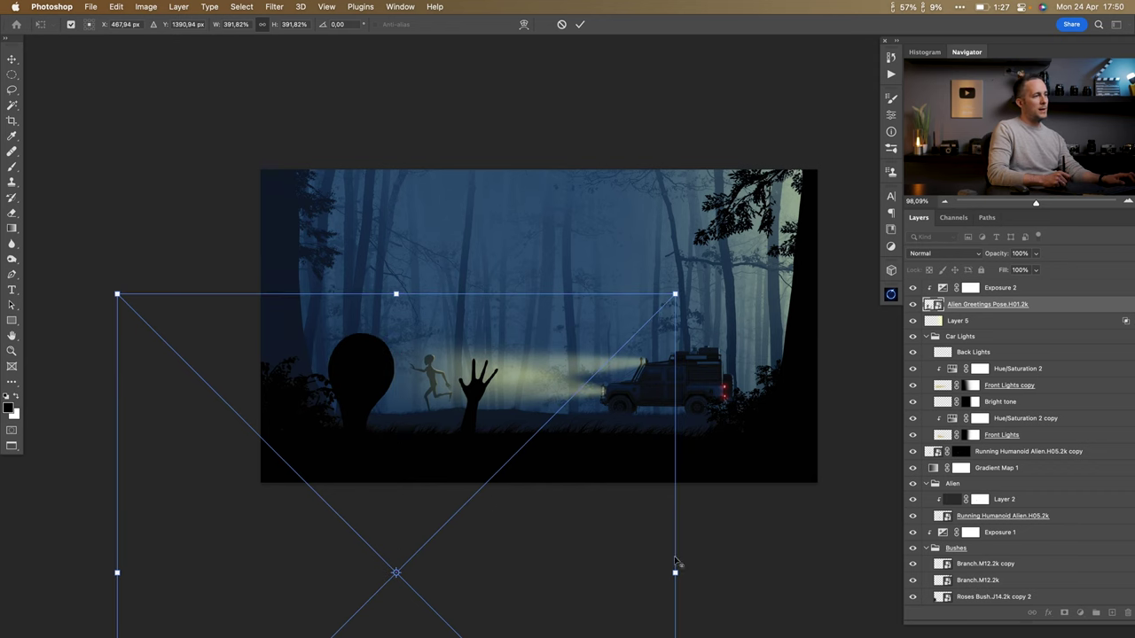
# Try scaling the greeting alien to 326.3%, flipping it horizontally and lowering it behind the foreground edge, and cancel the transform.
pyautogui.moveTo(675, 573); pyautogui.dragTo(617, 564)
pyautogui.moveTo(536, 501); pyautogui.dragTo(705, 392)
pyautogui.rightClick(642, 413)
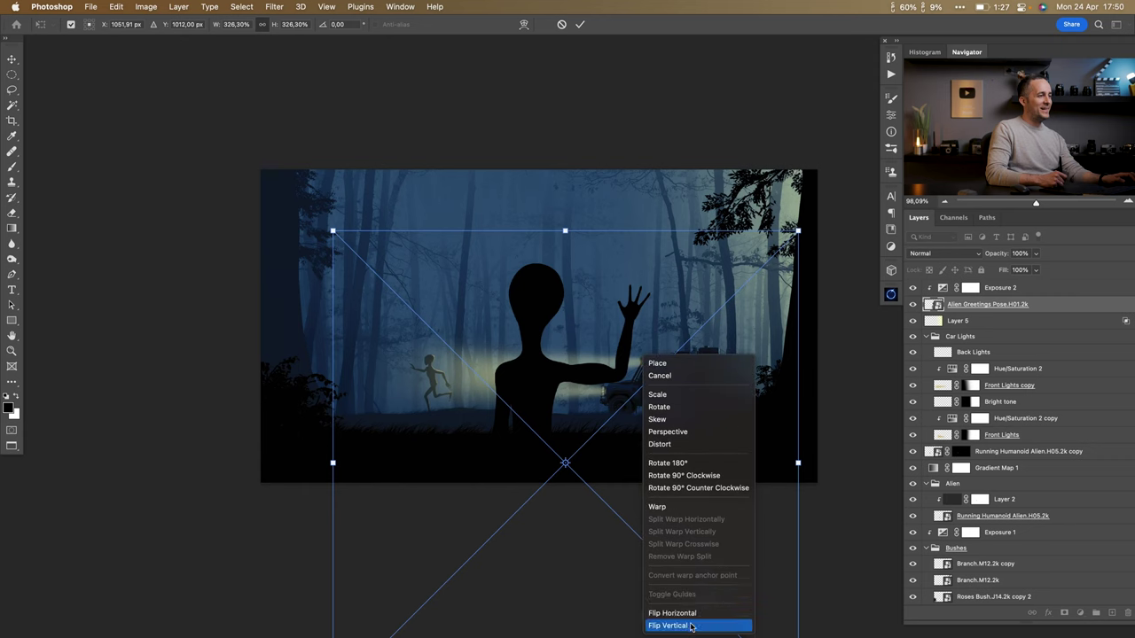
pyautogui.click(693, 613)
pyautogui.moveTo(565, 428); pyautogui.dragTo(506, 540)
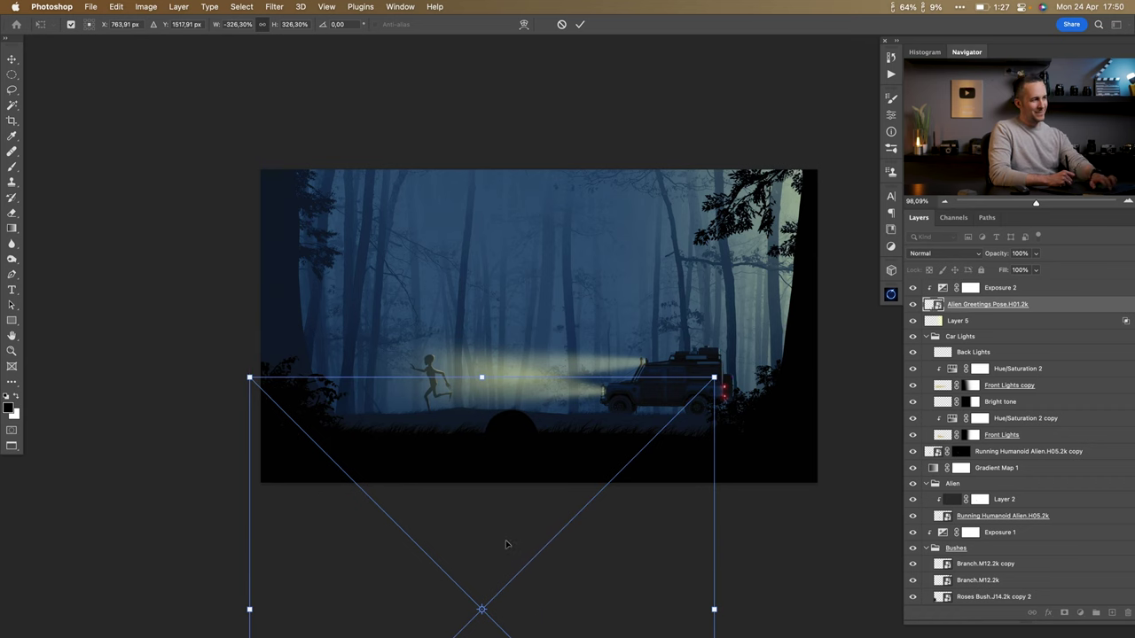
pyautogui.press('Escape')
# Shift the greeting alien silhouette slightly, and delete it together with its Exposure 2 adjustment.
pyautogui.press('Delete')
pyautogui.press('super+z')
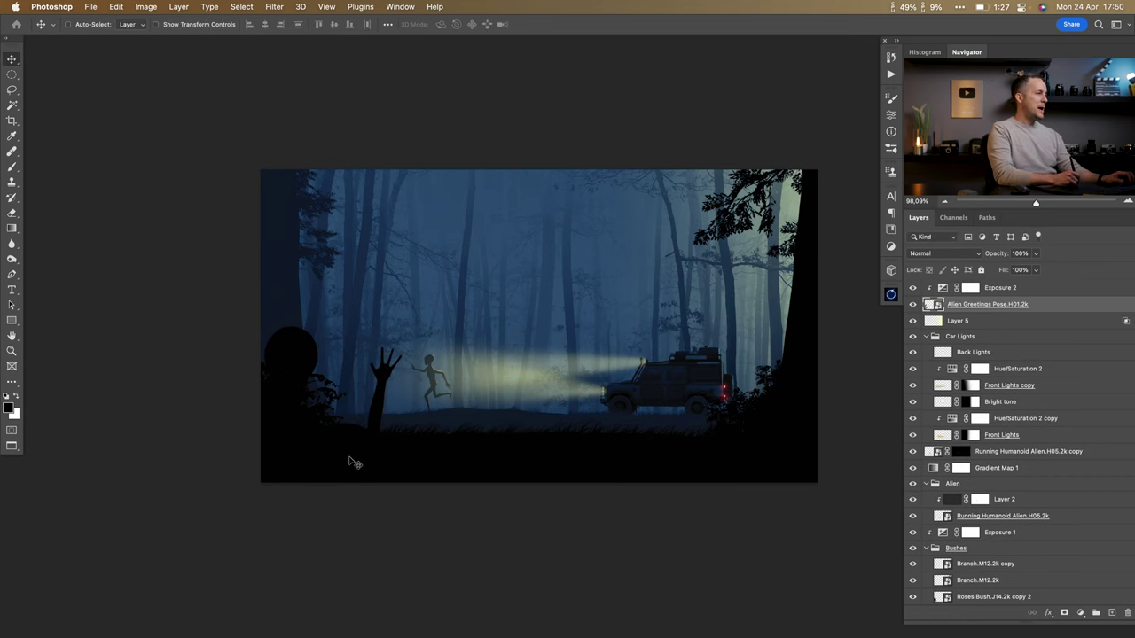
pyautogui.moveTo(351, 451); pyautogui.dragTo(360, 454)
pyautogui.keyDown('shift'); pyautogui.click(943, 290); pyautogui.keyUp('shift')
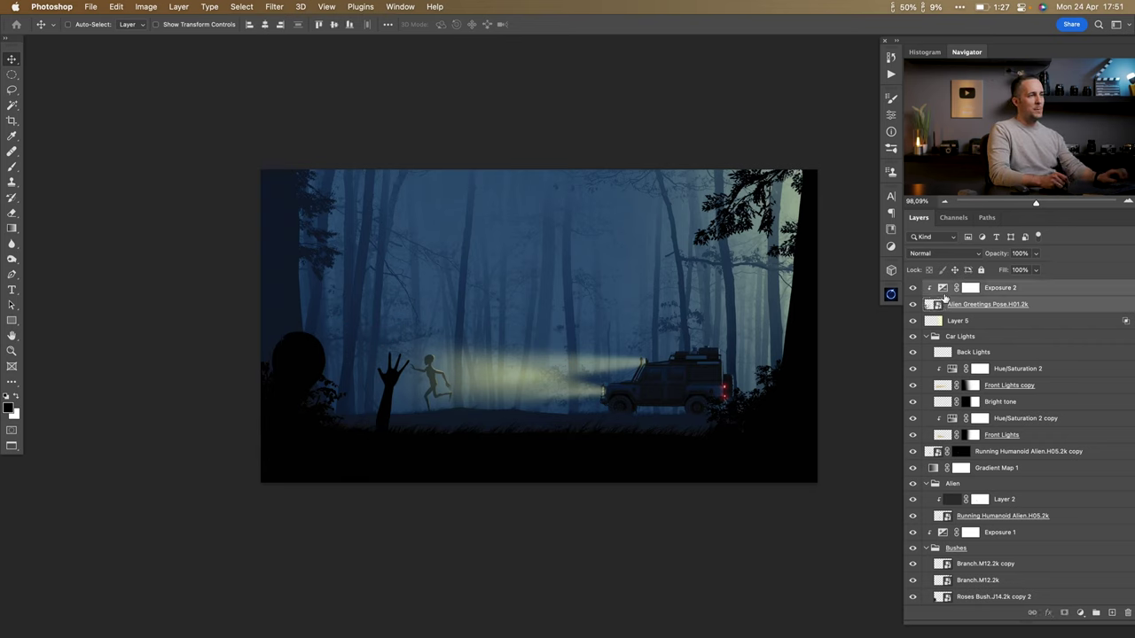
pyautogui.press('Delete')
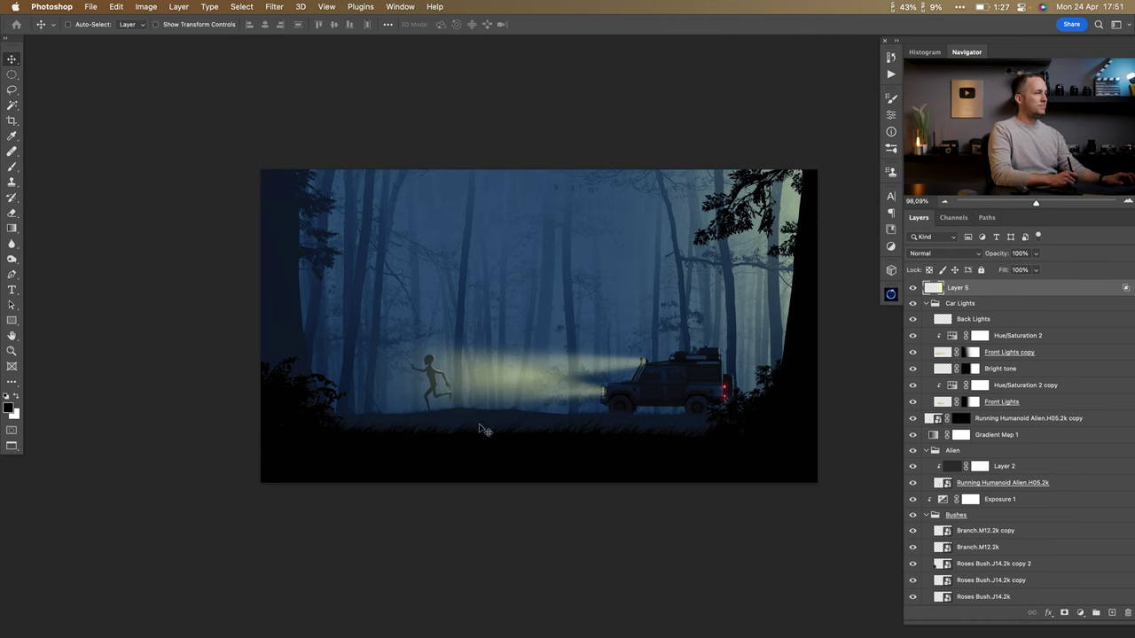
# Select the Land Rover layer and add a new empty layer clipped to it, below the Hue/Saturation 1 copy adjustment.
pyautogui.scroll(2, 543, 390)
pyautogui.moveTo(545, 392); pyautogui.dragTo(504, 400)
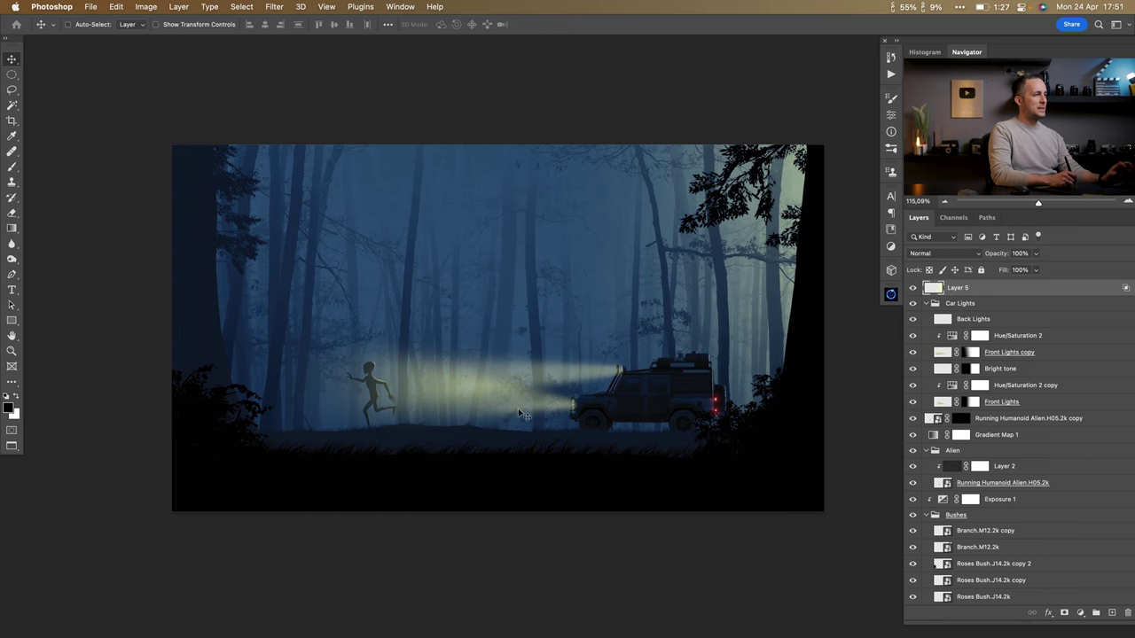
pyautogui.scroll(5, 576, 407)
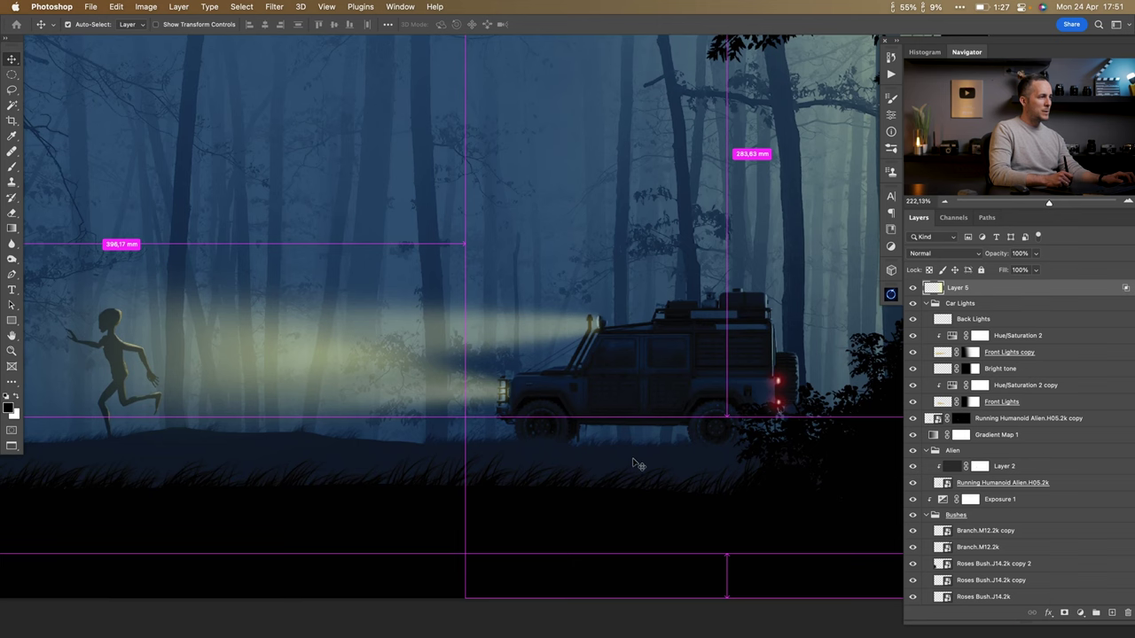
pyautogui.click(657, 384)
pyautogui.moveTo(657, 387); pyautogui.dragTo(618, 403)
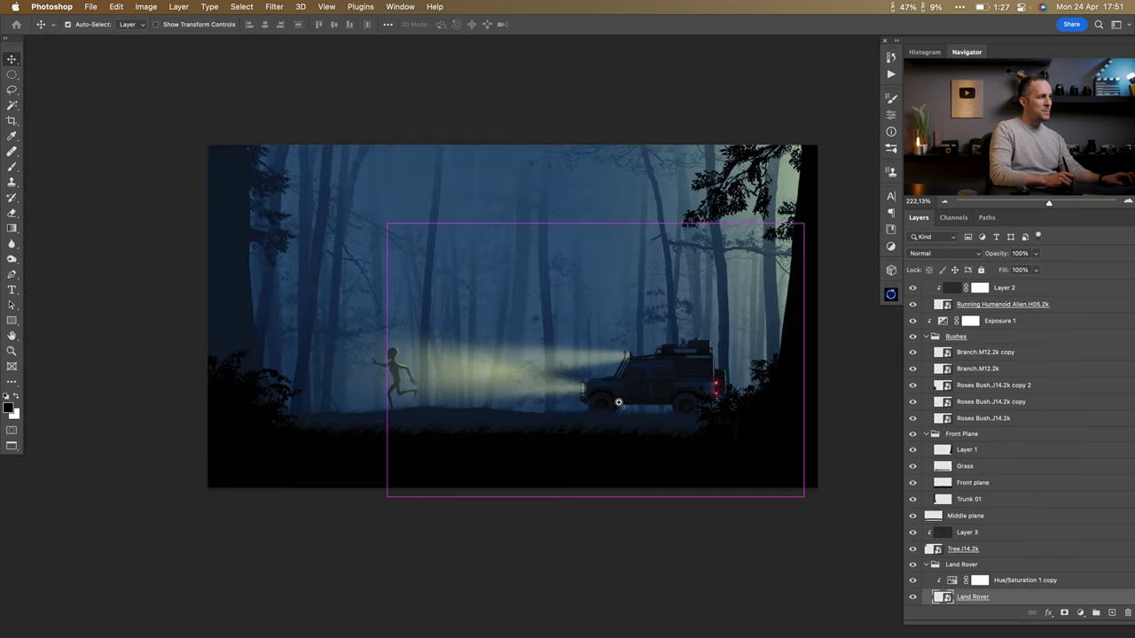
pyautogui.scroll(6, 619, 401)
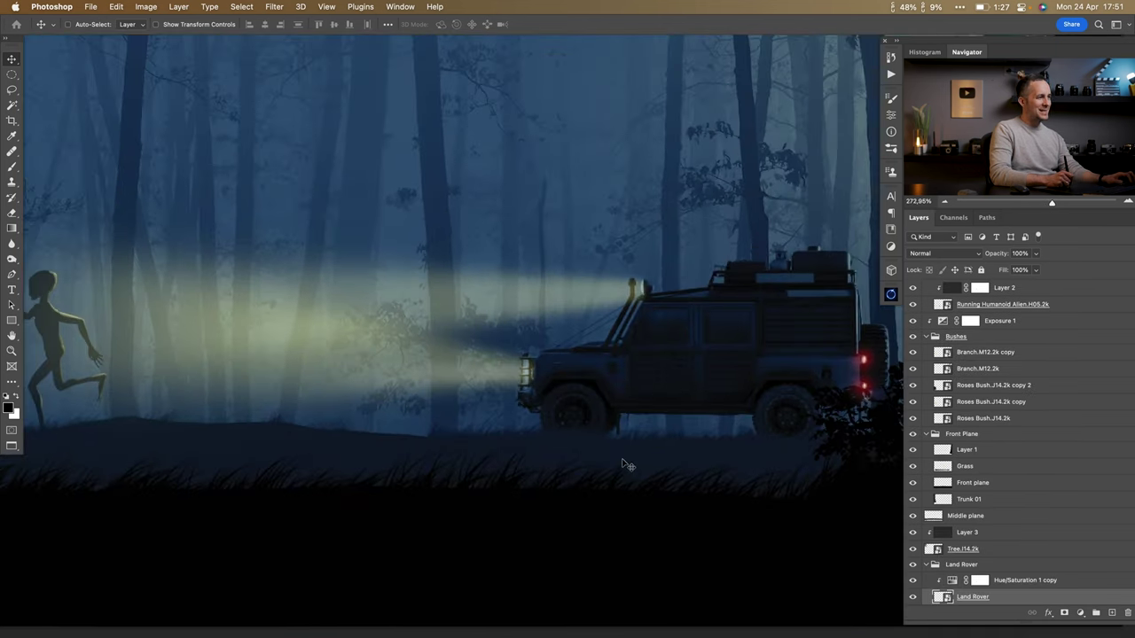
pyautogui.moveTo(780, 393); pyautogui.dragTo(649, 398)
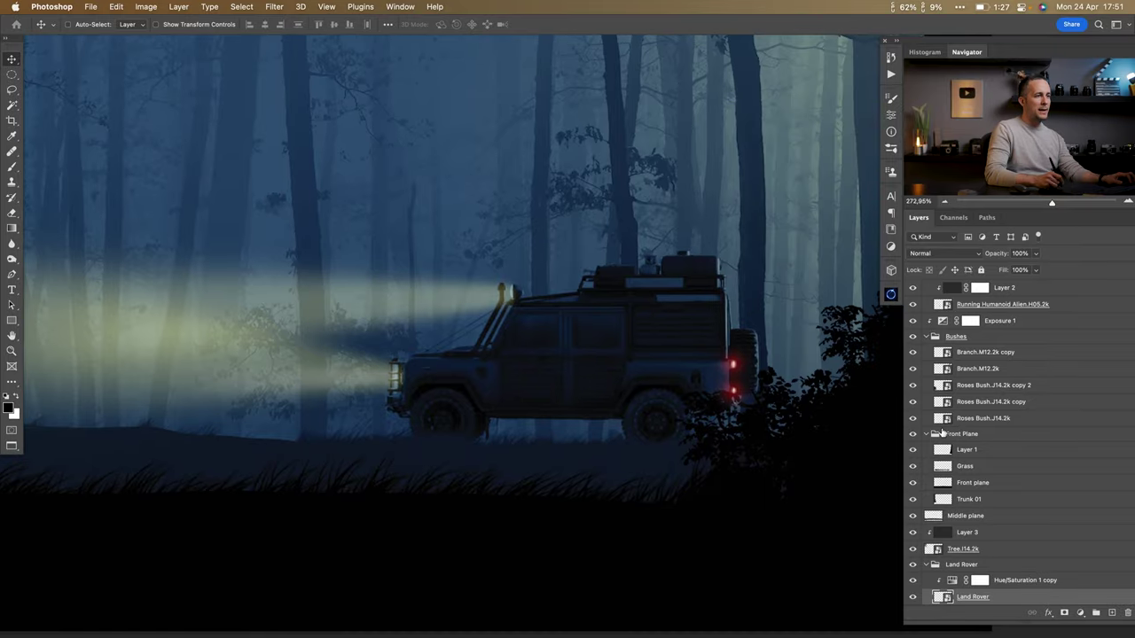
pyautogui.scroll(-3, 979, 514)
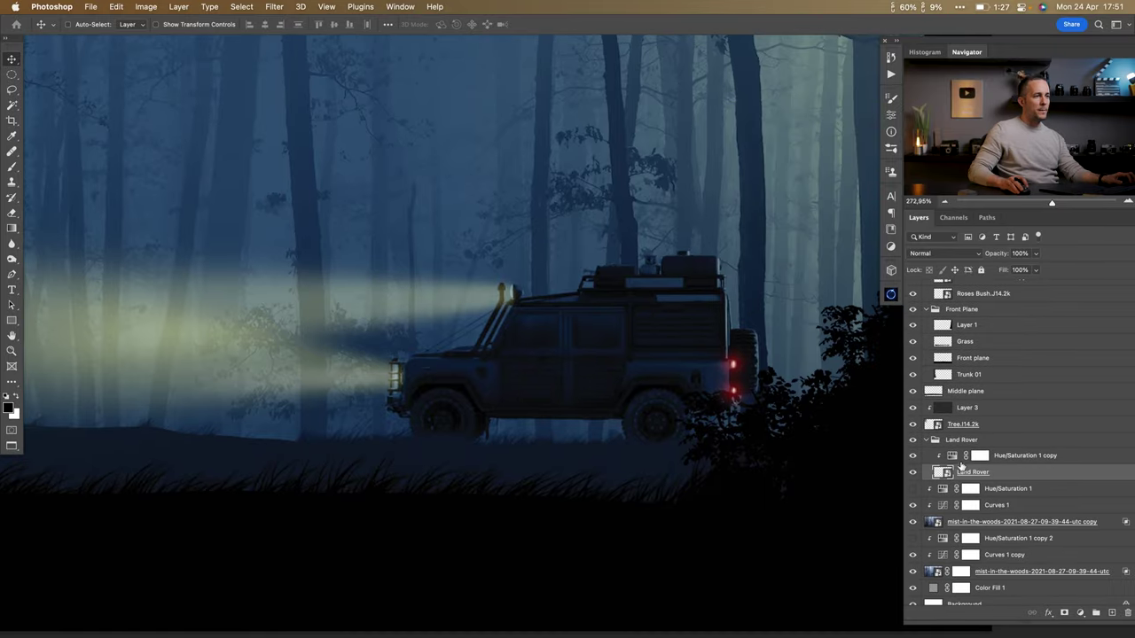
pyautogui.click(1113, 612)
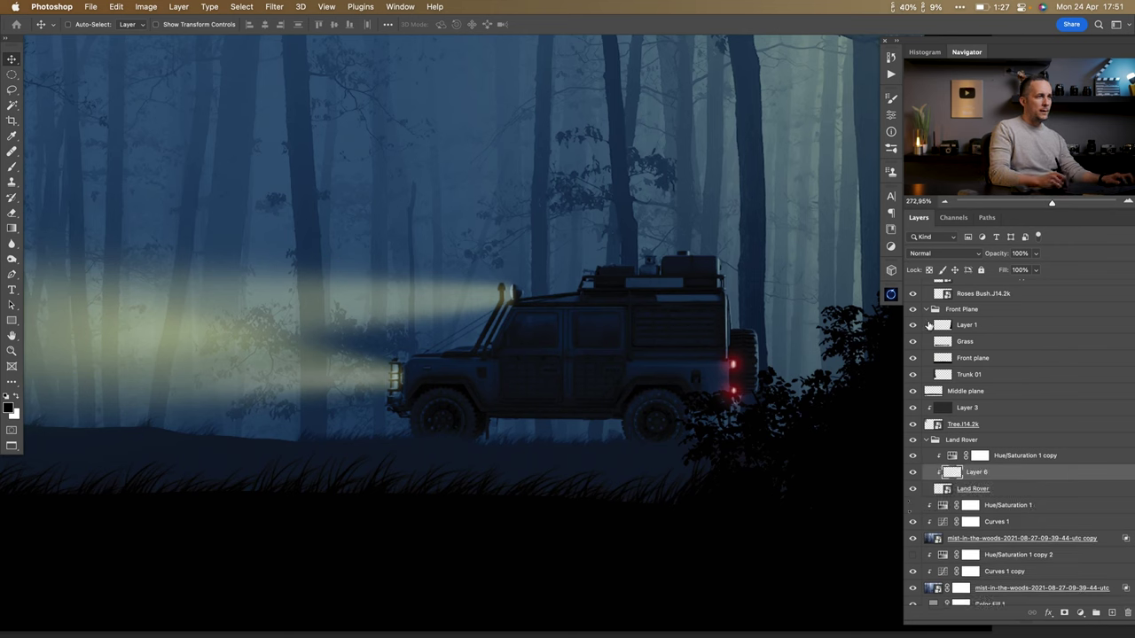
pyautogui.scroll(3, 933, 310)
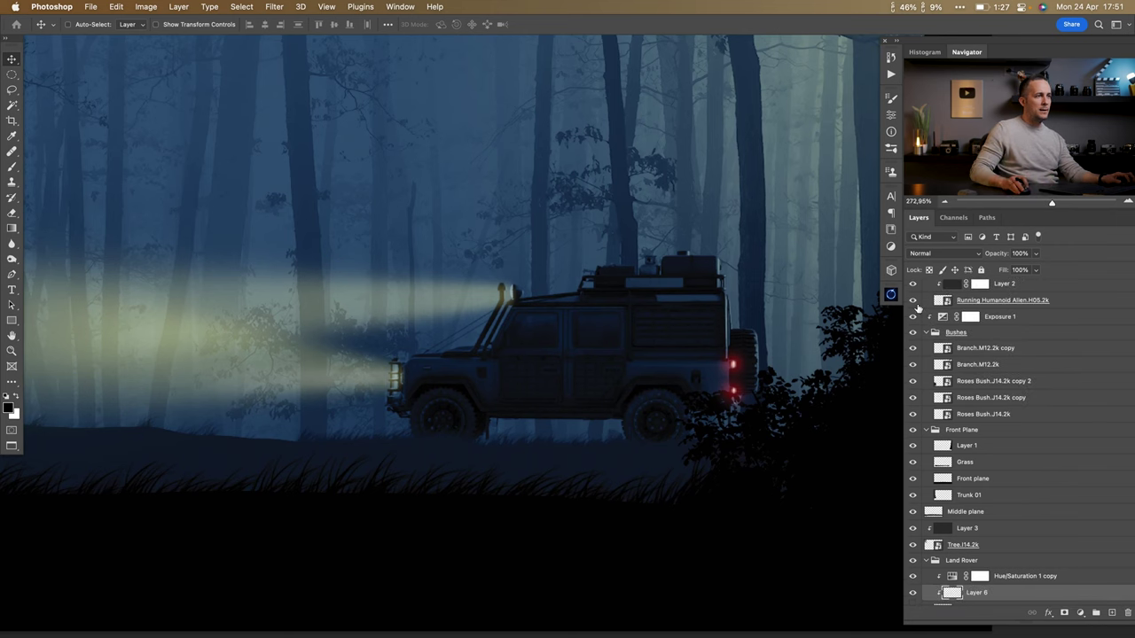
# Pick up the car's dark grey with Gradient Map 1 temporarily hidden, and fill Layer 6 over the Land Rover with it.
pyautogui.click(915, 318)
pyautogui.click(915, 319)
pyautogui.scroll(3, 916, 318)
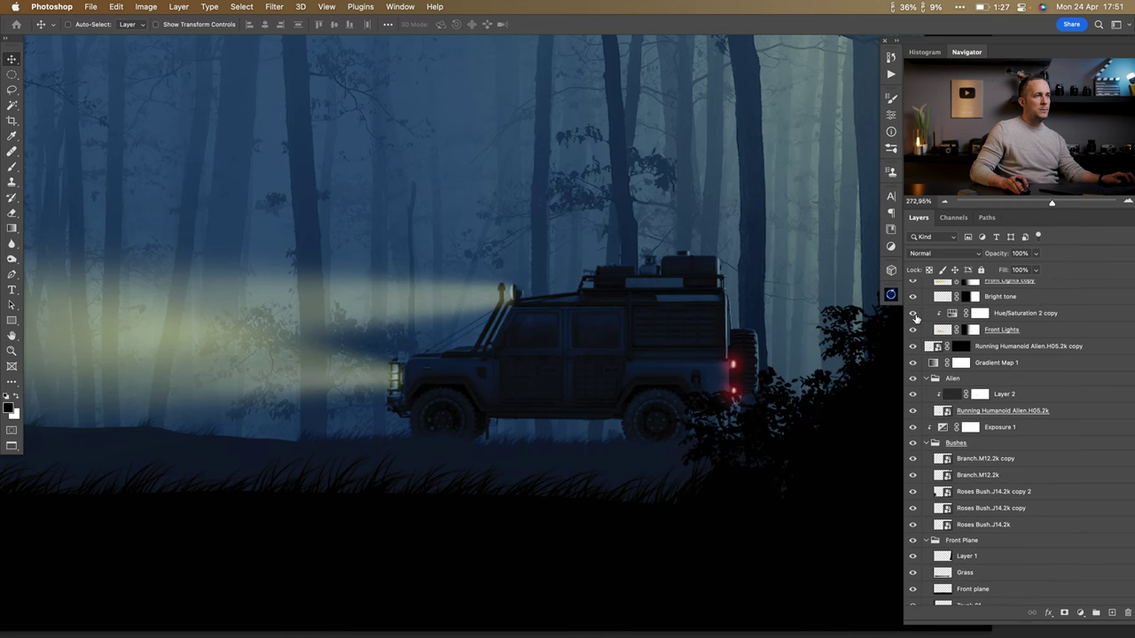
pyautogui.click(913, 362)
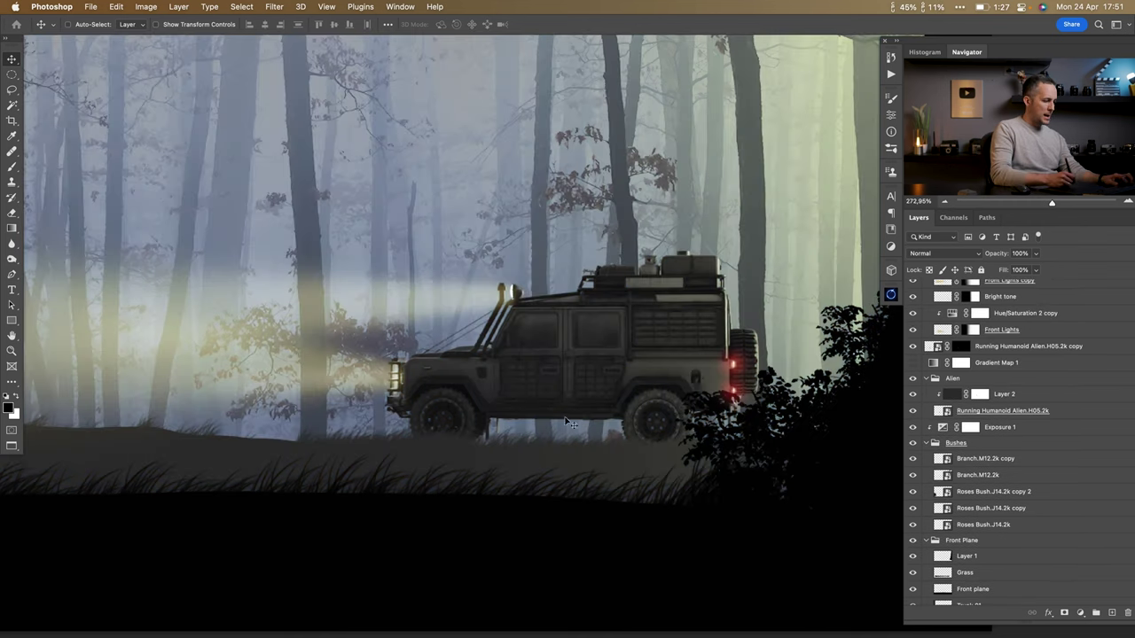
pyautogui.press('b')
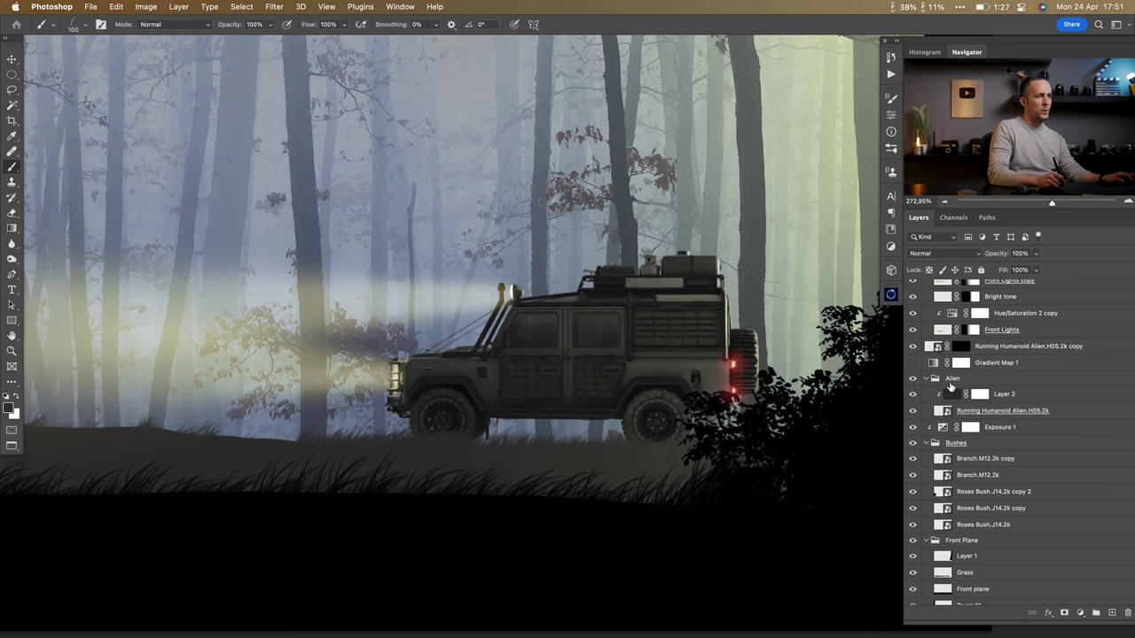
pyautogui.click(913, 363)
pyautogui.scroll(-5, 940, 429)
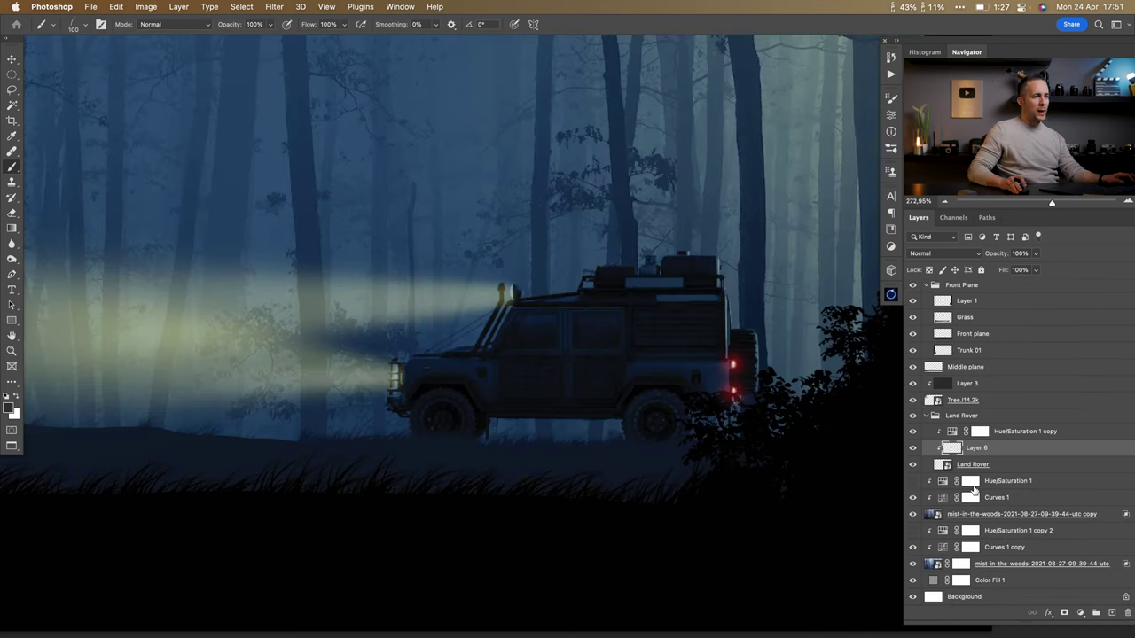
pyautogui.hotkey('alt', 'BackSpace')
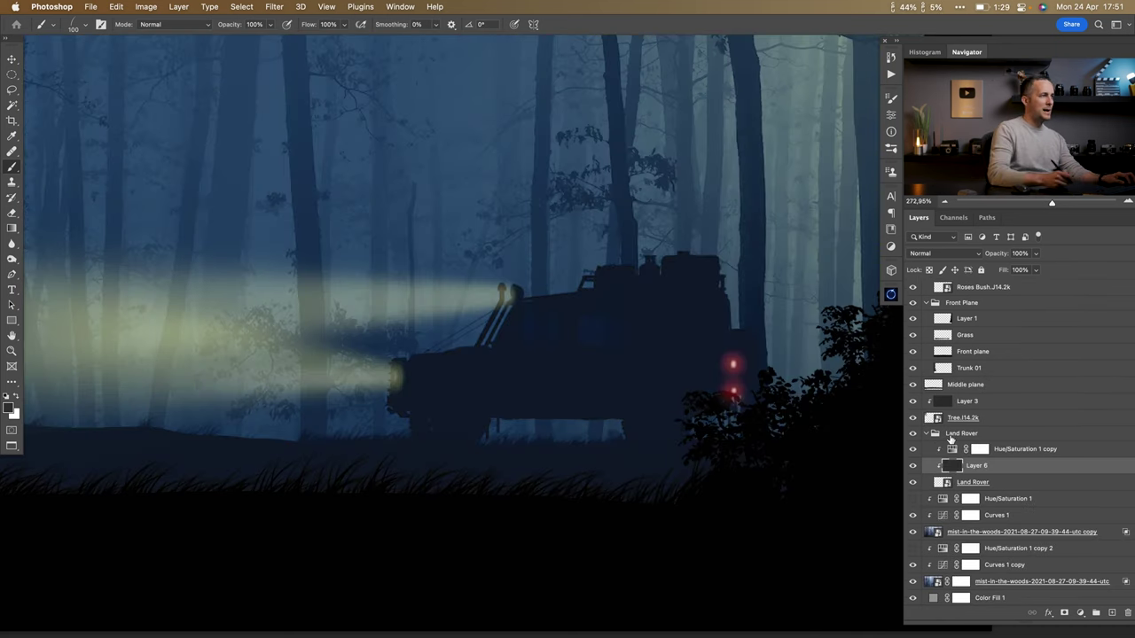
# Try 74% opacity on the Land Rover's dark fill layer, and settle on 95%.
pyautogui.moveTo(608, 396); pyautogui.dragTo(635, 393)
pyautogui.moveTo(999, 256); pyautogui.dragTo(993, 254)
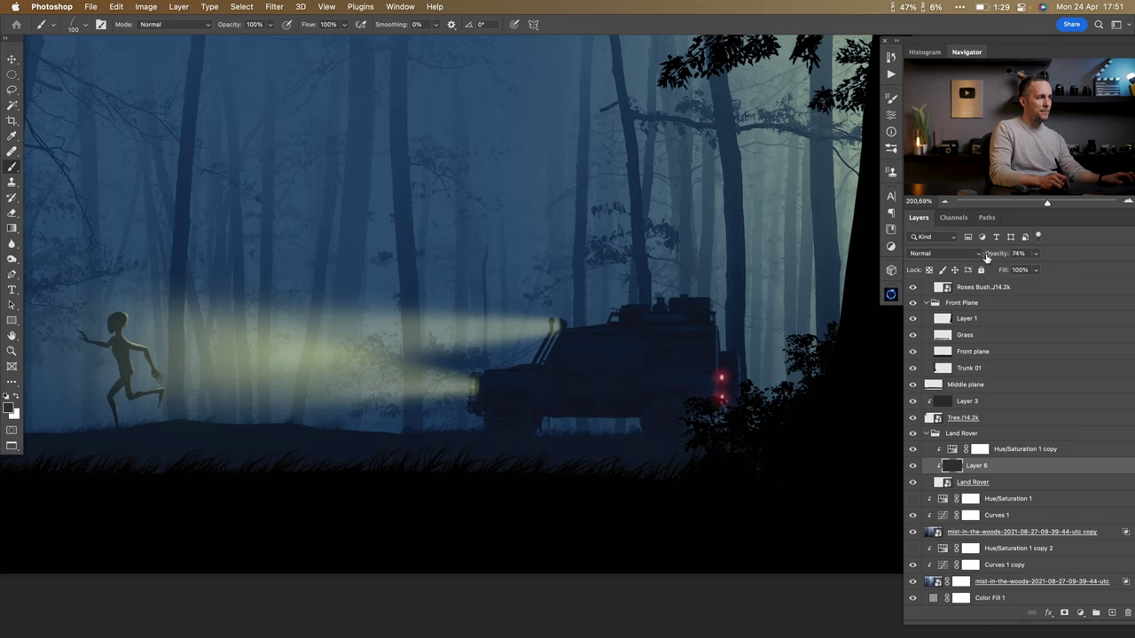
pyautogui.scroll(3, 621, 403)
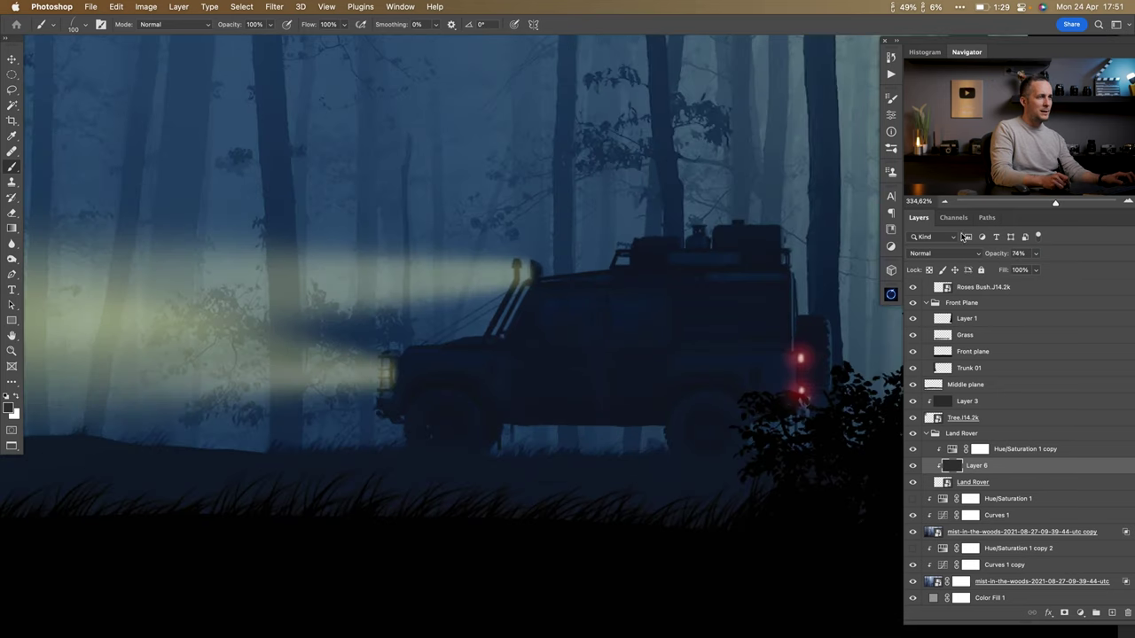
pyautogui.write('100')
pyautogui.press('Return')
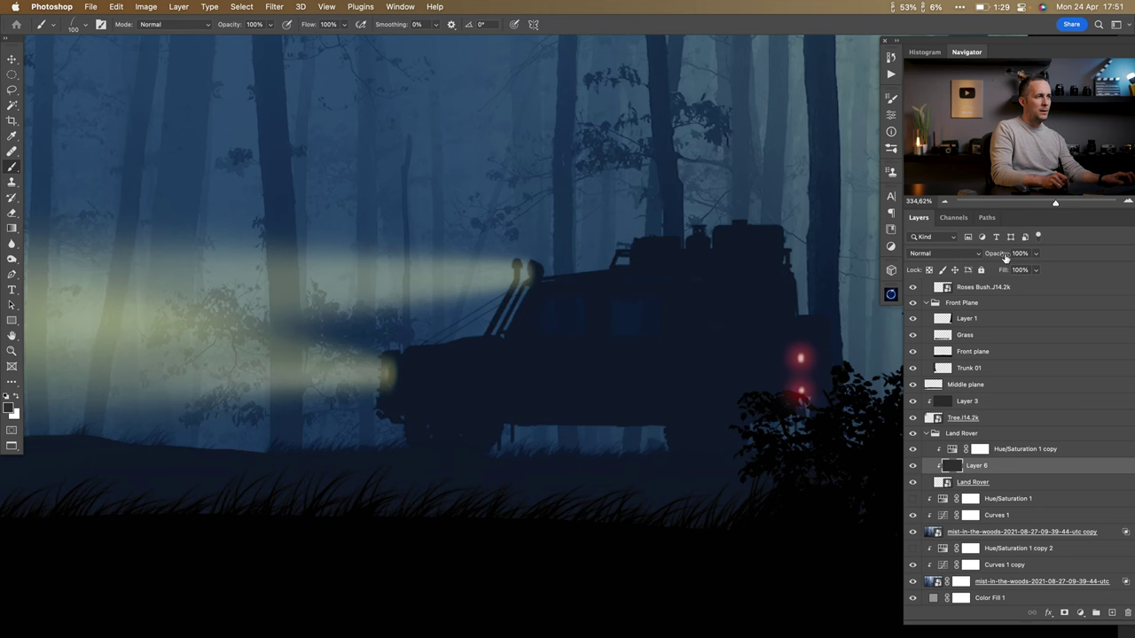
pyautogui.moveTo(999, 255); pyautogui.dragTo(998, 255)
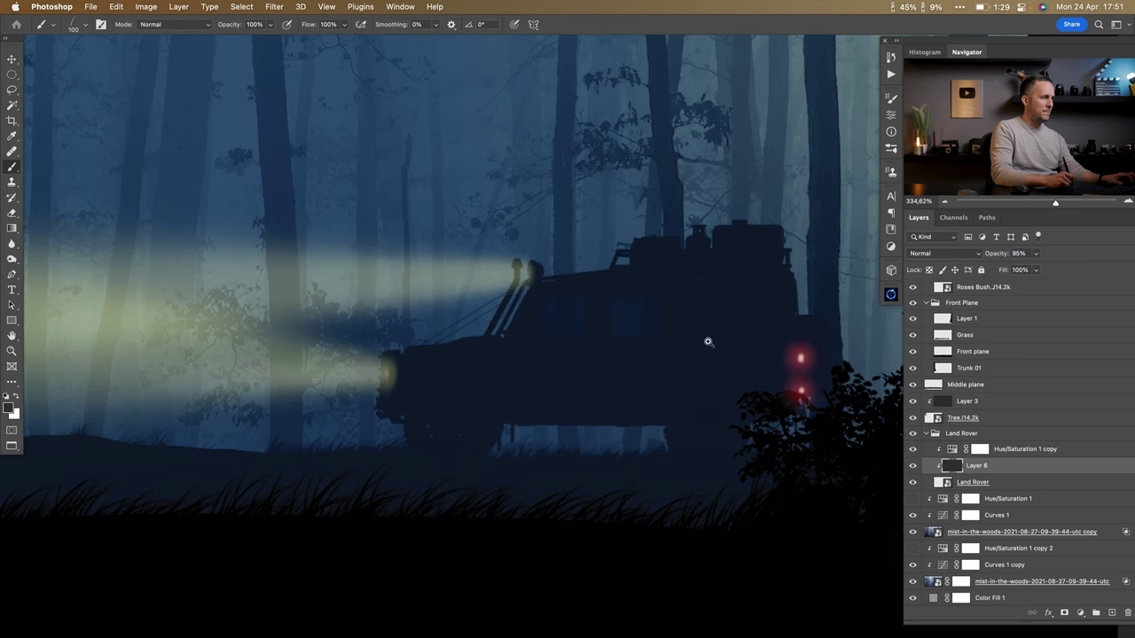
# Set Layer 6's Blend If so the fill fades over the underlying highlights, splitting the Underlying Layer white slider to 50 / 144.
pyautogui.moveTo(654, 361); pyautogui.dragTo(618, 368)
pyautogui.moveTo(182, 343)
pyautogui.mouseDown()
pyautogui.moveTo(220, 339)
pyautogui.moveTo(184, 354)
pyautogui.mouseUp()
pyautogui.moveTo(682, 322); pyautogui.dragTo(577, 349)
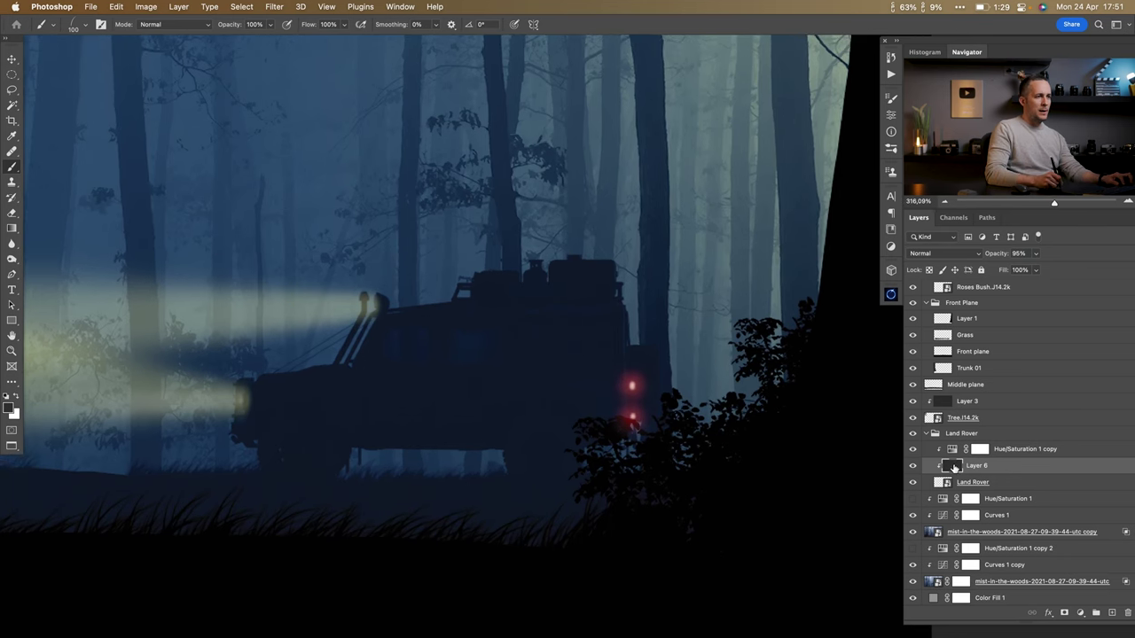
pyautogui.doubleClick(1039, 471)
pyautogui.moveTo(402, 185); pyautogui.dragTo(378, 249)
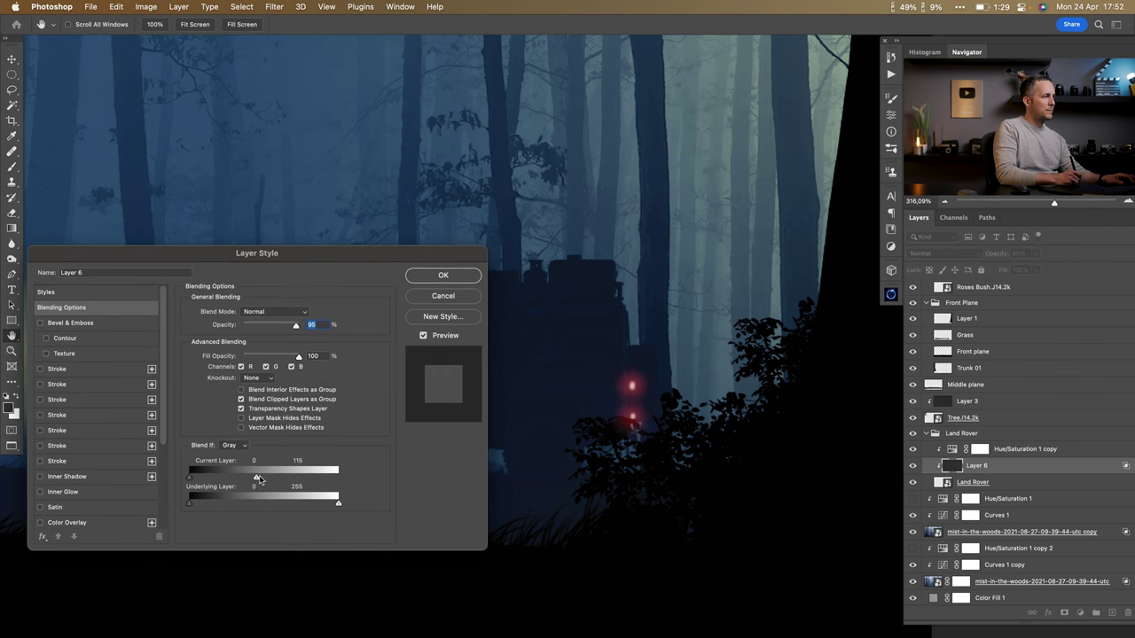
pyautogui.moveTo(290, 508)
pyautogui.mouseDown()
pyautogui.moveTo(250, 508)
pyautogui.moveTo(275, 504)
pyautogui.mouseUp()
pyautogui.moveTo(358, 260)
pyautogui.mouseDown()
pyautogui.moveTo(296, 540)
pyautogui.moveTo(338, 265)
pyautogui.mouseUp()
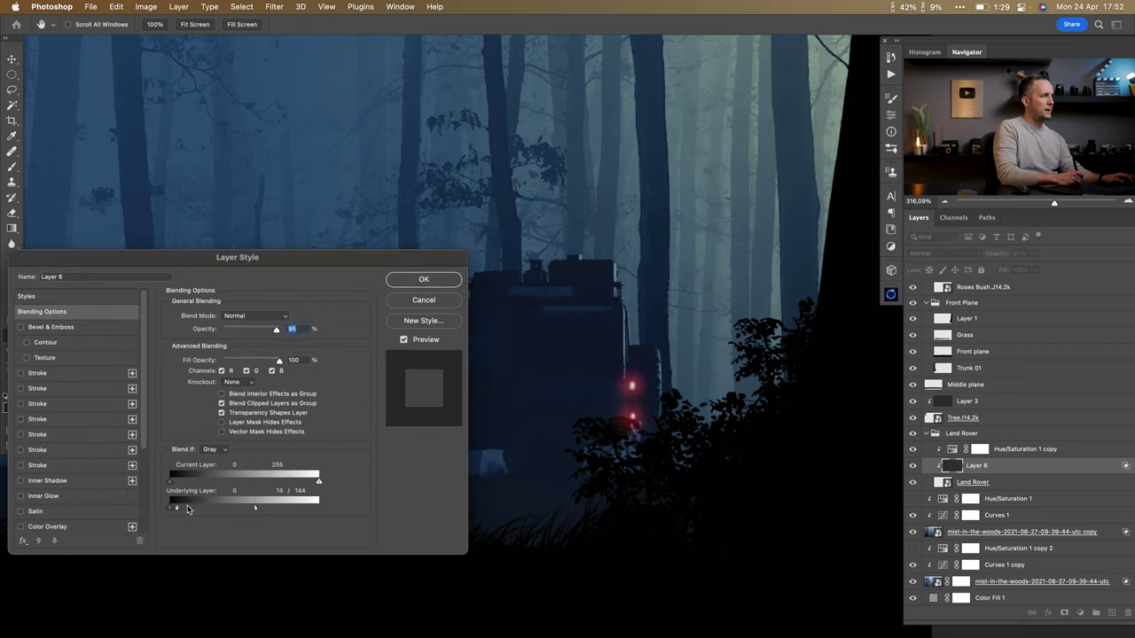
pyautogui.click(401, 280)
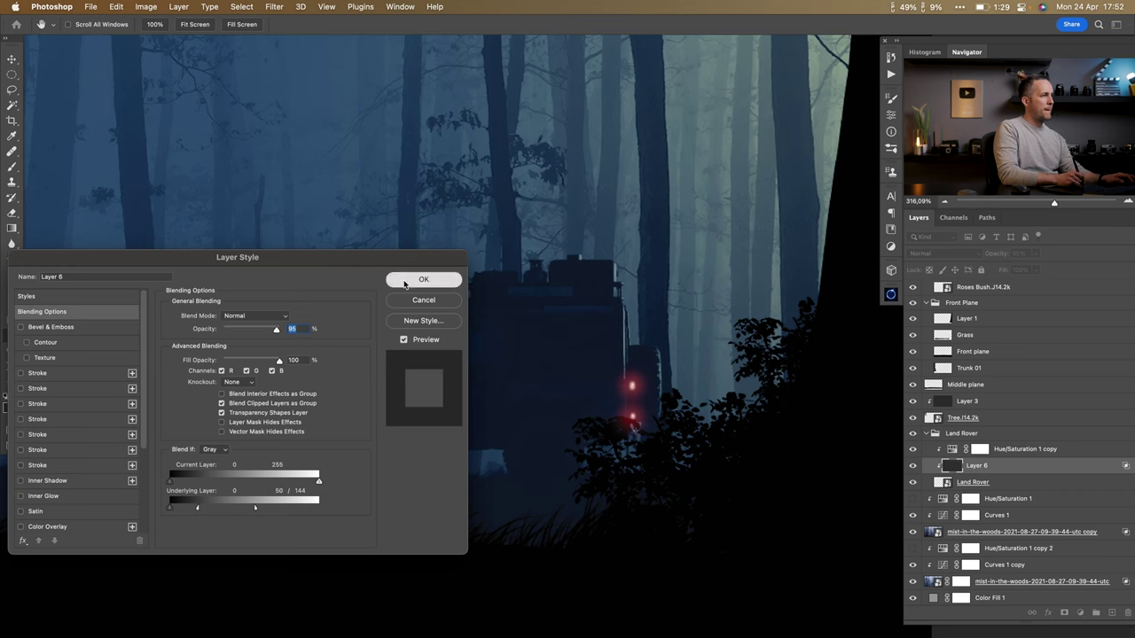
# Compare the Land Rover with and without the dark fill layer, and inspect the whole scene.
pyautogui.press('super+0')
pyautogui.click(913, 466)
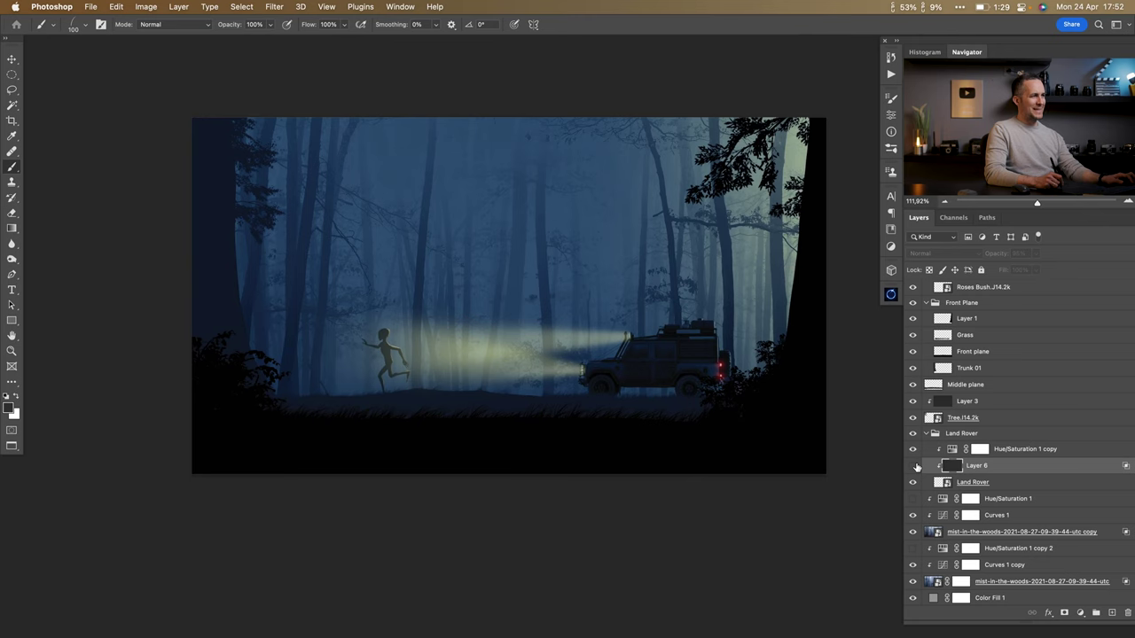
pyautogui.click(912, 466)
pyautogui.moveTo(701, 392); pyautogui.dragTo(689, 397)
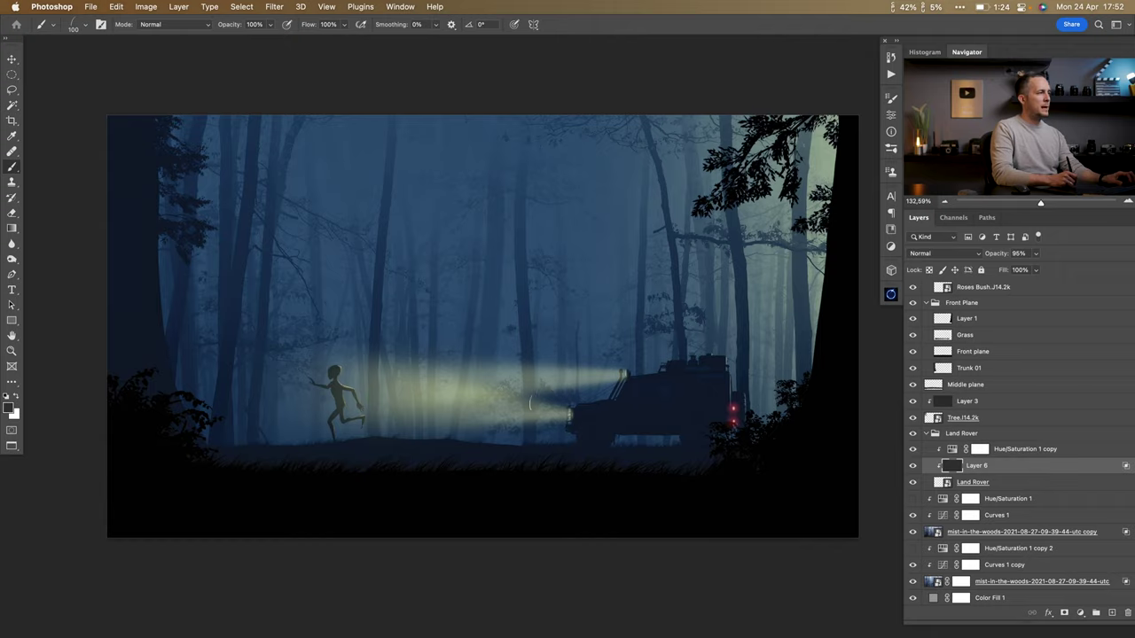
pyautogui.scroll(3, 530, 404)
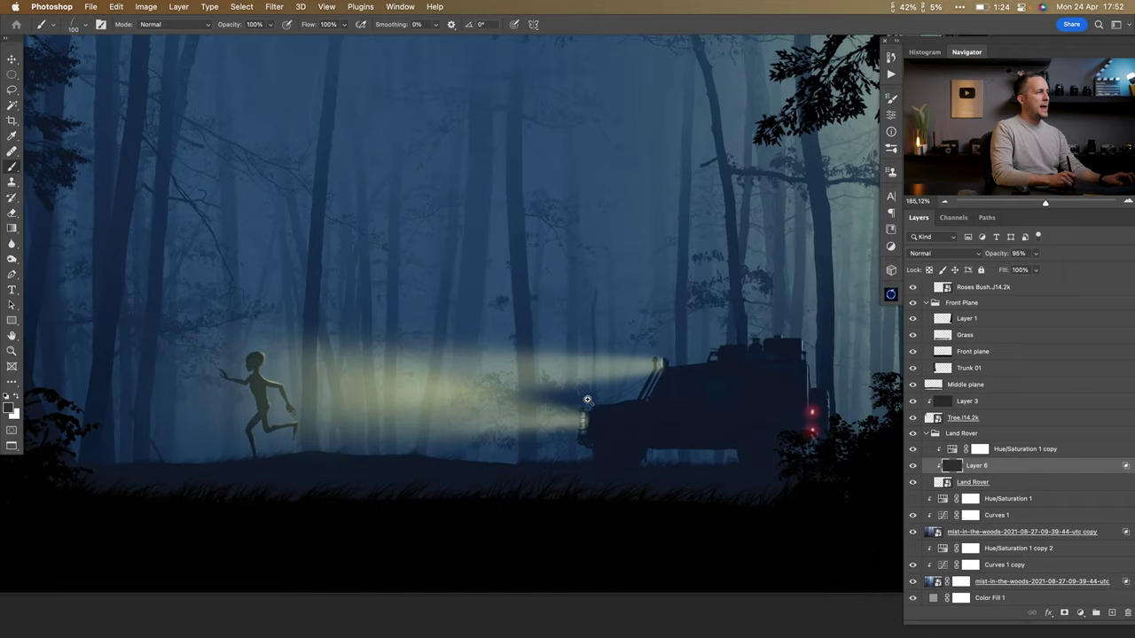
pyautogui.scroll(-3, 580, 405)
pyautogui.scroll(-3, 581, 404)
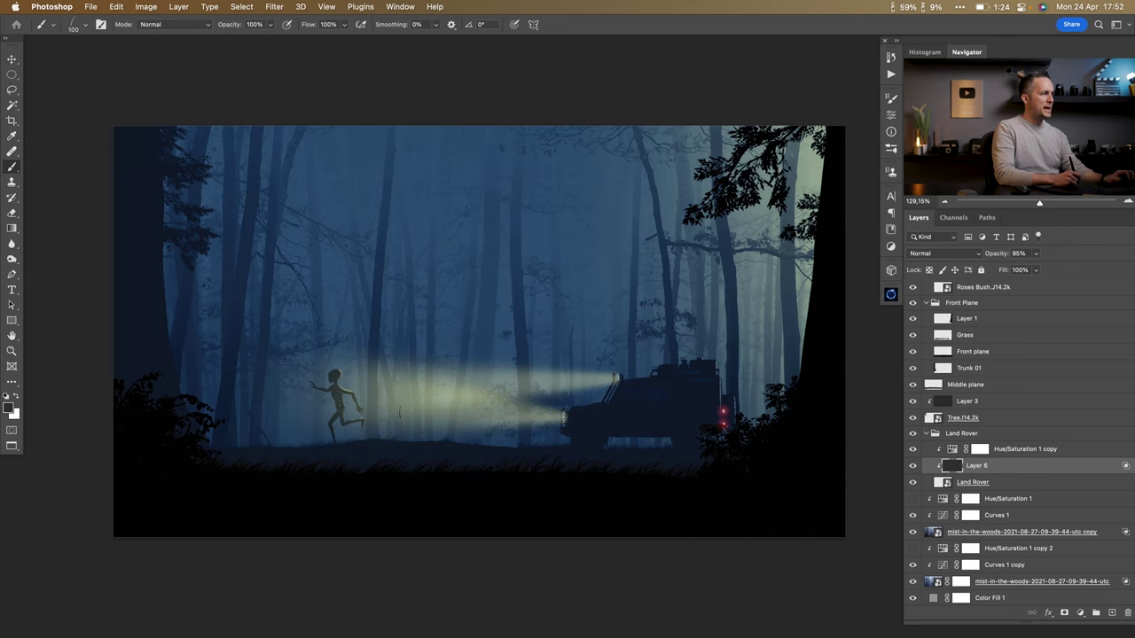
# Scale the running alien, its masked copy and Layer 2 together to 88.81% about a reference point at its feet.
pyautogui.press('v')
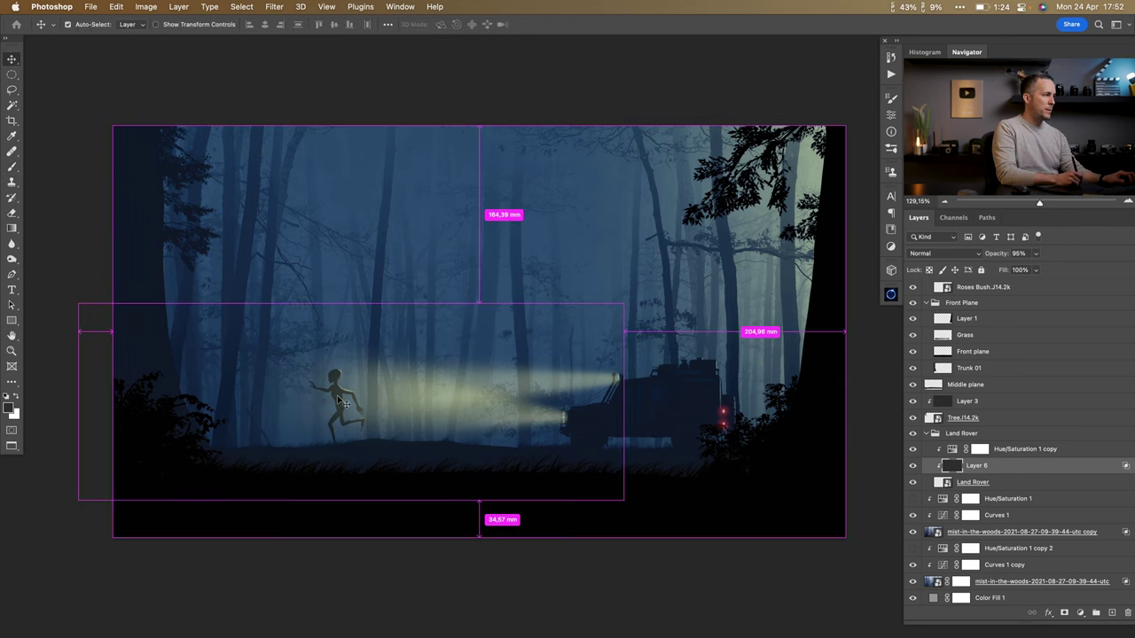
pyautogui.keyDown('super'); pyautogui.click(340, 402); pyautogui.keyUp('super')
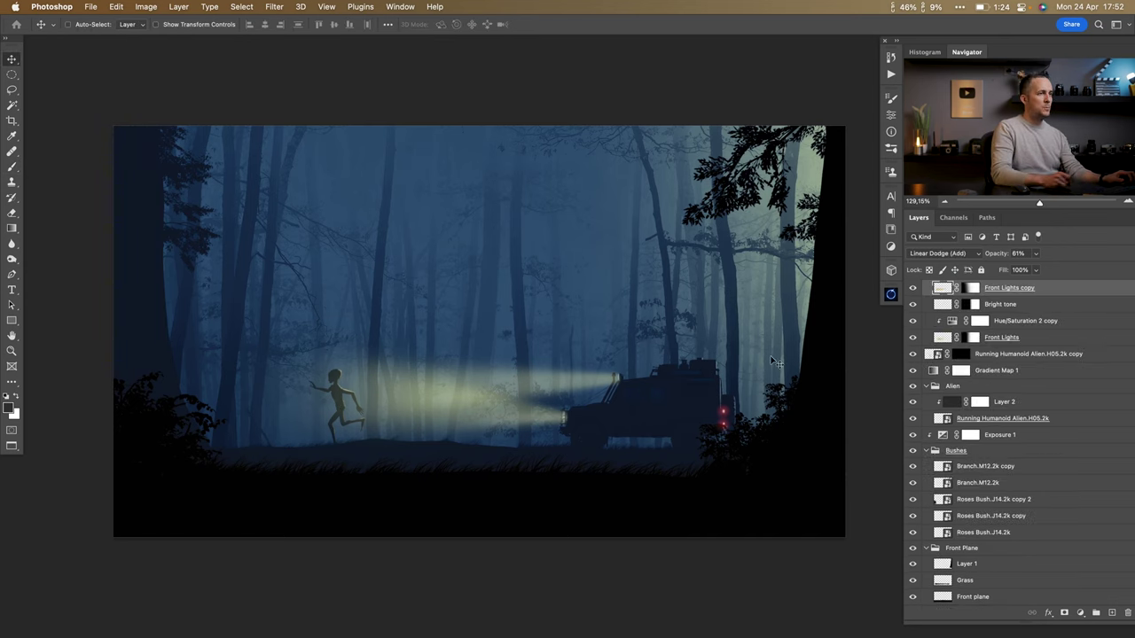
pyautogui.click(952, 376)
pyautogui.click(951, 387)
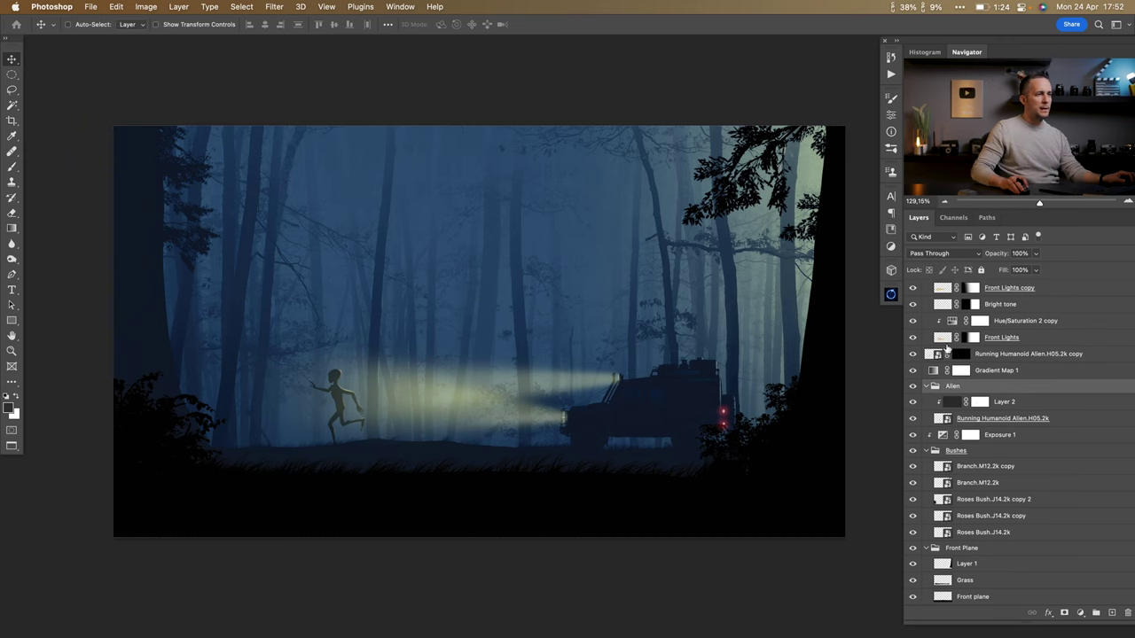
pyautogui.click(1103, 355)
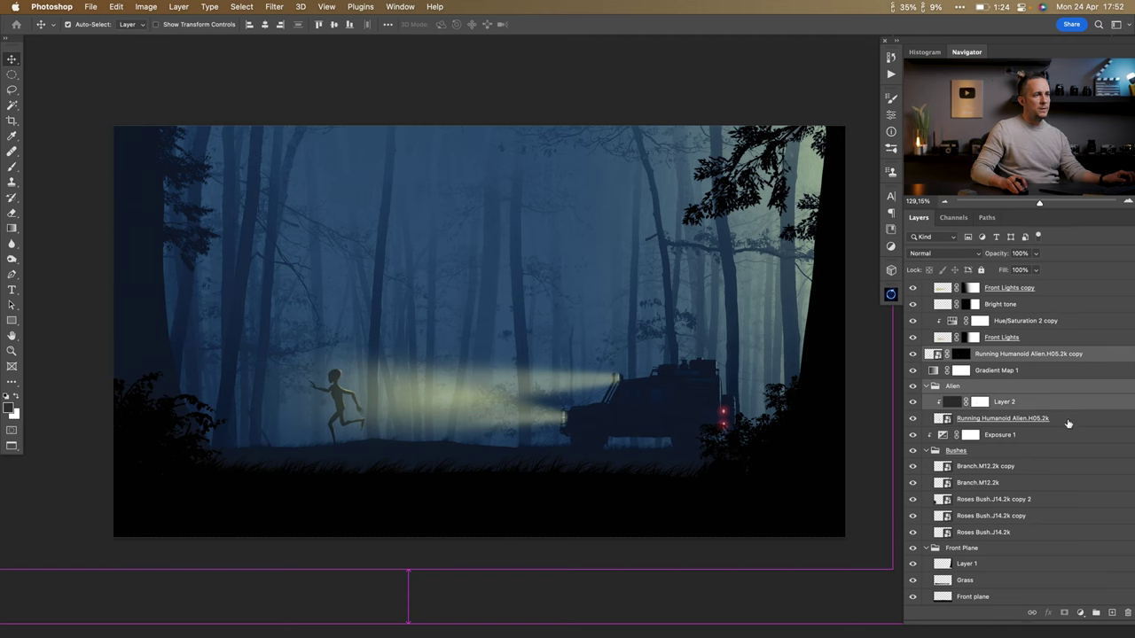
pyautogui.press('super+t')
pyautogui.keyDown('alt'); pyautogui.click(344, 438); pyautogui.keyUp('alt')
pyautogui.moveTo(408, 568); pyautogui.dragTo(405, 554)
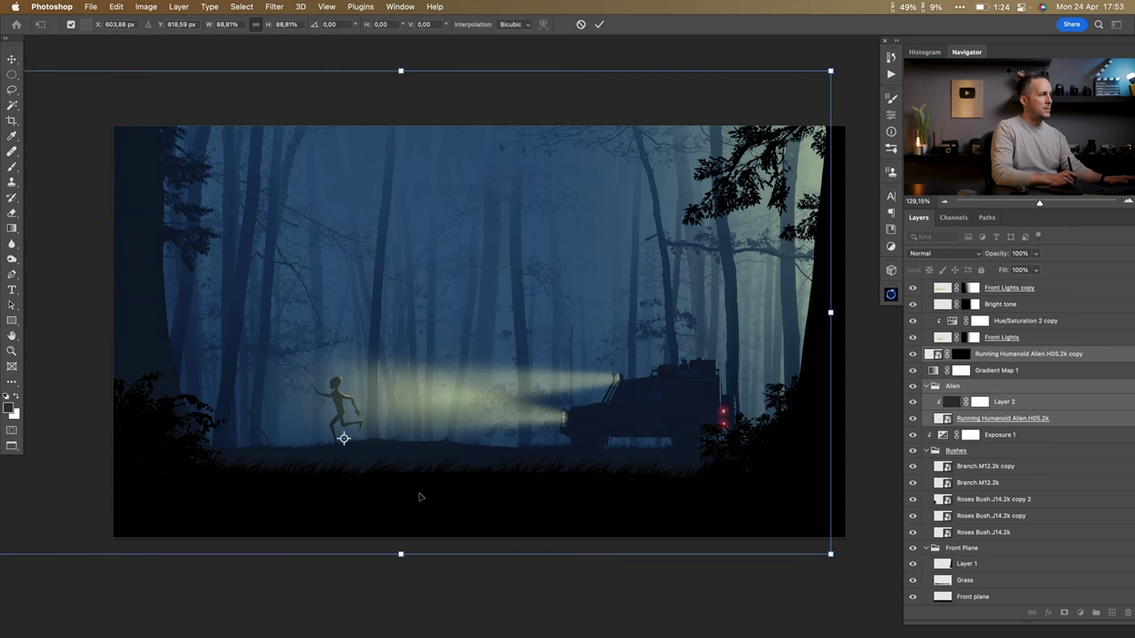
pyautogui.press('Return')
pyautogui.scroll(-3, 483, 394)
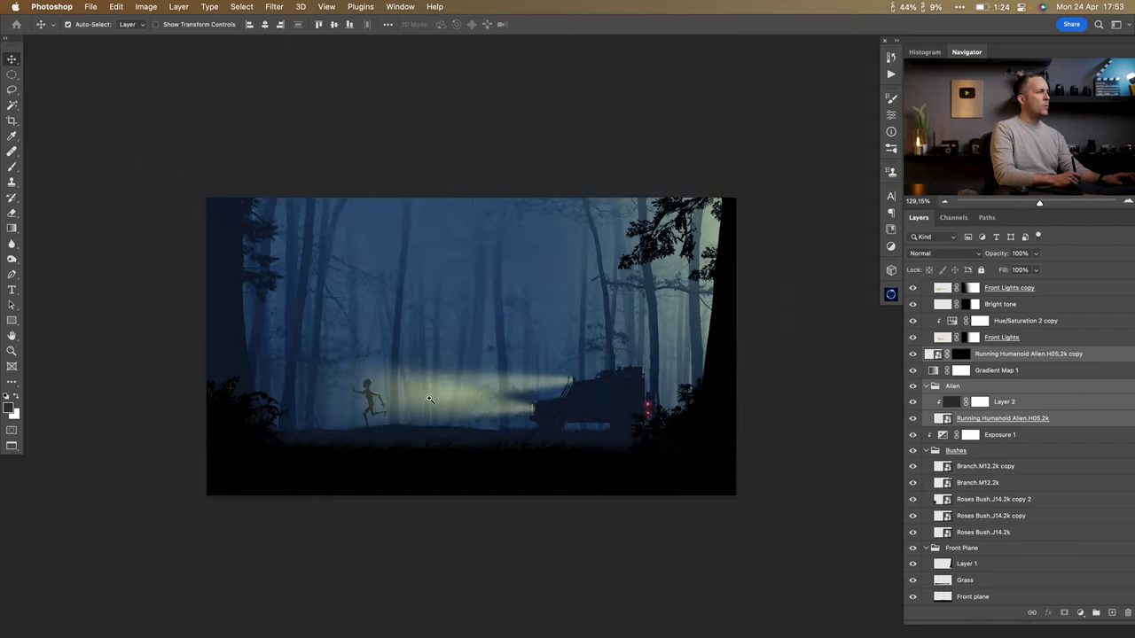
pyautogui.scroll(1, 474, 391)
pyautogui.click(939, 293)
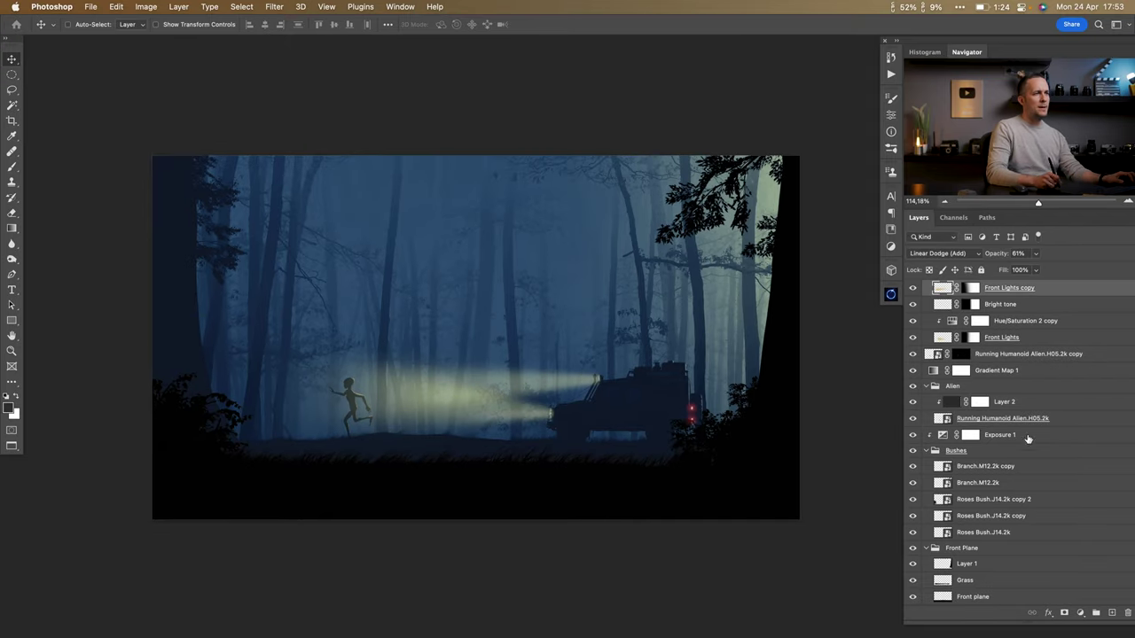
pyautogui.click(936, 389)
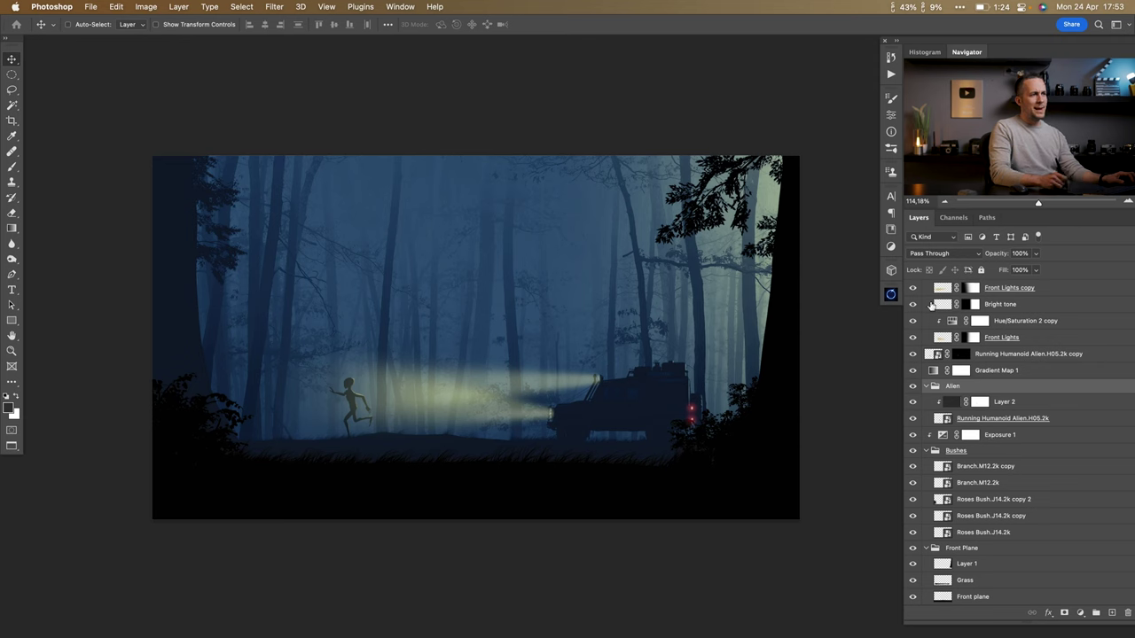
pyautogui.click(941, 291)
pyautogui.click(1110, 613)
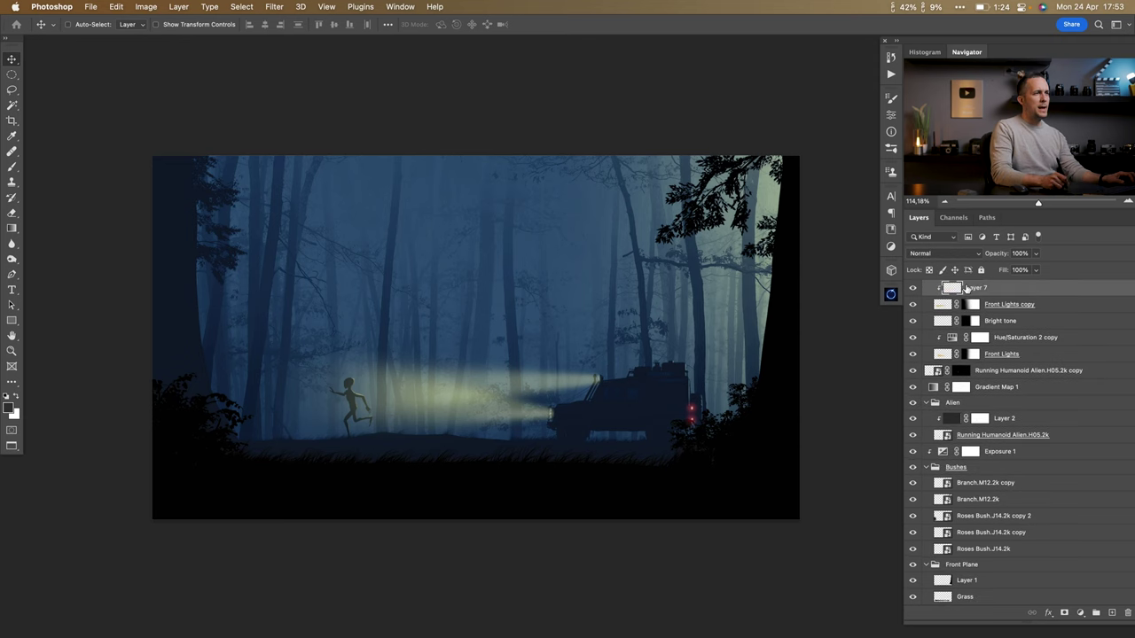
pyautogui.press('super+z')
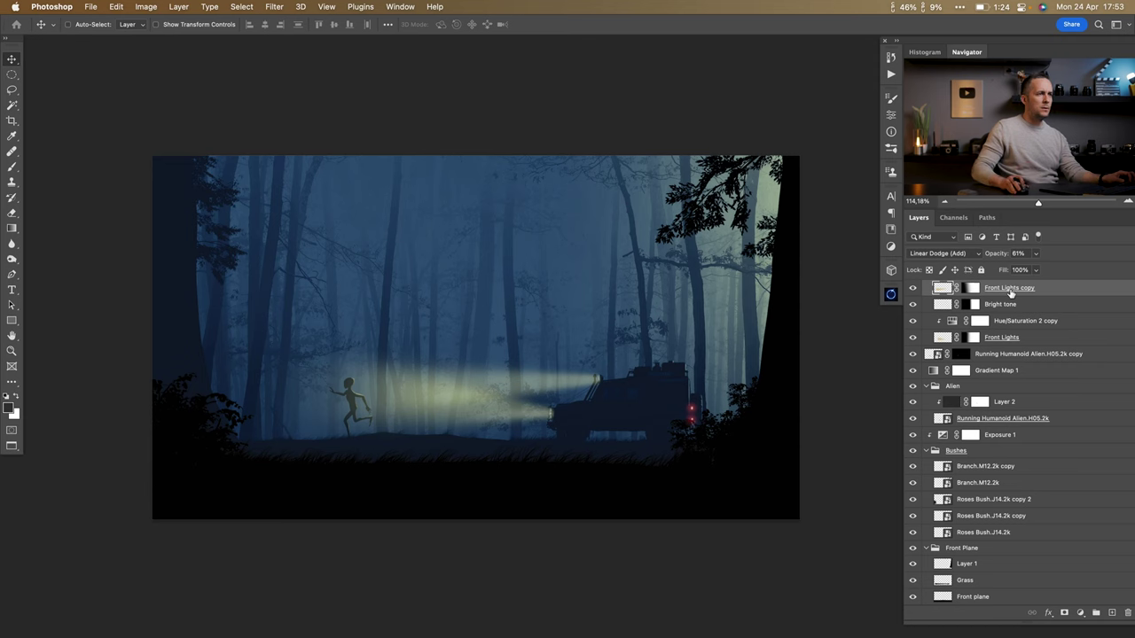
# Collapse the Car Lights group and rename Layer 5 as Light Leak.
pyautogui.scroll(3, 1009, 293)
pyautogui.click(926, 303)
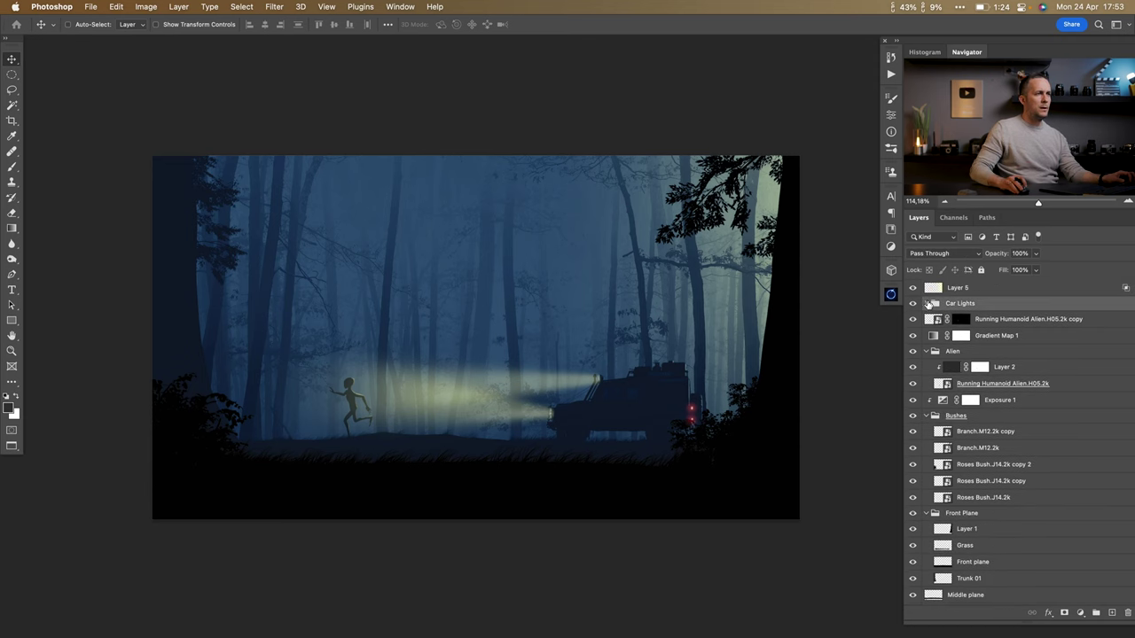
pyautogui.click(933, 288)
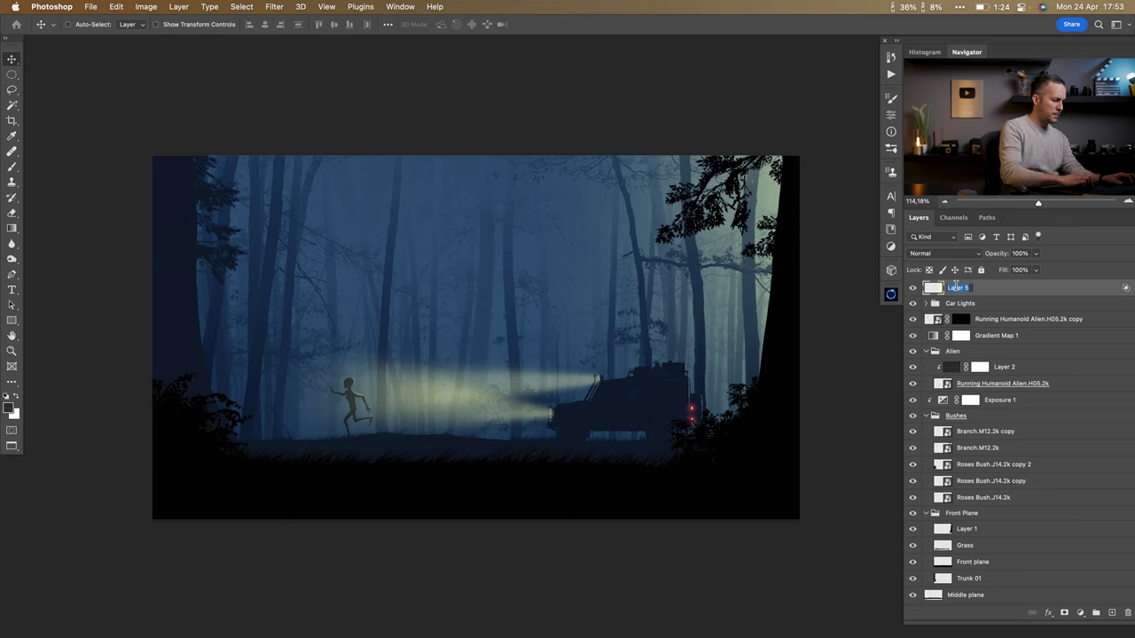
pyautogui.write('Light')
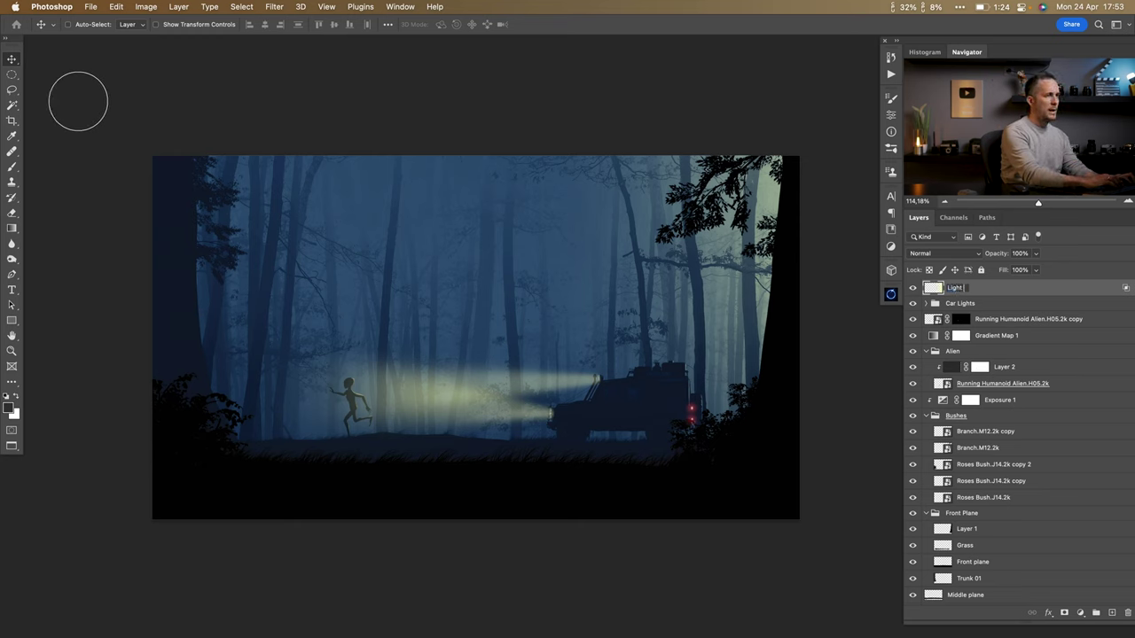
pyautogui.write(' Leak')
pyautogui.press('Return')
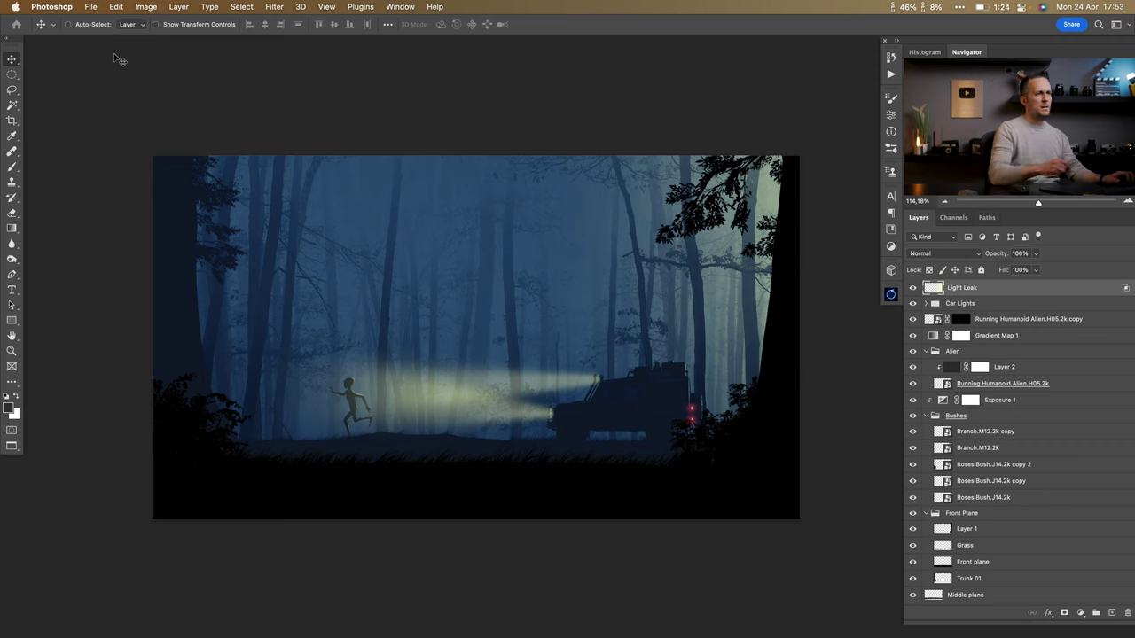
# Add a layer named Tree and fill a freehand tree trunk silhouette on it with black, between the alien and the Land Rover.
pyautogui.click(1112, 613)
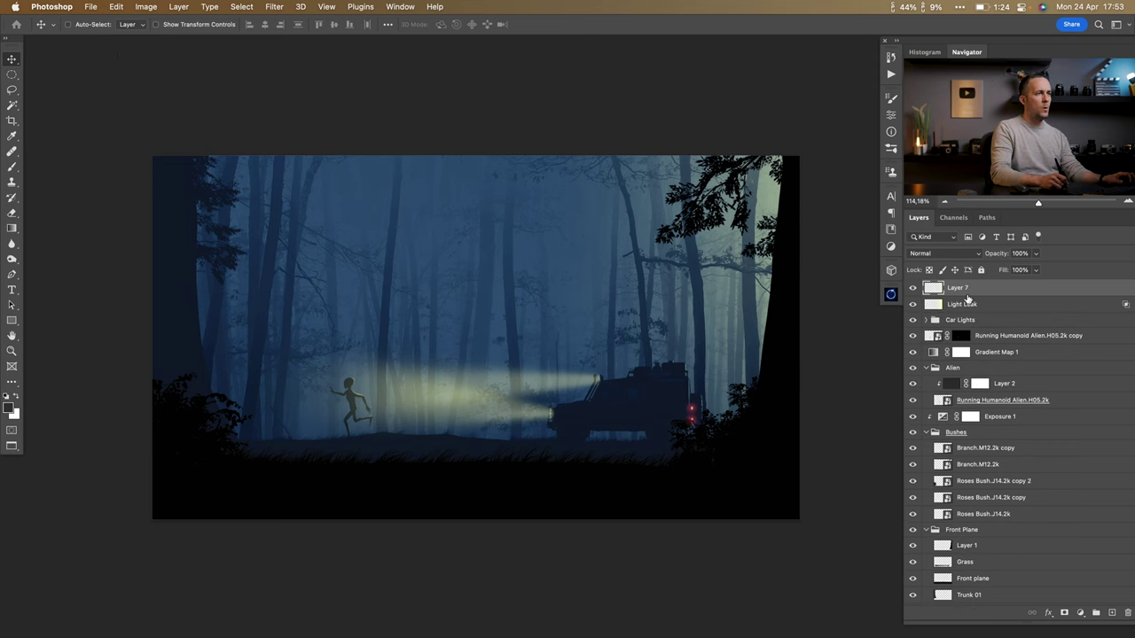
pyautogui.write('Tree')
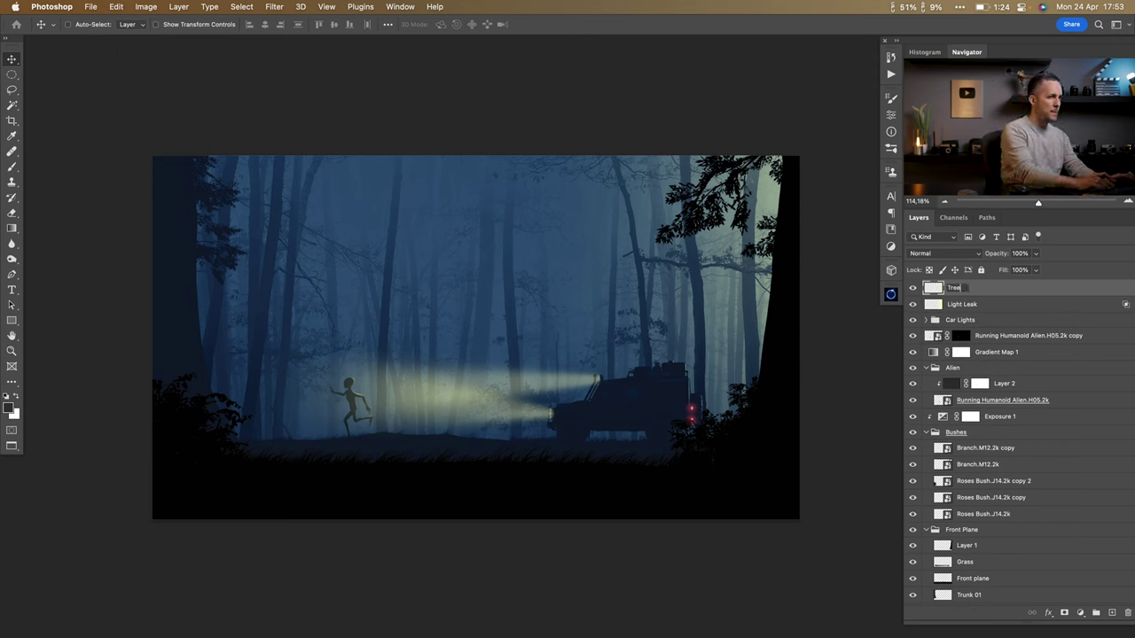
pyautogui.write('l')
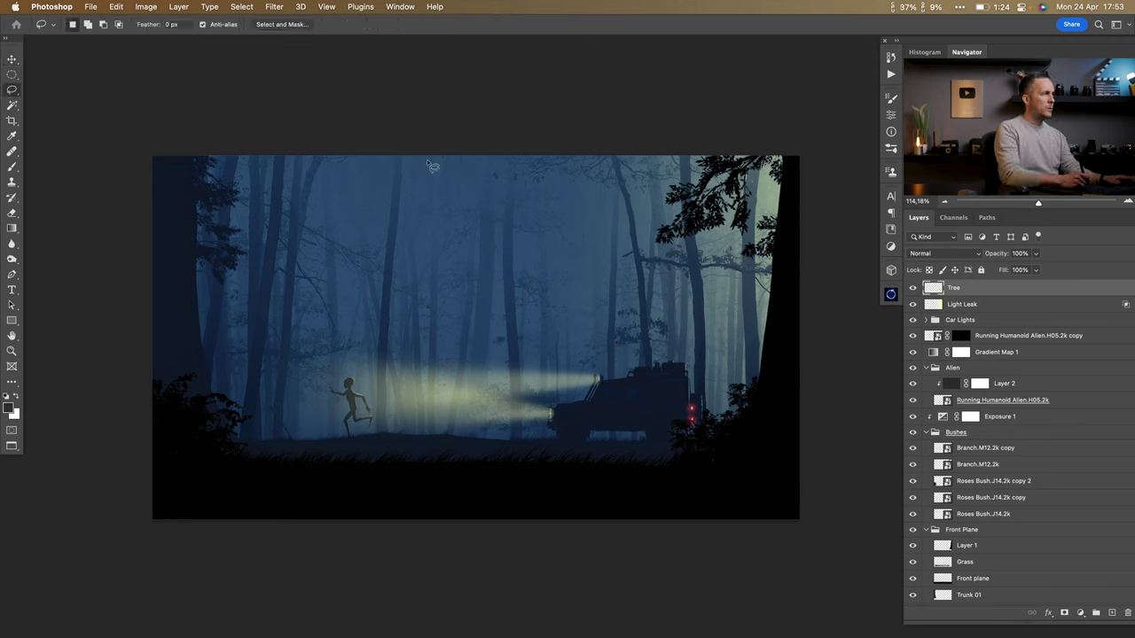
pyautogui.moveTo(444, 169); pyautogui.dragTo(435, 347)
pyautogui.moveTo(399, 467); pyautogui.dragTo(525, 483)
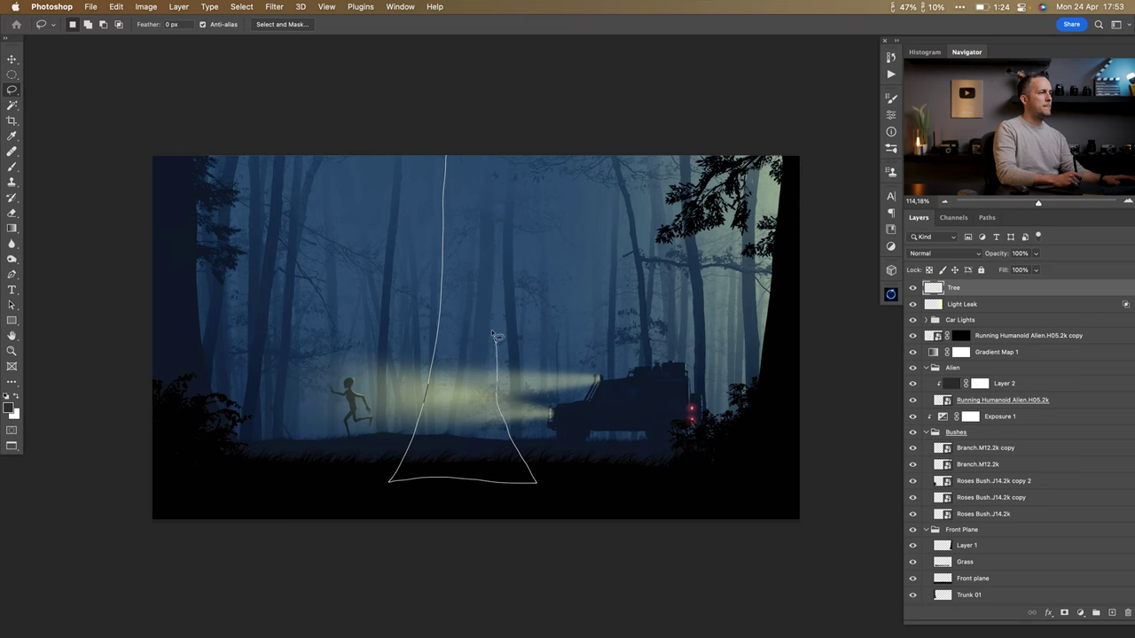
pyautogui.moveTo(476, 155); pyautogui.dragTo(476, 154)
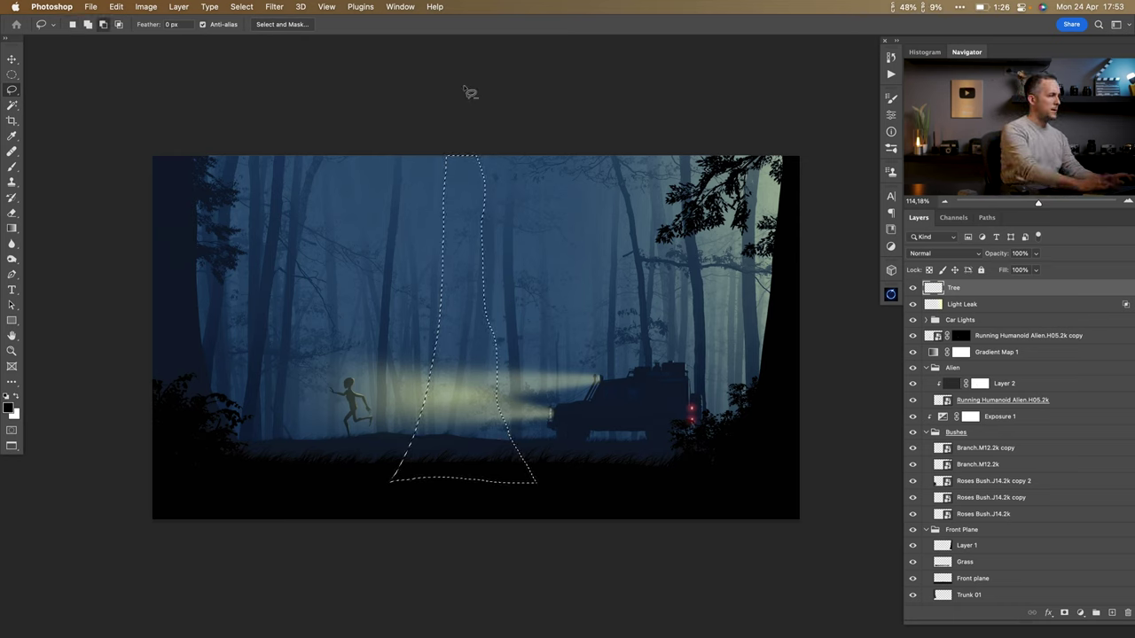
pyautogui.hotkey('alt', 'BackSpace')
pyautogui.hotkey('ctrl', 'd')
pyautogui.press('v')
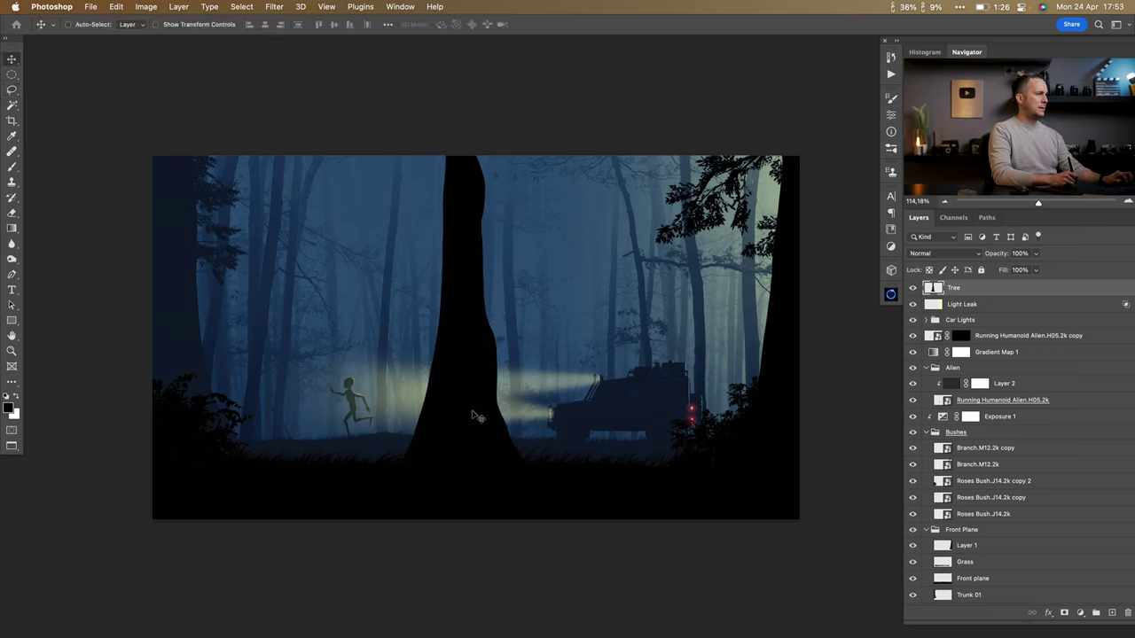
# Smooth the trunk's right edge with freehand selections, filling the hollow along its side with black and trimming the bulge near its top.
pyautogui.moveTo(487, 155); pyautogui.dragTo(482, 234)
pyautogui.press('super+z')
pyautogui.press('l')
pyautogui.moveTo(517, 441)
pyautogui.mouseDown()
pyautogui.moveTo(479, 476)
pyautogui.moveTo(451, 254)
pyautogui.moveTo(473, 142)
pyautogui.mouseUp()
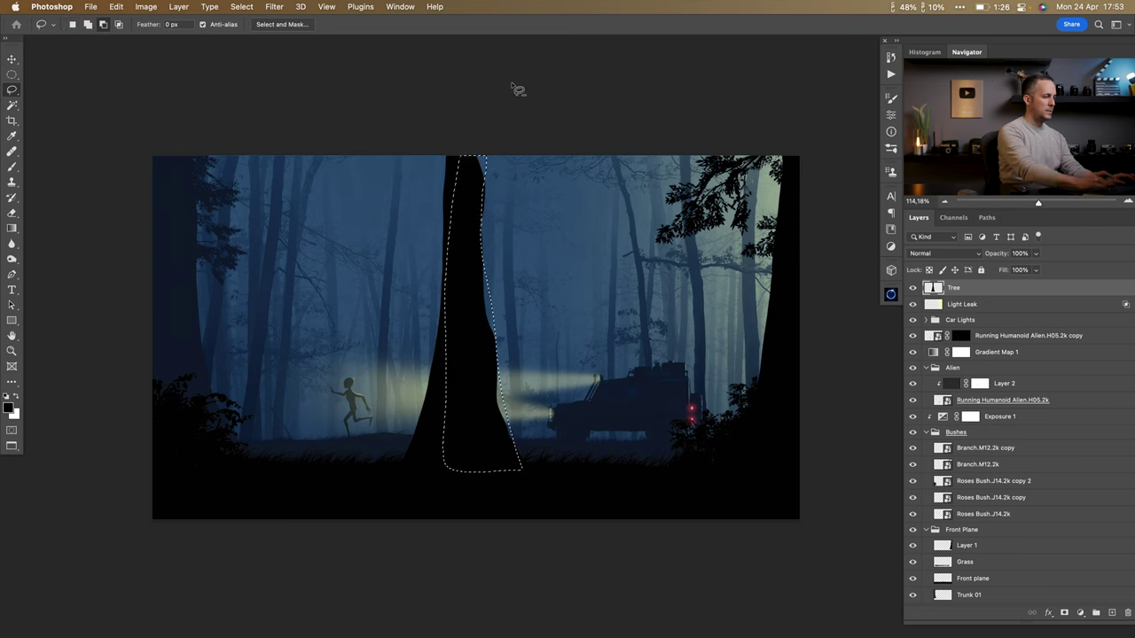
pyautogui.hotkey('alt', 'BackSpace')
pyautogui.press('super+d')
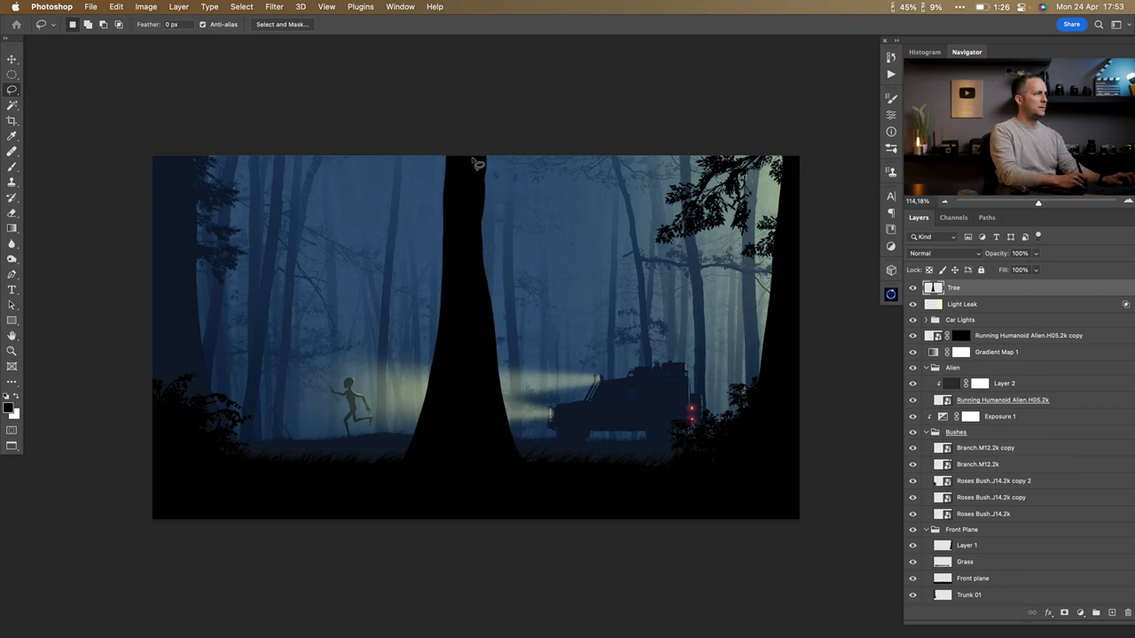
pyautogui.moveTo(491, 240)
pyautogui.mouseDown()
pyautogui.moveTo(501, 188)
pyautogui.moveTo(494, 149)
pyautogui.mouseUp()
pyautogui.hotkey('alt', 'BackSpace')
pyautogui.press('super+d')
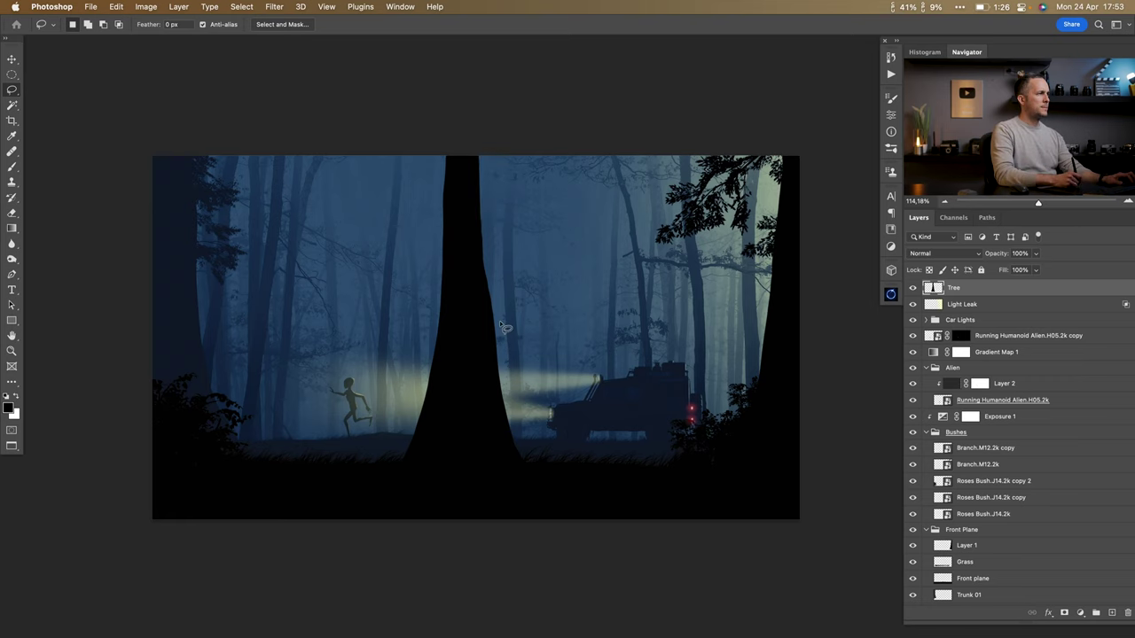
# Narrow the tree trunk to 28.70% width and move it to the left of the running alien.
pyautogui.scroll(-3, 501, 326)
pyautogui.press('v')
pyautogui.moveTo(481, 398); pyautogui.dragTo(520, 399)
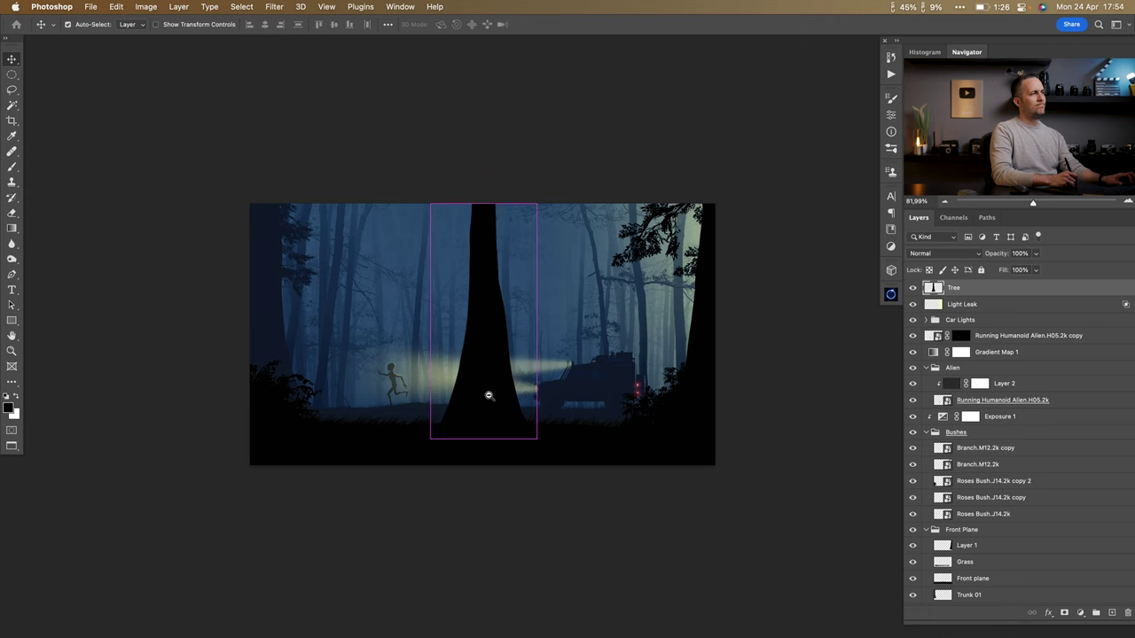
pyautogui.scroll(2, 514, 399)
pyautogui.hotkey('ctrl', 't')
pyautogui.moveTo(547, 310); pyautogui.dragTo(502, 315)
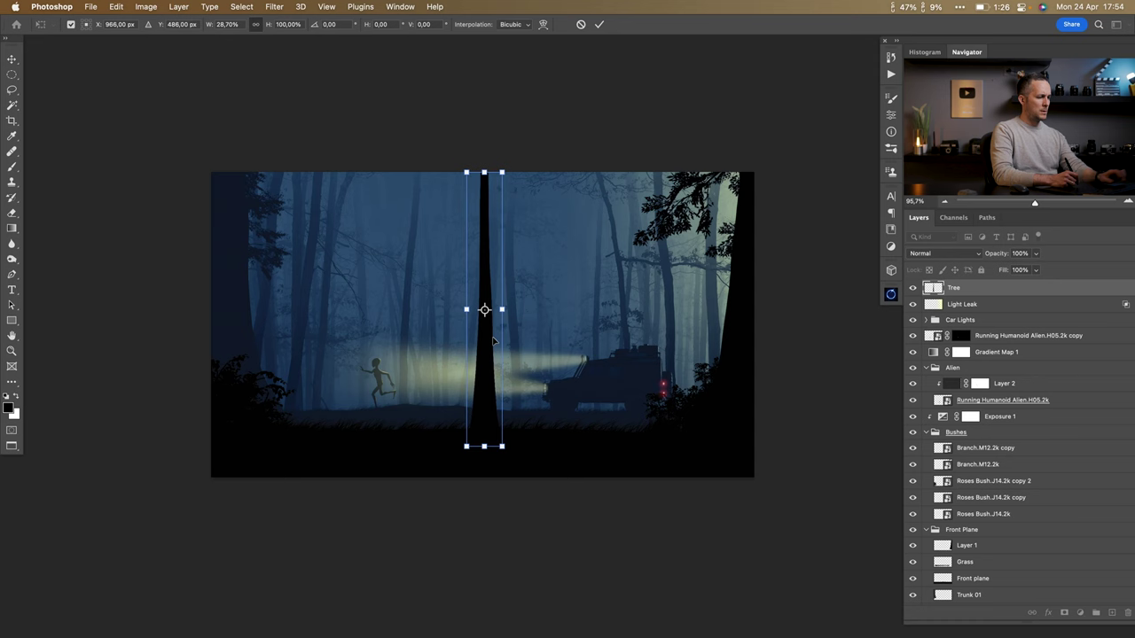
pyautogui.press('Return')
pyautogui.moveTo(486, 404); pyautogui.dragTo(297, 432)
pyautogui.scroll(-3, 486, 408)
pyautogui.scroll(3, 485, 412)
# Warp the trunk so its top bends to the left and its base flares out toward the alien.
pyautogui.press('super+t')
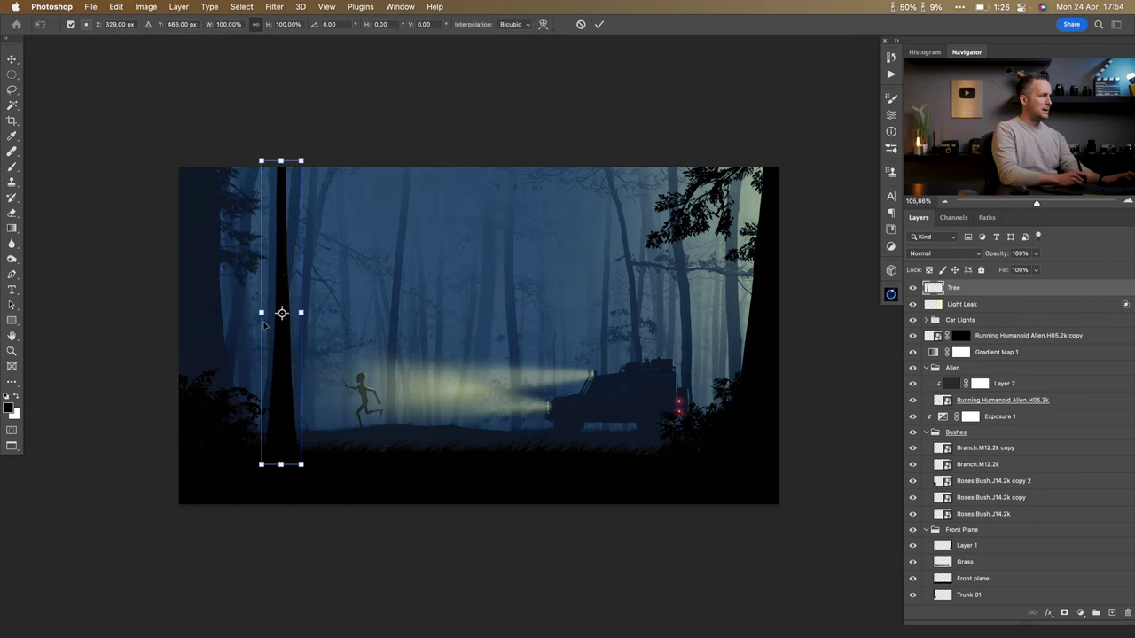
pyautogui.rightClick(286, 234)
pyautogui.click(304, 330)
pyautogui.moveTo(263, 162)
pyautogui.mouseDown()
pyautogui.moveTo(227, 164)
pyautogui.moveTo(261, 161)
pyautogui.moveTo(251, 161)
pyautogui.mouseUp()
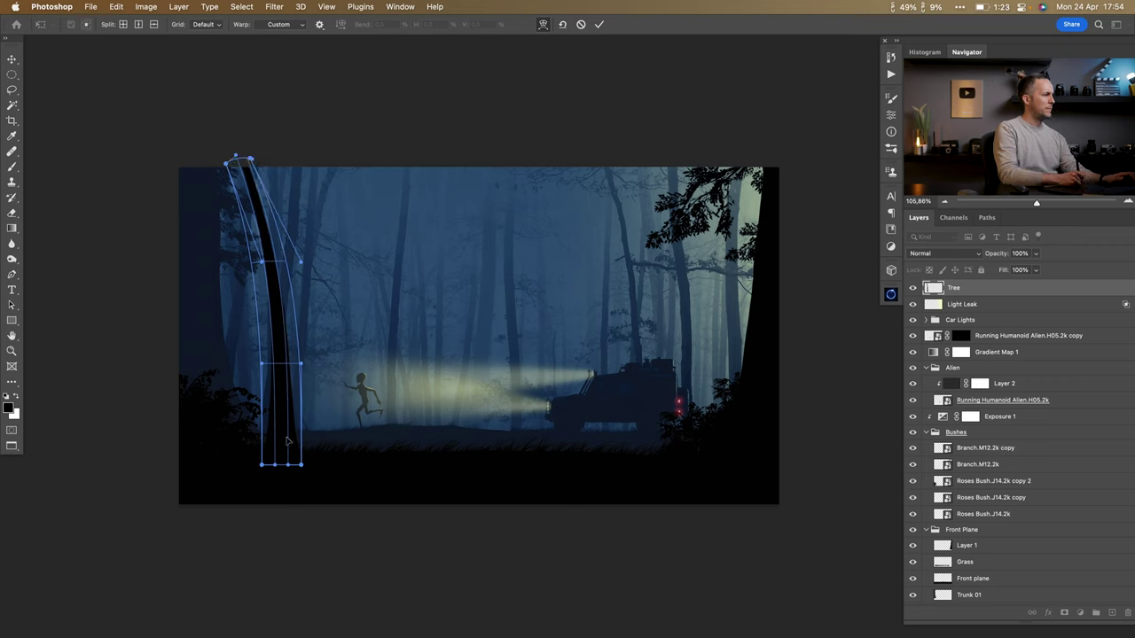
pyautogui.moveTo(300, 466); pyautogui.dragTo(317, 433)
pyautogui.press('Return')
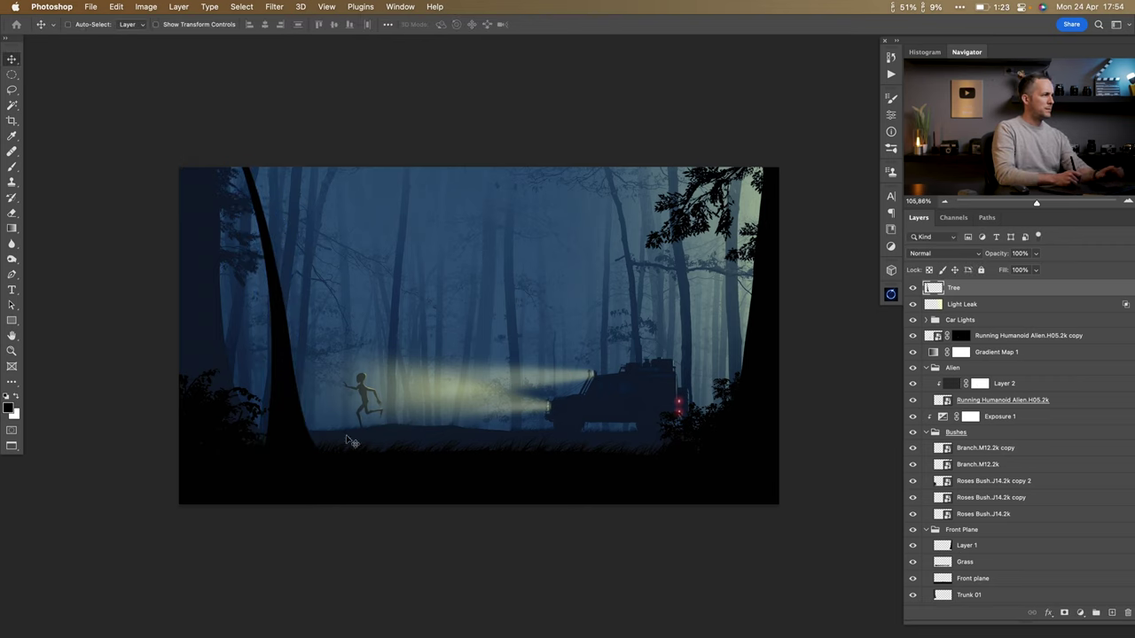
# Flip the bent trunk horizontally and move it closer to the left edge of the scene.
pyautogui.press('c')
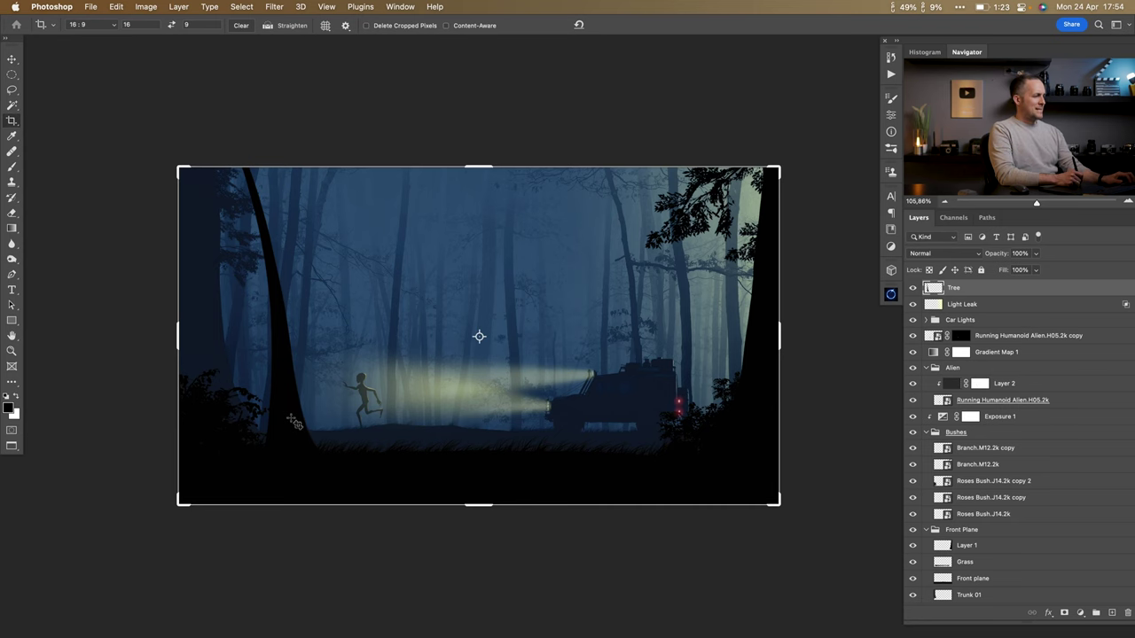
pyautogui.press('v')
pyautogui.press('super+r')
pyautogui.press('super+r')
pyautogui.press('super+t')
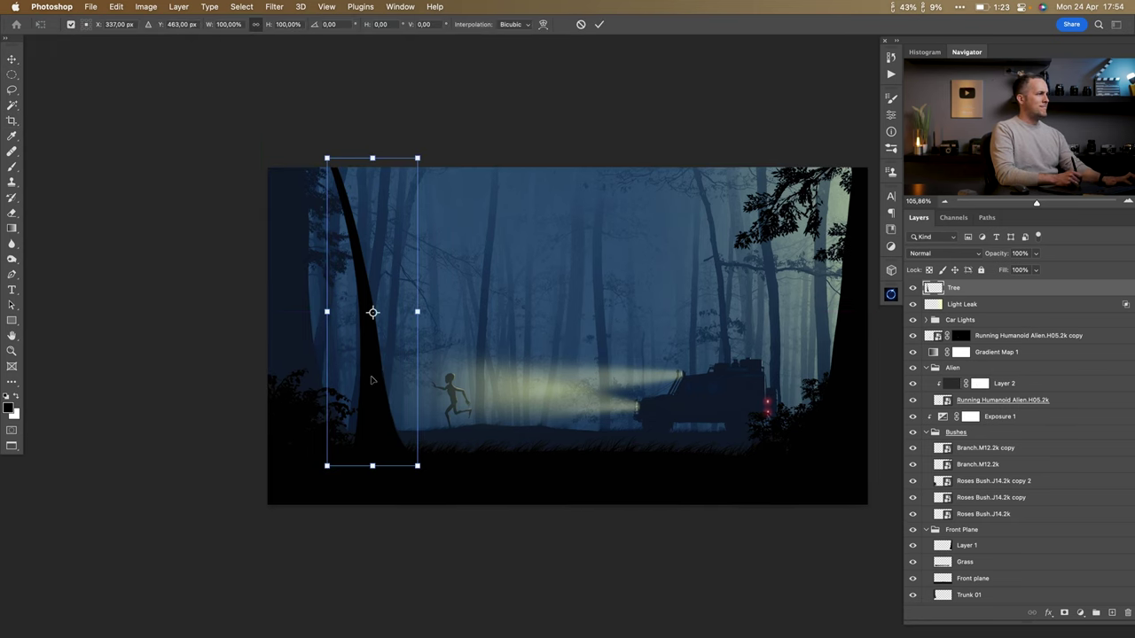
pyautogui.rightClick(371, 380)
pyautogui.click(427, 612)
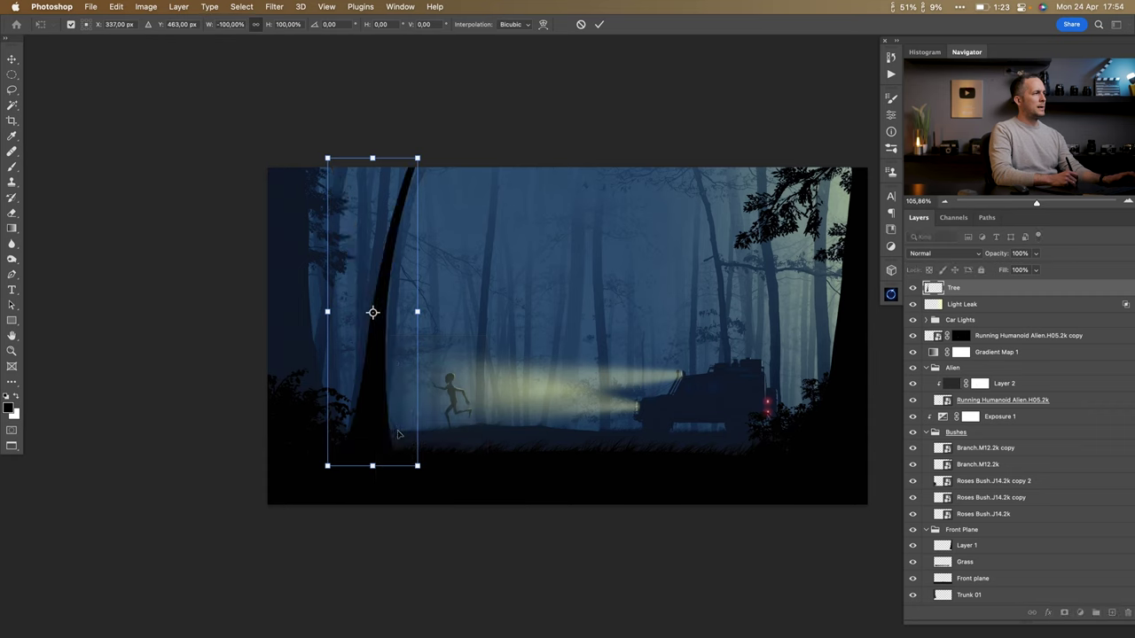
pyautogui.press('Return')
pyautogui.moveTo(381, 436); pyautogui.dragTo(333, 442)
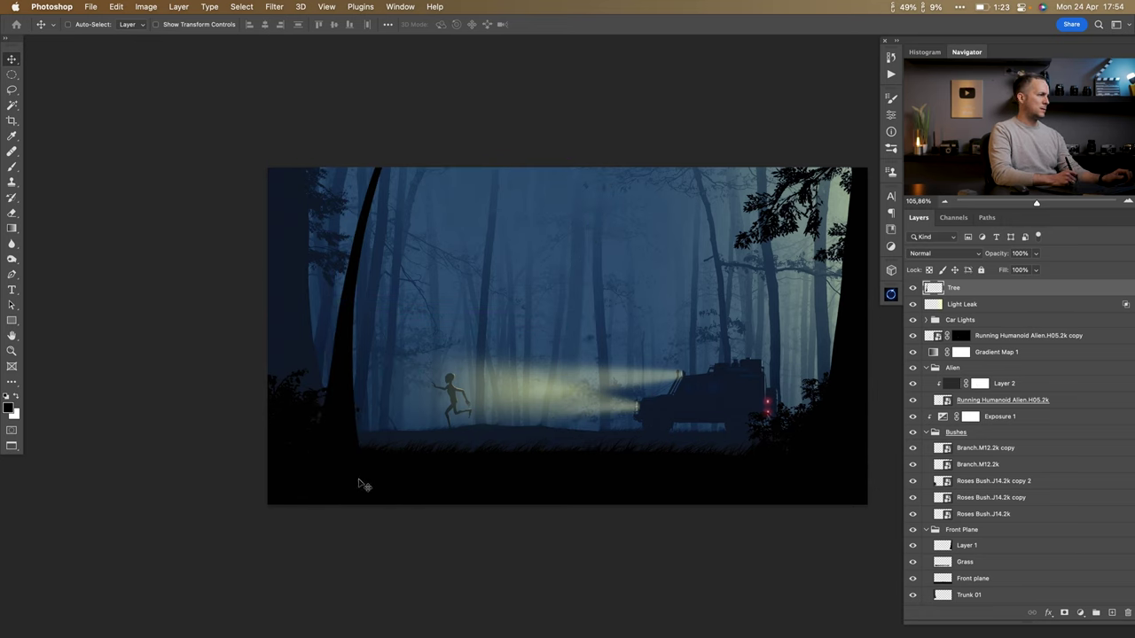
# Delete the Tree layer.
pyautogui.press('Delete')
pyautogui.moveTo(425, 393); pyautogui.dragTo(374, 391)
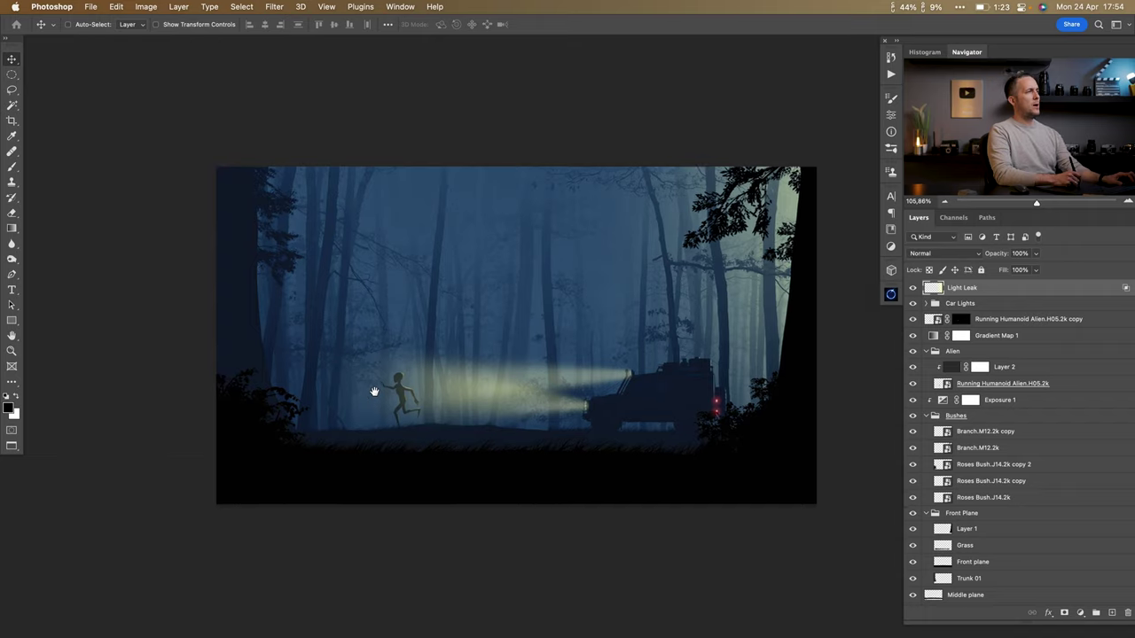
pyautogui.hscroll(2, 512, 355)
pyautogui.hscroll(4, 506, 380)
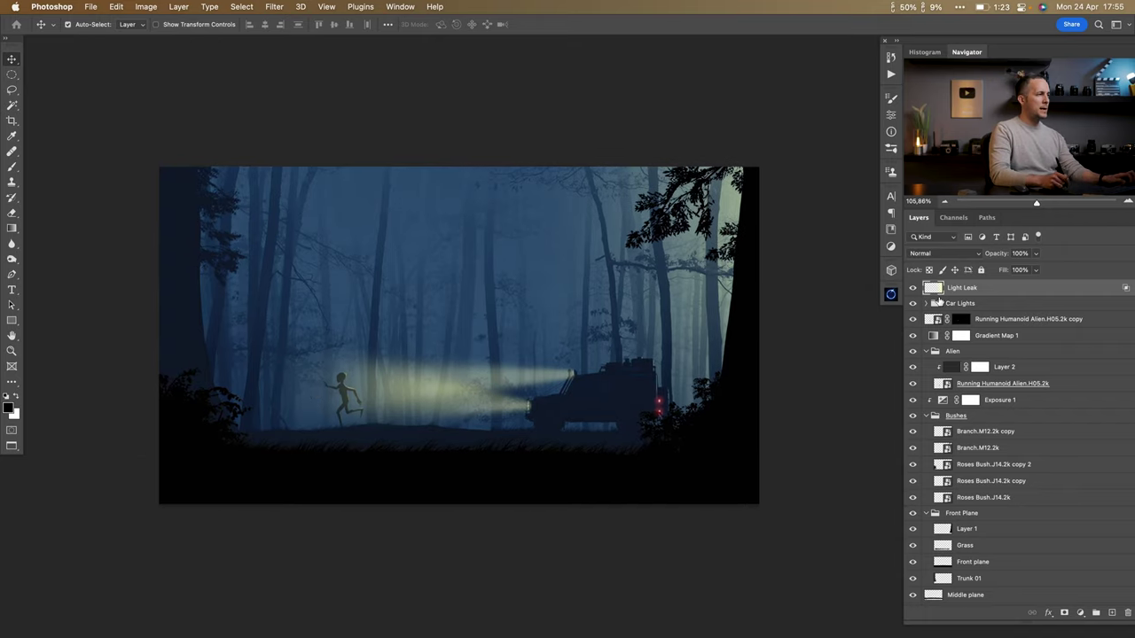
# Merge all visible layers into a new top layer and convert it to a Smart Object.
pyautogui.press('super+alt+shift+e')
pyautogui.rightClick(983, 292)
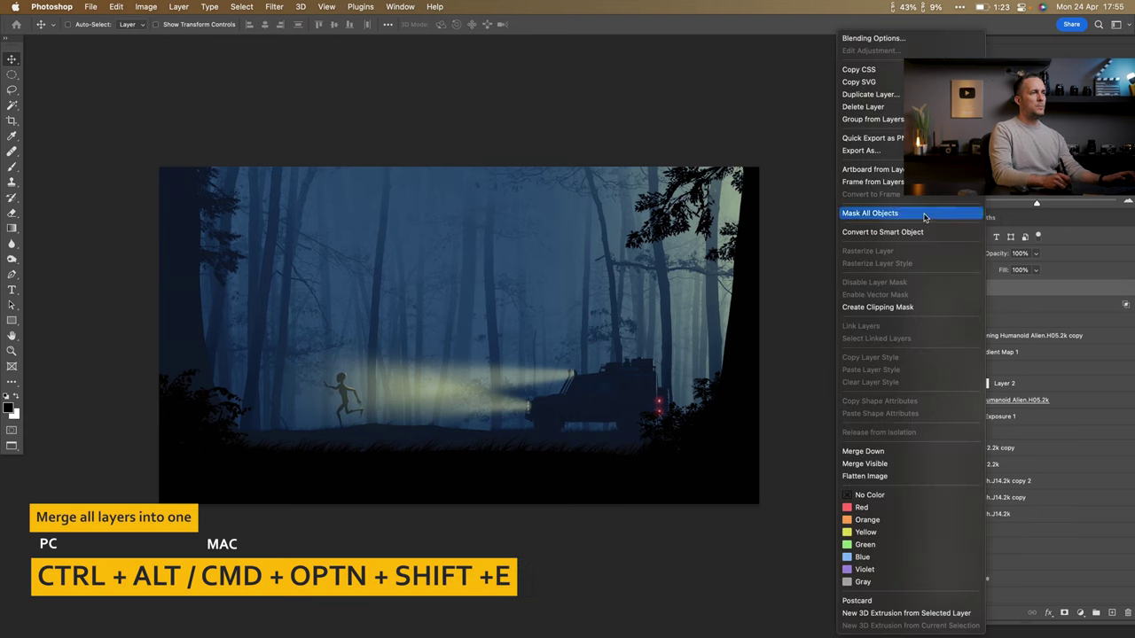
pyautogui.click(900, 233)
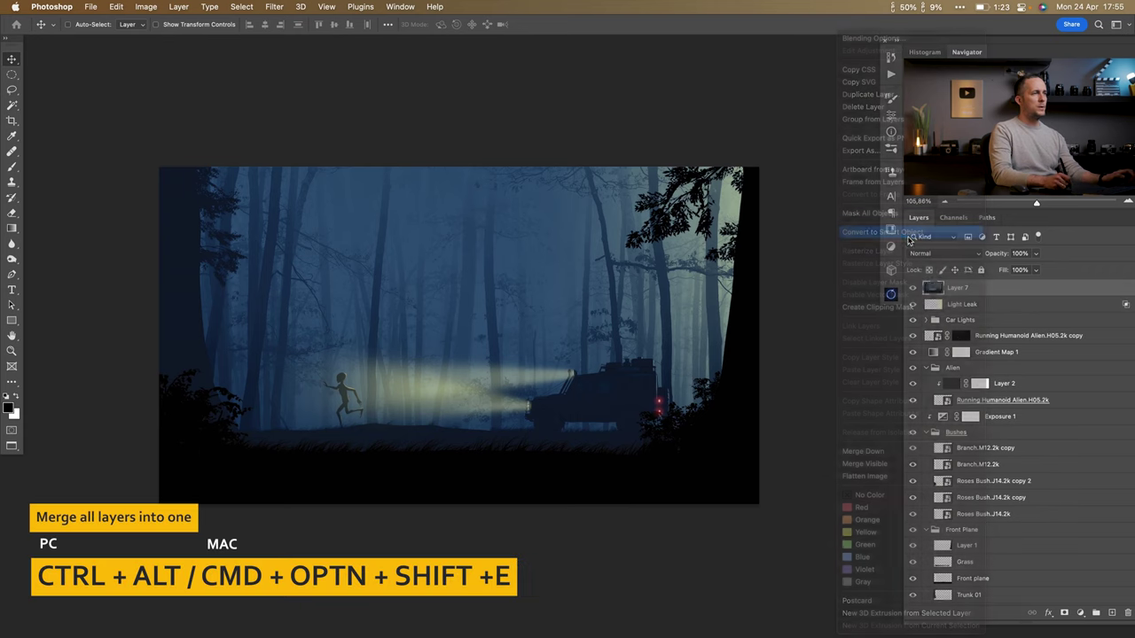
# Apply the Camera Raw Filter to the merged layer and set Temperature to +5 and Tint to -50.
pyautogui.click(274, 6)
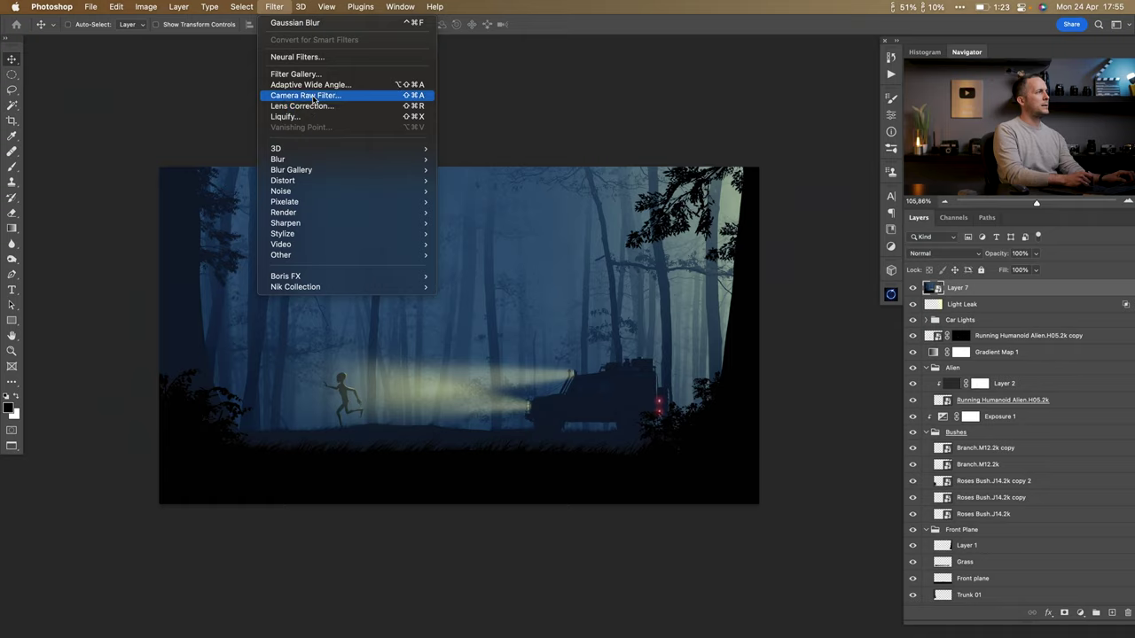
pyautogui.click(309, 95)
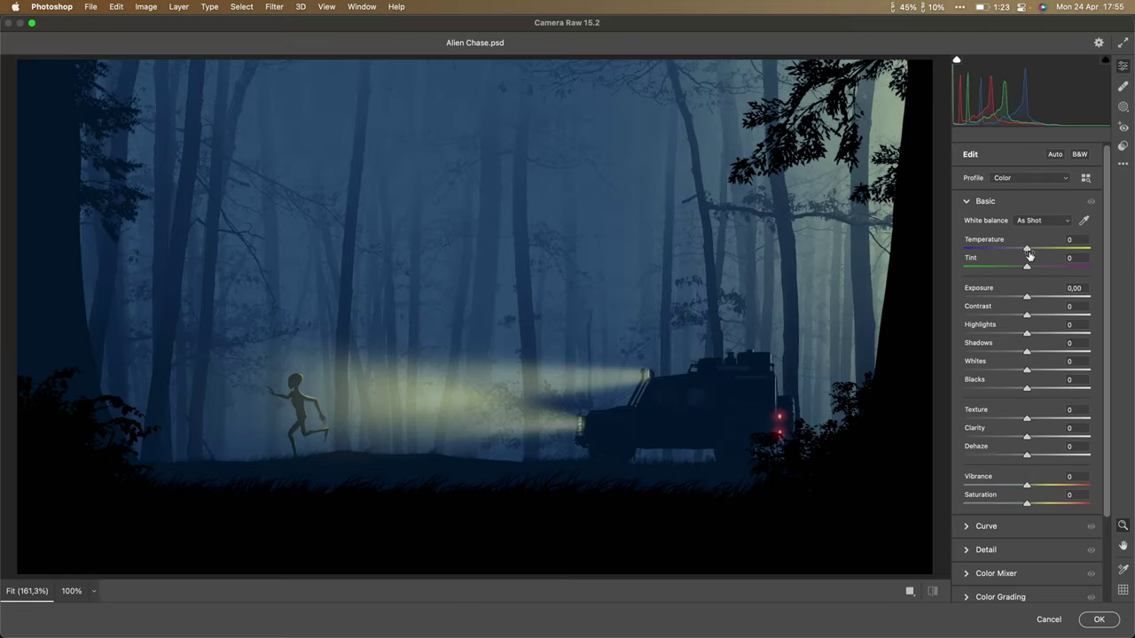
pyautogui.moveTo(1028, 252); pyautogui.dragTo(1042, 252)
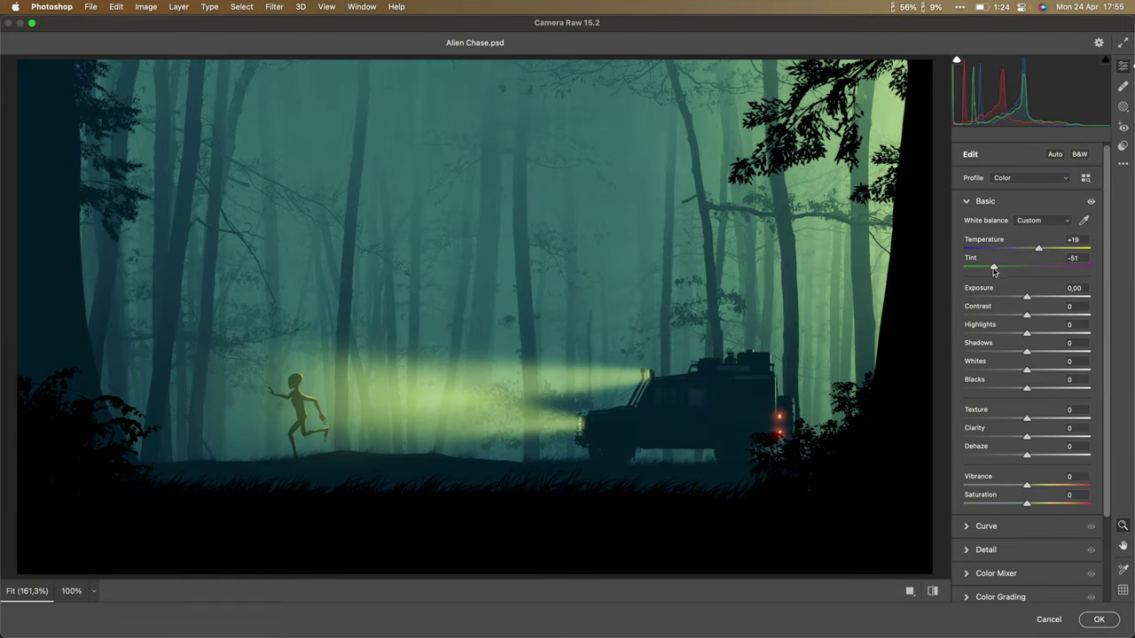
pyautogui.moveTo(994, 270); pyautogui.dragTo(1037, 254)
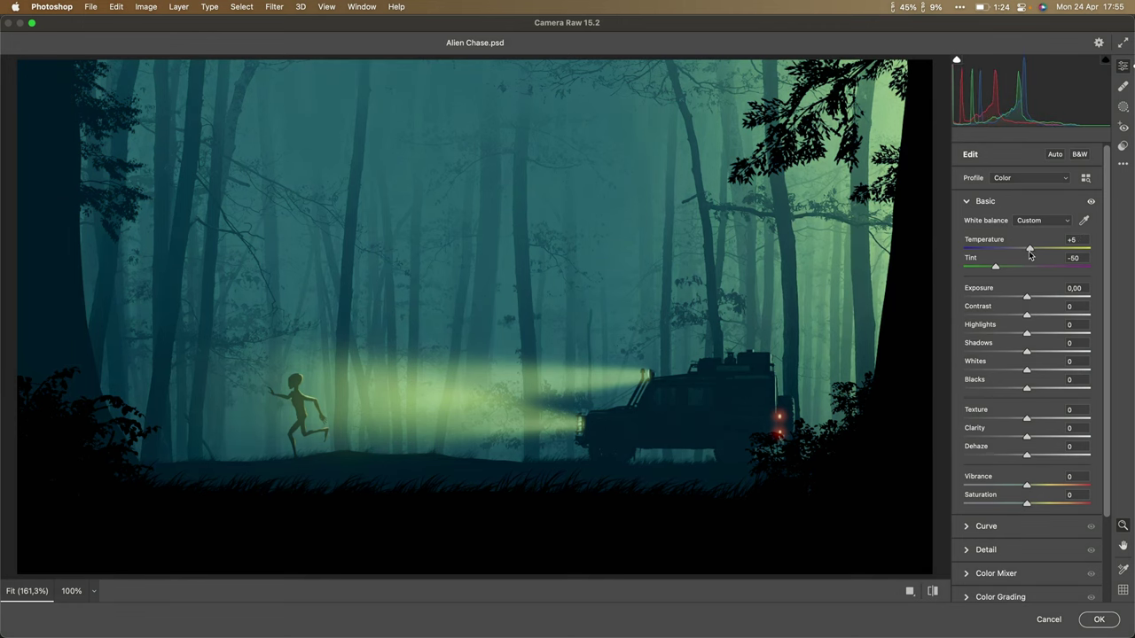
# Adjust the tones with Exposure +0.10, Contrast +15, Highlights -15, Shadows +3 and Whites +30.
pyautogui.moveTo(1029, 319)
pyautogui.mouseDown()
pyautogui.moveTo(1061, 318)
pyautogui.moveTo(1015, 300)
pyautogui.moveTo(1039, 301)
pyautogui.mouseUp()
pyautogui.doubleClick(1037, 300)
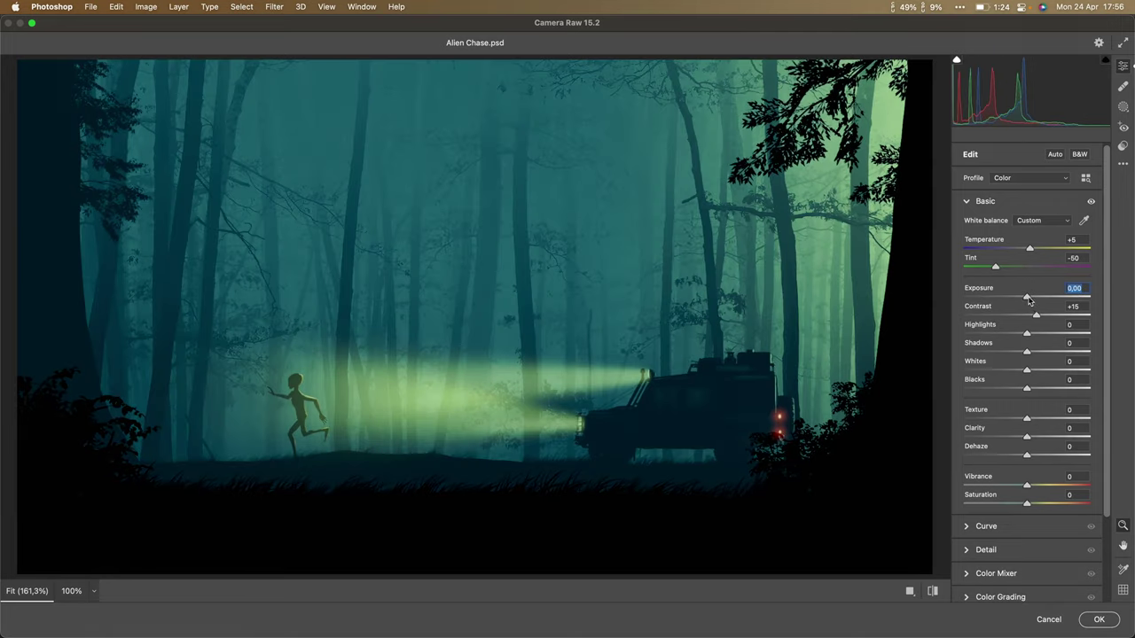
pyautogui.moveTo(1027, 353)
pyautogui.mouseDown()
pyautogui.moveTo(1072, 354)
pyautogui.moveTo(1027, 355)
pyautogui.moveTo(1045, 373)
pyautogui.moveTo(1026, 372)
pyautogui.moveTo(1059, 338)
pyautogui.moveTo(1009, 338)
pyautogui.moveTo(1018, 336)
pyautogui.mouseUp()
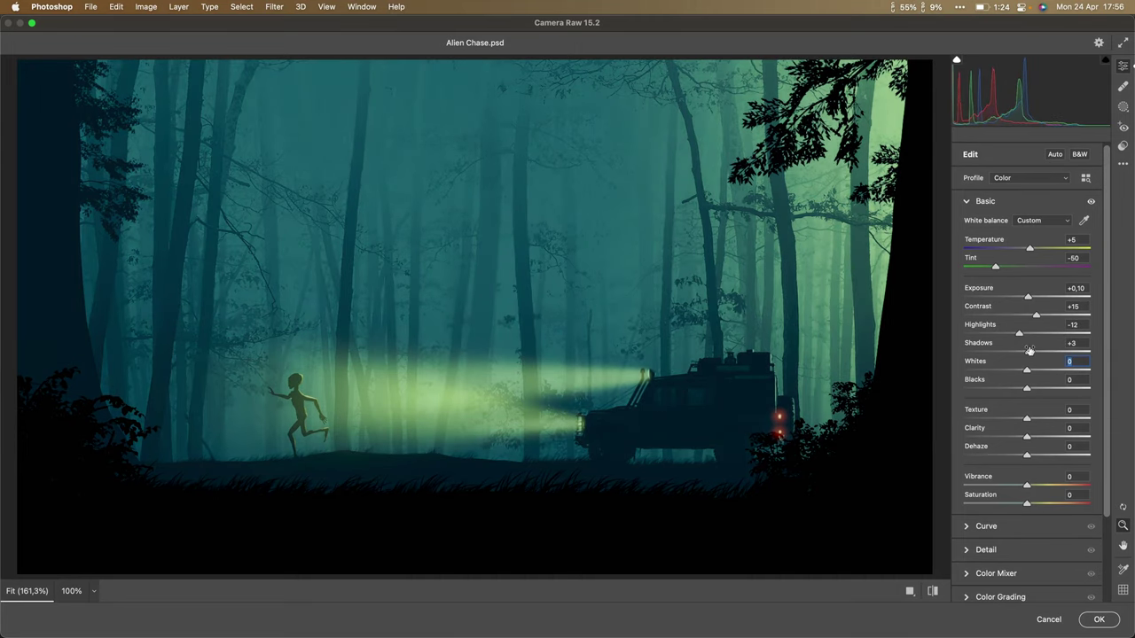
pyautogui.moveTo(1042, 373); pyautogui.dragTo(1044, 374)
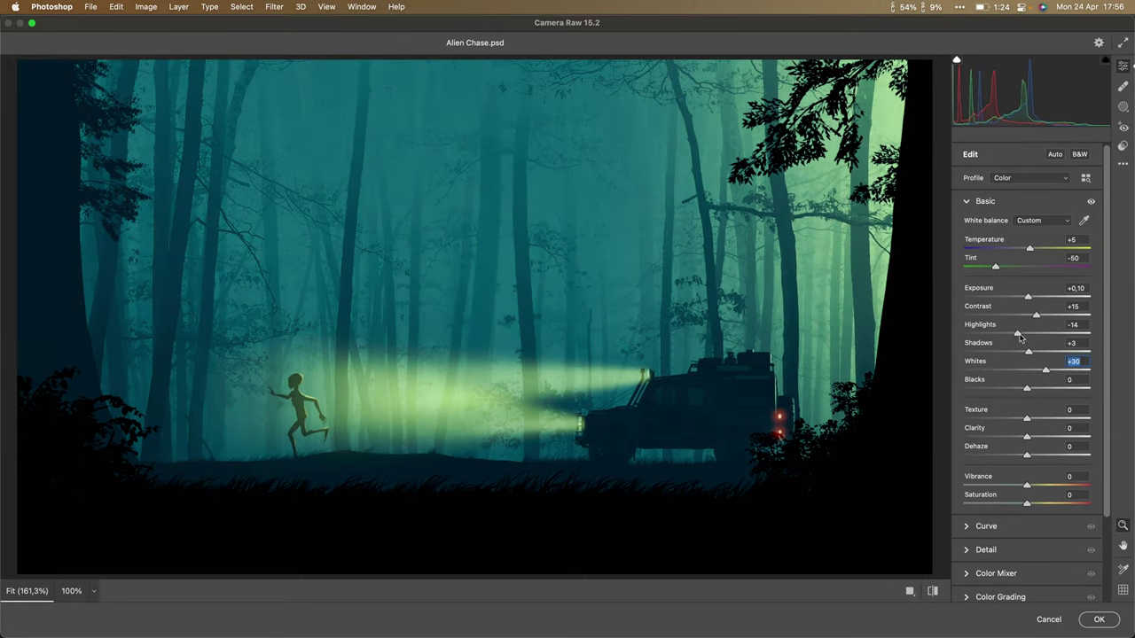
# Set Texture to +9, Clarity to +11, Dehaze to -6, Vibrance to +8 and Saturation to -9.
pyautogui.moveTo(1026, 486); pyautogui.dragTo(1044, 486)
pyautogui.moveTo(1028, 438); pyautogui.dragTo(1024, 462)
# Add a subtle vignette with Vignetting at -2 and Feather at 100.
pyautogui.scroll(-4, 1094, 452)
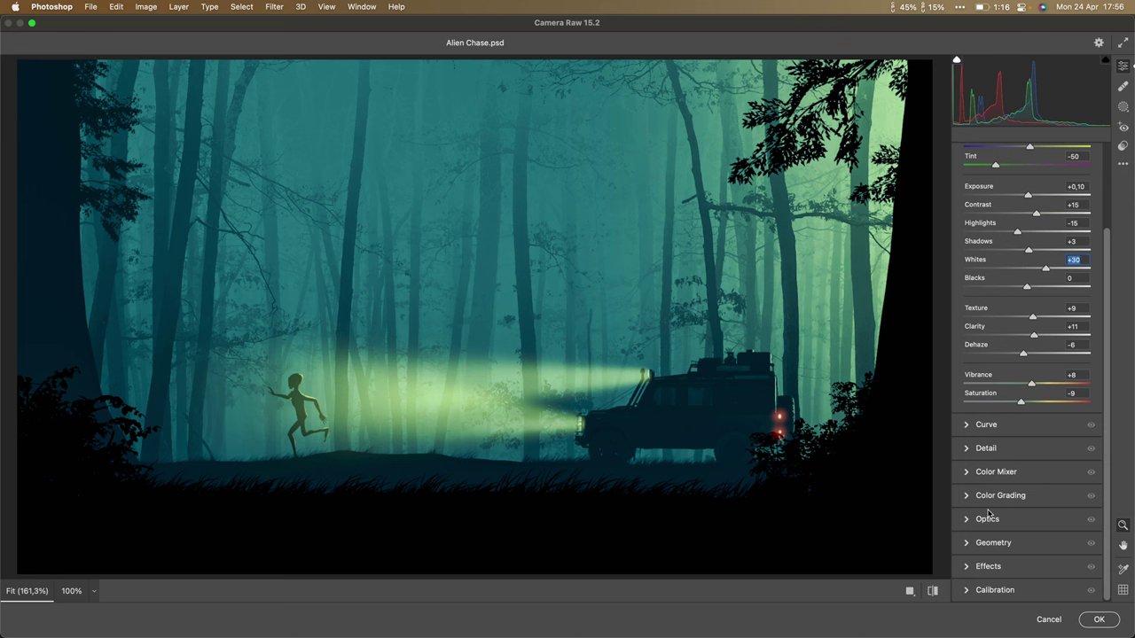
pyautogui.click(984, 566)
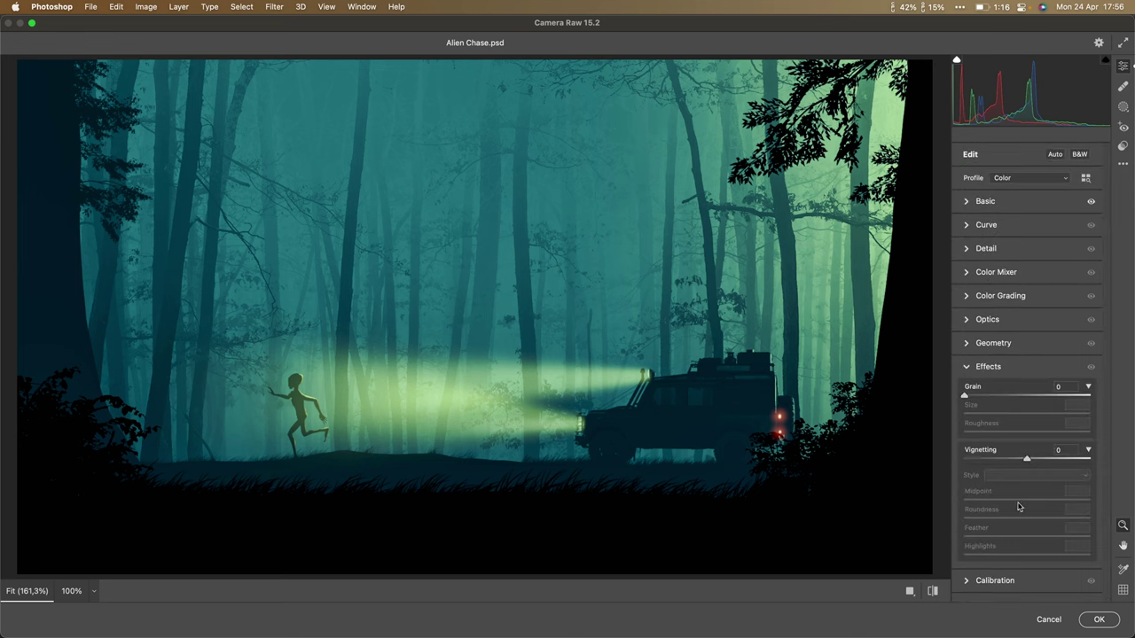
pyautogui.moveTo(1027, 459); pyautogui.dragTo(1007, 460)
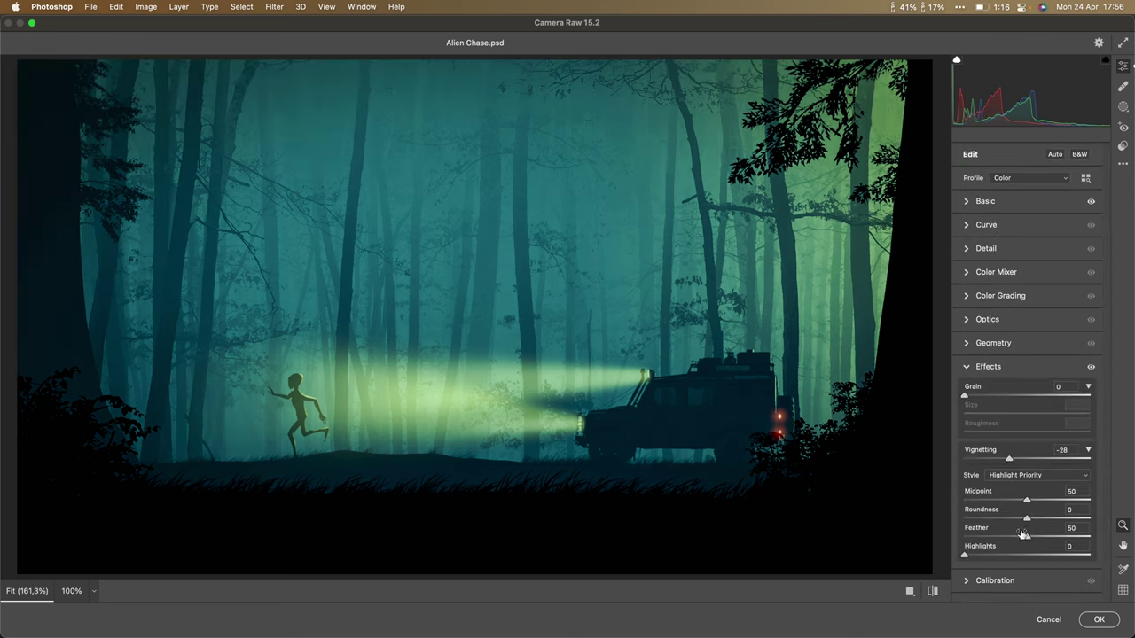
pyautogui.moveTo(1024, 535); pyautogui.dragTo(1098, 537)
pyautogui.moveTo(1014, 461)
pyautogui.mouseDown()
pyautogui.moveTo(1003, 459)
pyautogui.moveTo(1026, 460)
pyautogui.mouseUp()
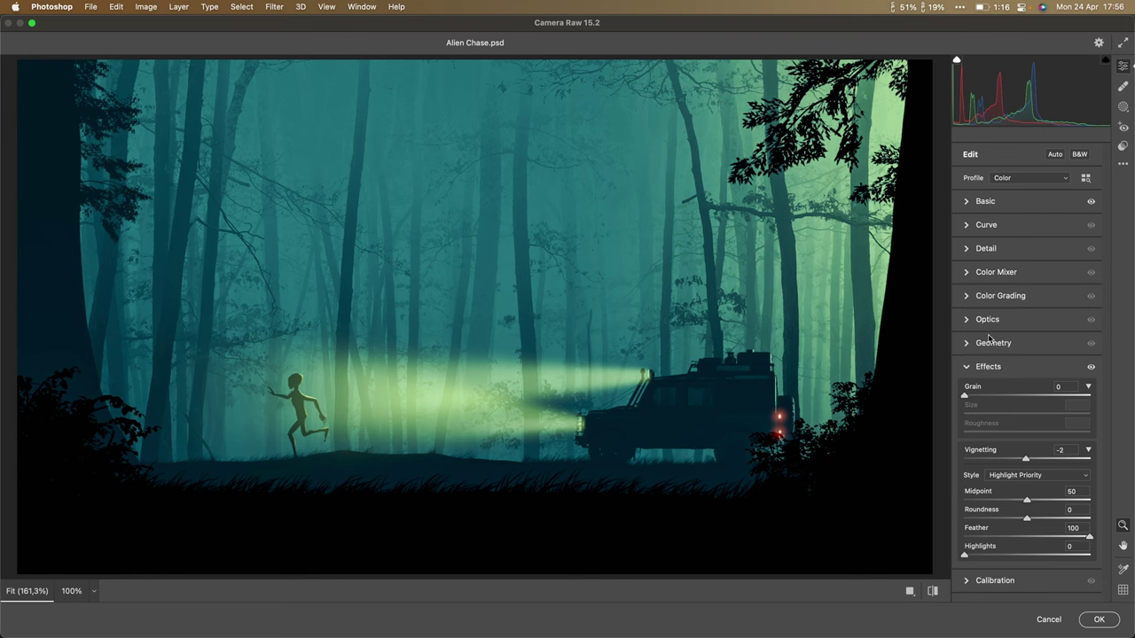
# Color grade the shadows green with Hue 132 and Saturation 15, resetting their Luminance to 0.
pyautogui.click(991, 298)
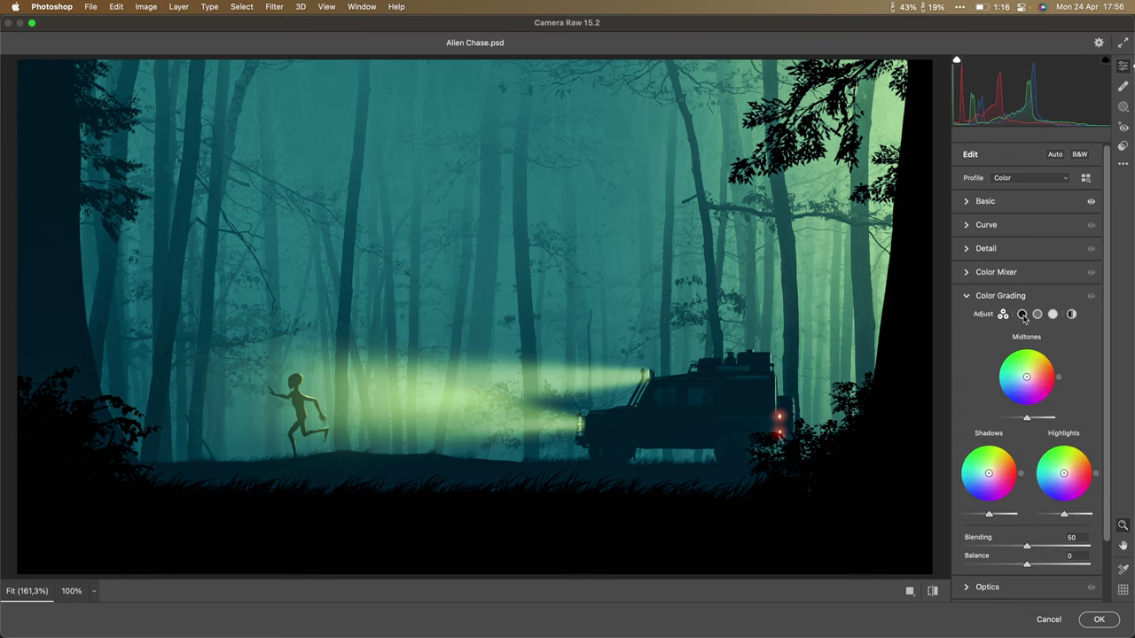
pyautogui.click(1022, 315)
pyautogui.moveTo(966, 497); pyautogui.dragTo(1048, 520)
pyautogui.doubleClick(1037, 519)
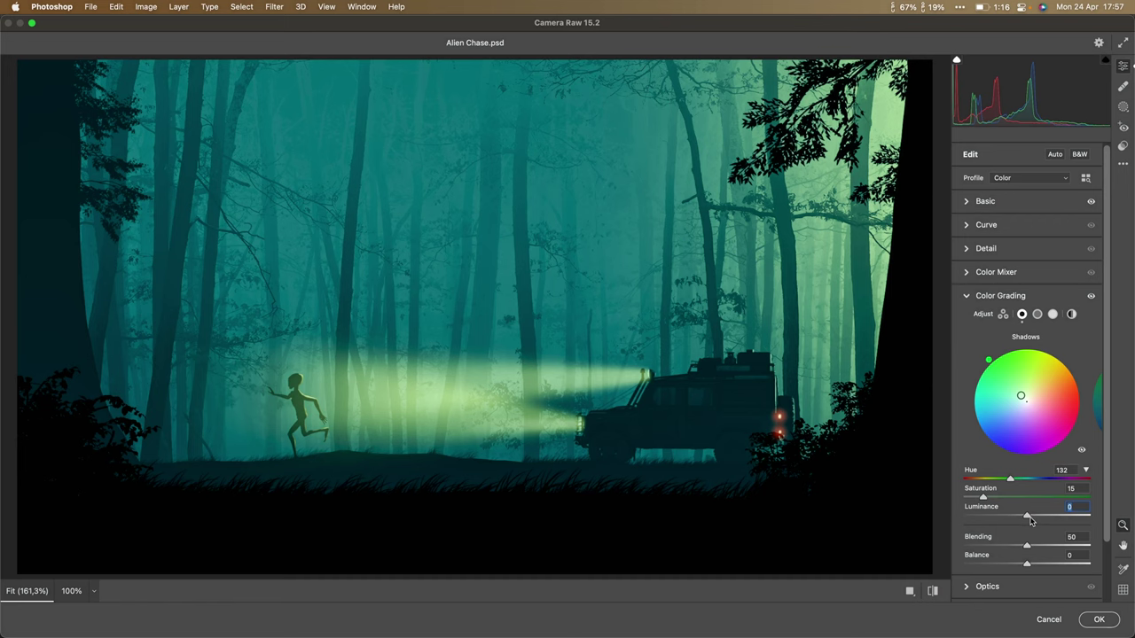
# Color grade the highlights with Hue 0, Saturation 15 and Luminance +69.
pyautogui.click(1052, 314)
pyautogui.moveTo(965, 497)
pyautogui.mouseDown()
pyautogui.moveTo(1008, 500)
pyautogui.moveTo(970, 479)
pyautogui.moveTo(1088, 482)
pyautogui.moveTo(965, 485)
pyautogui.moveTo(984, 504)
pyautogui.mouseUp()
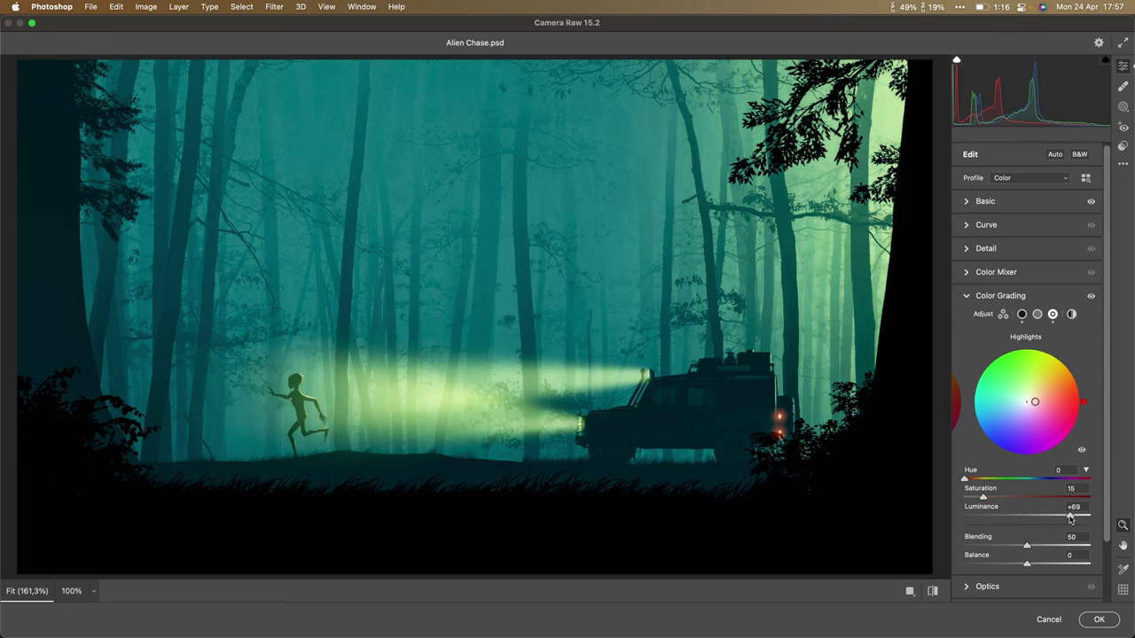